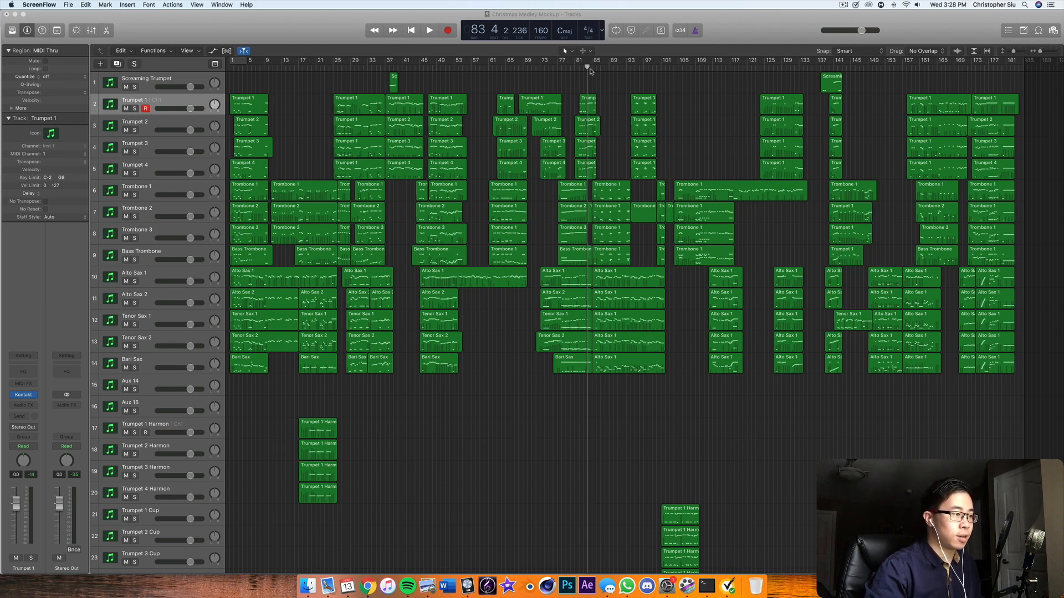
Open the Kontakt instrument window of the Trumpet 1 track and place it over the arrangement
left_click(23, 395)
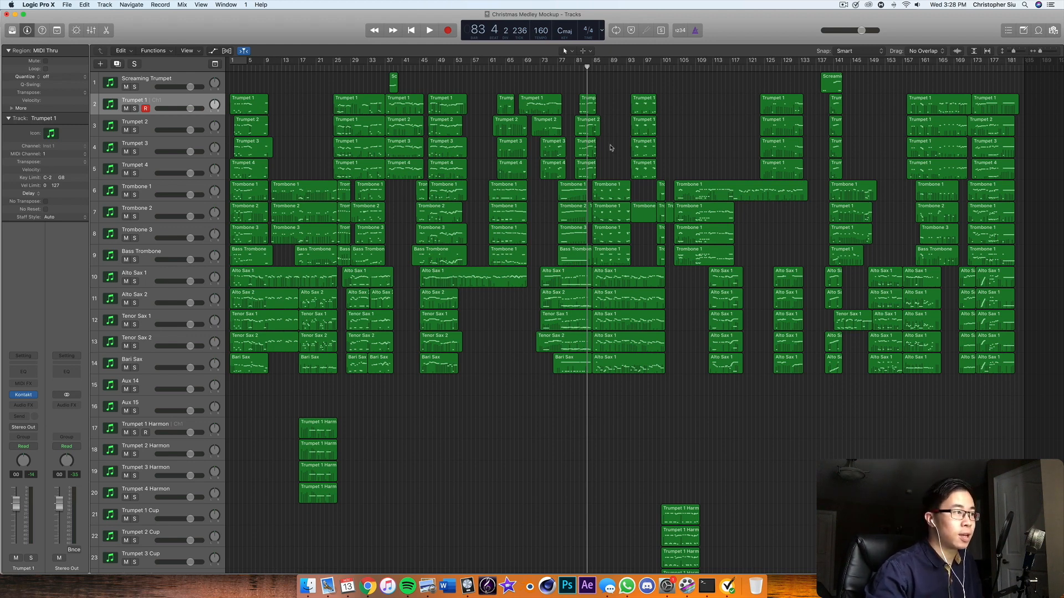
key("v")
left_click_drag(387, 51, 275, 23)
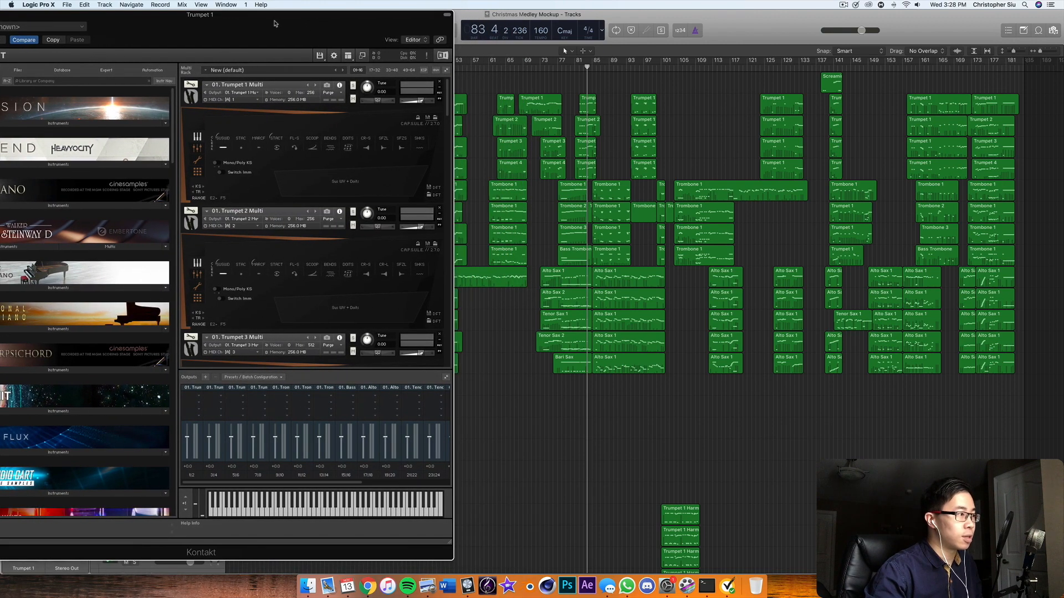
key("v")
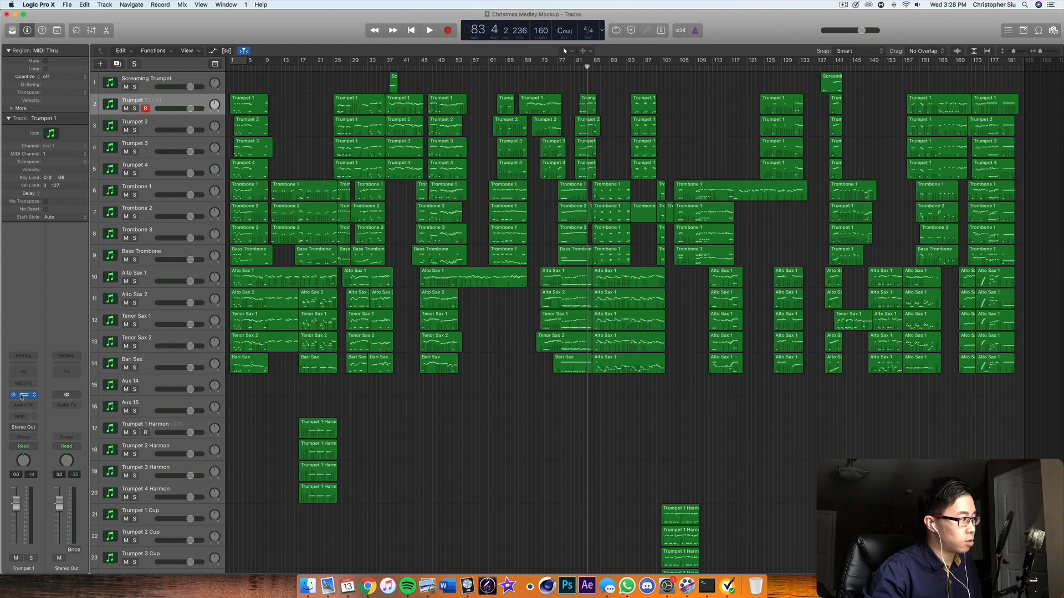
key("v")
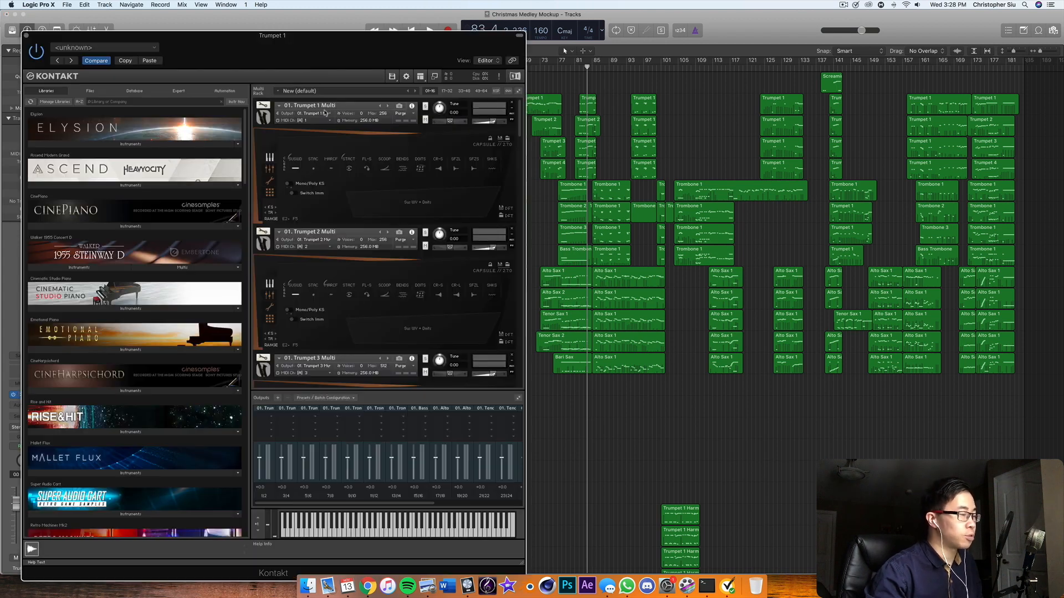
left_click_drag(331, 51, 323, 31)
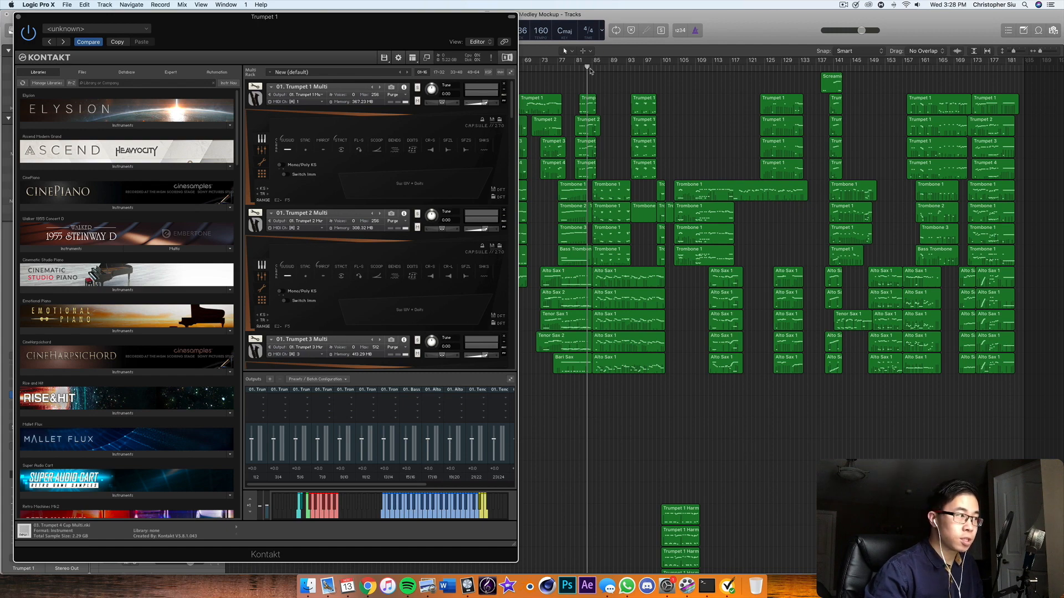
Look through the trumpet multis loaded in Kontakt's rack, and park the instrument window clear of the arrangement
left_click_drag(421, 42, 389, 416)
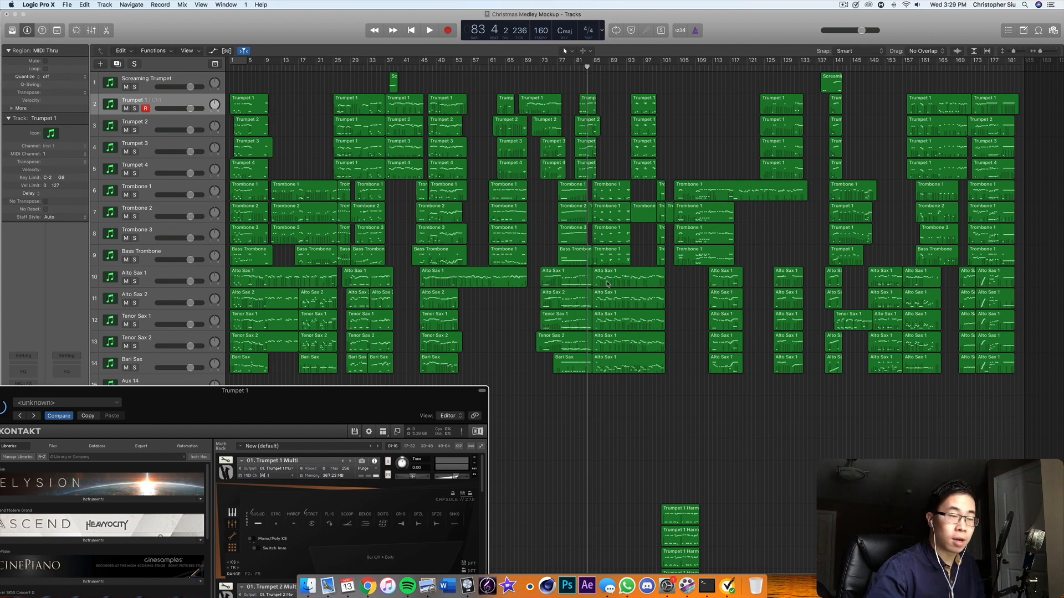
left_click_drag(342, 393, 382, 49)
scroll(383, 204, "down", 5)
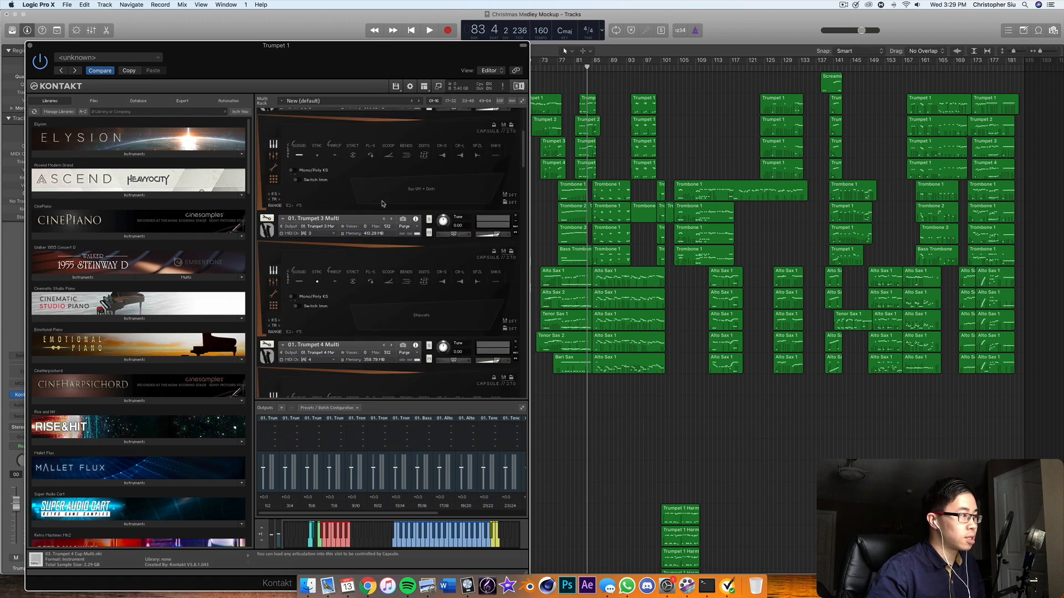
scroll(381, 204, "up", 6)
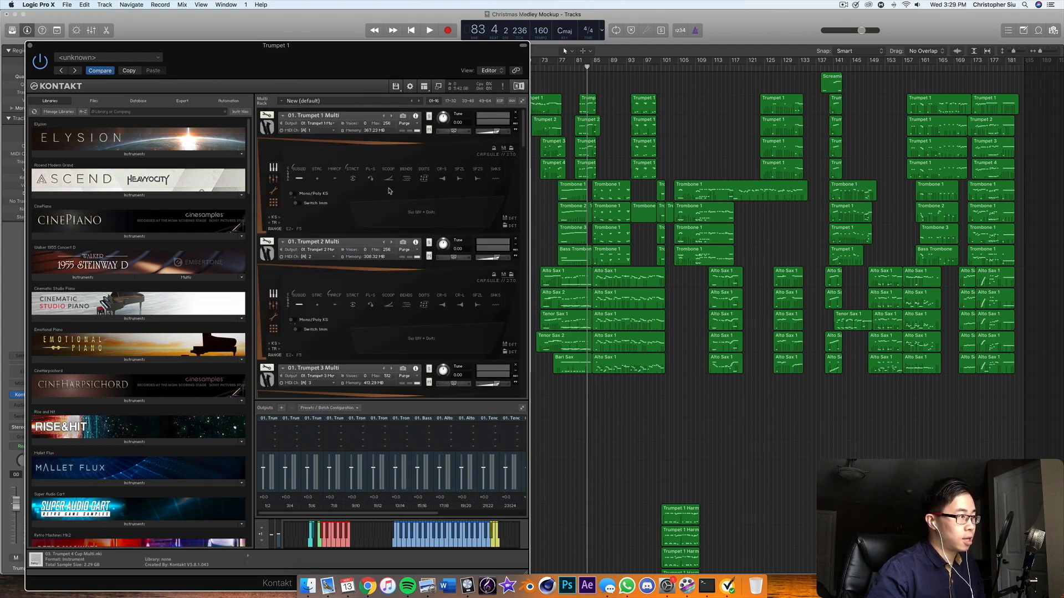
left_click_drag(382, 47, 139, 523)
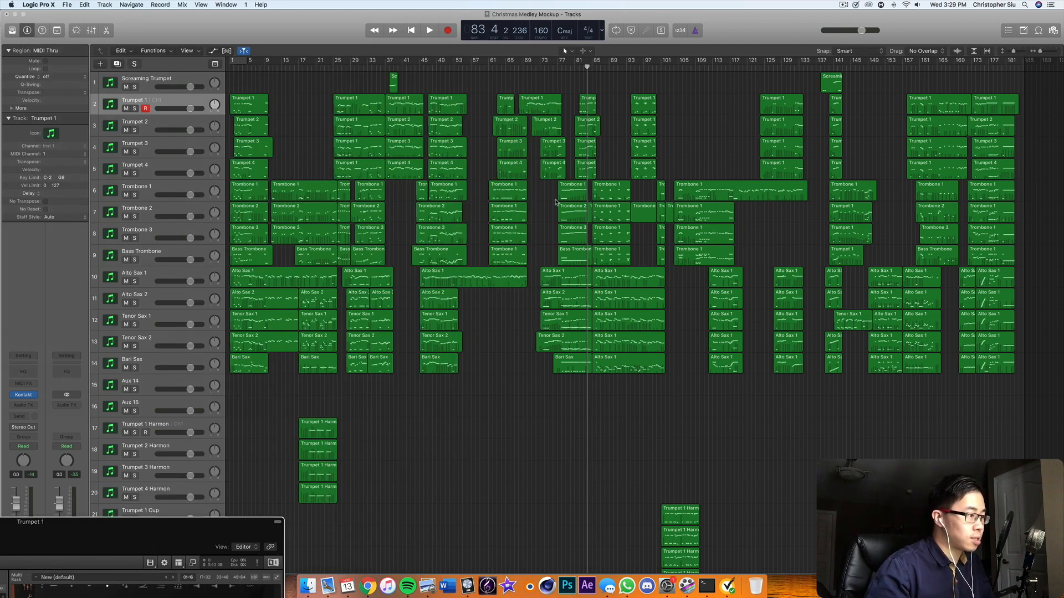
Zoom in on the arrangement around bar 83 and play it from there to about bar 101
left_click(586, 68)
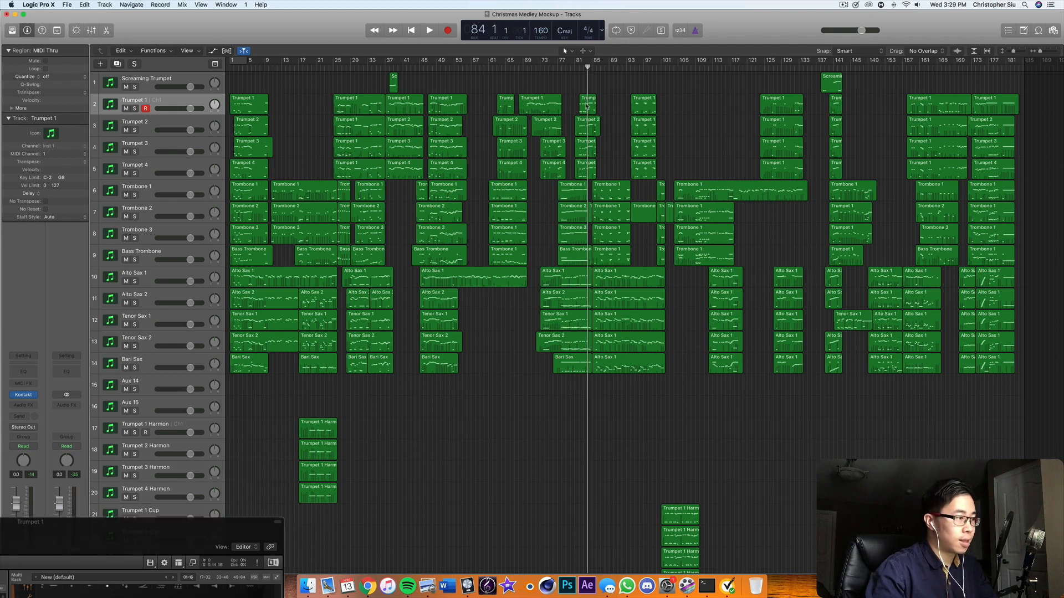
left_click(582, 68)
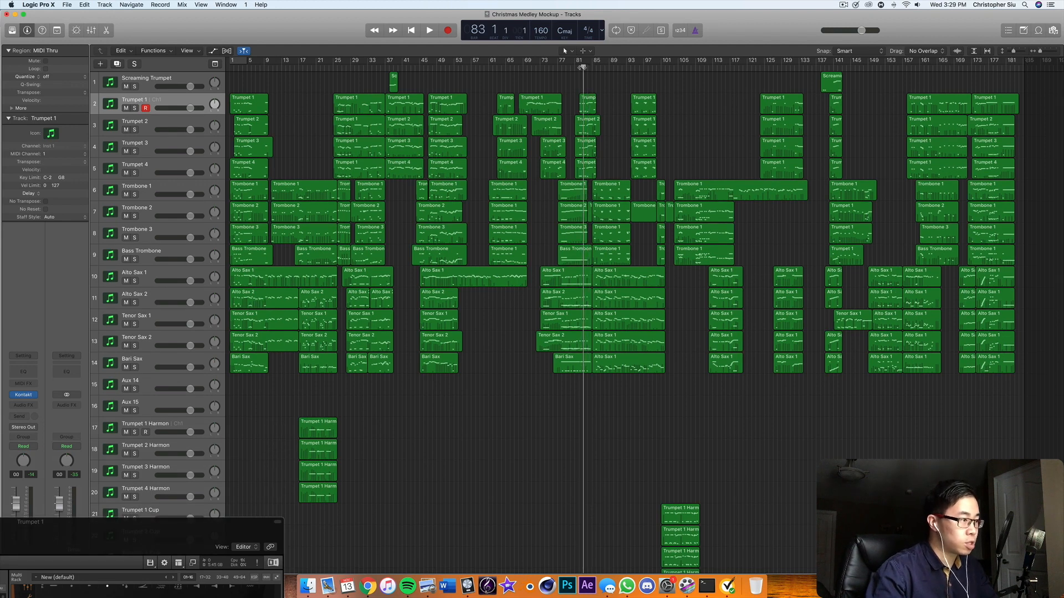
scroll(591, 278, "down", 1)
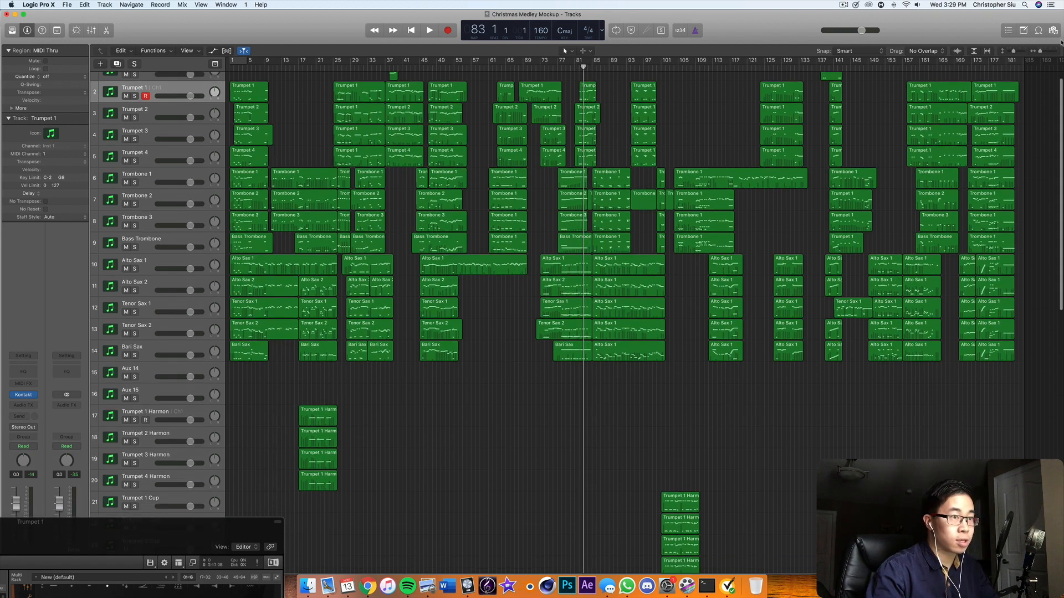
left_click_drag(1040, 51, 1042, 51)
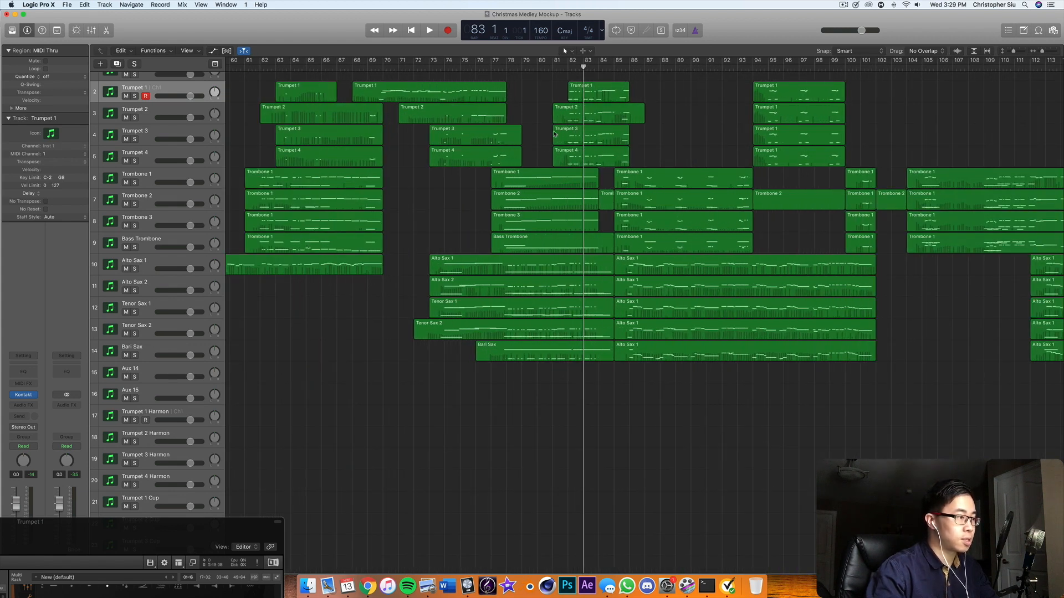
key("space")
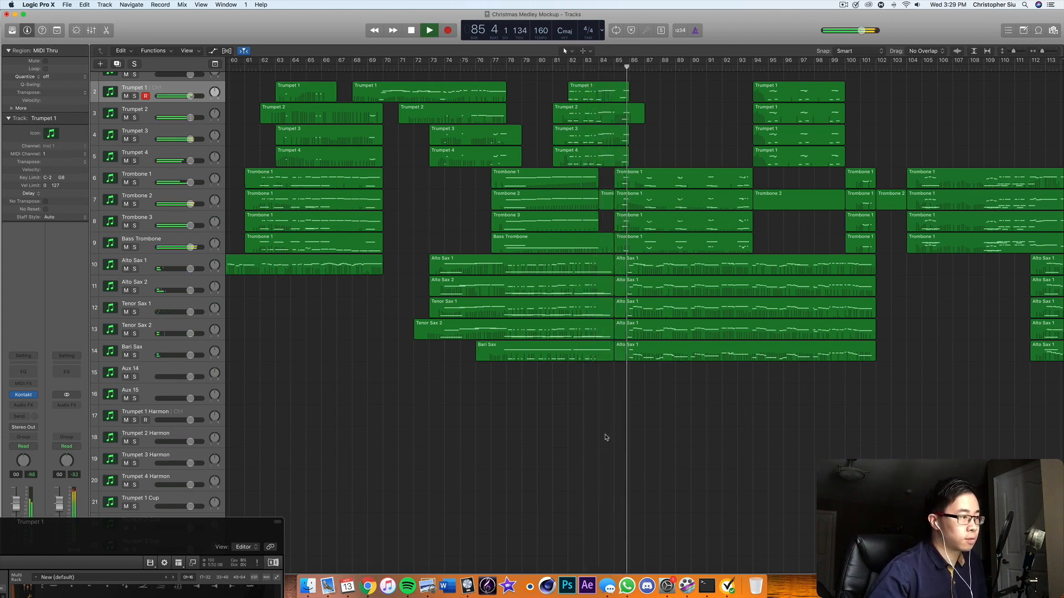
scroll(630, 353, "right", 3)
scroll(630, 353, "right", 3)
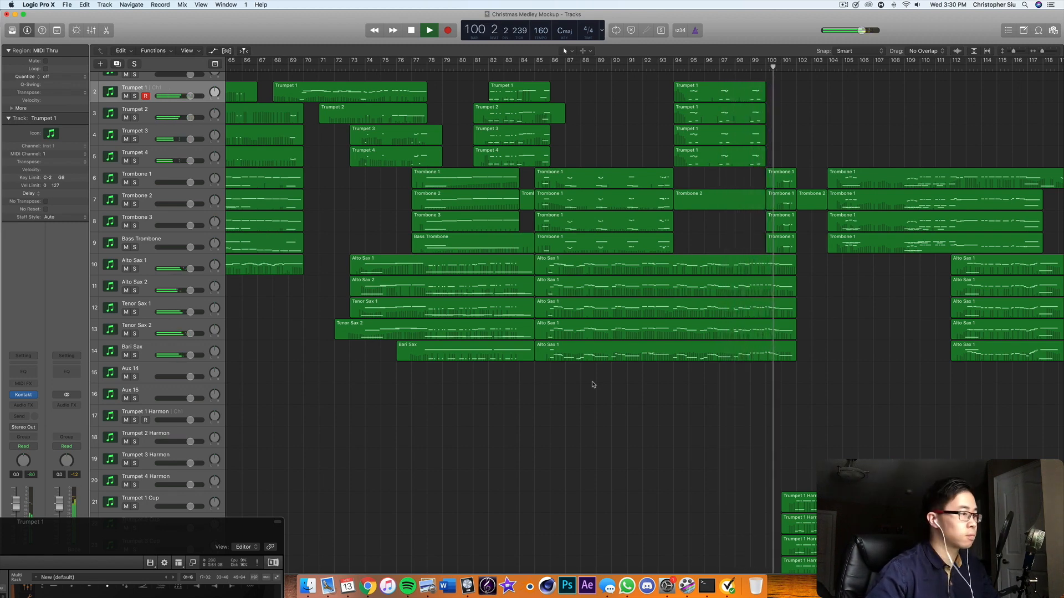
key("space")
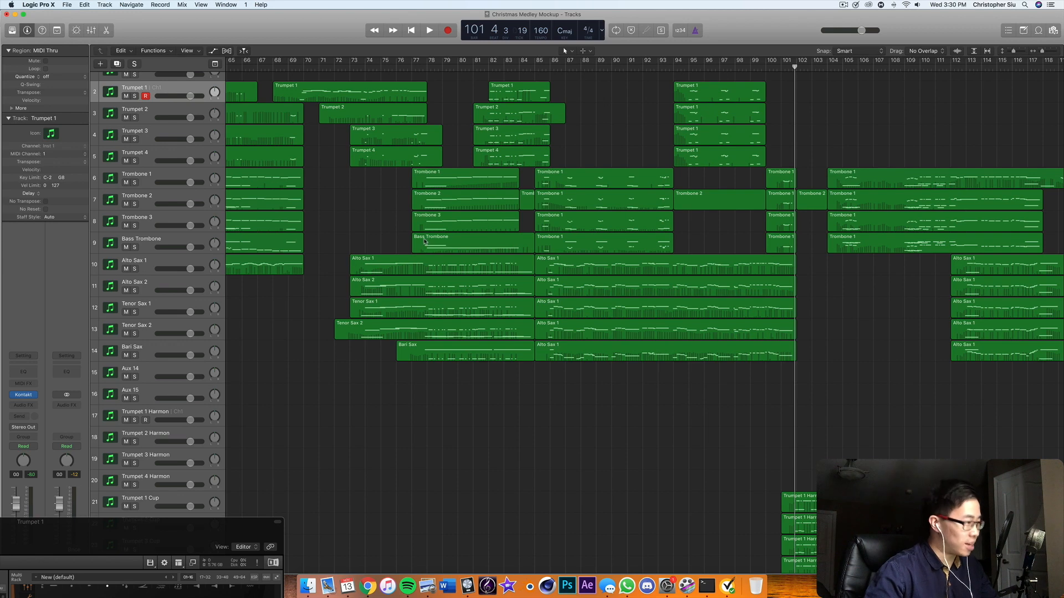
Open the Alto Sax 1 region starting at bar 85 in the Piano Roll and examine the saxophone multis in Kontakt's rack
double_click(568, 267)
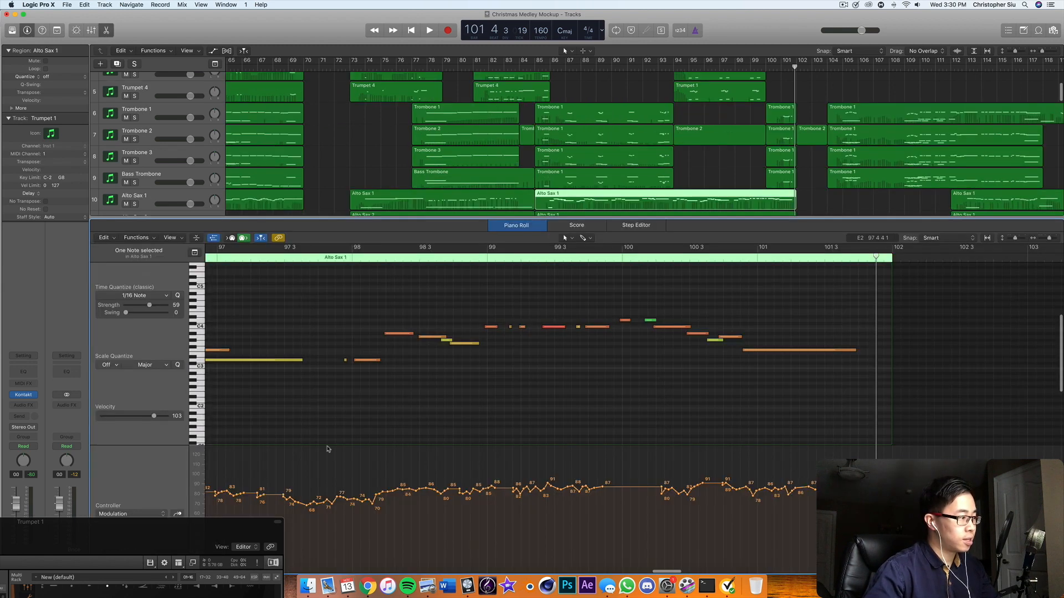
left_click_drag(227, 522, 357, 28)
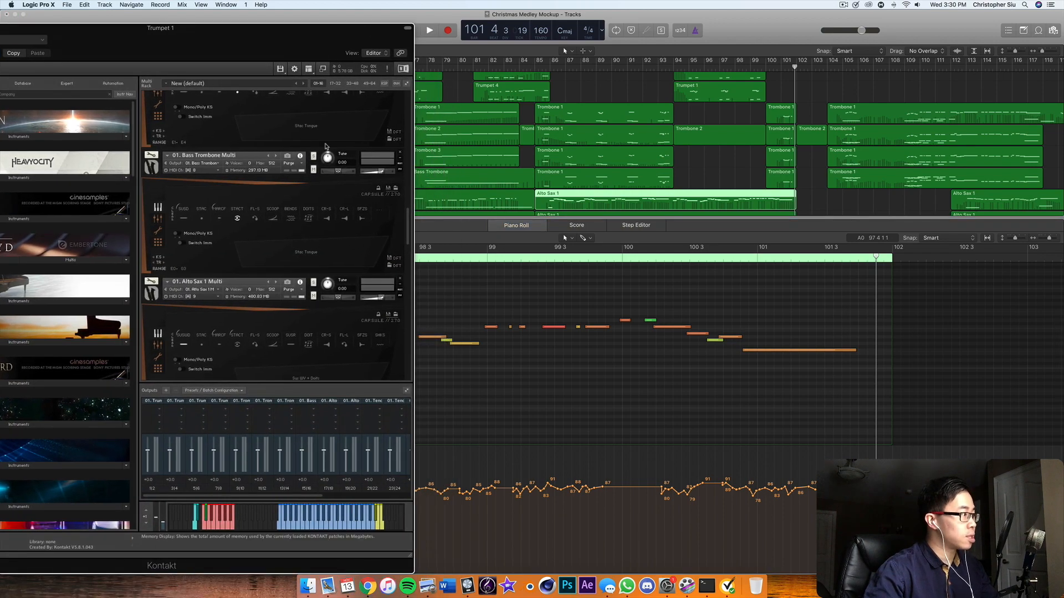
scroll(303, 238, "down", 5)
scroll(304, 238, "down", 2)
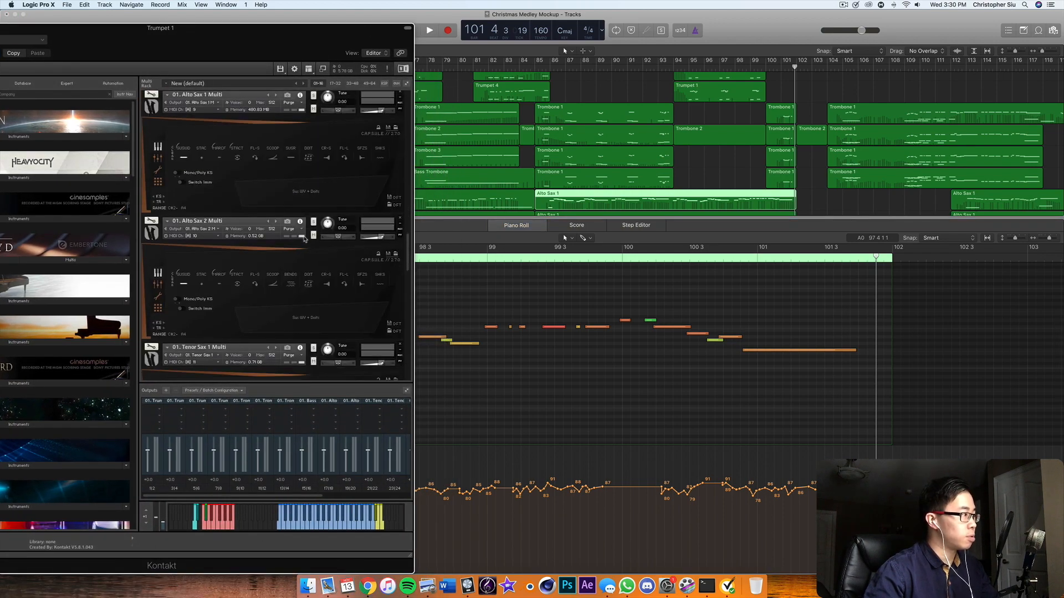
scroll(304, 239, "up", 2)
scroll(210, 198, "down", 5)
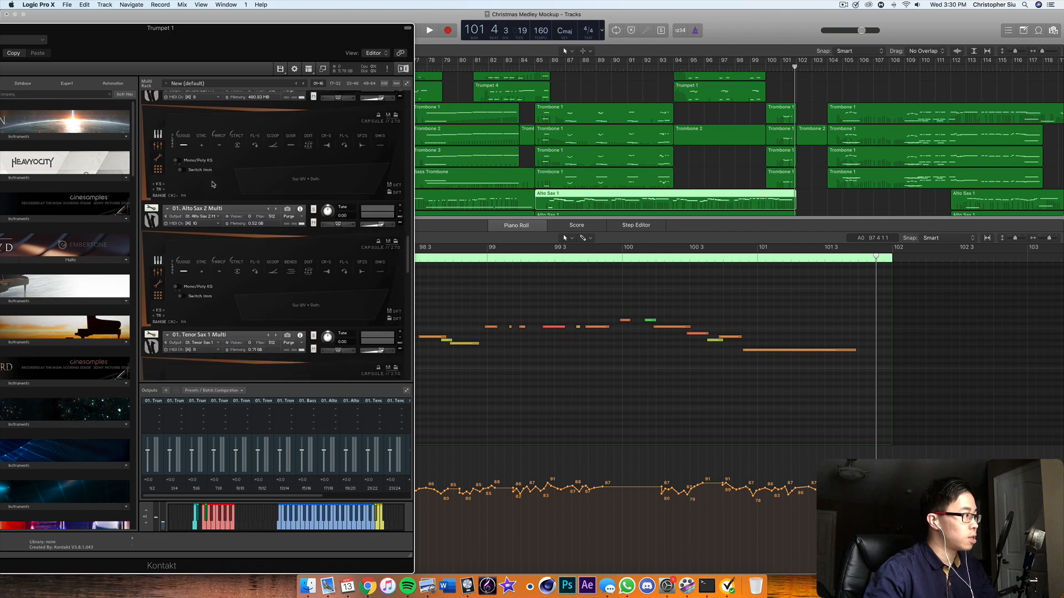
scroll(209, 197, "up", 4)
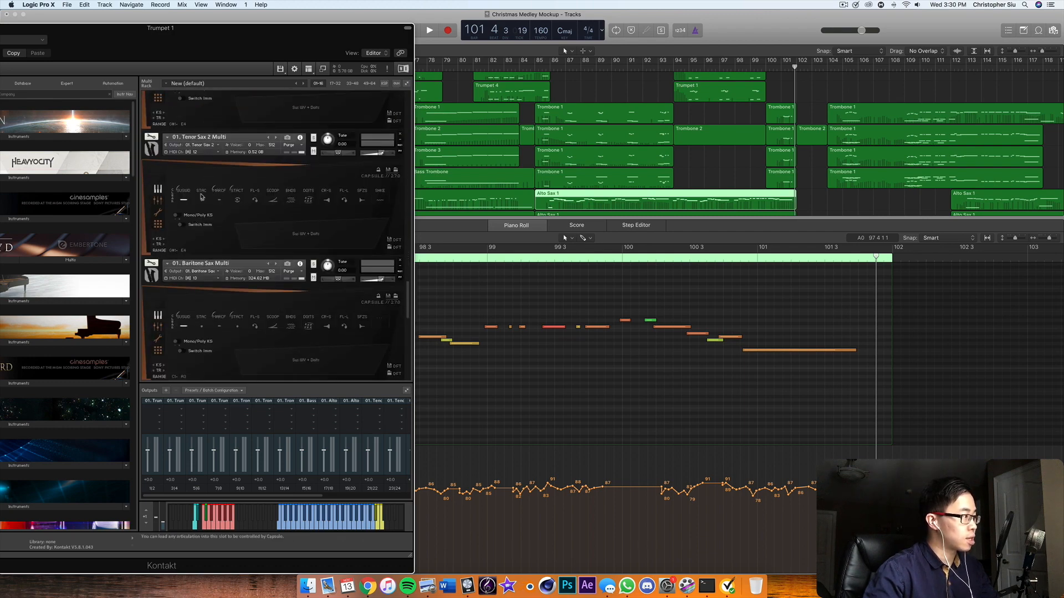
scroll(280, 231, "up", 2)
scroll(280, 232, "down", 2)
scroll(280, 231, "up", 6)
scroll(280, 231, "down", 6)
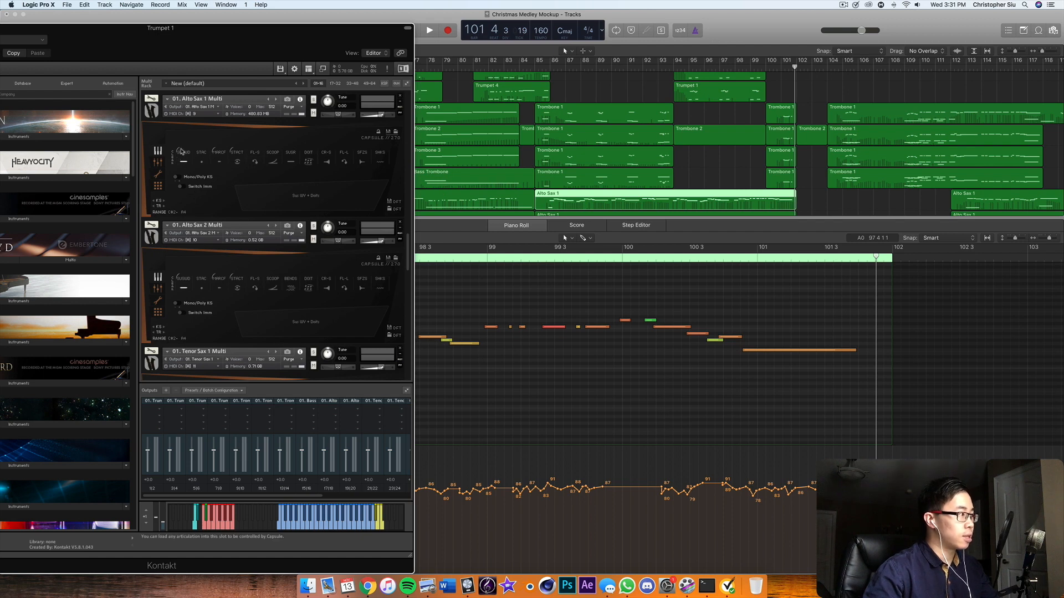
Play the saxophone passage from bar 85 to bar 89 and examine the Alto Sax 1 notes around bar 86
scroll(544, 75, "down", 5)
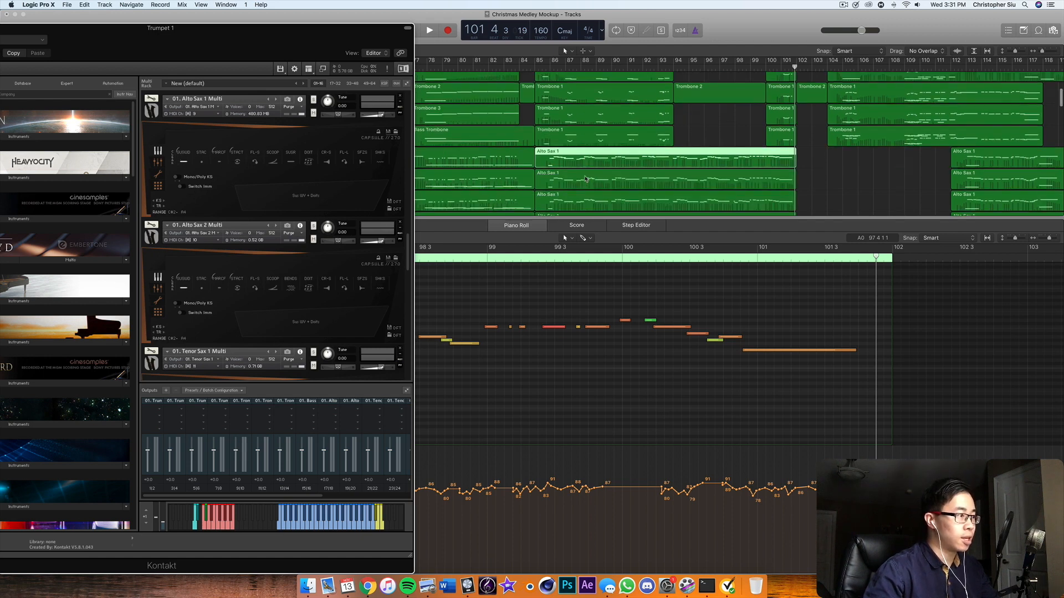
left_click(543, 69)
key("space")
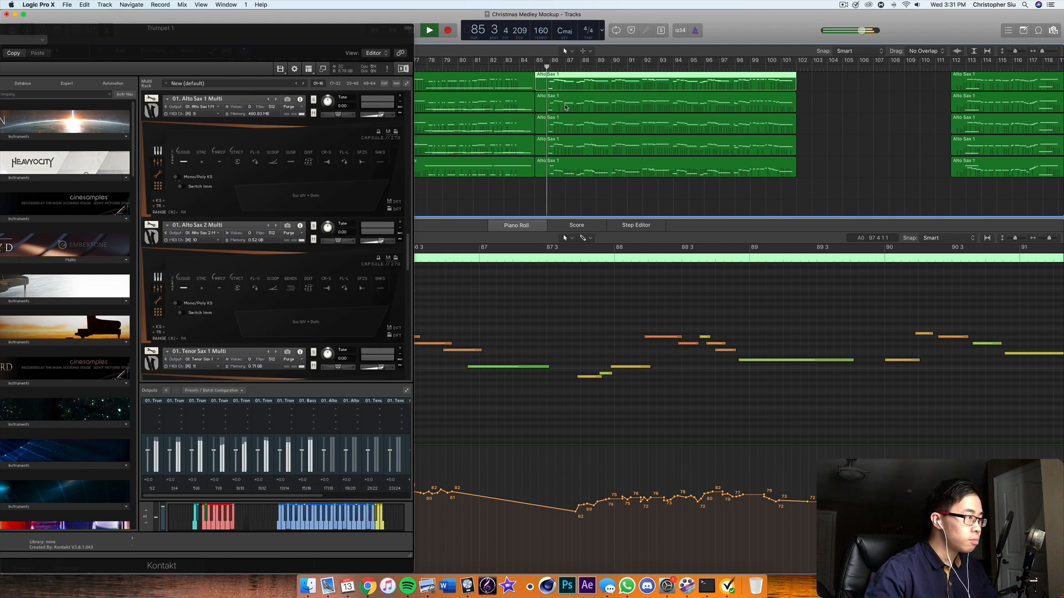
scroll(545, 78, "up", 3)
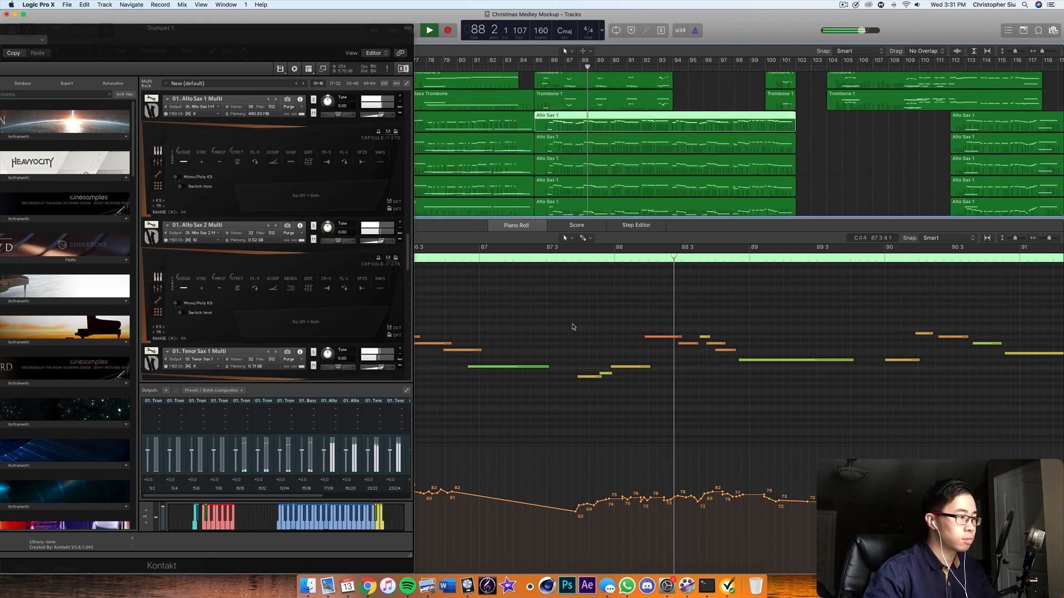
scroll(570, 328, "left", 3)
scroll(570, 326, "left", 3)
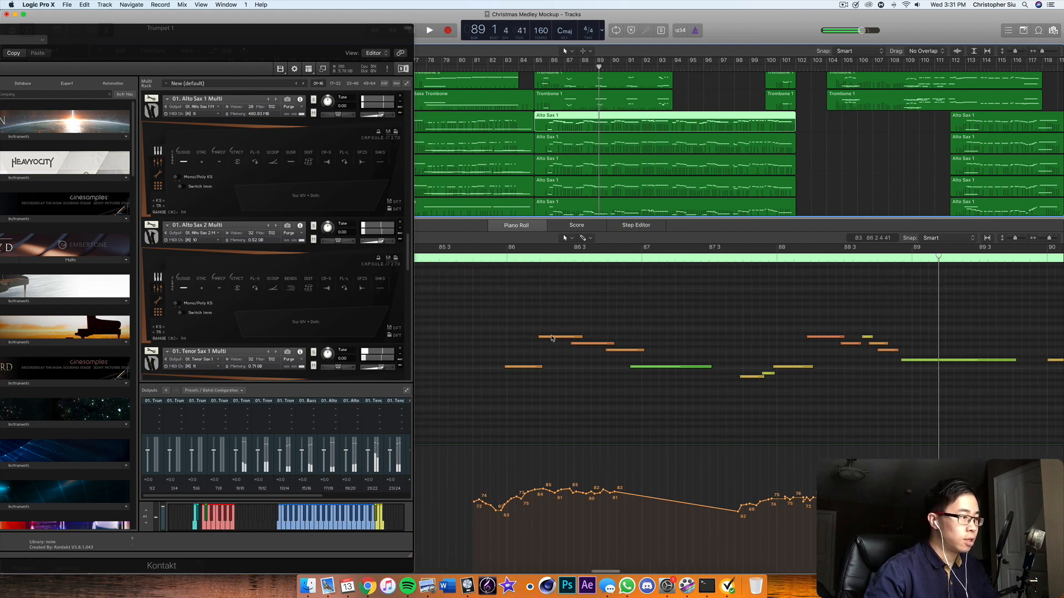
left_click_drag(554, 365, 643, 388)
left_click(542, 349)
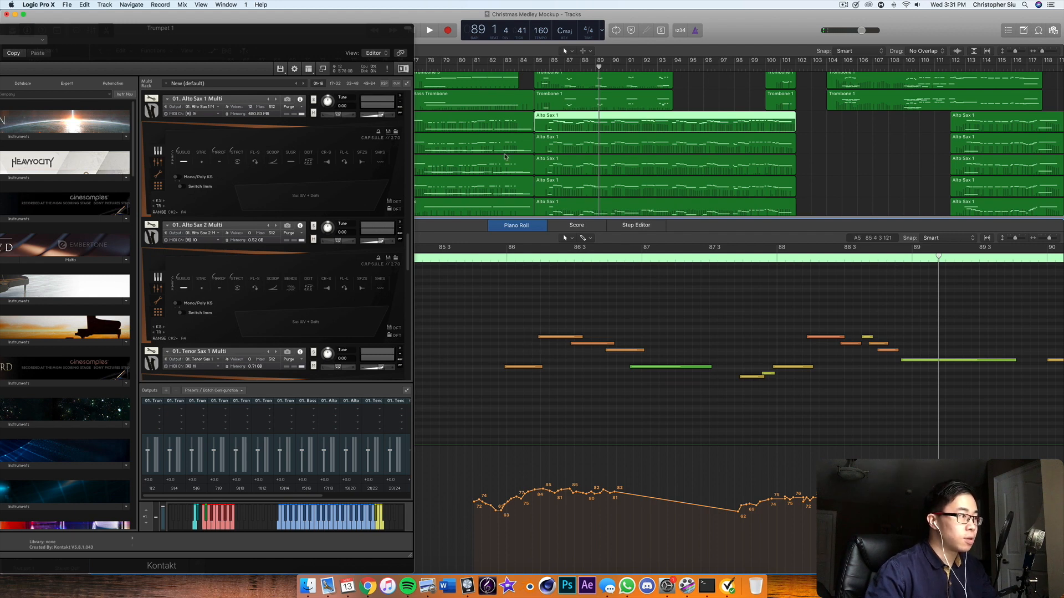
Select the five stacked saxophone regions starting at bar 85 to view their notes together, and clear the selection
scroll(748, 160, "down", 2)
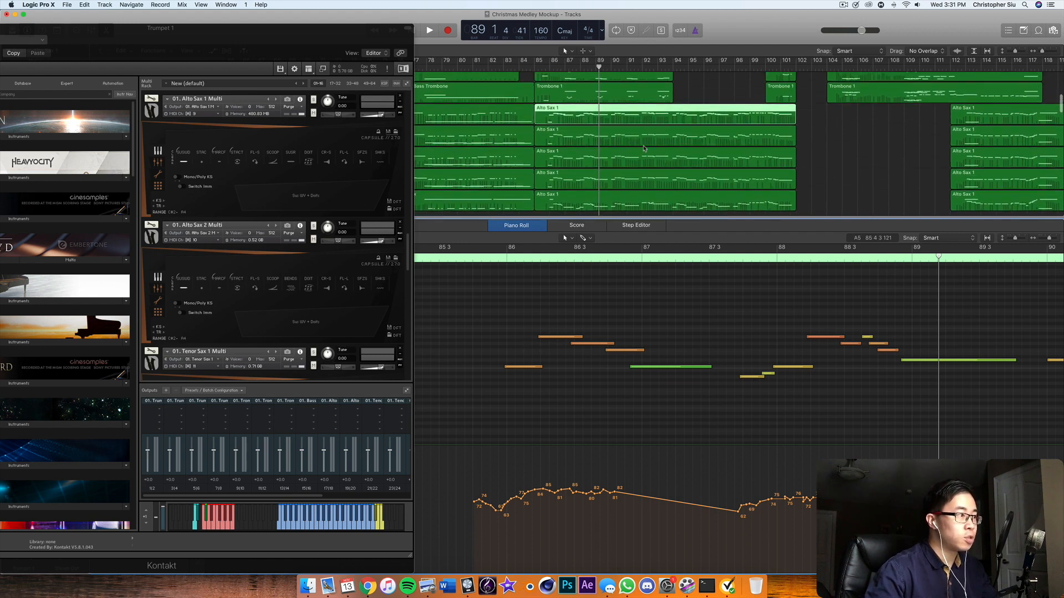
scroll(748, 160, "down", 3)
left_click_drag(803, 196, 706, 105)
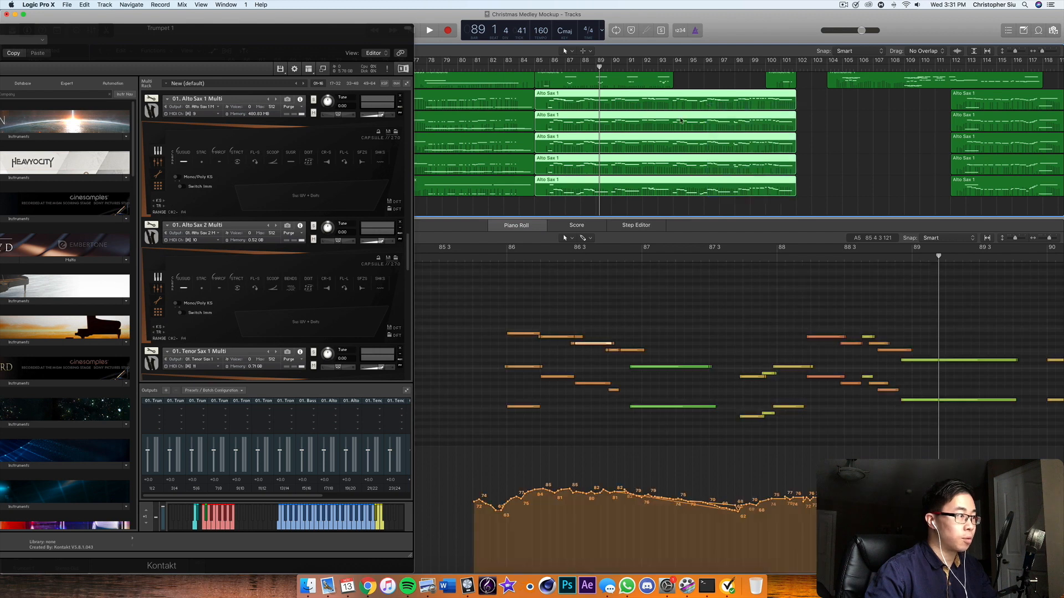
scroll(535, 327, "down", 4)
scroll(532, 332, "down", 1)
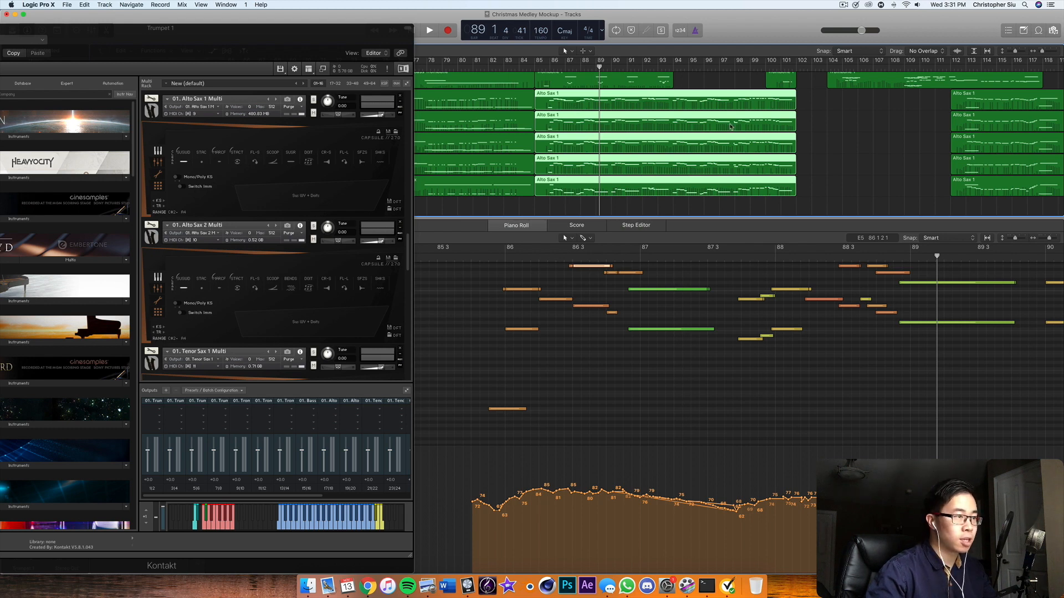
left_click(807, 126)
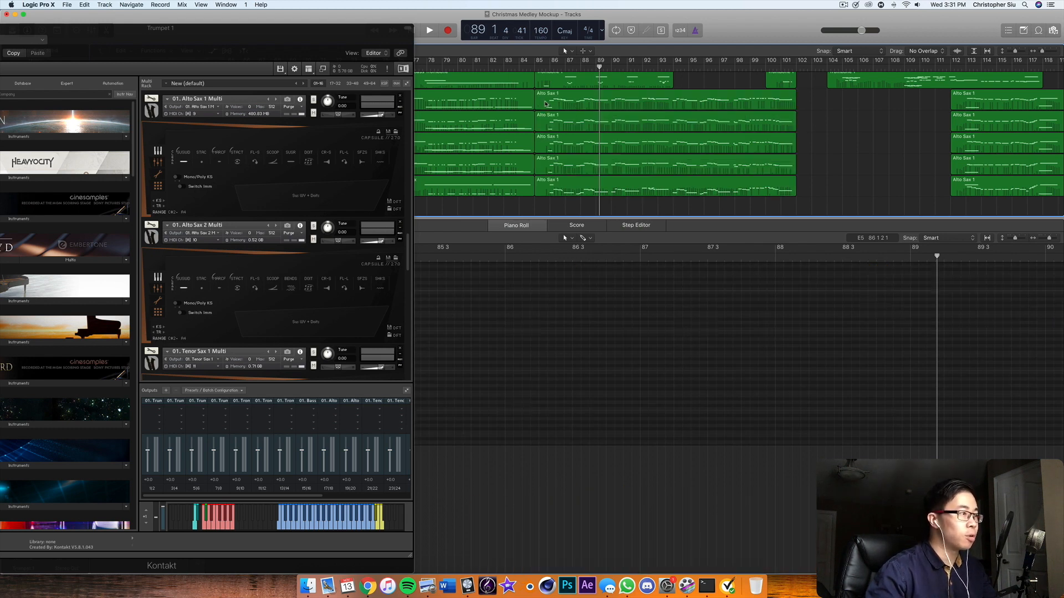
Show only the Alto Sax 1 region starting at bar 85 in the Piano Roll and select its four-note phrase at bar 86
left_click(546, 104)
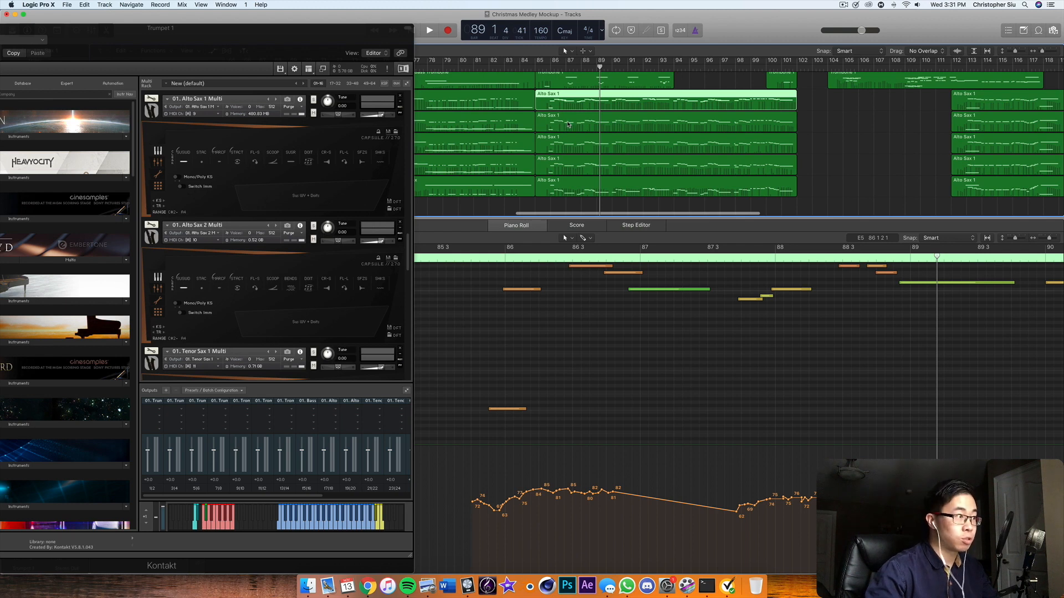
scroll(521, 320, "up", 1)
scroll(521, 320, "up", 1)
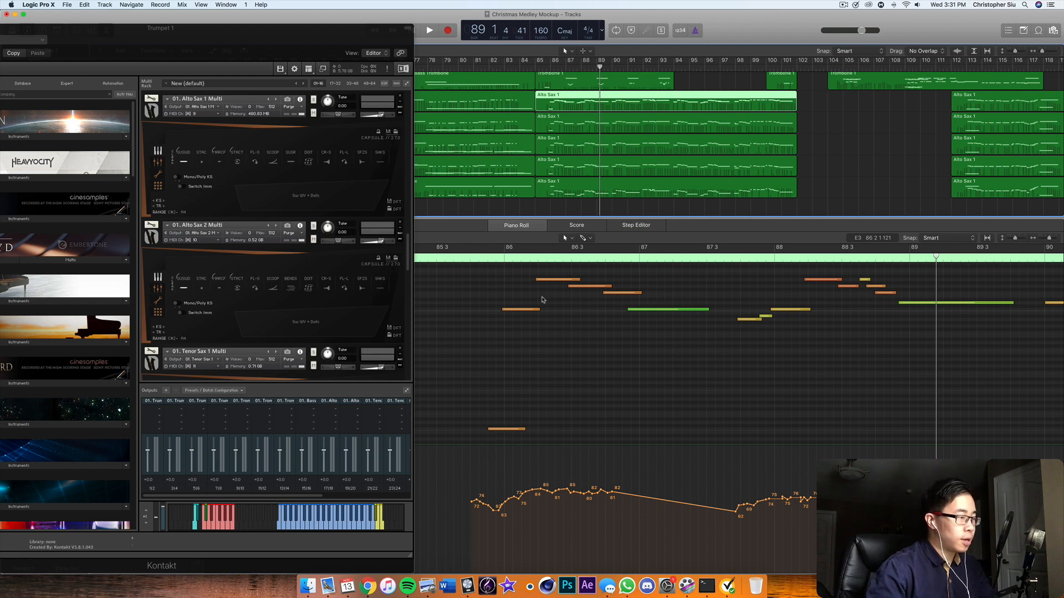
scroll(542, 300, "up", 1)
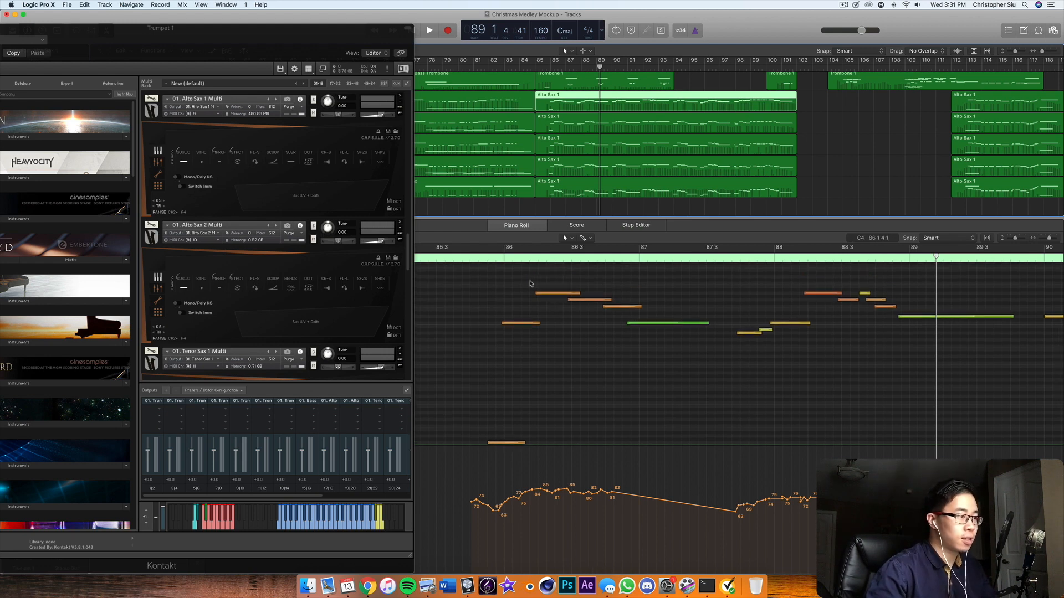
left_click_drag(520, 285, 605, 337)
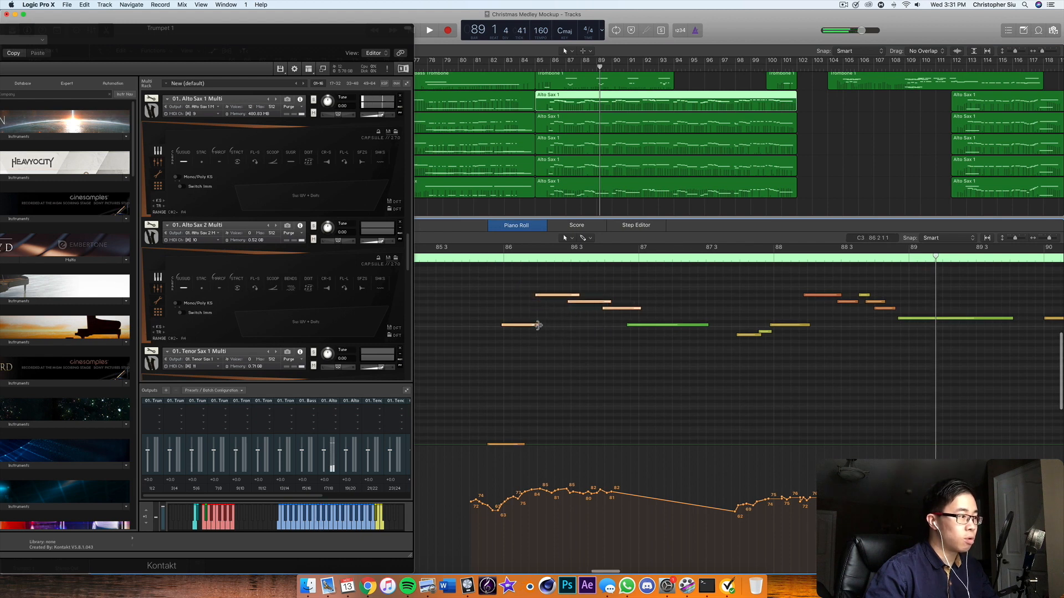
Select the four-note Alto Sax 1 phrase at bar 86 and play it from just before bar 86 twice
left_click_drag(523, 287, 604, 345)
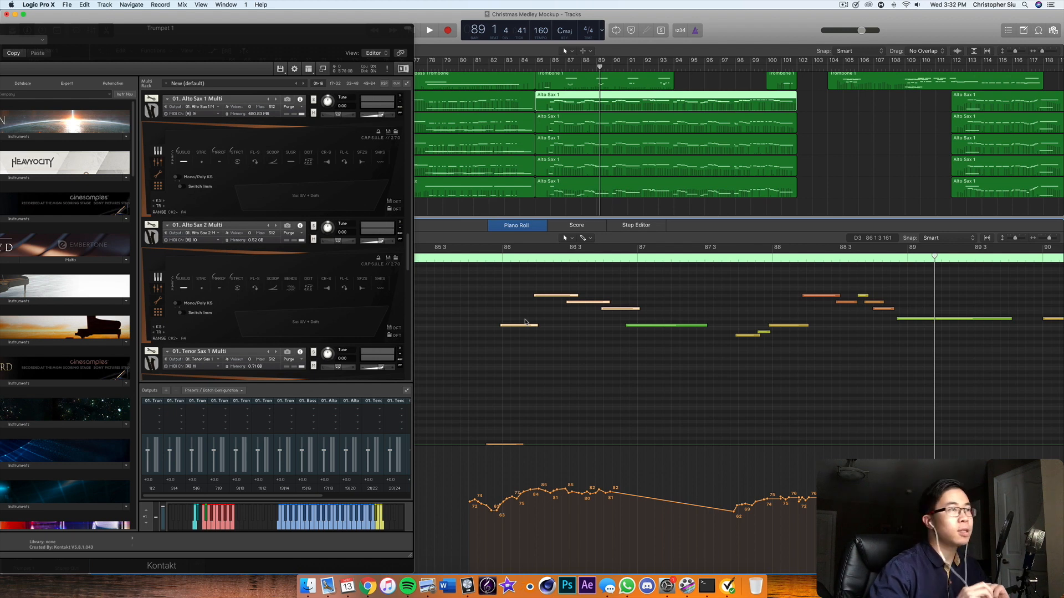
left_click(489, 262)
key("space")
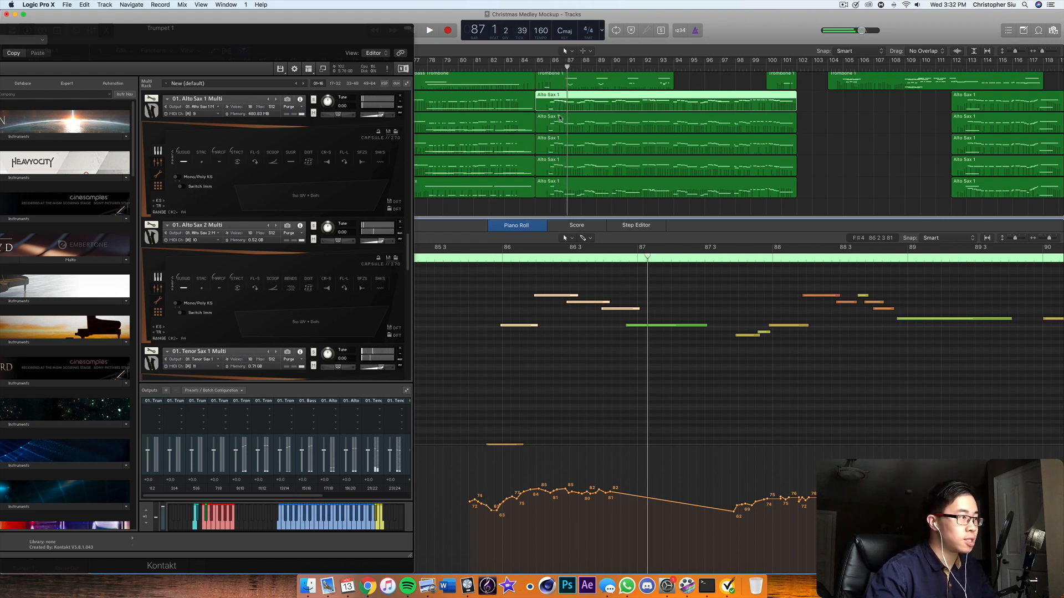
left_click(487, 263)
key("space")
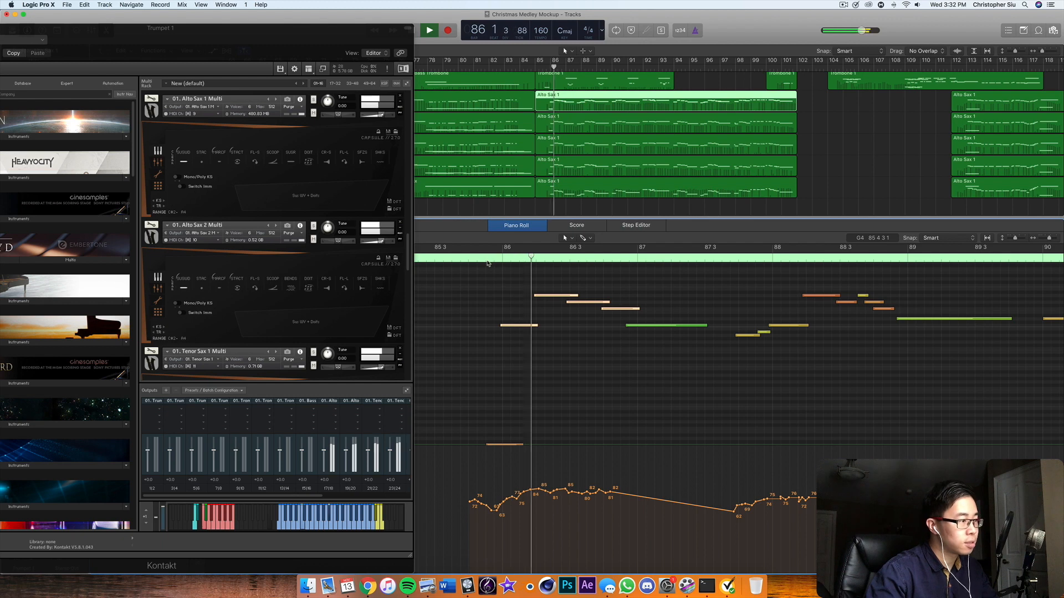
key("space")
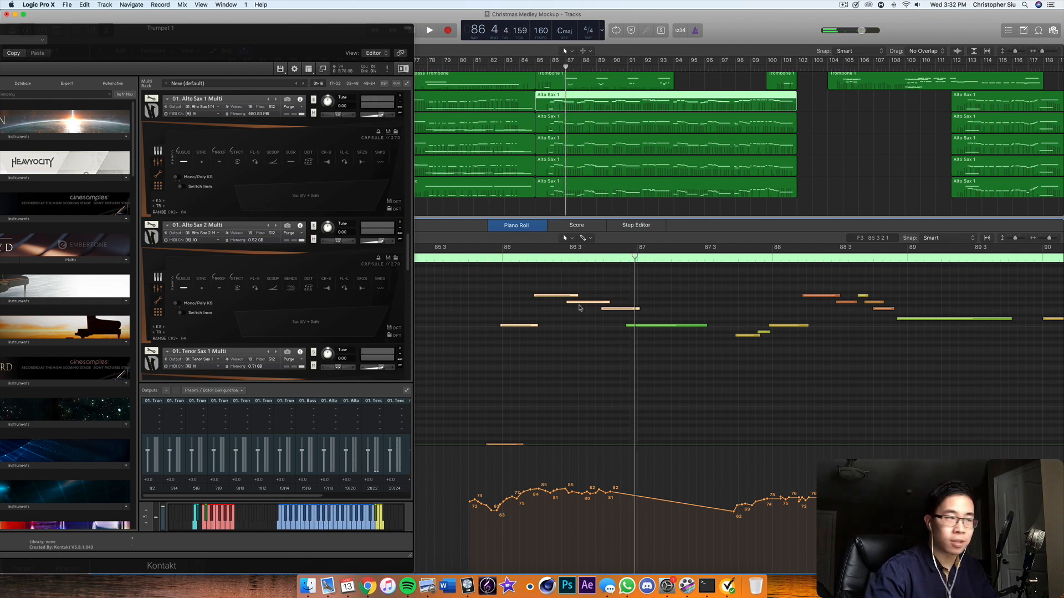
Show the five saxophone regions starting at bar 85 together and select the phrase's second note in both octaves at bar 86
left_click_drag(807, 195, 764, 99)
left_click(542, 302)
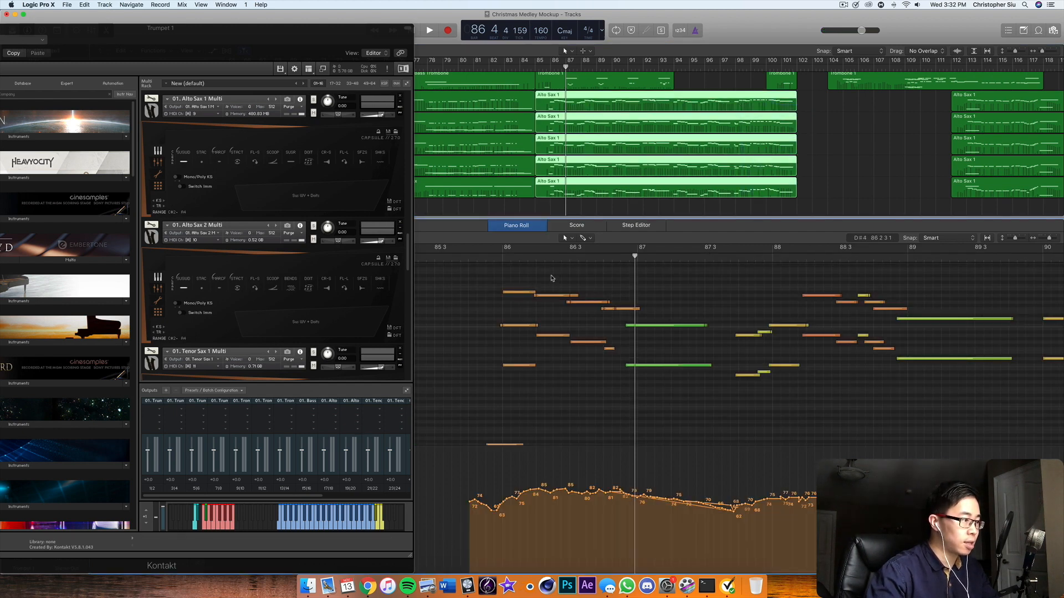
left_click(554, 295)
left_click(554, 335, "shift")
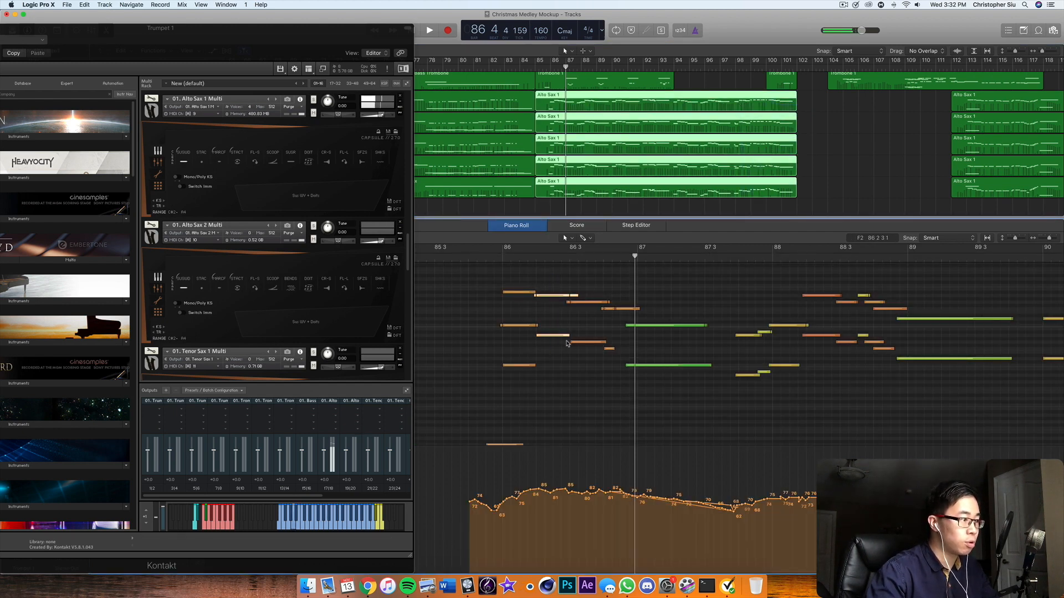
Shift the upper line's third note in bar 86 slightly later and shorten its second note to end before it
left_click_drag(569, 335, 588, 303)
left_click(576, 293)
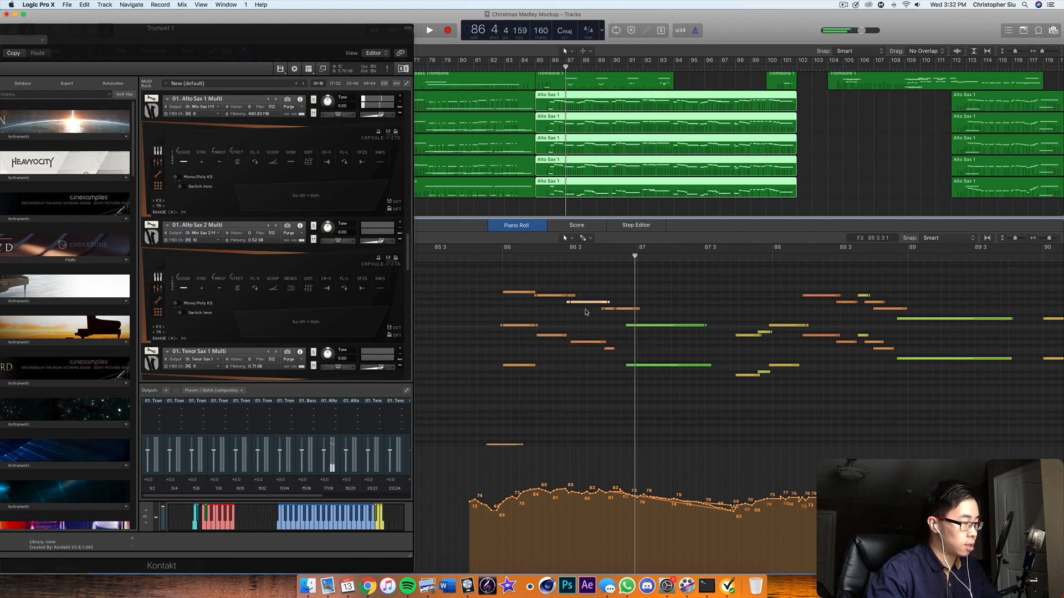
left_click(575, 313)
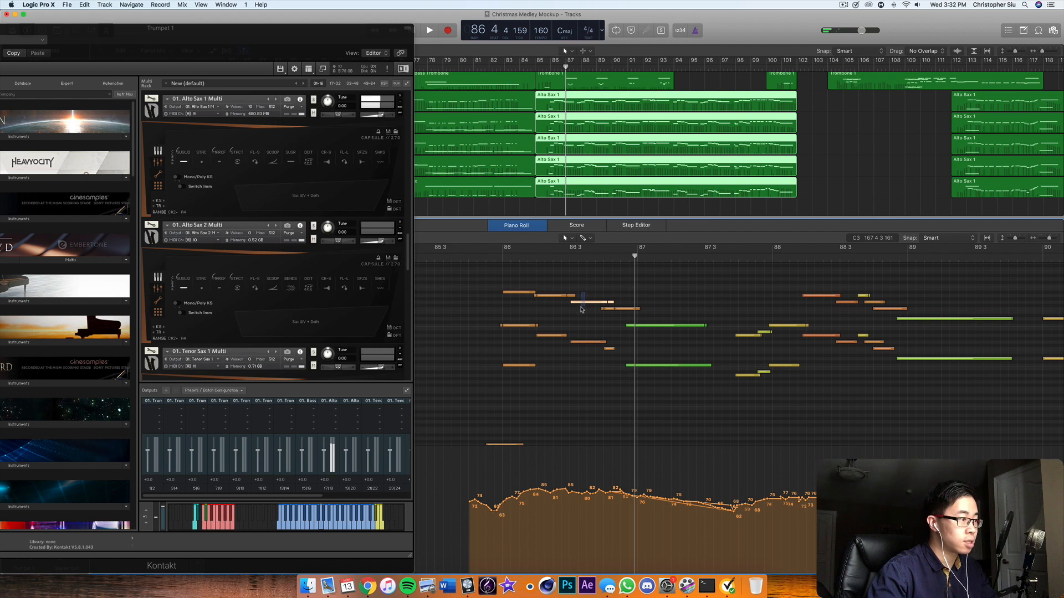
left_click(592, 302)
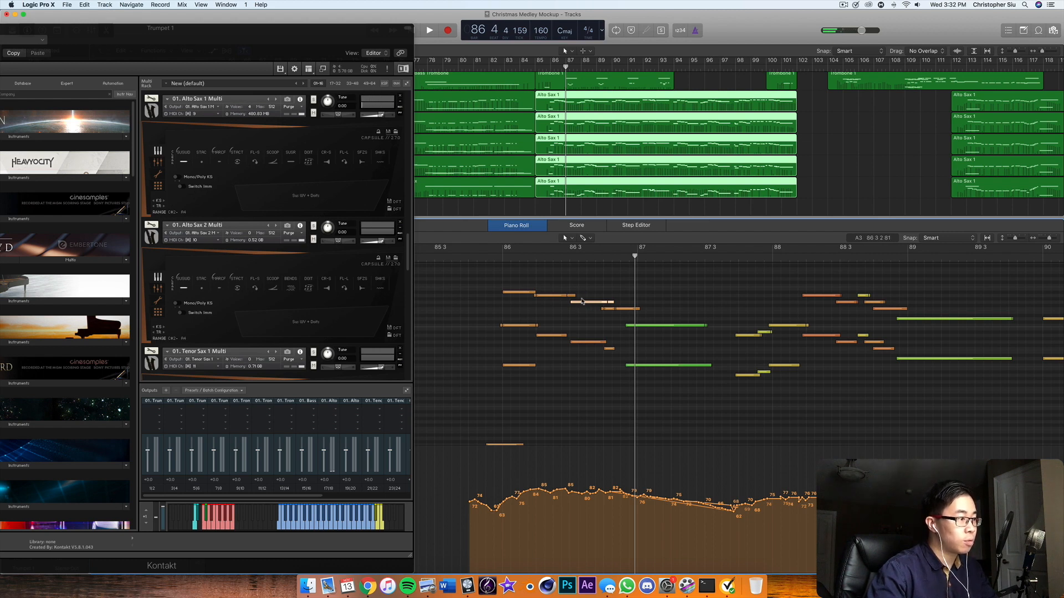
left_click(582, 306)
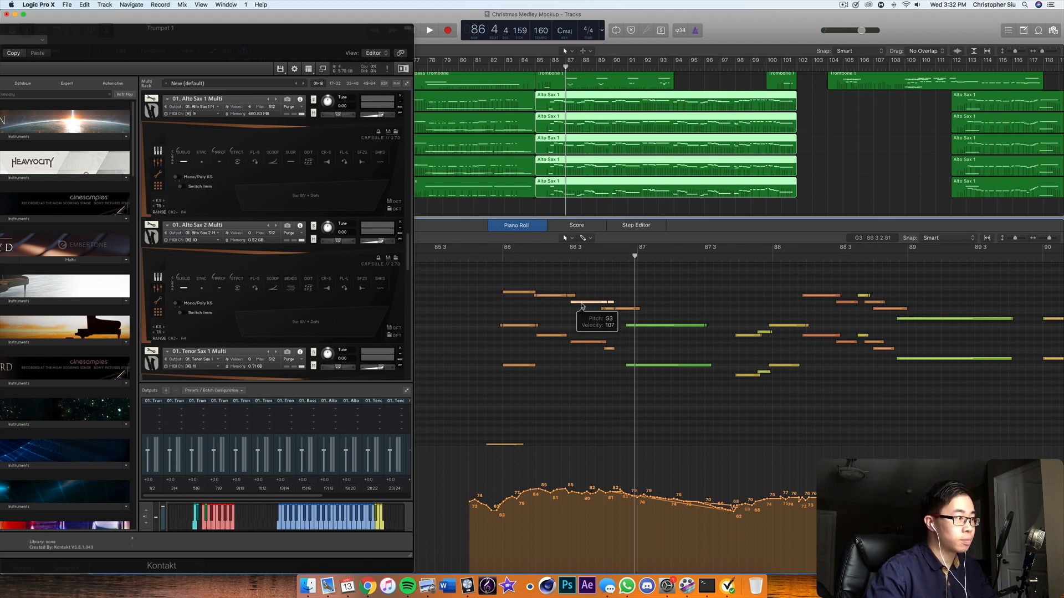
scroll(582, 306, "left", 1)
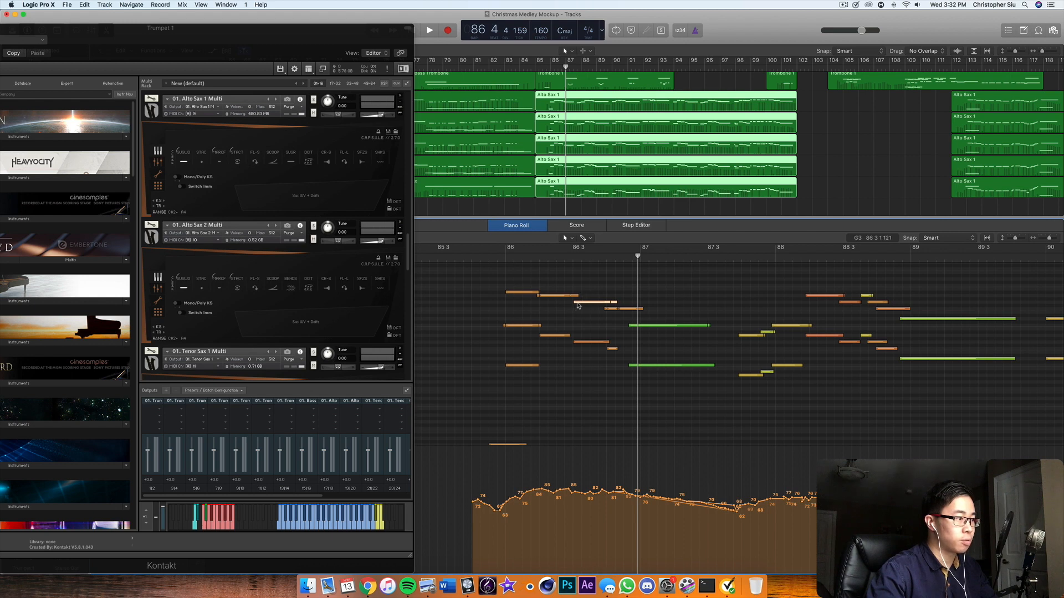
scroll(584, 323, "right", 1)
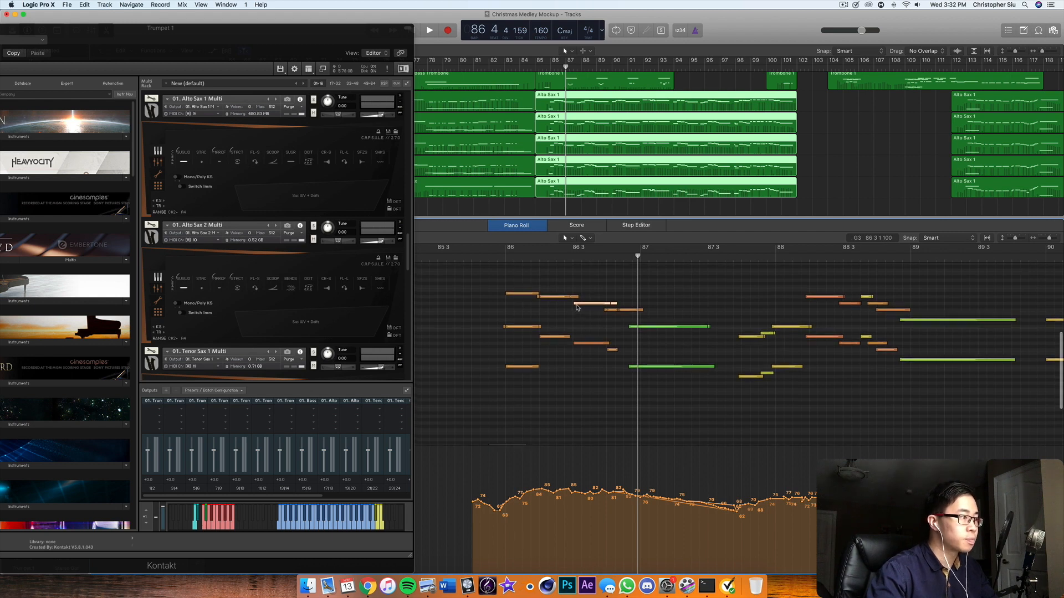
left_click_drag(573, 297, 562, 301)
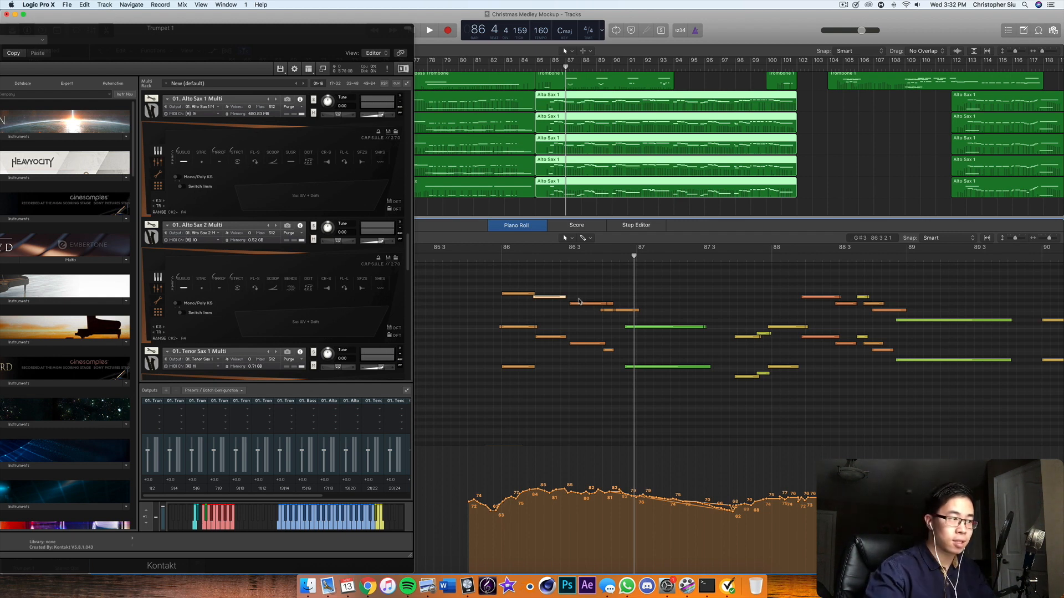
Play the edited saxophone phrase from just before bar 86, restart it once, and stop around bar 87
left_click(488, 257)
key("space")
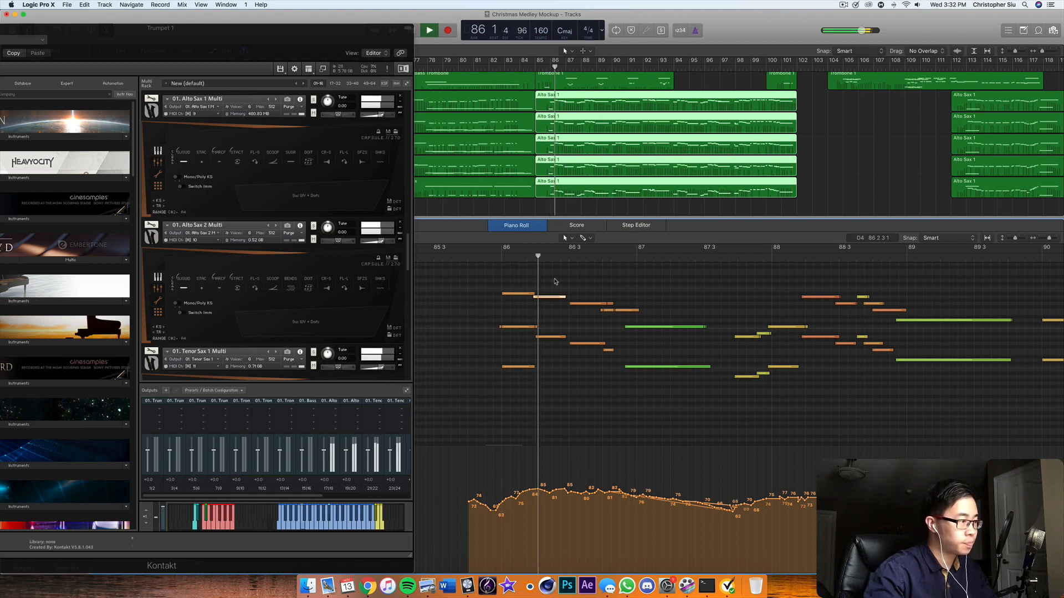
left_click(486, 259)
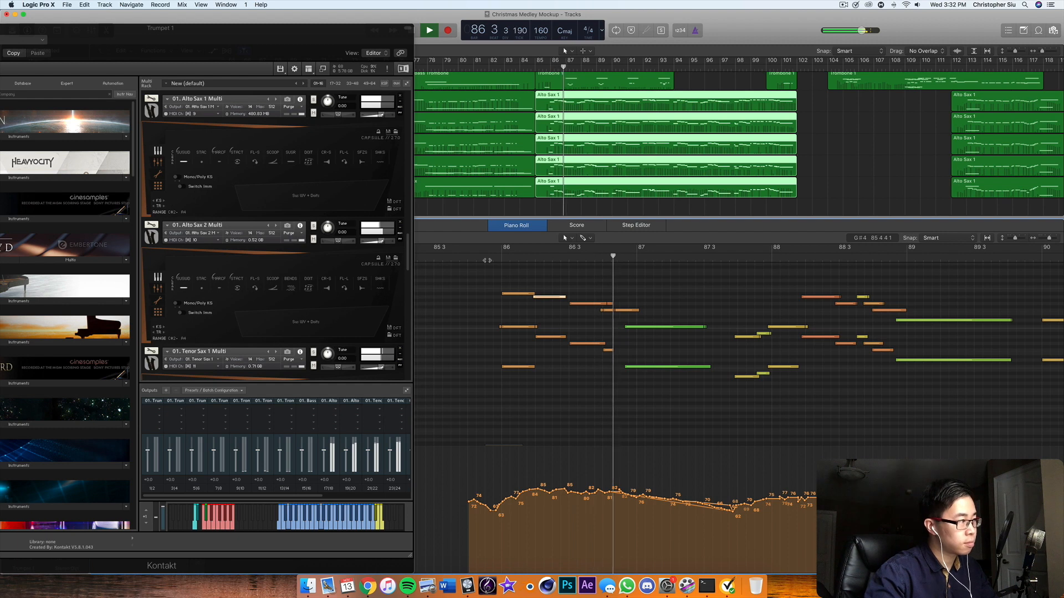
key("space")
Shorten the upper line's fourth note in bar 86 so it ends before the long note leading into bar 87
left_click_drag(632, 299, 629, 315)
left_click(654, 311)
left_click(635, 311)
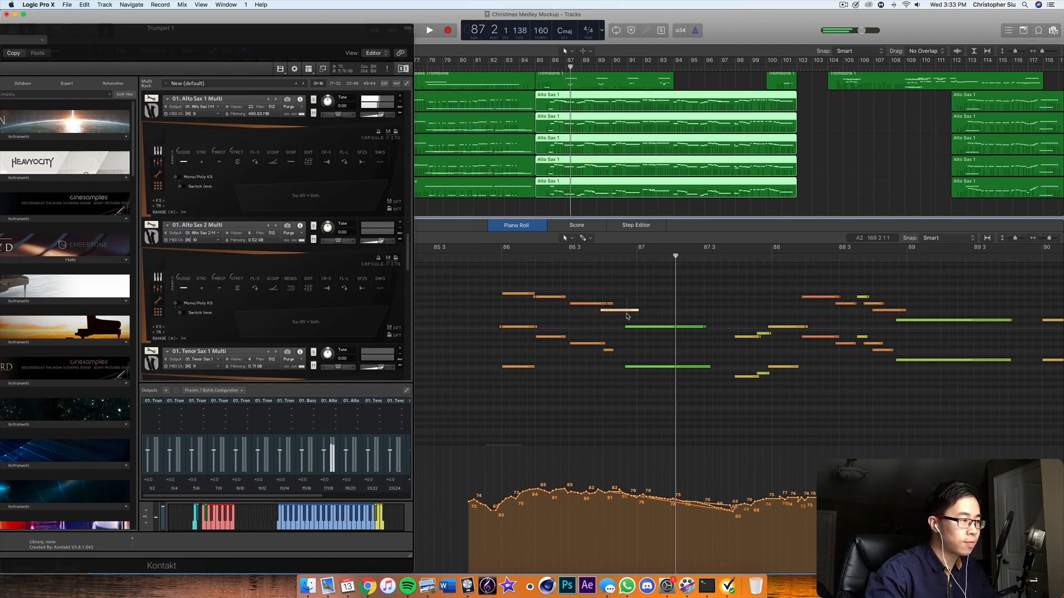
left_click_drag(635, 313, 611, 325)
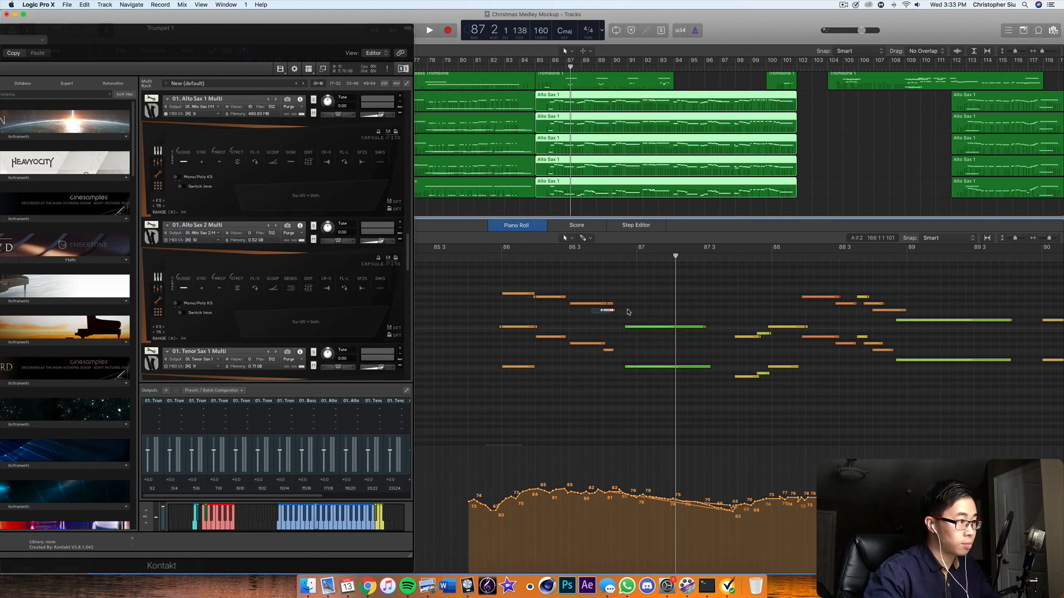
left_click(624, 313)
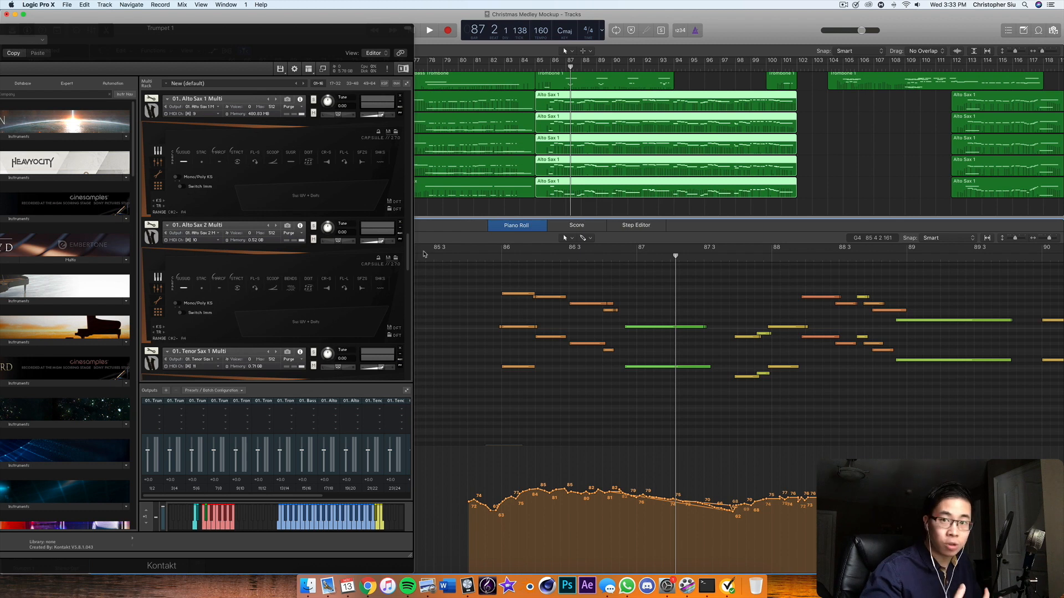
Quantize the middle of the three stacked saxophone notes at the start of bar 86
scroll(641, 334, "left", 5)
scroll(643, 334, "right", 3)
scroll(644, 335, "right", 2)
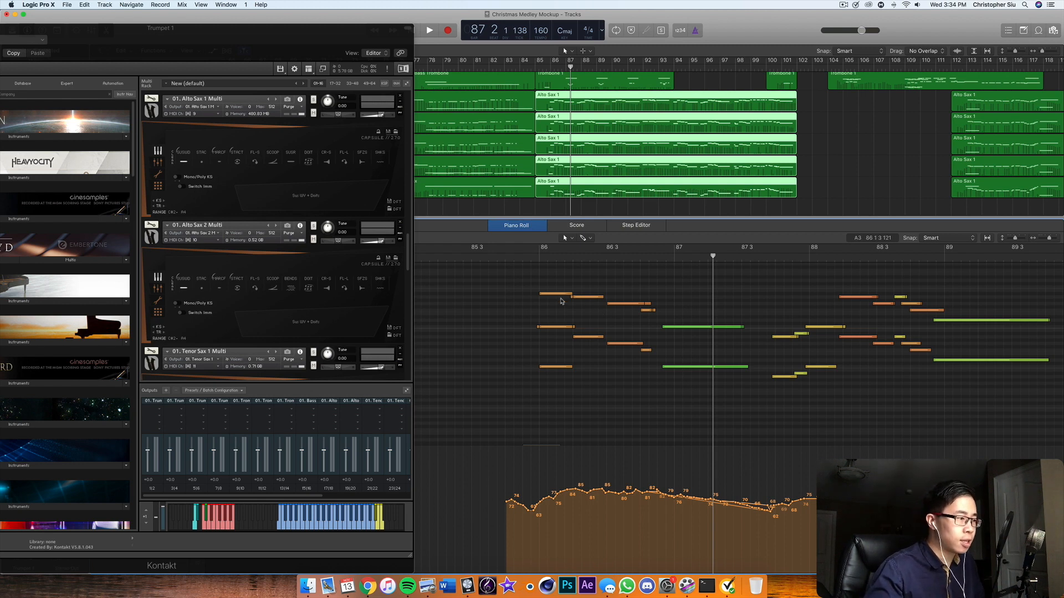
left_click(553, 328)
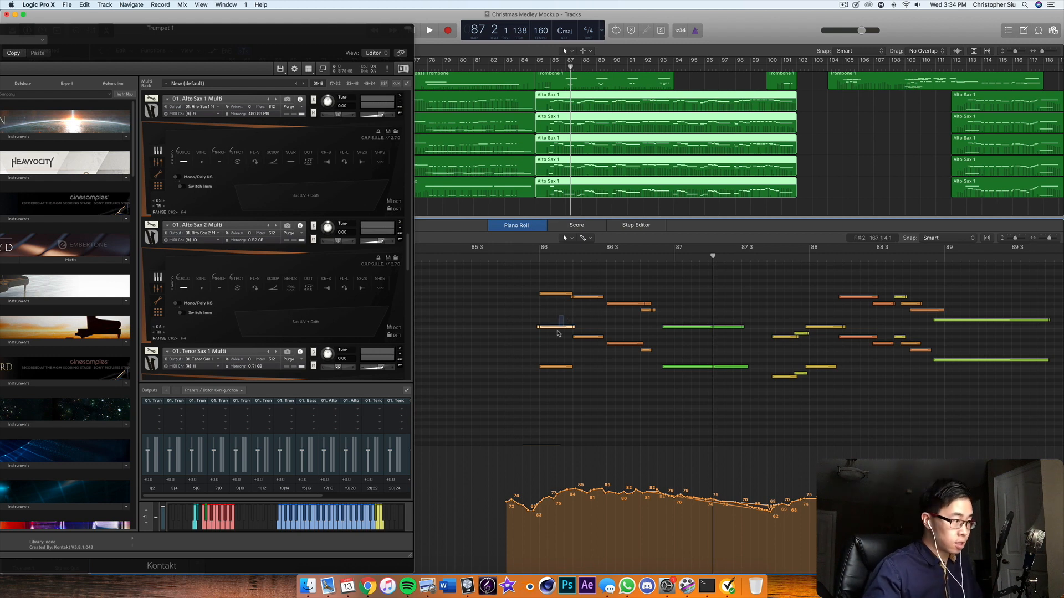
key("q")
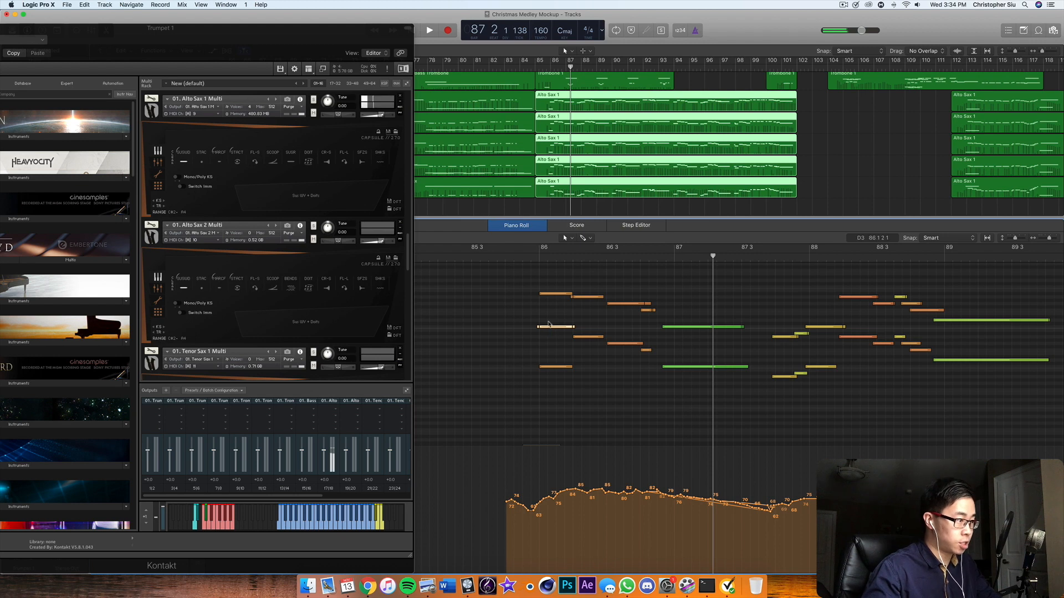
key("space")
left_click(576, 225)
left_click(565, 205)
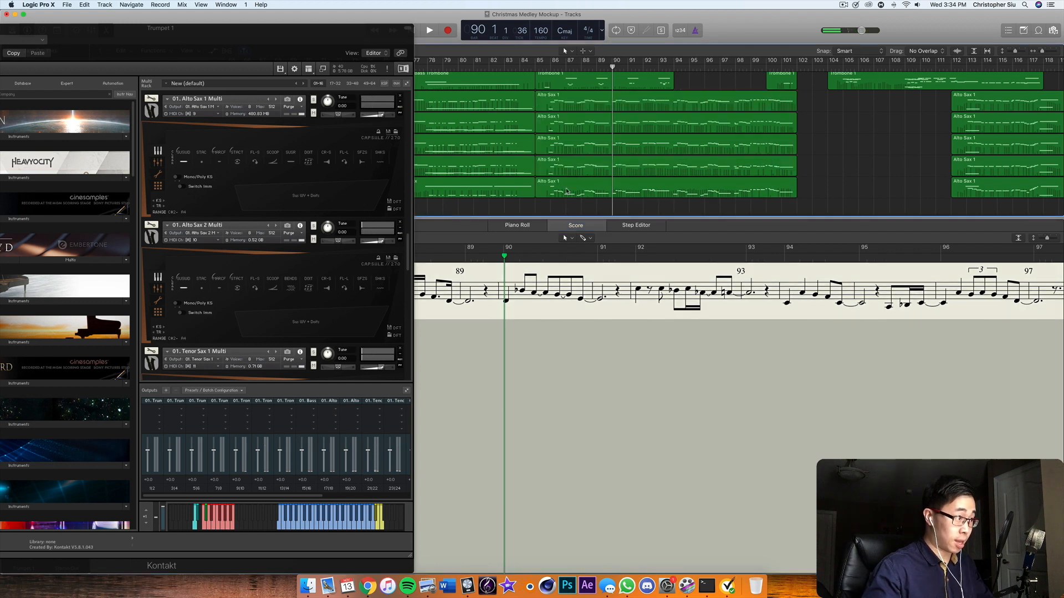
Show the five saxophone regions from bar 85 in the Piano Roll and play them from bar 86 to bar 89
left_click_drag(565, 191, 566, 114)
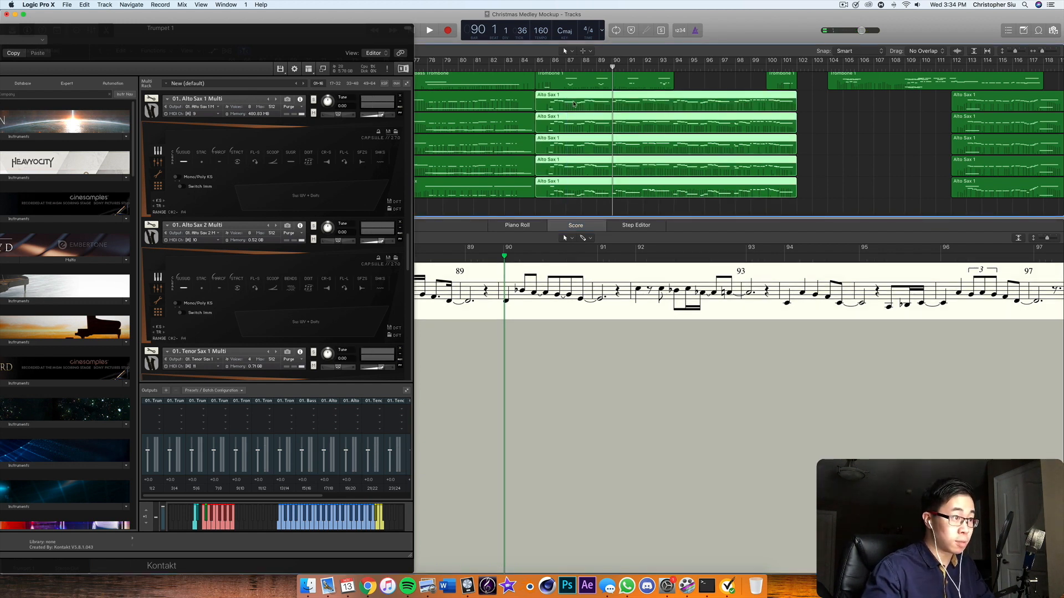
key("p")
scroll(603, 313, "left", 5)
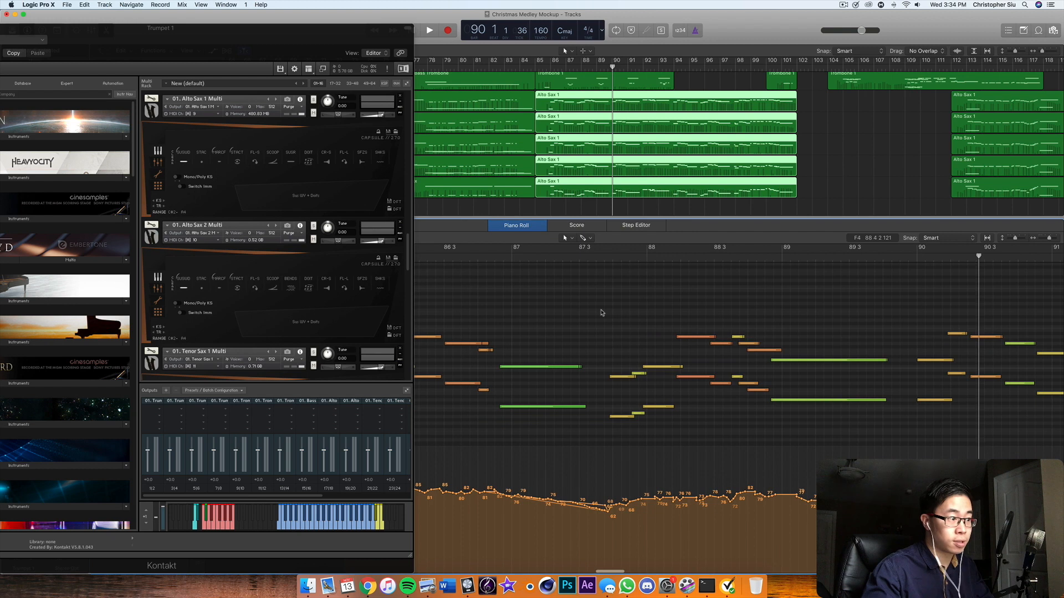
key("space")
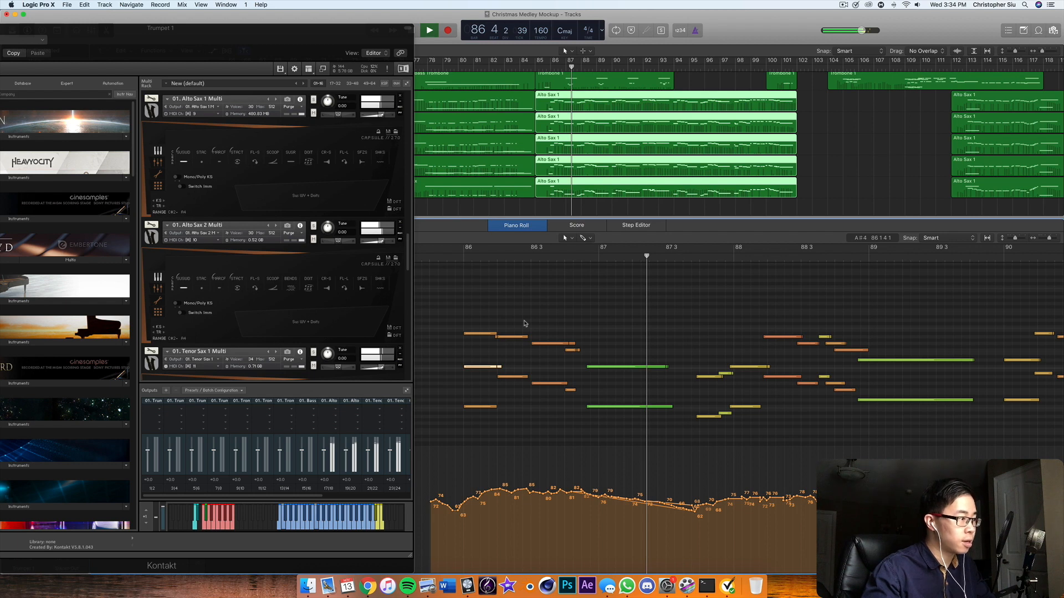
key("space")
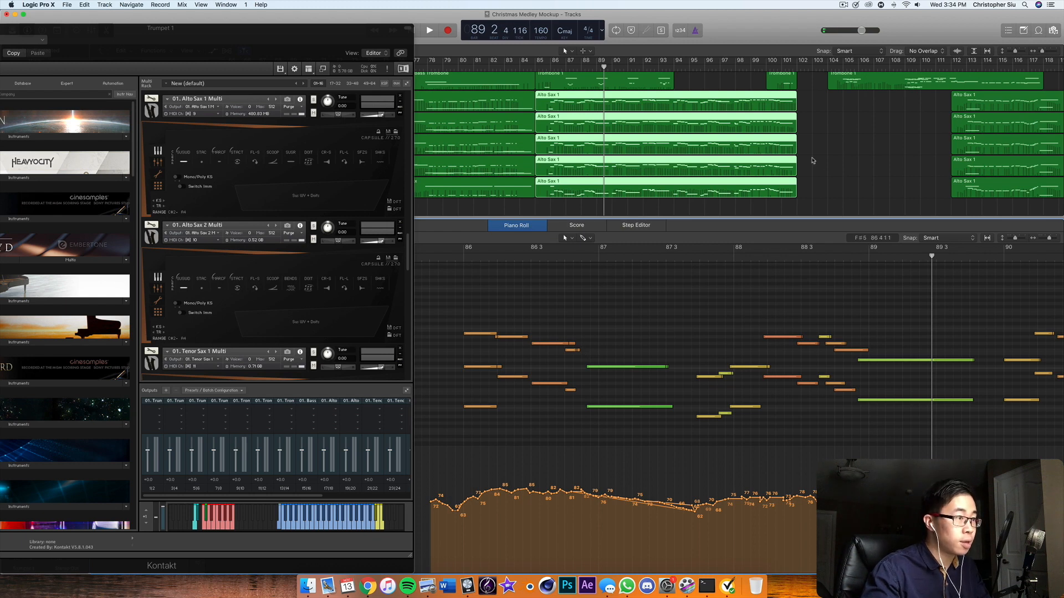
In the Alto Sax 1 region, paste a copy of the low keyswitch note just before beat 4 of bar 86
left_click(841, 166)
left_click(607, 106)
scroll(527, 359, "down", 4)
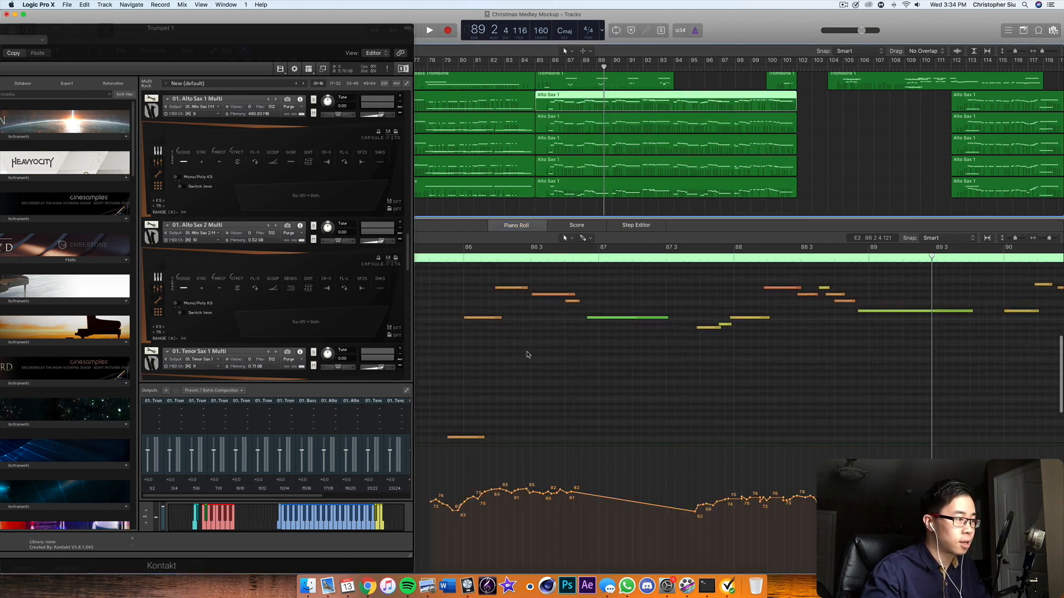
left_click(465, 428)
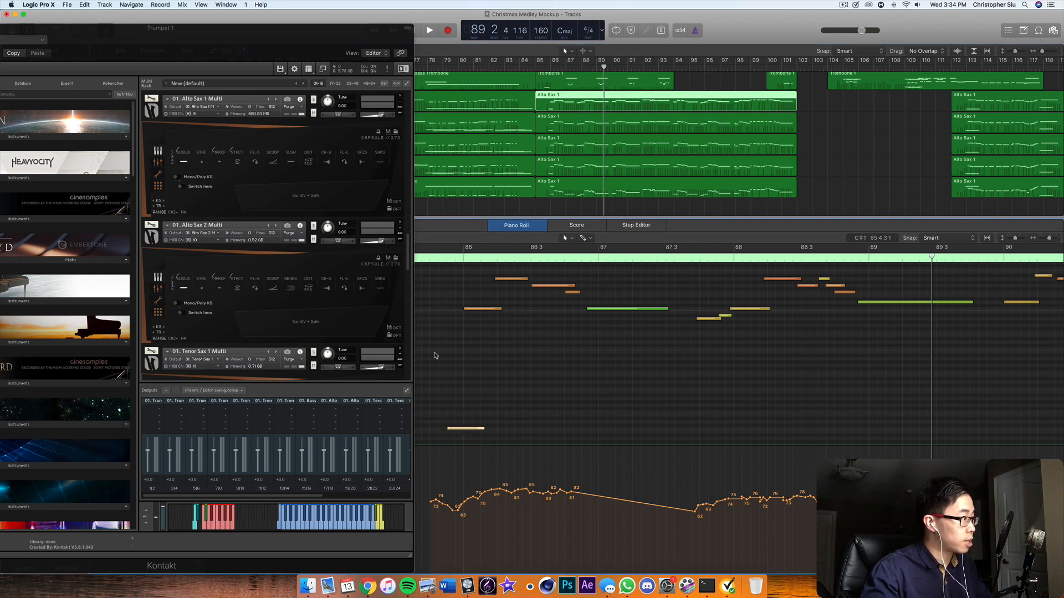
left_click(557, 258)
key("super+v")
Raise the pasted keyswitch note by a semitone so the short last note of the bar 86 phrase plays staccato
left_click(573, 293)
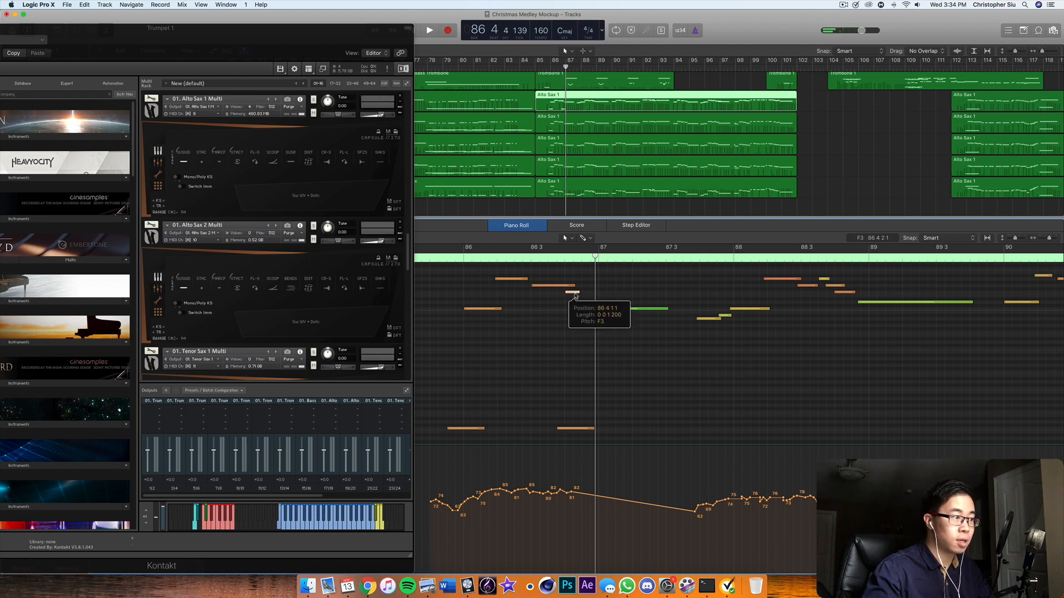
left_click(633, 310)
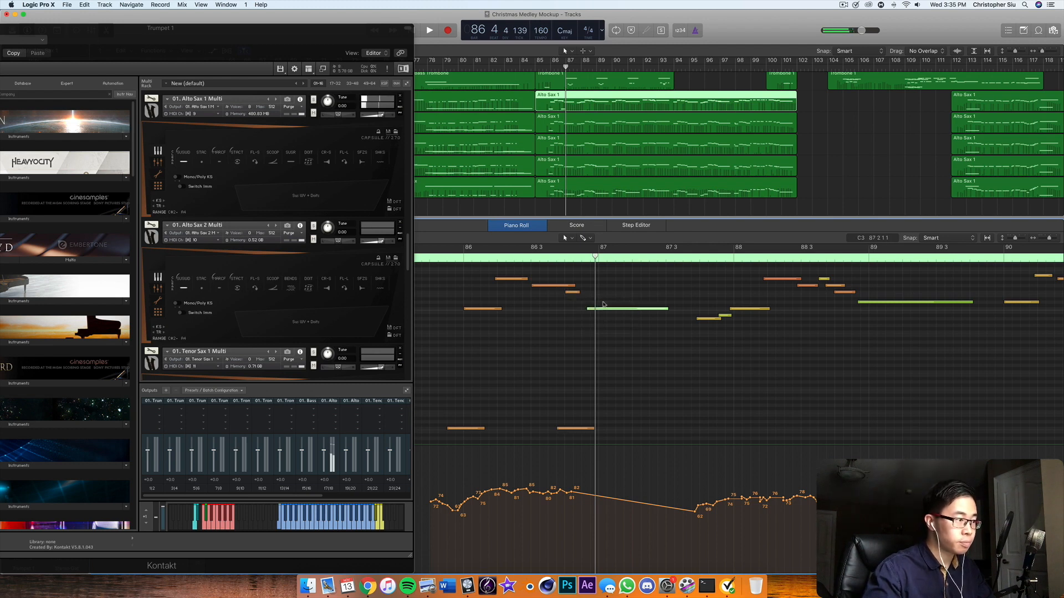
left_click(572, 293)
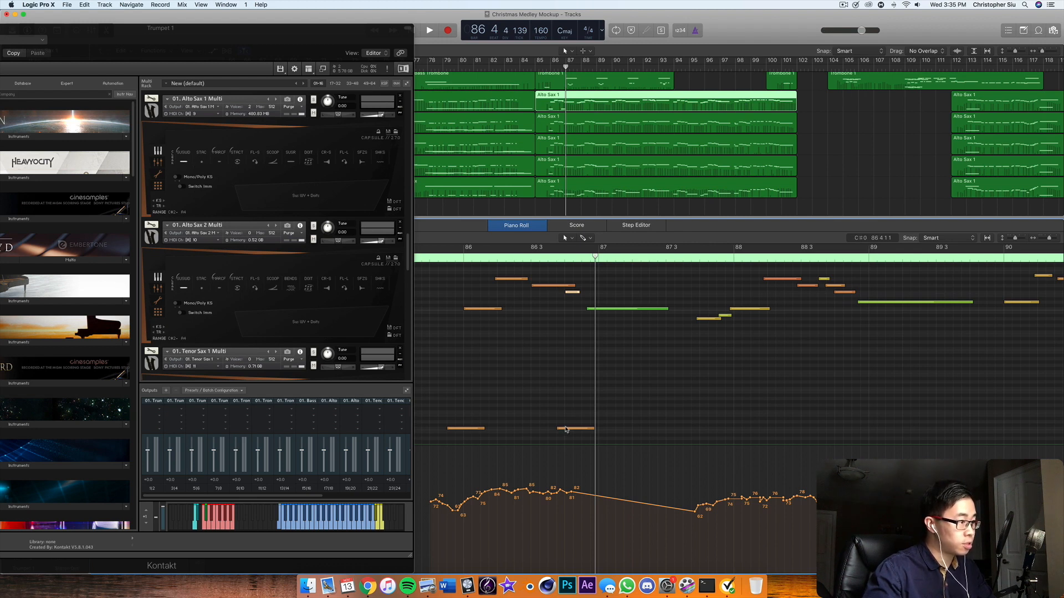
left_click_drag(566, 429, 566, 426)
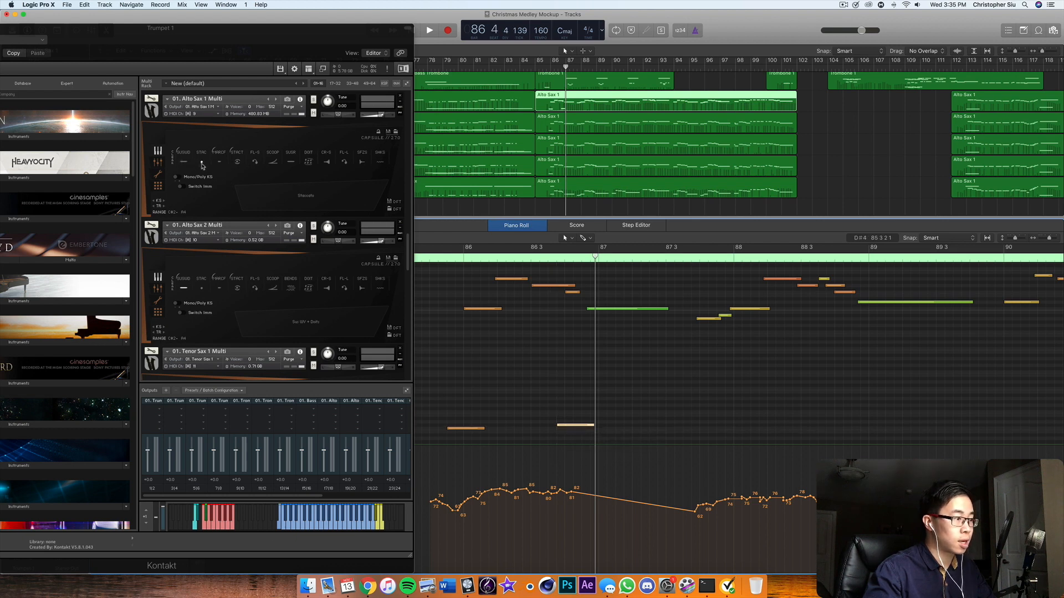
Copy the staccato keyswitch note to the same spot before beat 4 of bar 86 in the second, third and fourth saxophone regions
left_click_drag(551, 392, 573, 443)
left_click(594, 126)
left_click(574, 258)
left_click(557, 259)
key("super+v")
left_click(566, 149)
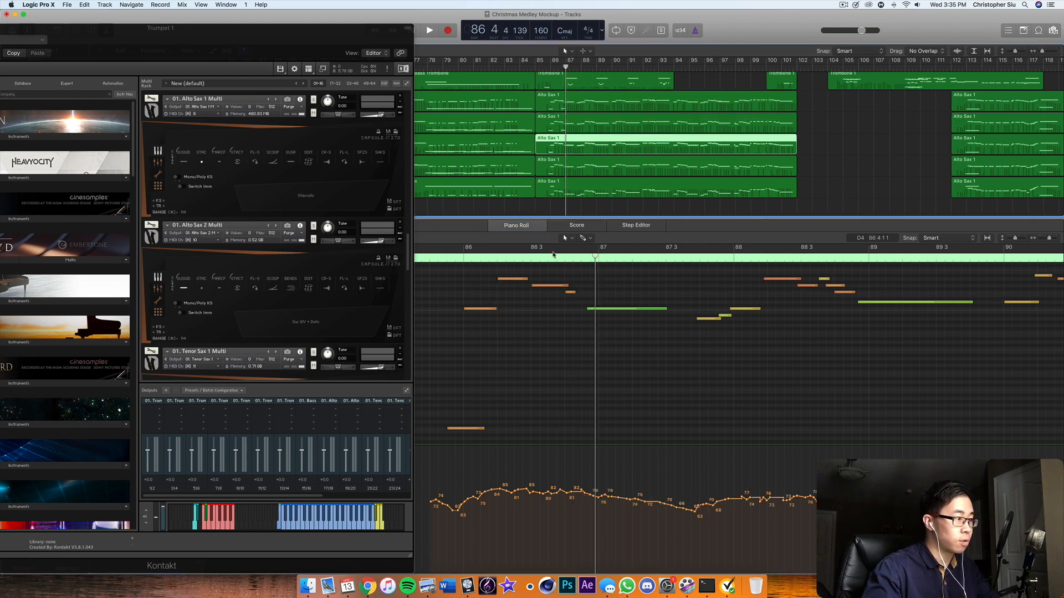
left_click(565, 175)
left_click(565, 258)
key("super+v")
In the fifth saxophone region, move the pasted keyswitch a semitone above its high bar 86 keyswitch and check the Baritone Sax Multi in Kontakt
left_click(565, 188)
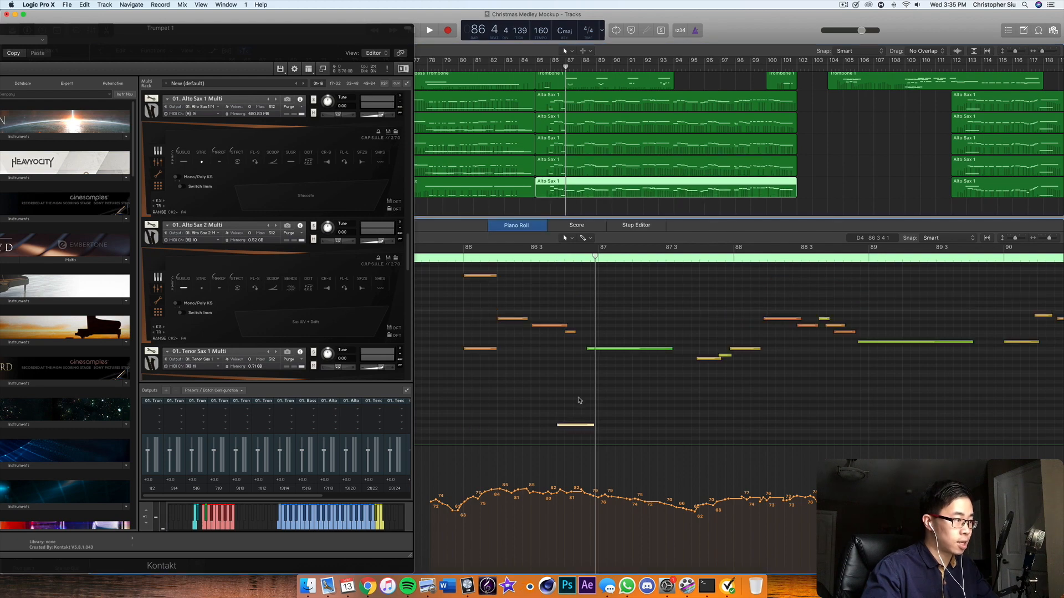
left_click_drag(576, 425, 573, 275)
scroll(277, 304, "down", 10)
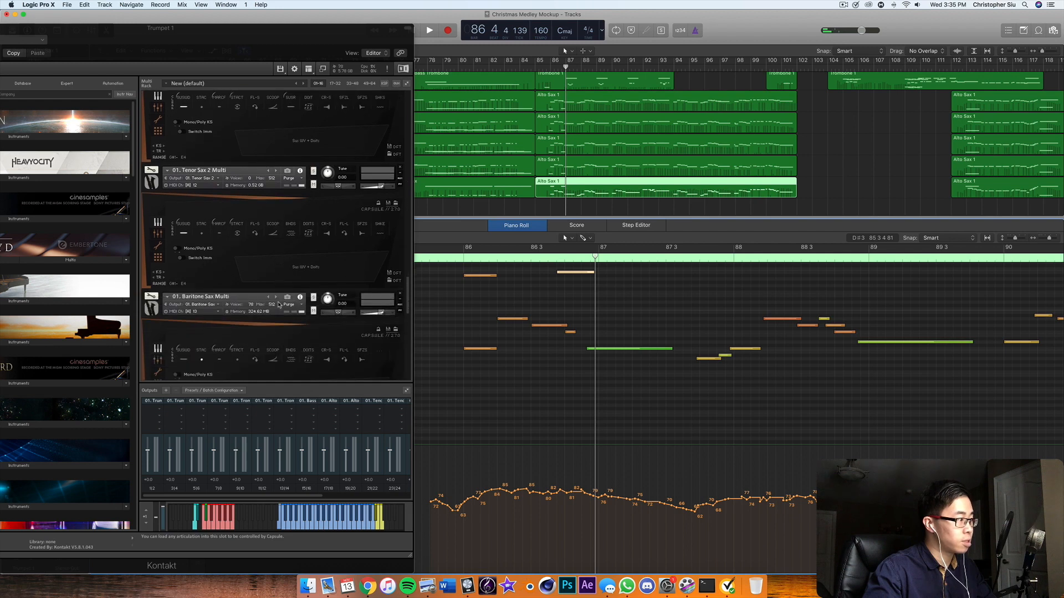
Play back the phrase from just before bar 86 to check the Baritone Sax Multi's response to the staccato keyswitch
scroll(279, 305, "down", 4)
left_click(575, 276)
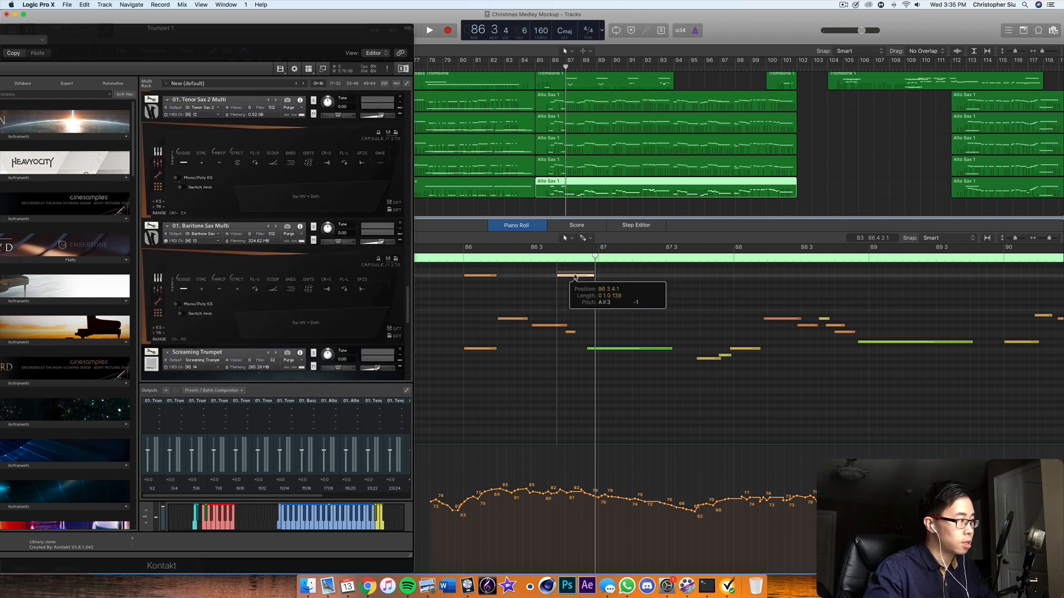
left_click(448, 258)
key("space")
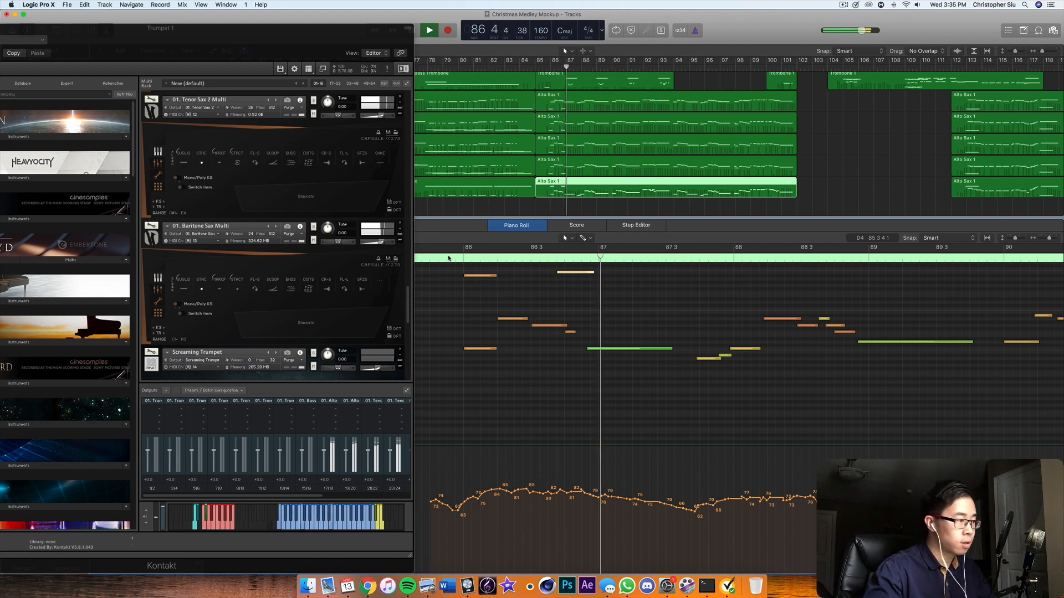
left_click(448, 258)
scroll(613, 316, "up", 1)
scroll(613, 317, "up", 2)
key("space")
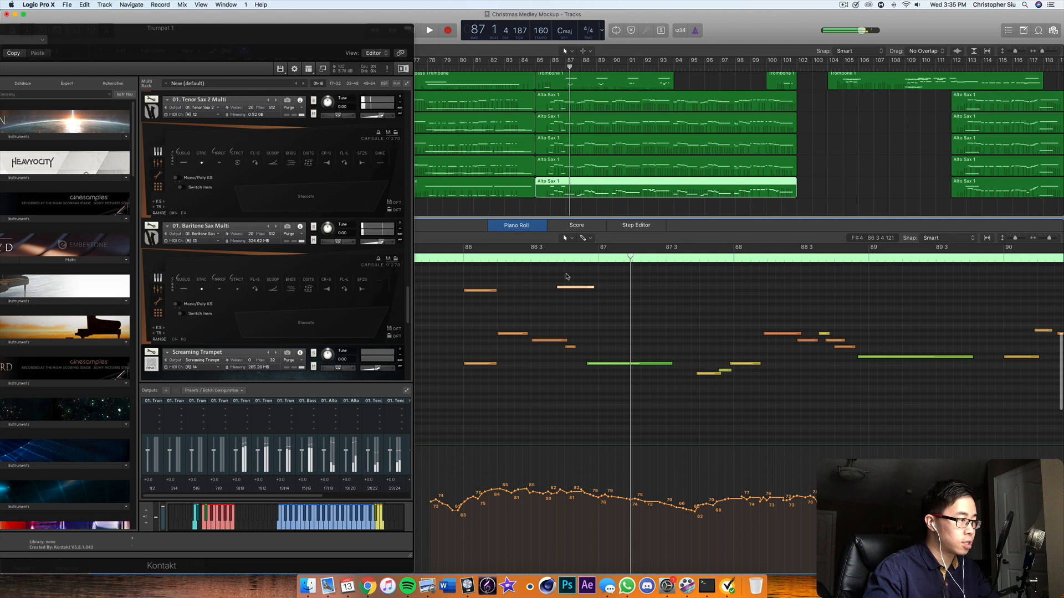
In the fifth saxophone region, copy the sustain keyswitch from the start of bar 86 to just after the phrase's short last note
scroll(483, 287, "down", 1)
left_click(482, 290)
key("super+c")
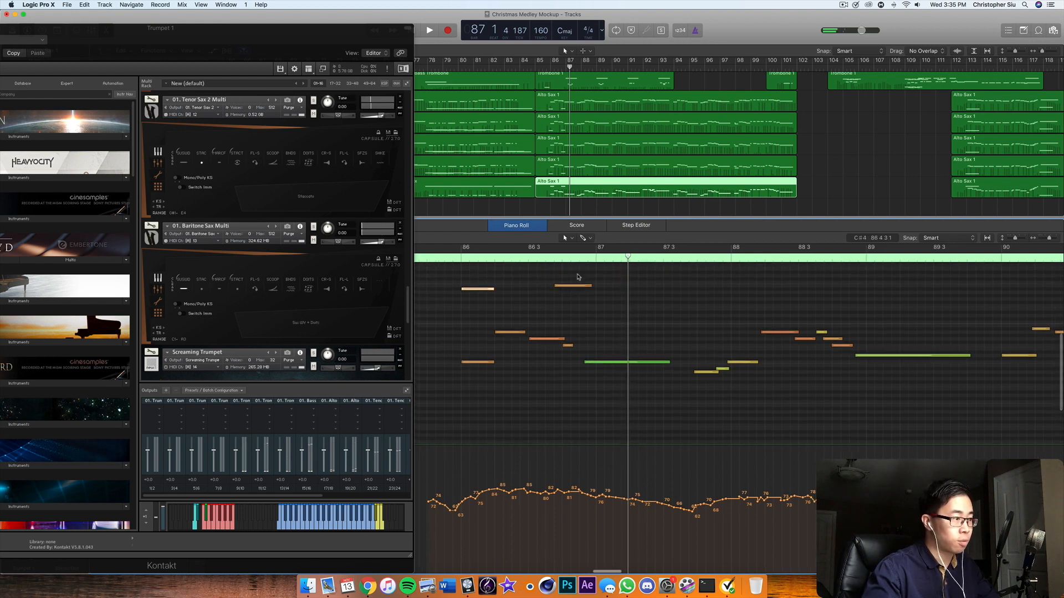
left_click(578, 258)
key("super+v")
Copy the low sustain keyswitch to just after the bar 86 phrase's short last note in the fourth, third and second saxophone regions
left_click(580, 175)
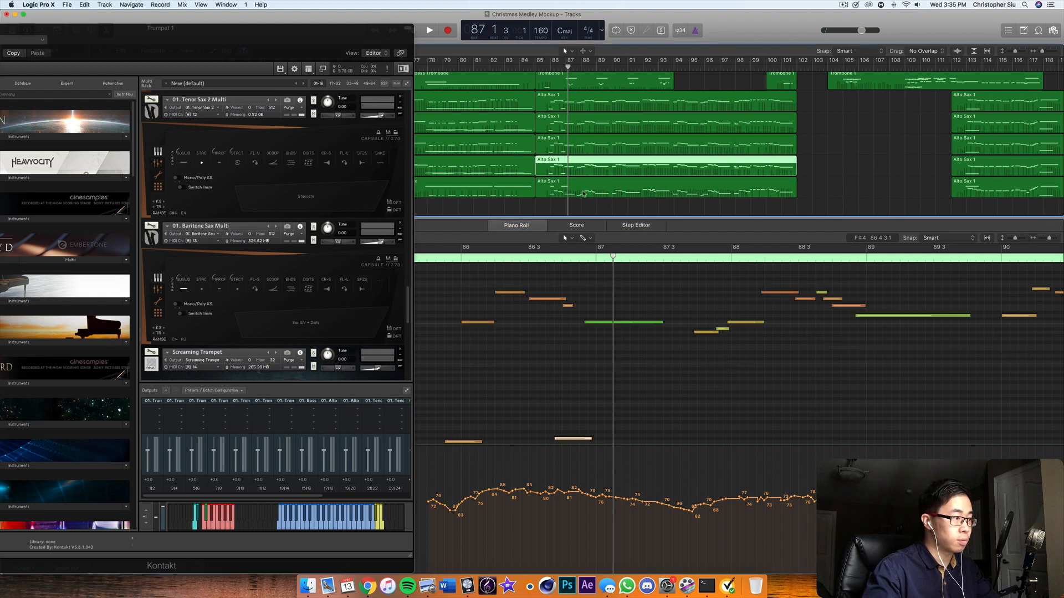
left_click_drag(496, 383, 456, 453)
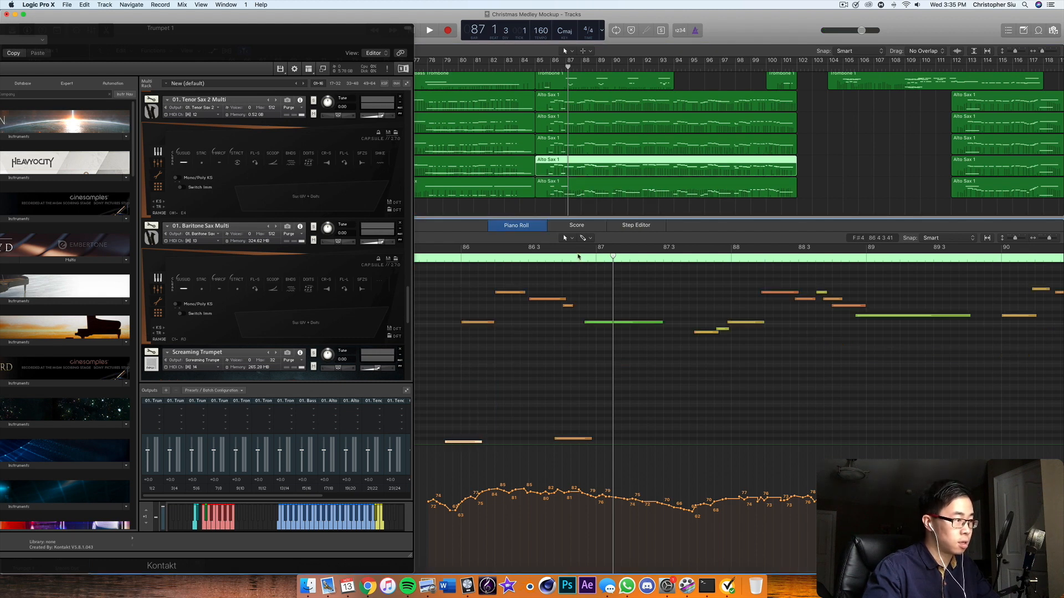
left_click(579, 151)
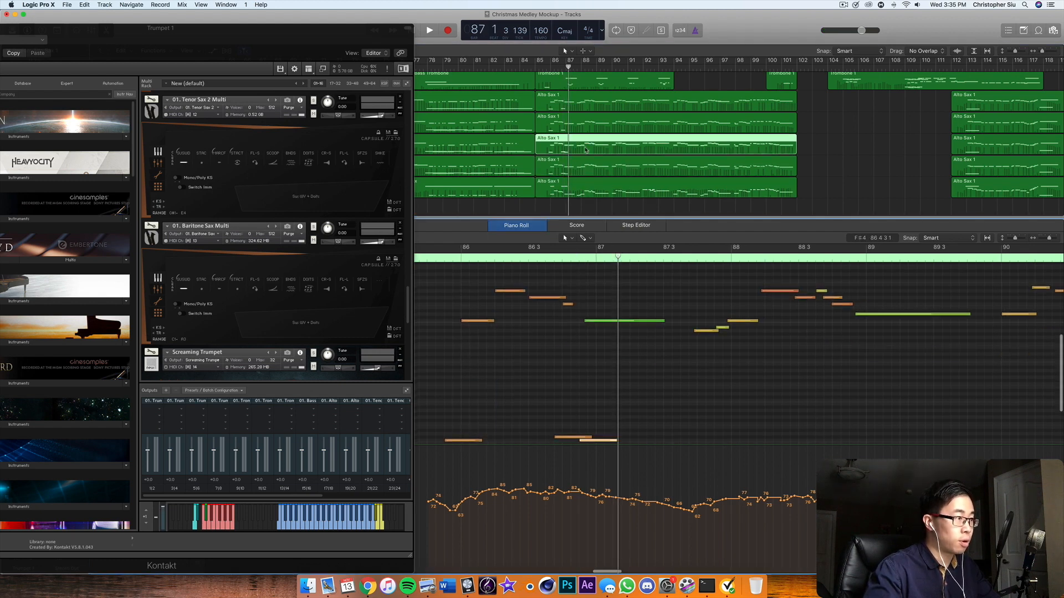
left_click(586, 125)
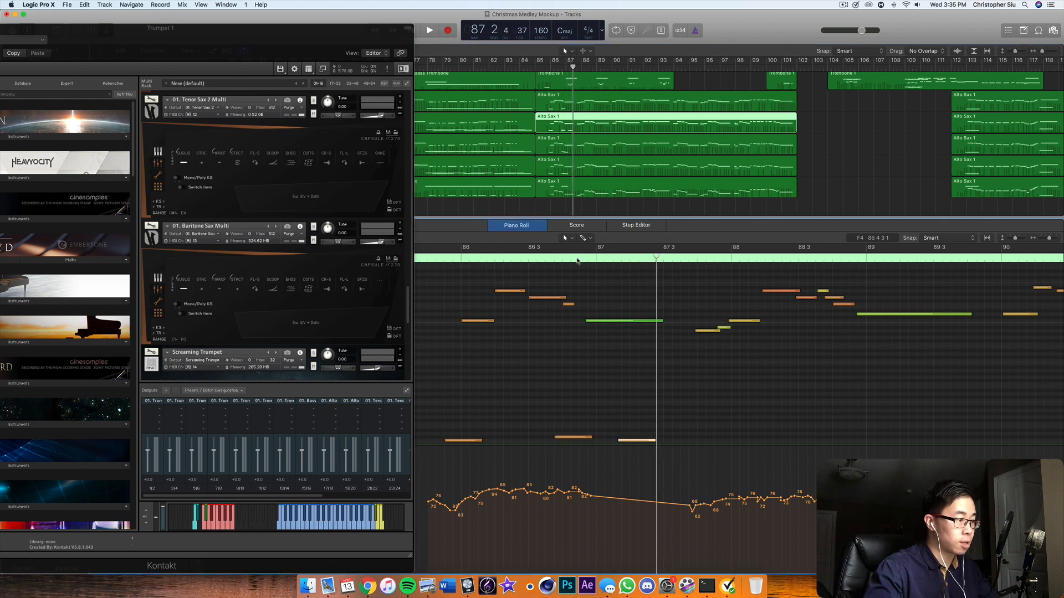
scroll(623, 438, "down", 2)
left_click_drag(626, 430, 586, 429)
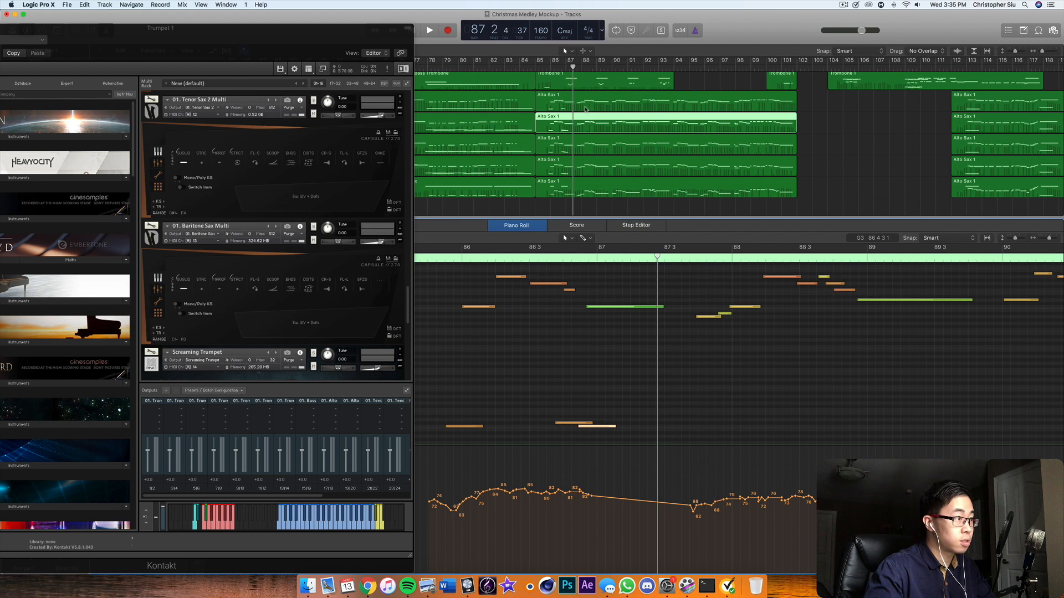
Paste the sustain keyswitch at the same spot in the first saxophone region and play back the phrase from before bar 86
left_click(586, 108)
left_click(579, 259)
key("super+v")
left_click(434, 259)
key("space")
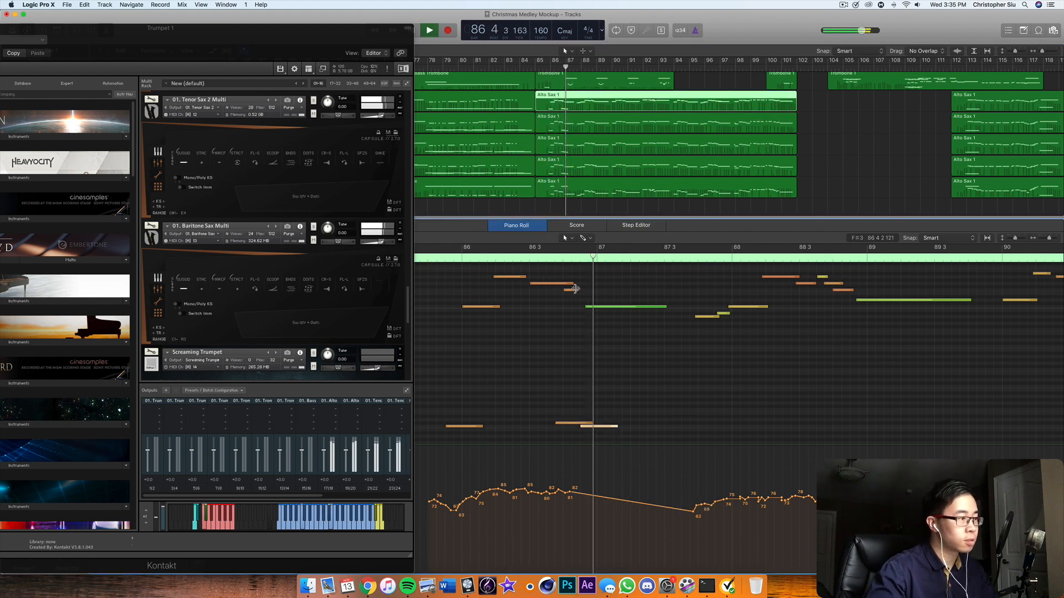
key("space")
Across all five saxophone regions, set the velocity of the bar 86 phrase's short last notes to 64
left_click_drag(562, 207, 575, 110)
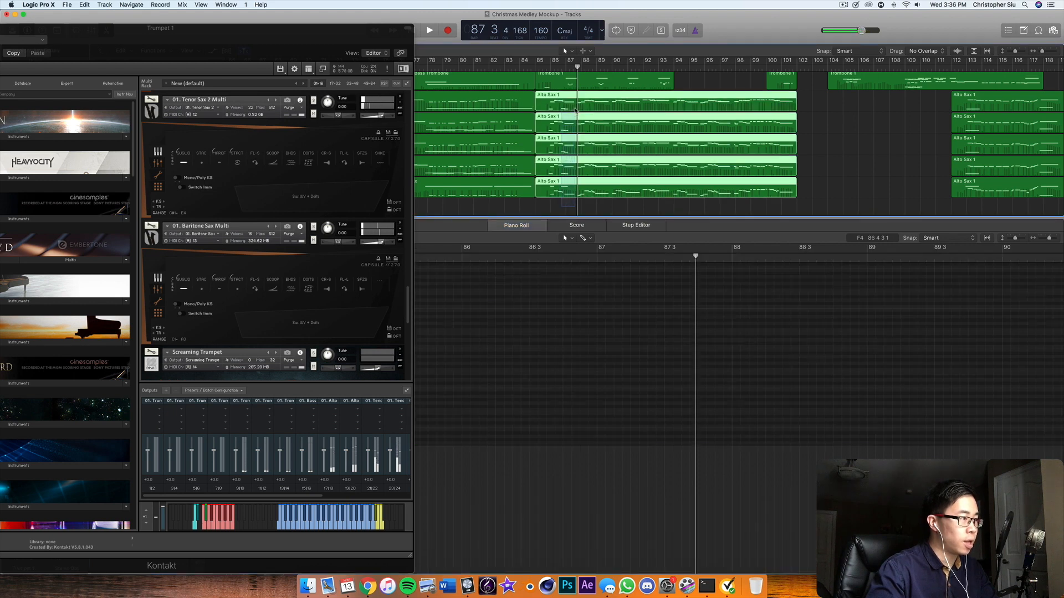
scroll(579, 333, "up", 2)
left_click(572, 351)
left_click_drag(572, 354, 574, 300)
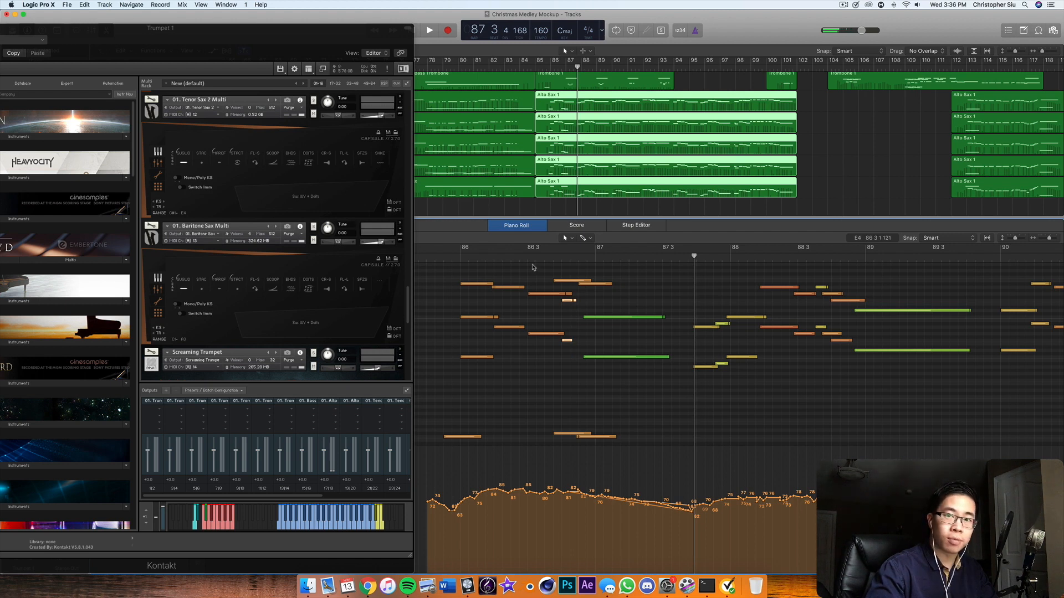
left_click_drag(355, 49, 5, 122)
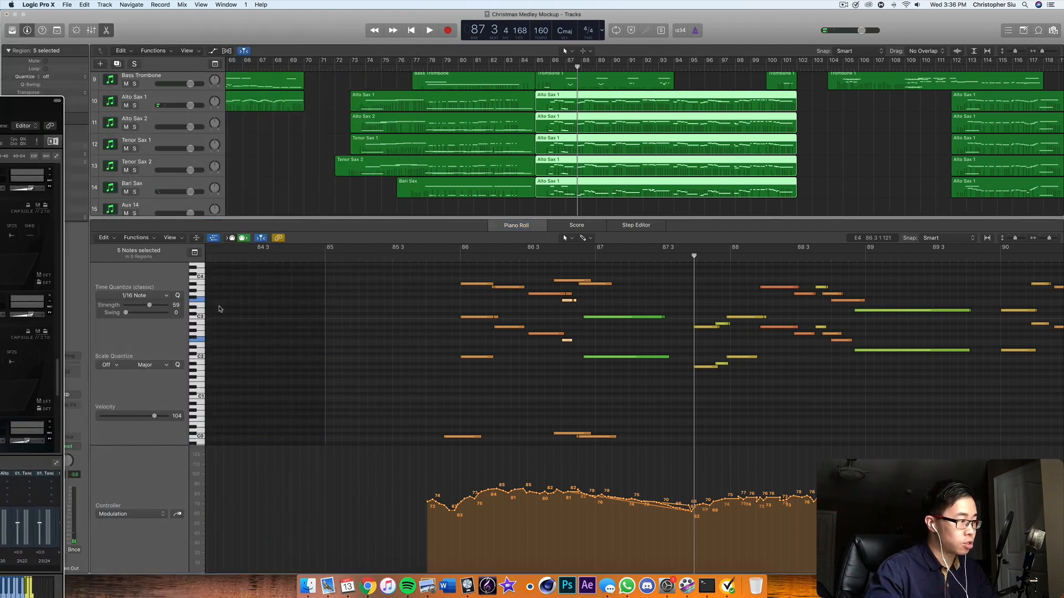
left_click(117, 419)
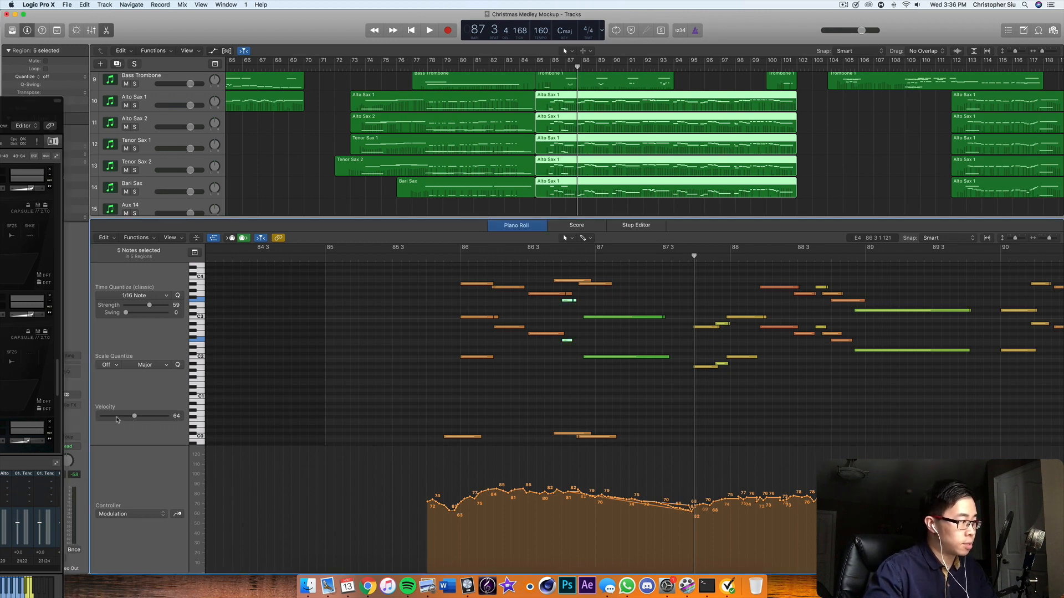
left_click(580, 303)
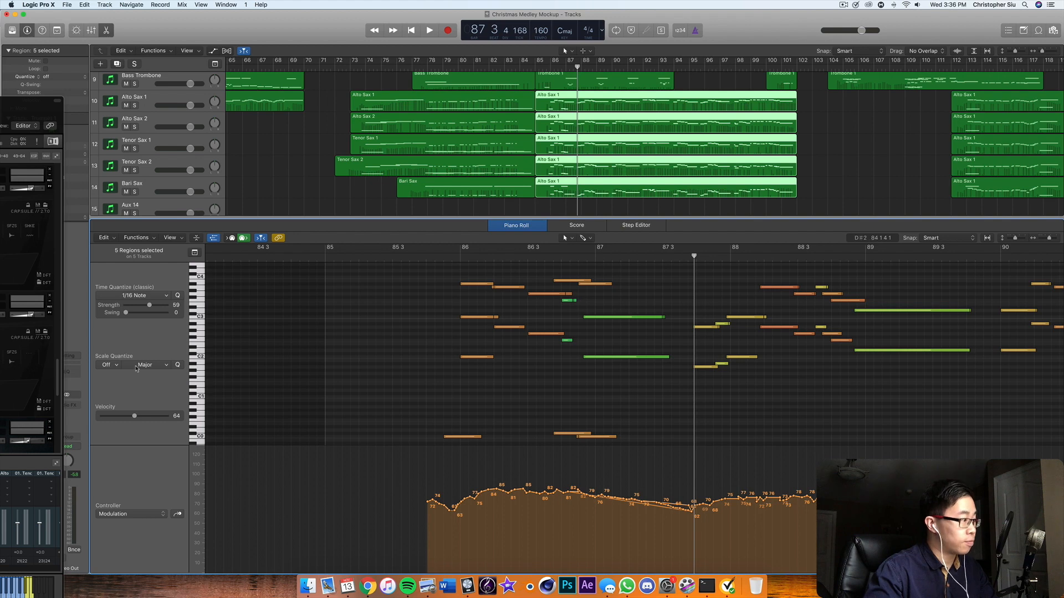
Play back the saxophones from before bar 86 to judge the velocity of the phrase's short last notes
left_click_drag(578, 304, 569, 300)
left_click(441, 257)
key("space")
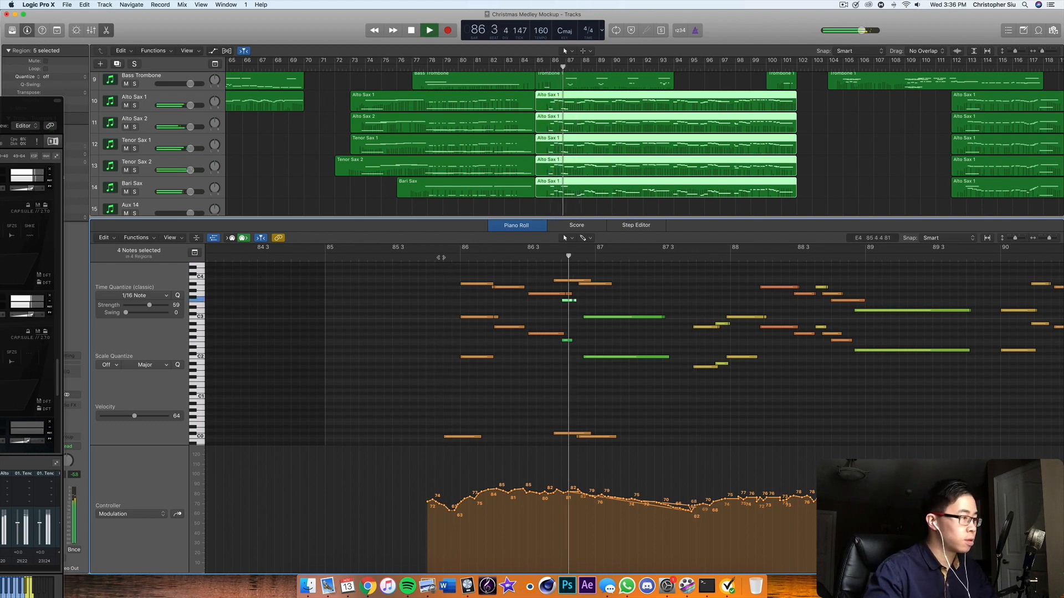
key("space")
key("space")
left_click(592, 301)
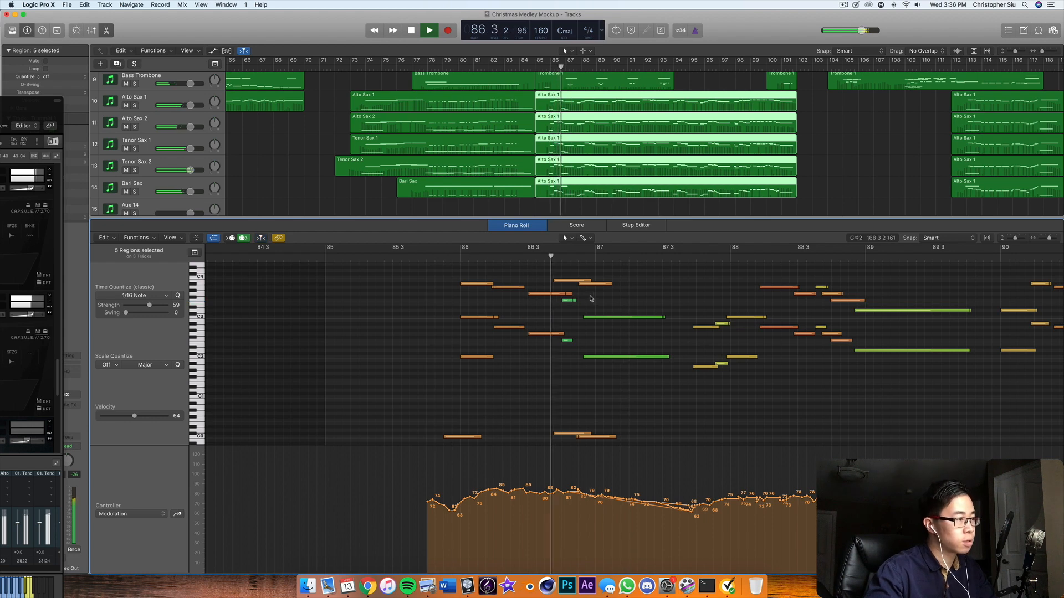
key("space")
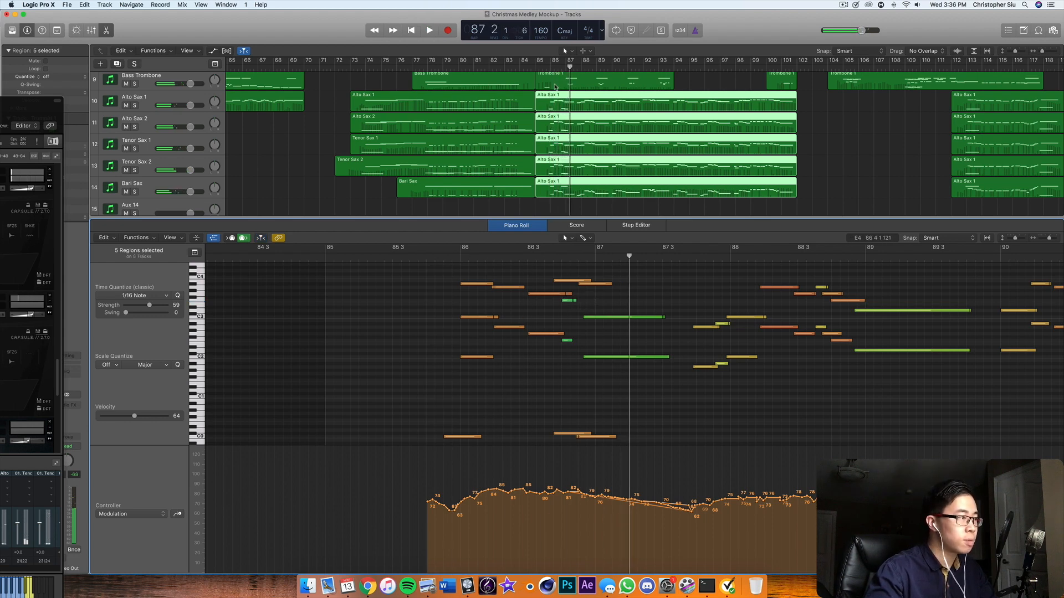
Show only the first saxophone region, play it back, and solo the Alto Sax 1 Multi in Kontakt
left_click(819, 133)
left_click(647, 106)
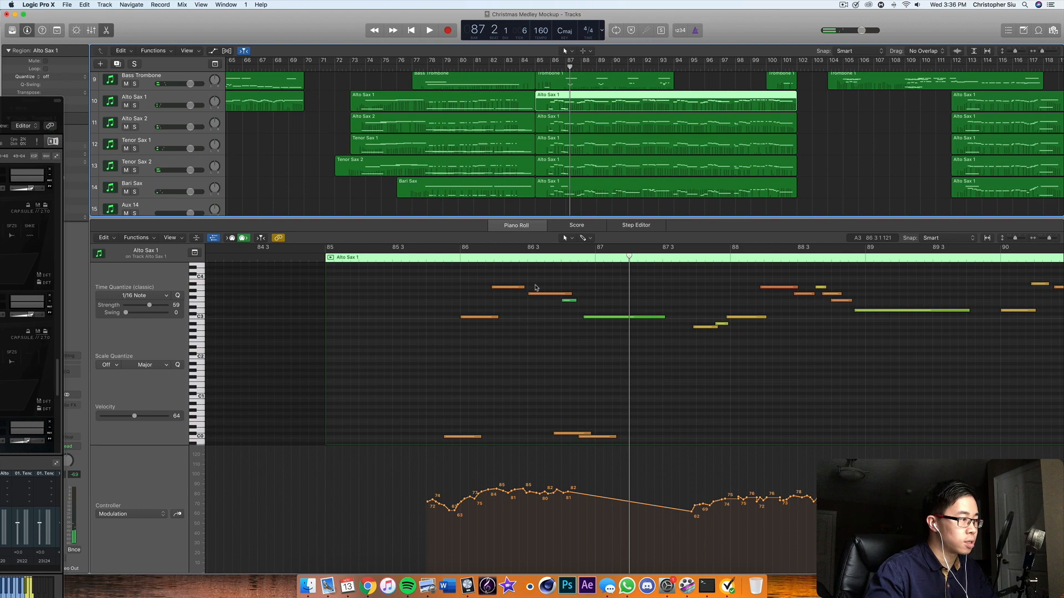
key("space")
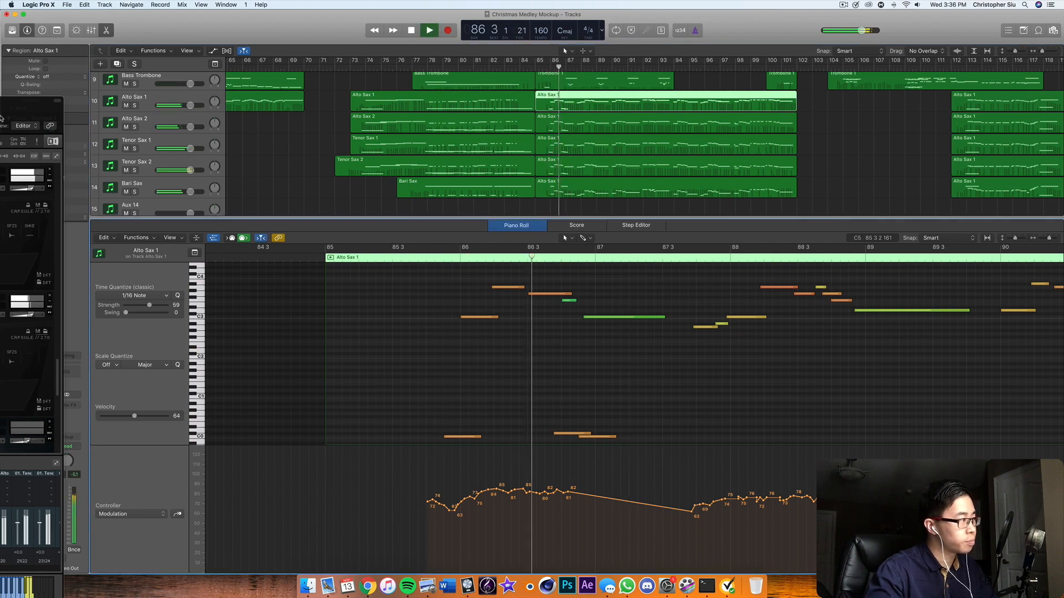
left_click_drag(24, 116, 381, 58)
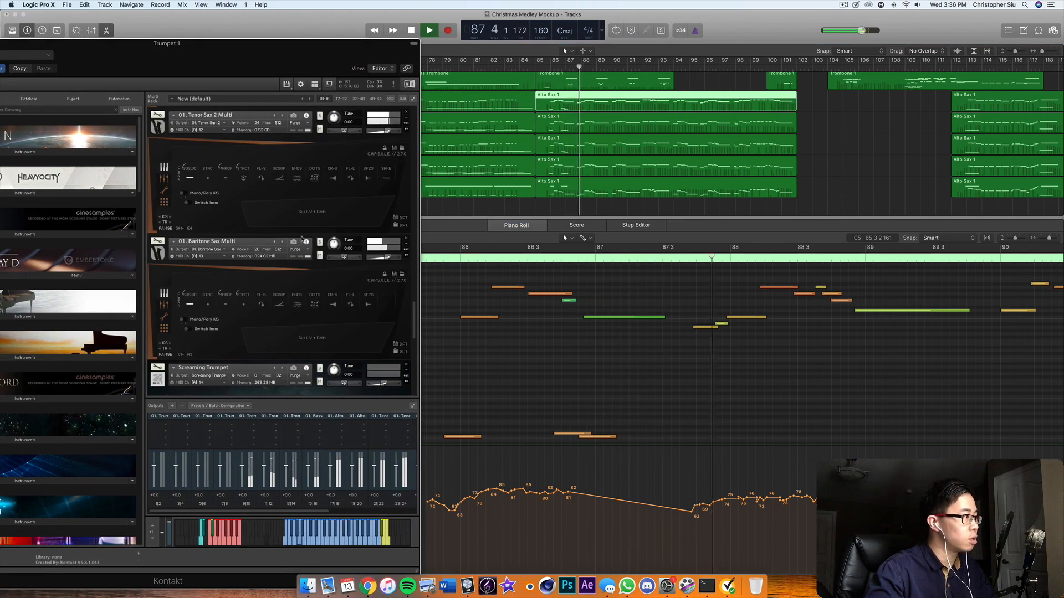
scroll(302, 238, "up", 4)
key("space")
scroll(302, 239, "up", 8)
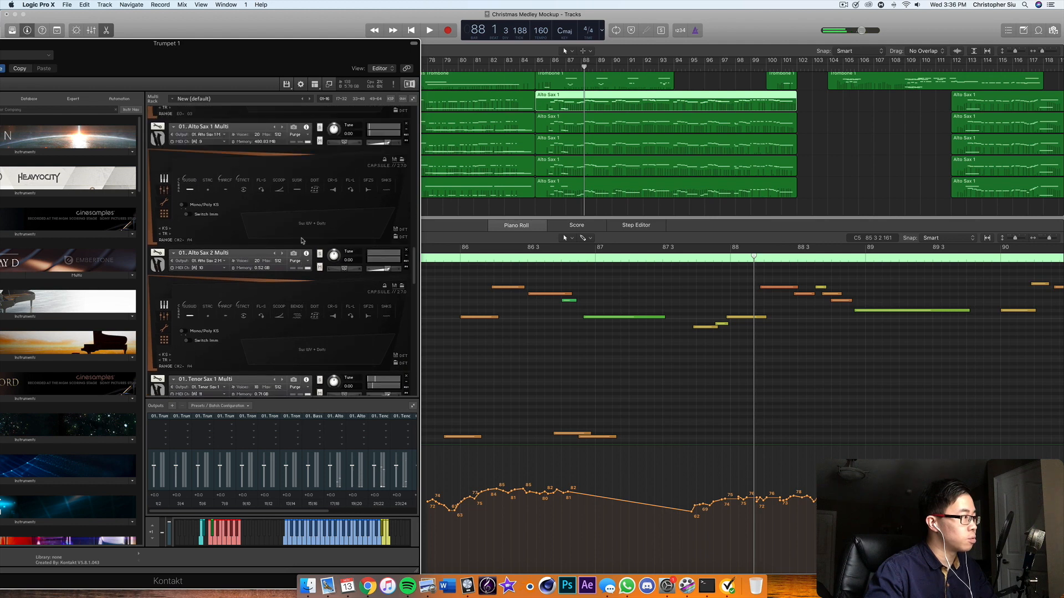
left_click(319, 173)
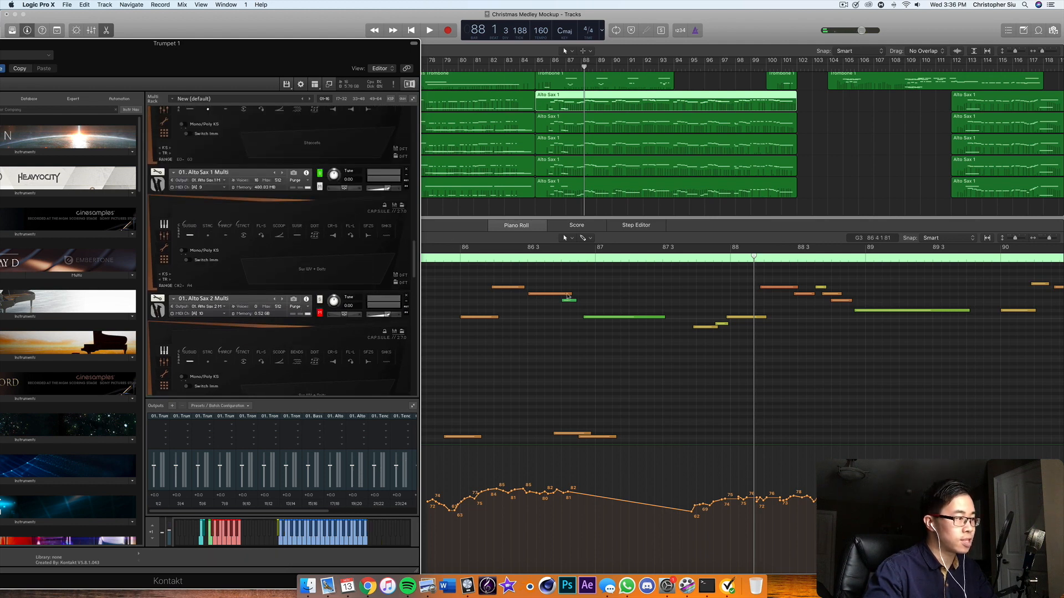
Shorten the first saxophone's second-to-last note in the bar 86 phrase to end before the short last note, and audition it soloed
left_click_drag(566, 297, 558, 295)
left_click(545, 295)
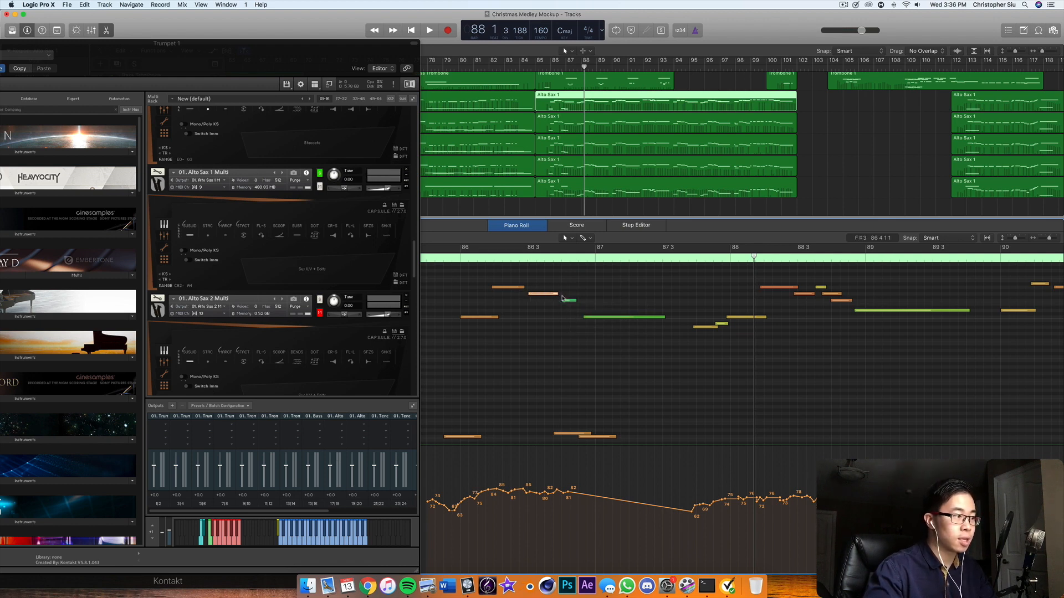
left_click(434, 260)
key("space")
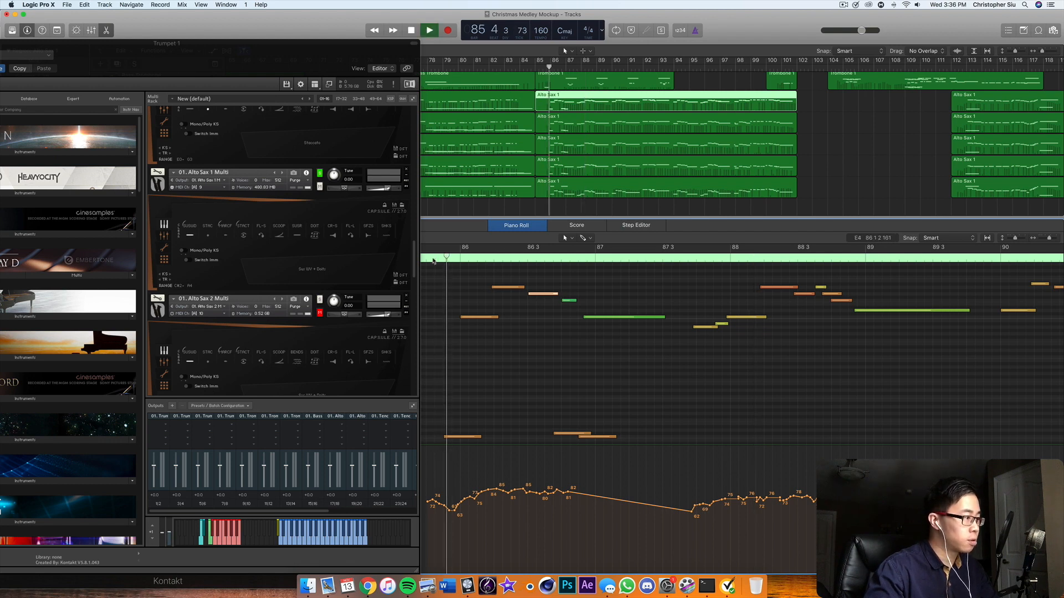
left_click(434, 260)
Turn off the Alto Sax 1 Multi's solo and replay the bar 86 phrase with the full ensemble
left_click(319, 173)
key("space")
left_click(444, 257)
key("space")
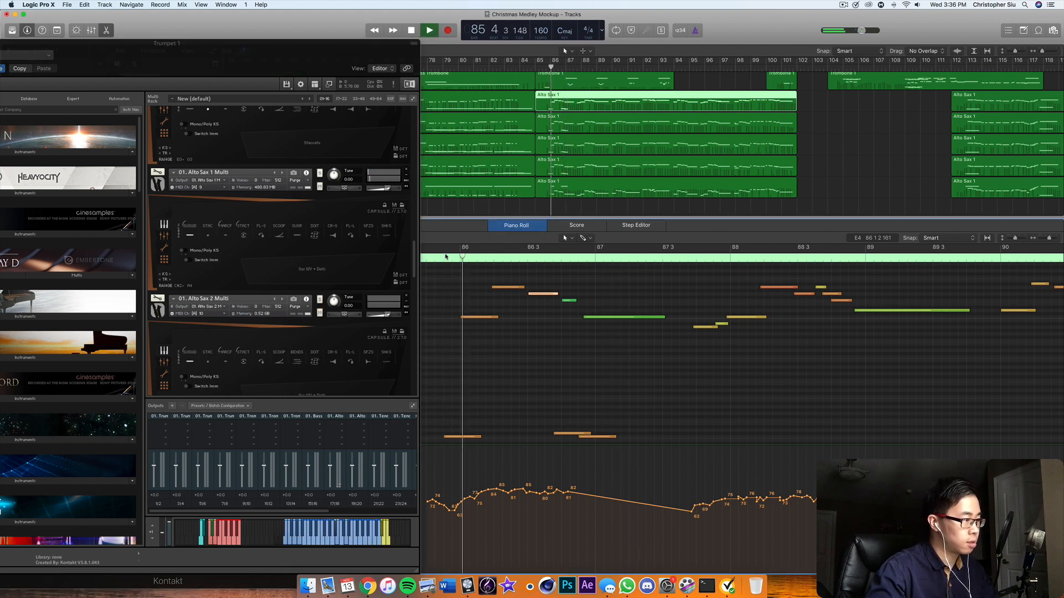
left_click(445, 257)
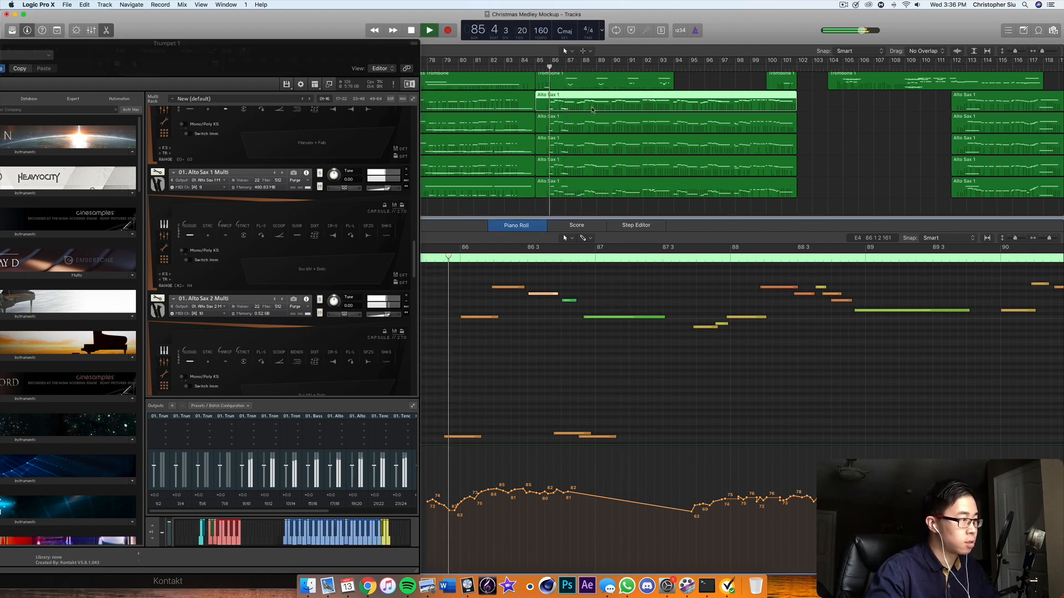
key("space")
With all five saxophone regions shown, shorten the upper second-to-last notes of the bar 86 phrase to match the first saxophone, and play it back
left_click_drag(816, 106, 742, 189)
mouse_move(564, 294)
left_mouse_down()
mouse_move(545, 300)
mouse_move(558, 304)
left_mouse_up()
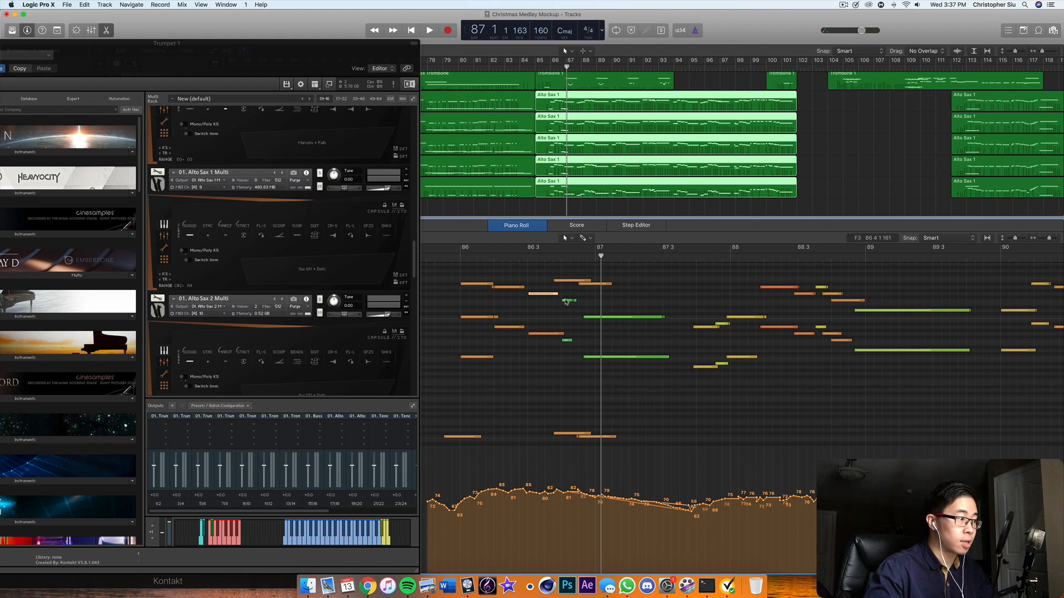
left_click(438, 261)
key("space")
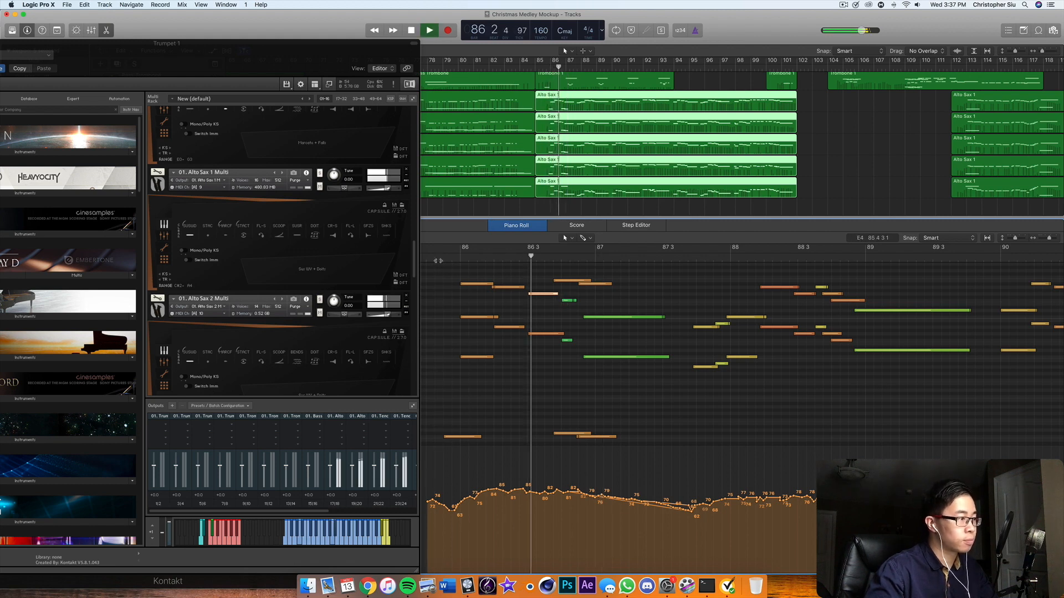
left_click(438, 261)
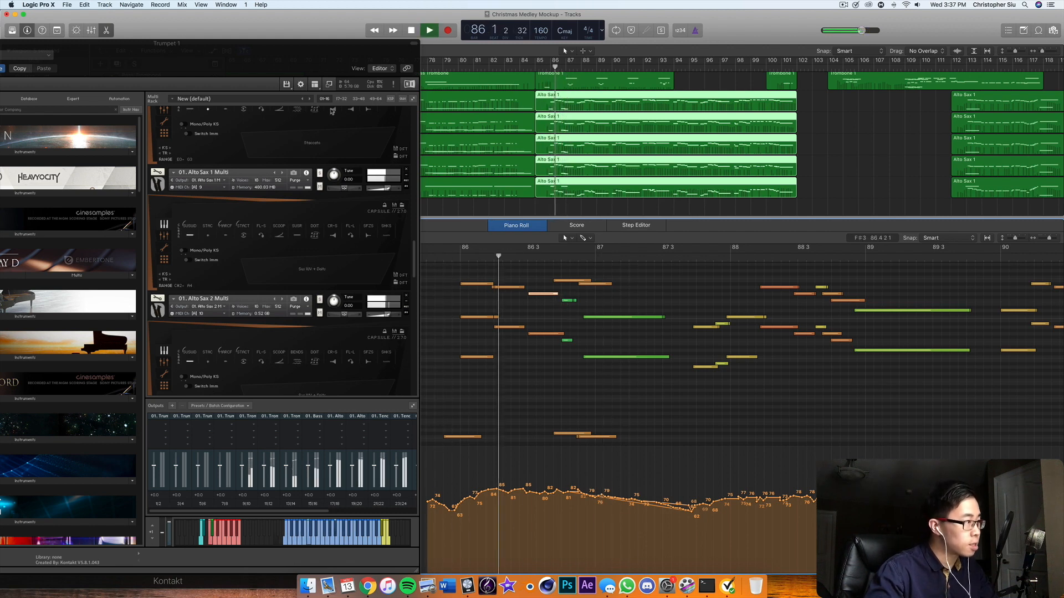
left_click_drag(315, 64, 135, 158)
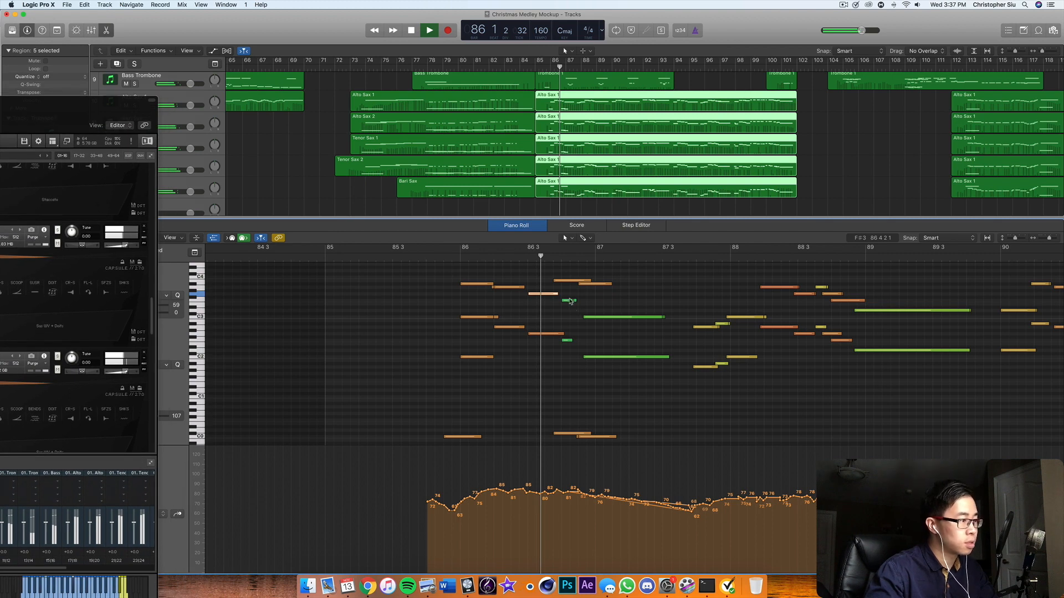
key("space")
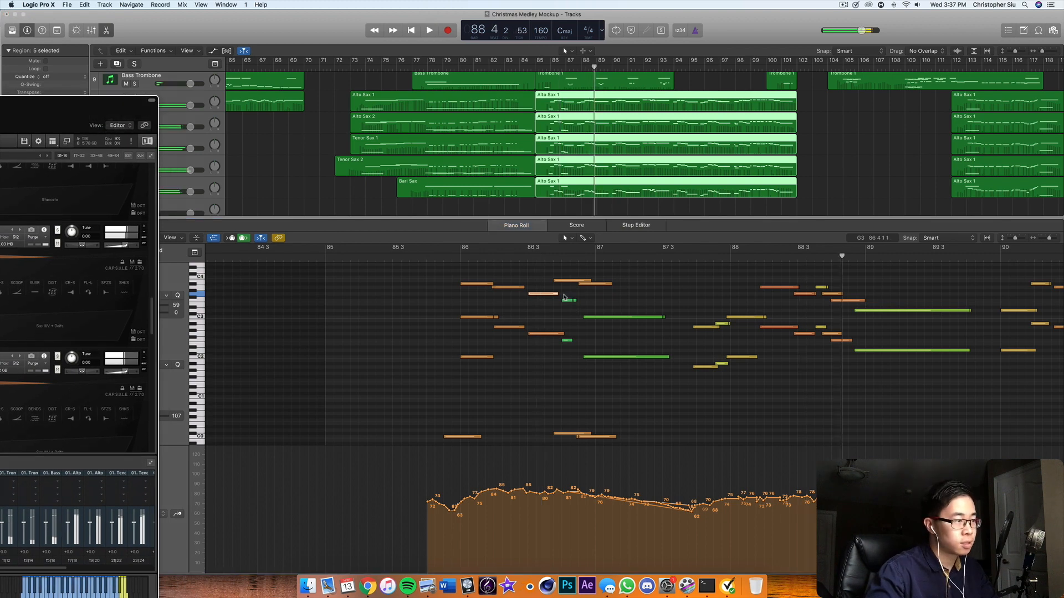
Select the short last notes of the bar 86 phrase in all five saxophone regions and set their velocity to 82
left_click_drag(575, 351, 567, 292)
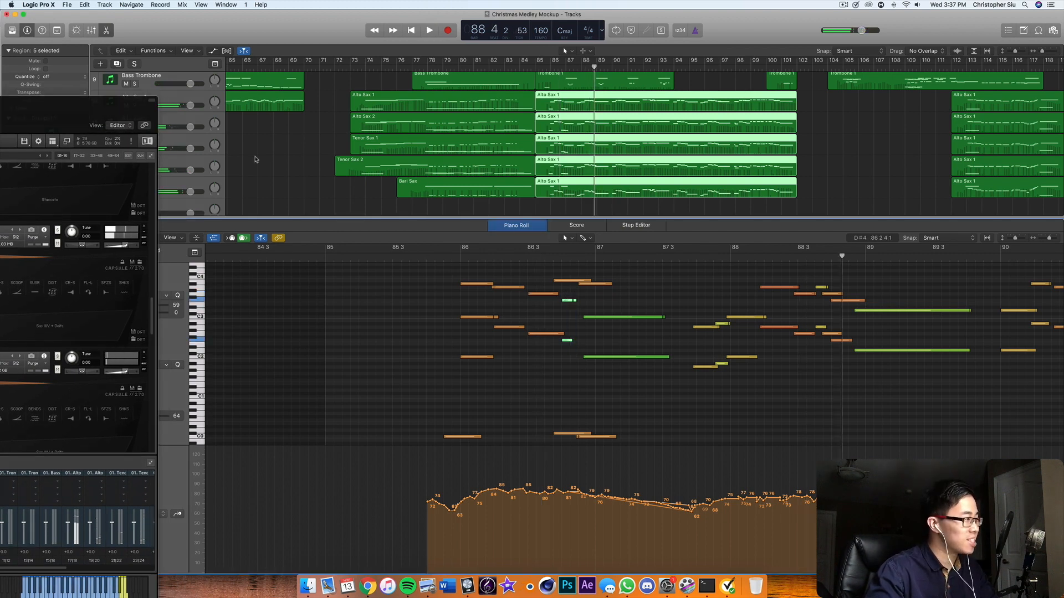
left_click_drag(112, 104, 33, 107)
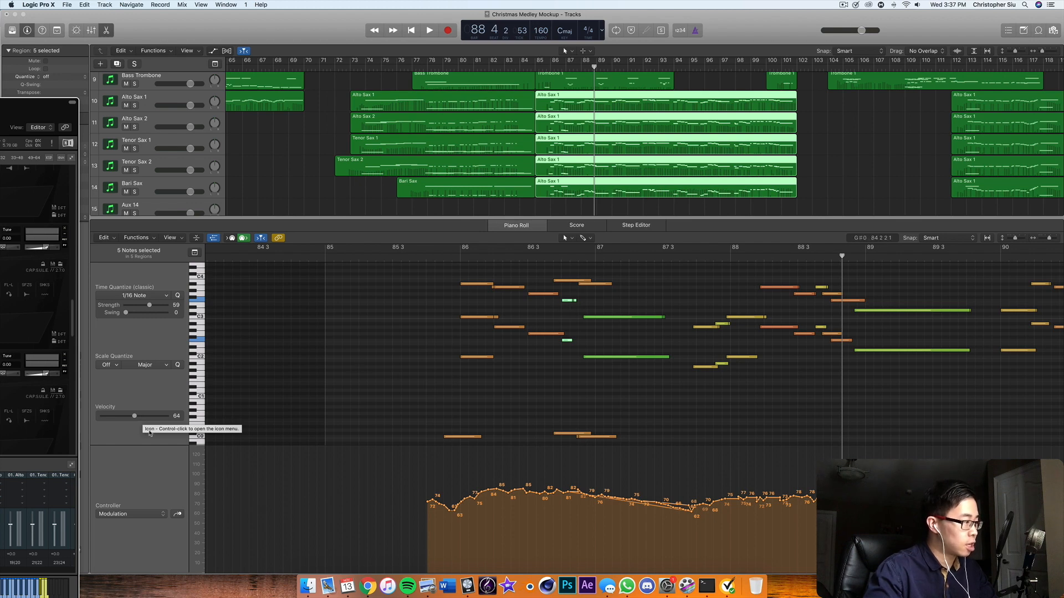
left_click_drag(142, 419, 146, 418)
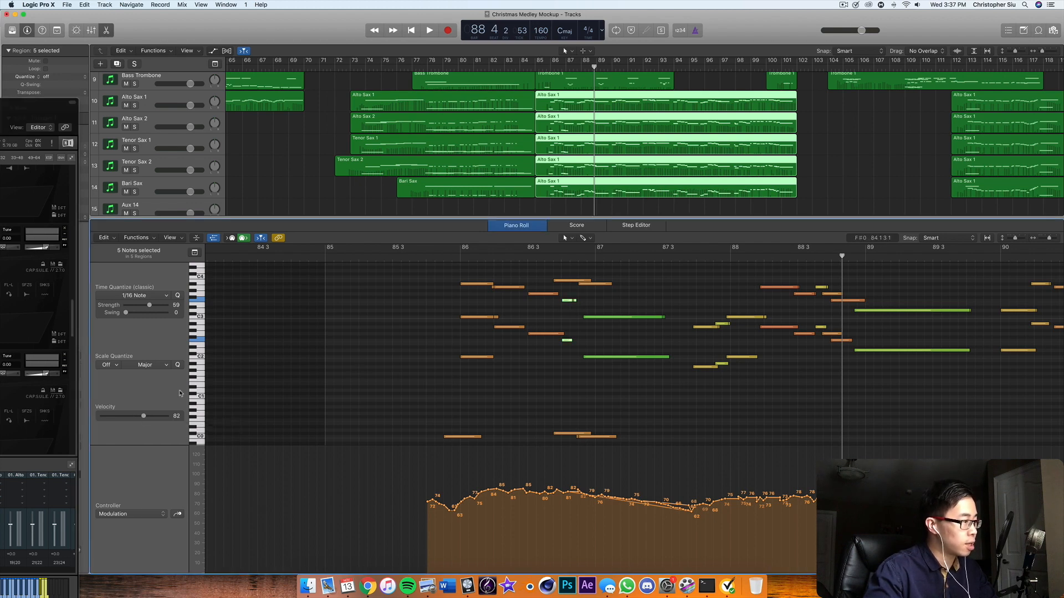
Audition the bar 86 phrase with all five saxophones and clear the note selection
left_click(428, 263)
key("space")
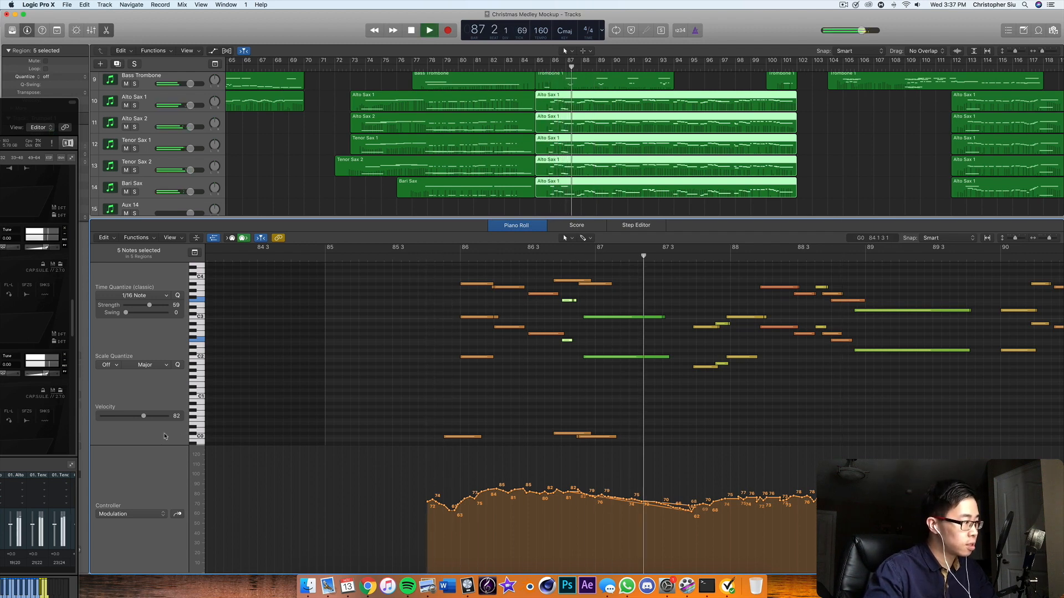
key("space")
left_click(446, 260)
key("space")
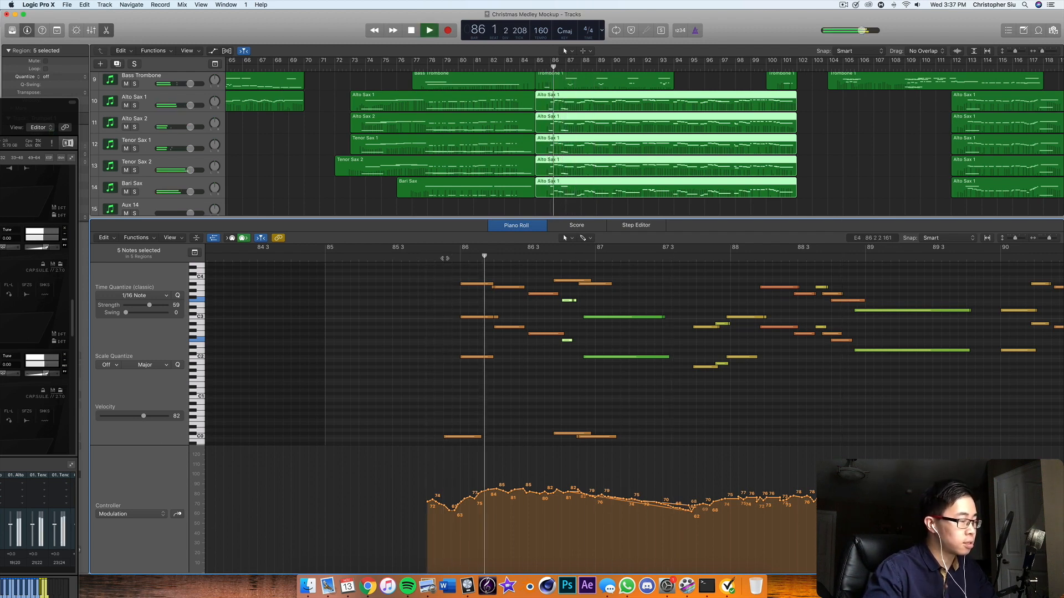
left_click(679, 297)
key("space")
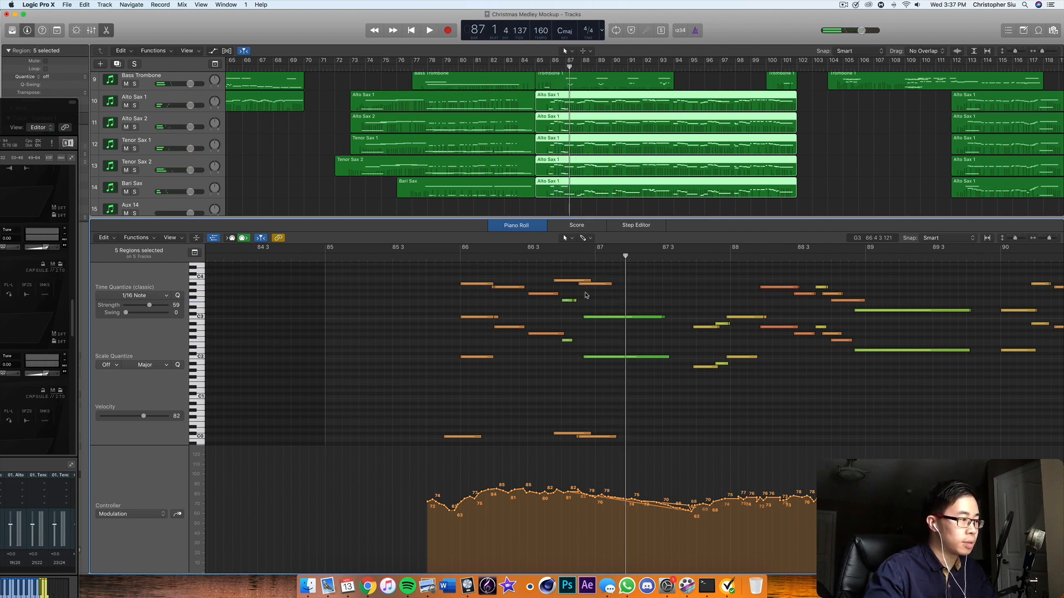
Open only the Tenor Sax 2 region and replay the bar 86 phrase while checking the articulation changes in the Kontakt sax multis
left_click(855, 164)
left_click(588, 169)
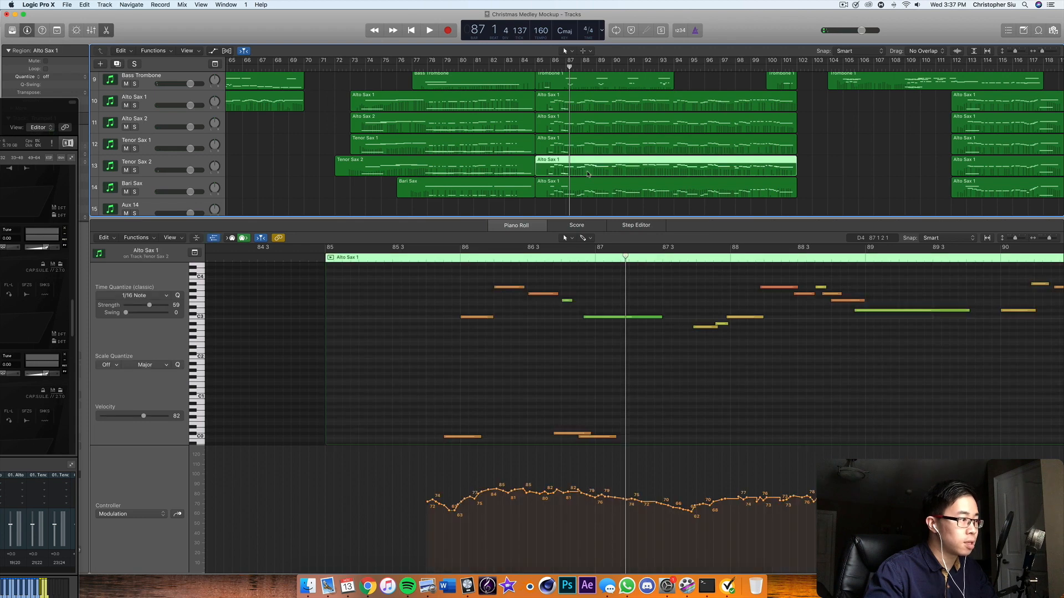
double_click(434, 253)
left_click_drag(29, 115, 336, 27)
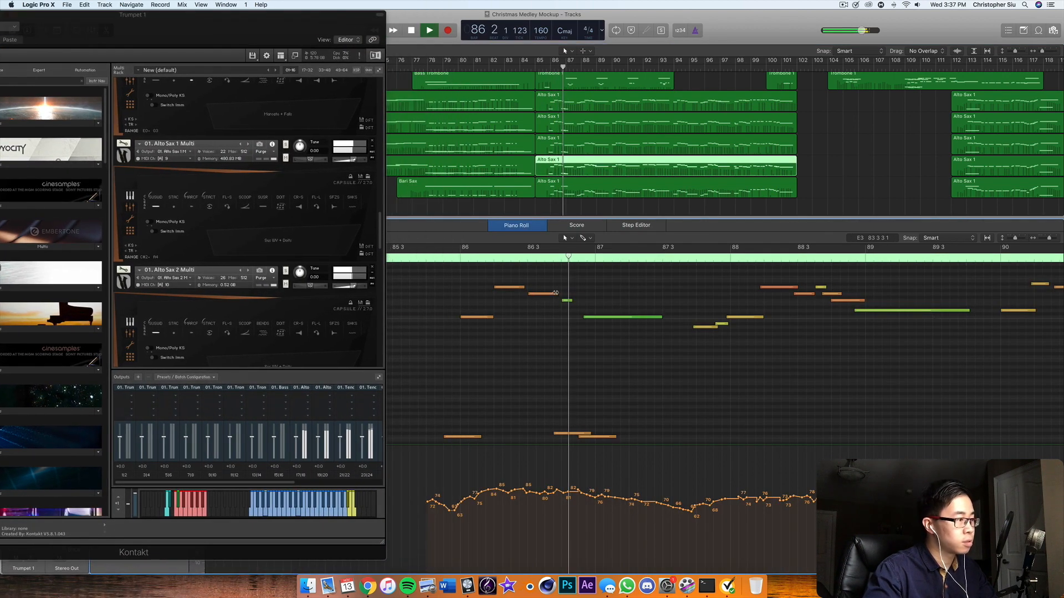
left_click_drag(179, 37, 57, 59)
left_click(435, 261)
key("space")
left_click_drag(123, 57, 250, 42)
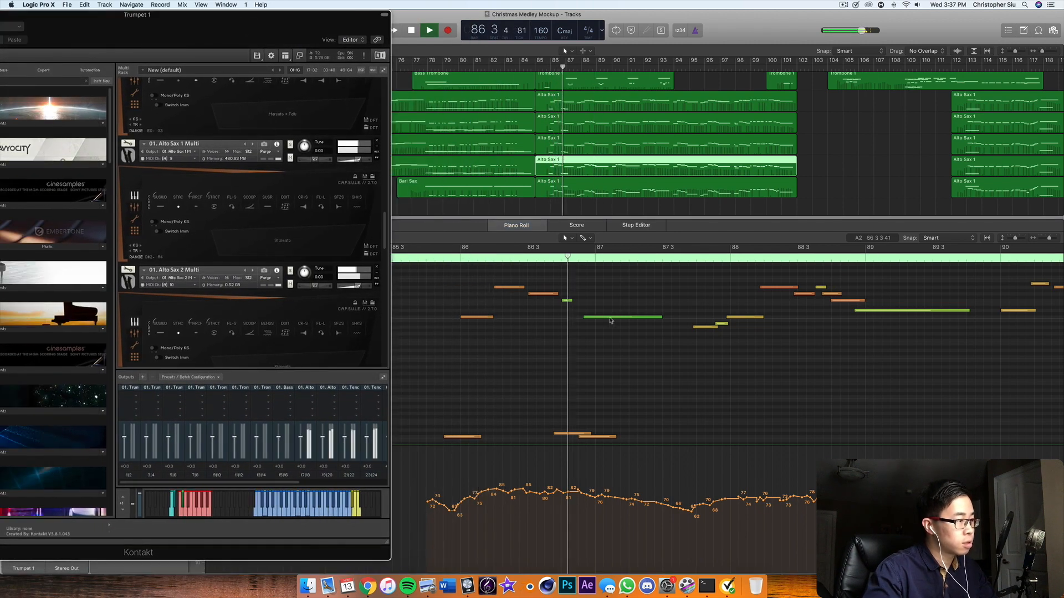
key("space")
With all five saxophone regions shown, nudge the short last notes of the bar 86 phrase slightly earlier and play it back
left_click_drag(814, 190, 678, 104)
left_click(568, 300)
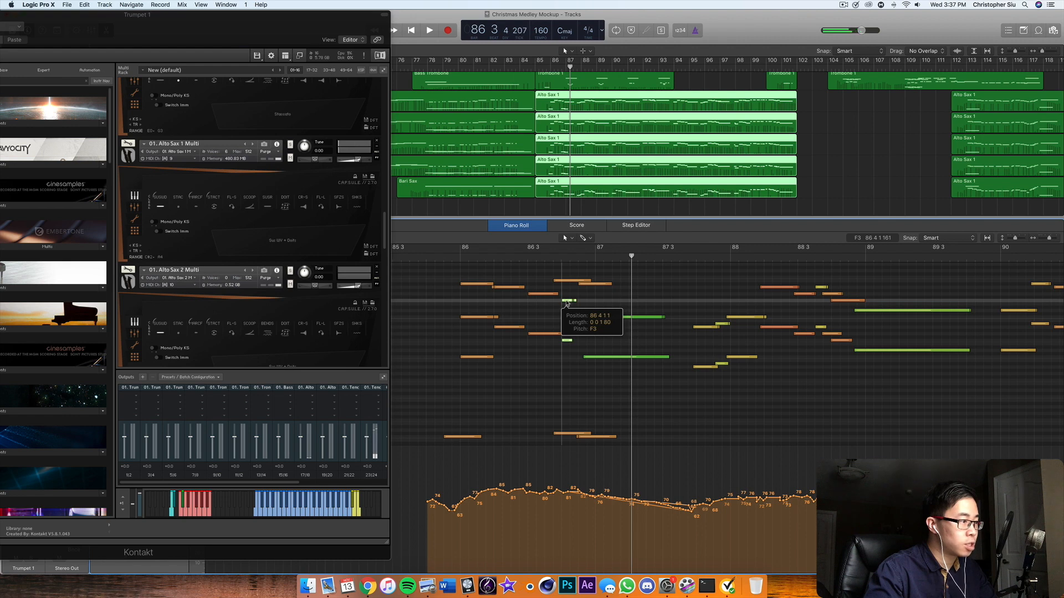
left_click_drag(566, 304, 565, 305)
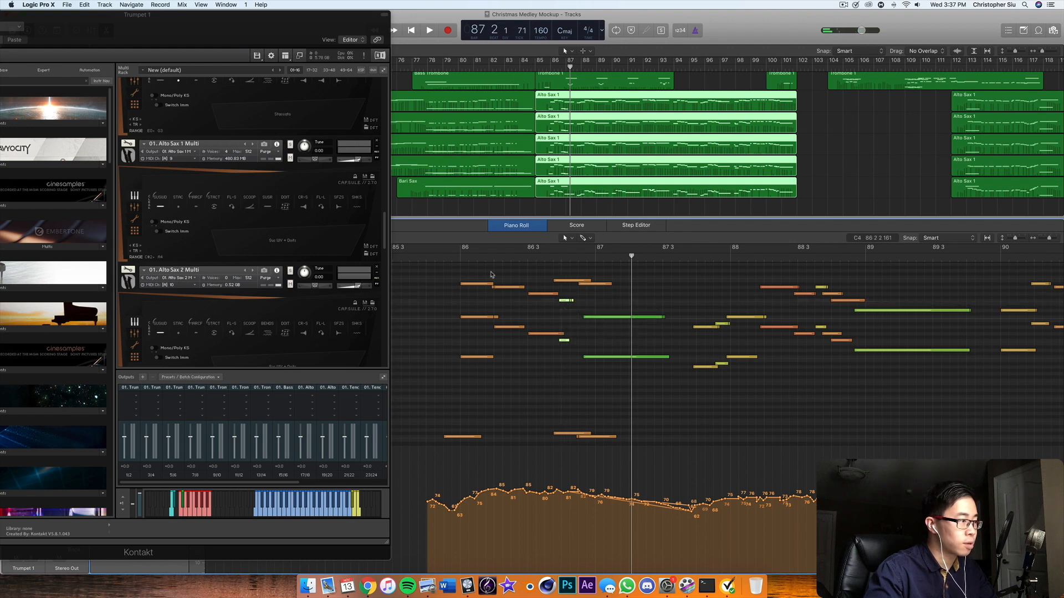
left_click(435, 259)
key("space")
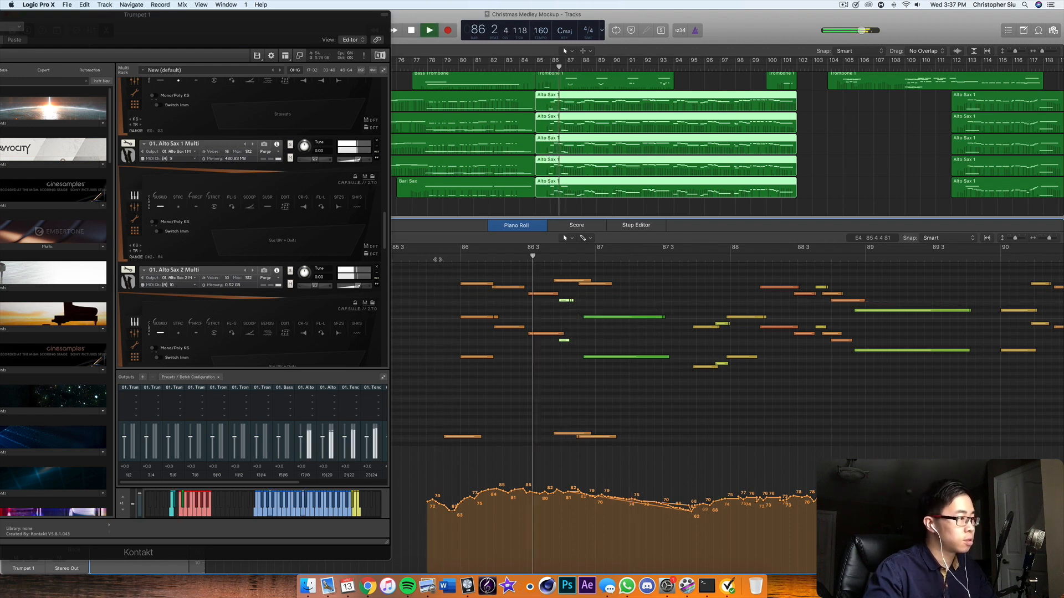
left_click(437, 259)
left_click_drag(562, 334, 560, 343)
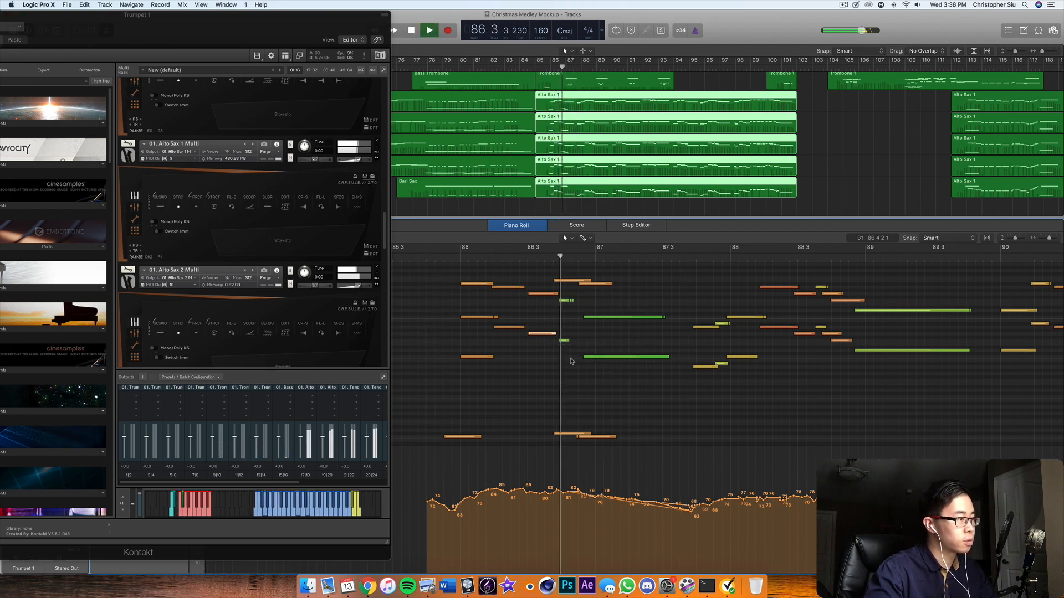
key("space")
Clear Kontakt out of the way, set the short last notes of the bar 86 phrase to velocity 50, and audition the change
left_click_drag(564, 355, 564, 293)
left_click_drag(285, 20, 323, 31)
left_click_drag(242, 32, 292, 569)
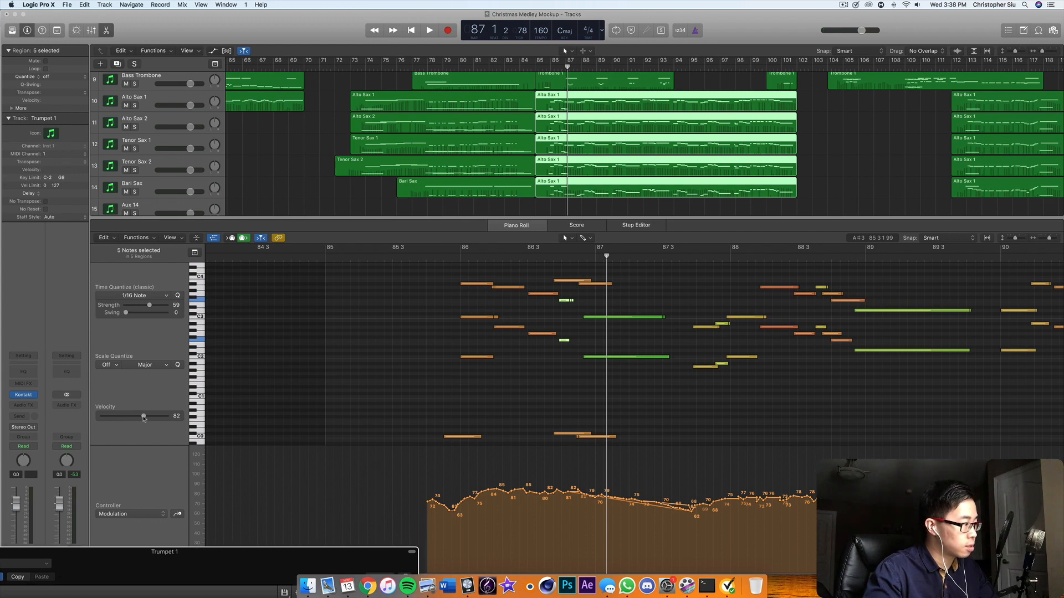
left_click_drag(144, 418, 143, 418)
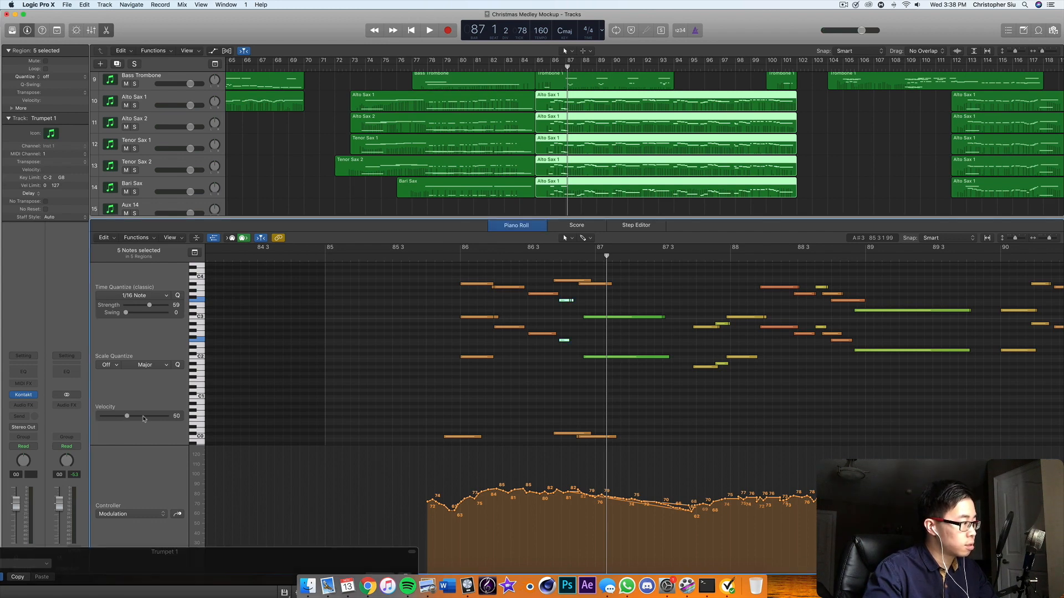
left_click(425, 258)
key("space")
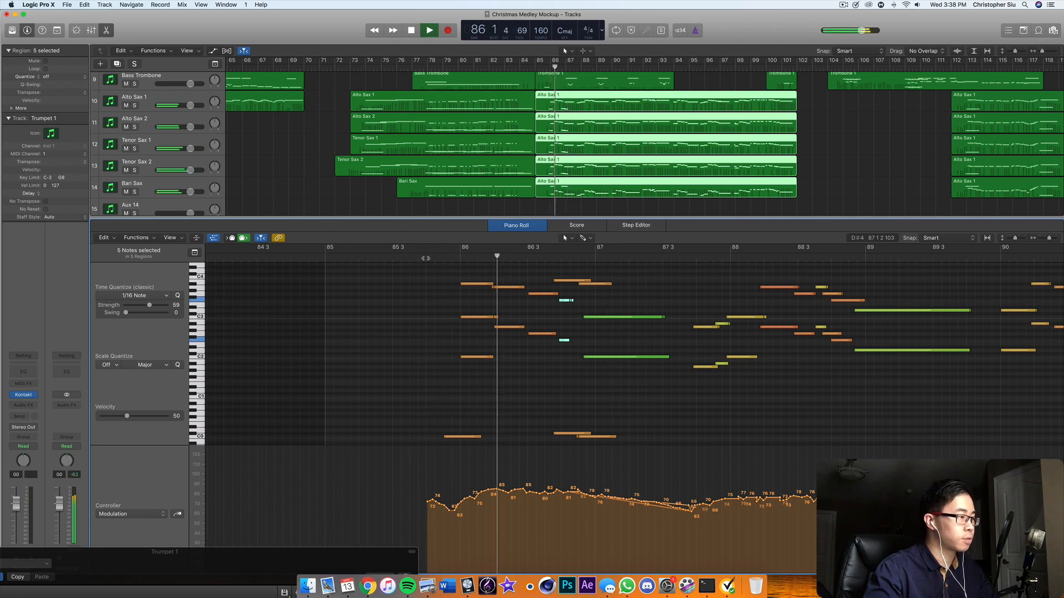
left_click(437, 258)
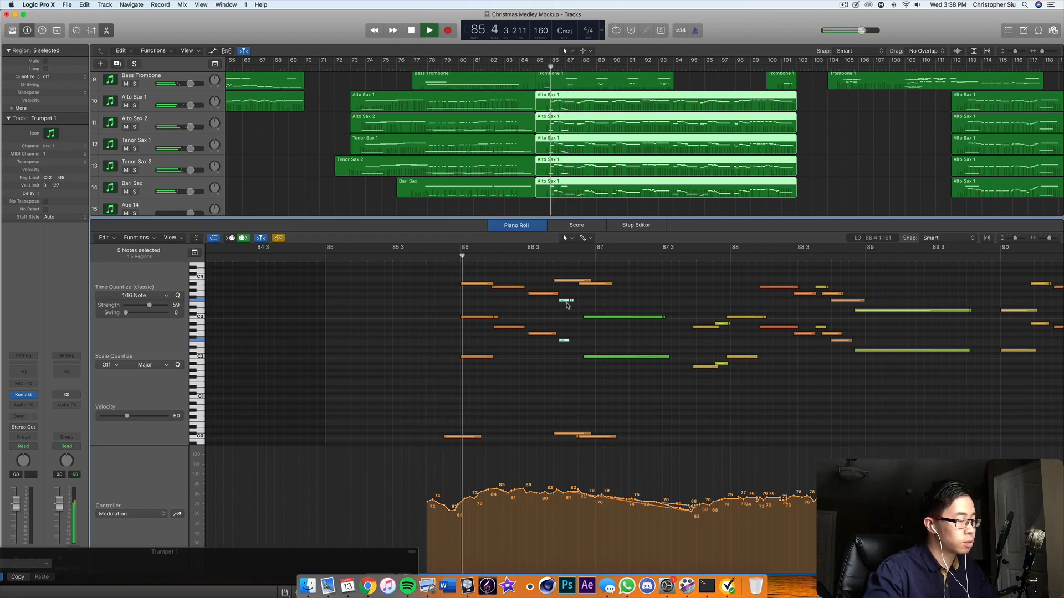
key("space")
Move the short last notes back to beat 4 of bar 86 and replay the phrase
left_click_drag(569, 353, 577, 299)
key("space")
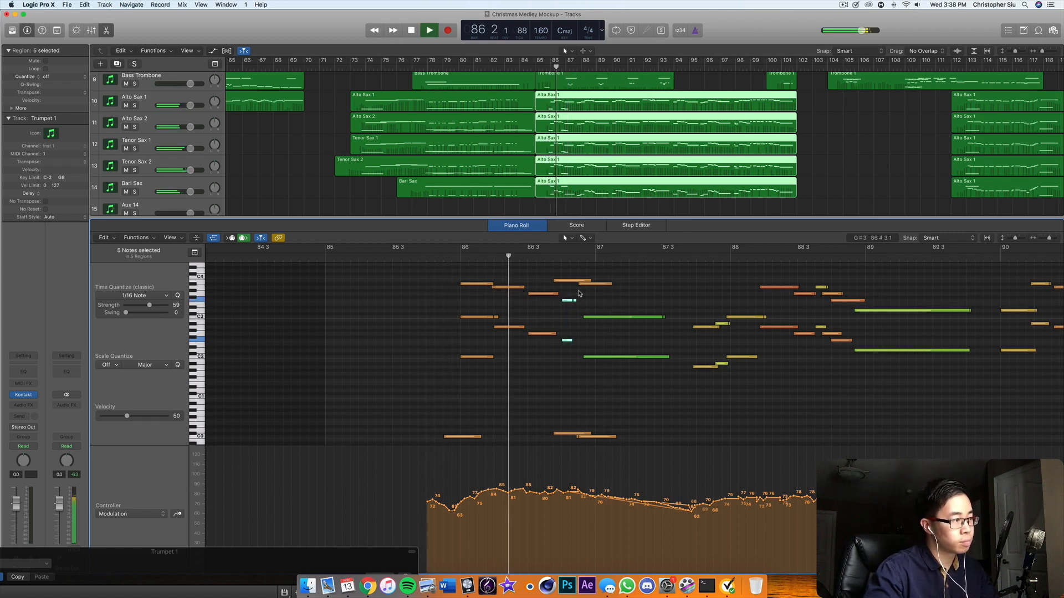
key("space")
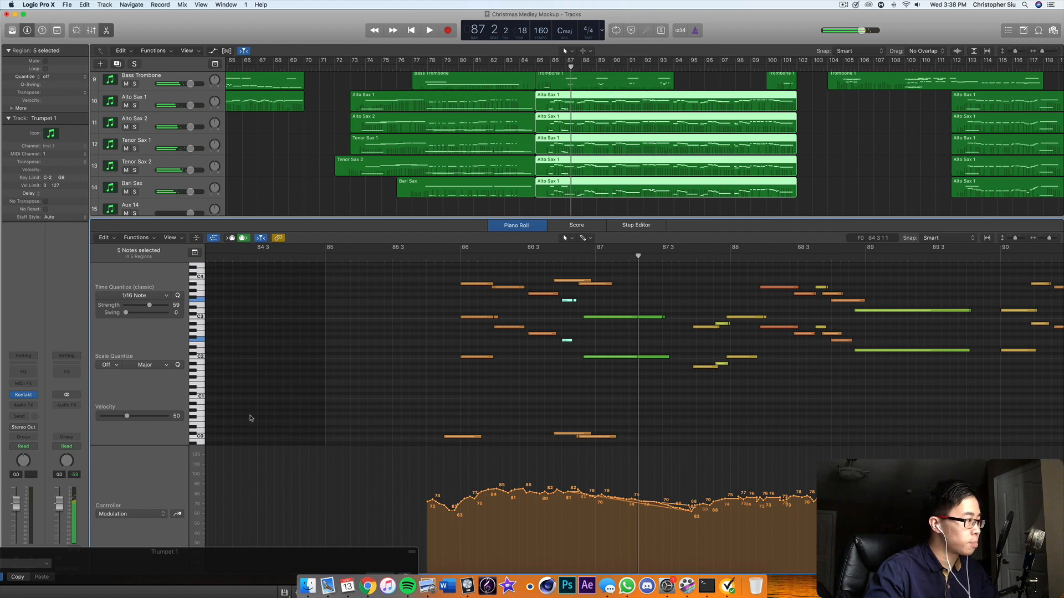
Set the velocity of the short last notes in bar 86 to 68 across the five saxophone regions, auditioning the phrase
left_click(516, 260)
key("space")
left_click(512, 260)
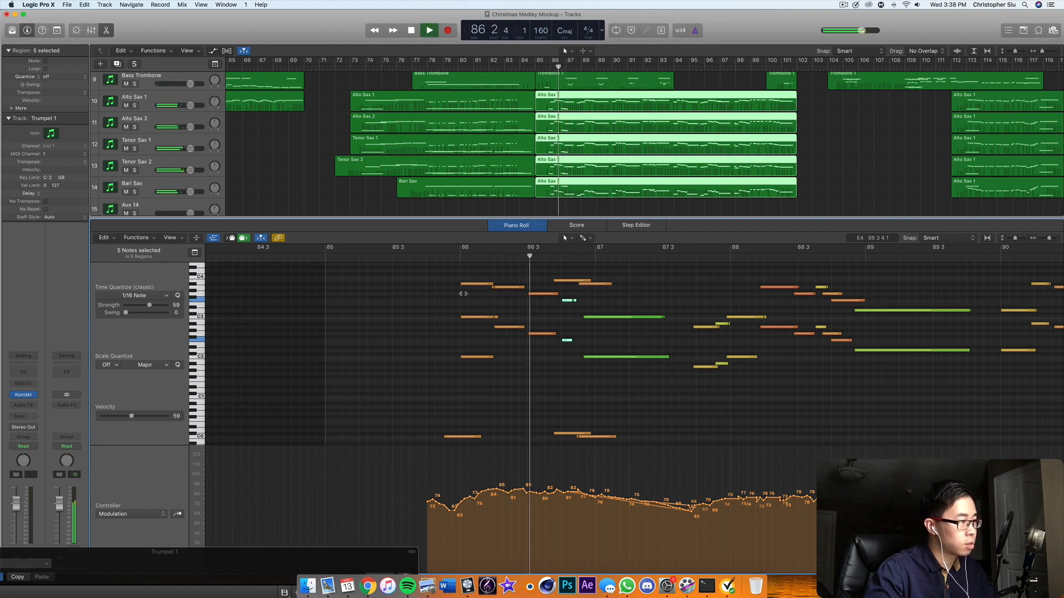
key("space")
left_click(502, 260)
key("space")
key("space")
Open only the Alto Sax 1 region, play back the bar 86 phrase, and check its short note against the Kontakt sax multis
left_click(439, 286)
left_click(777, 103)
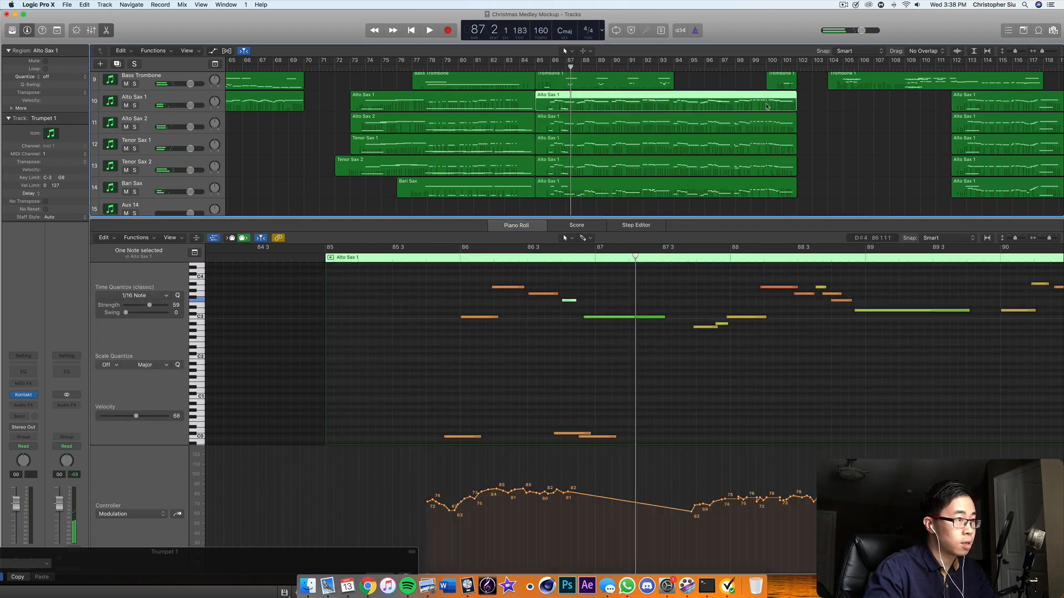
left_click(436, 259)
key("space")
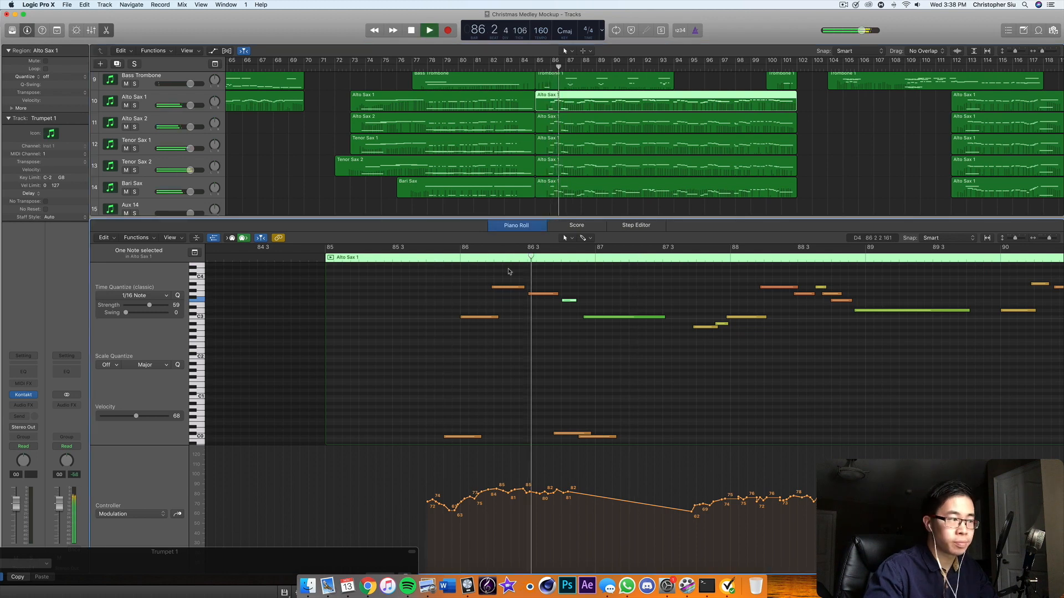
key("space")
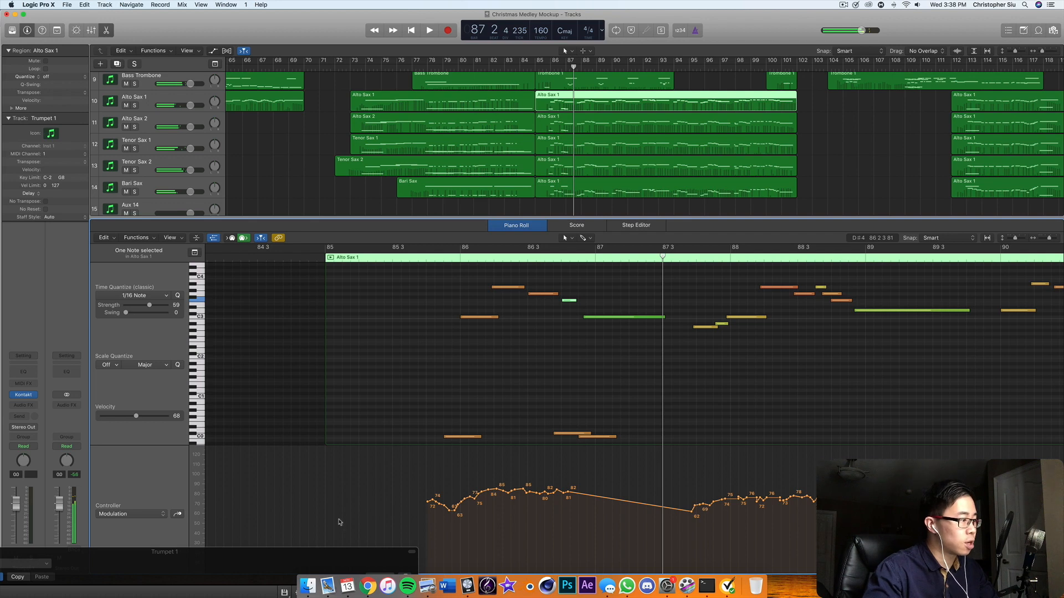
left_click_drag(322, 560, 233, 104)
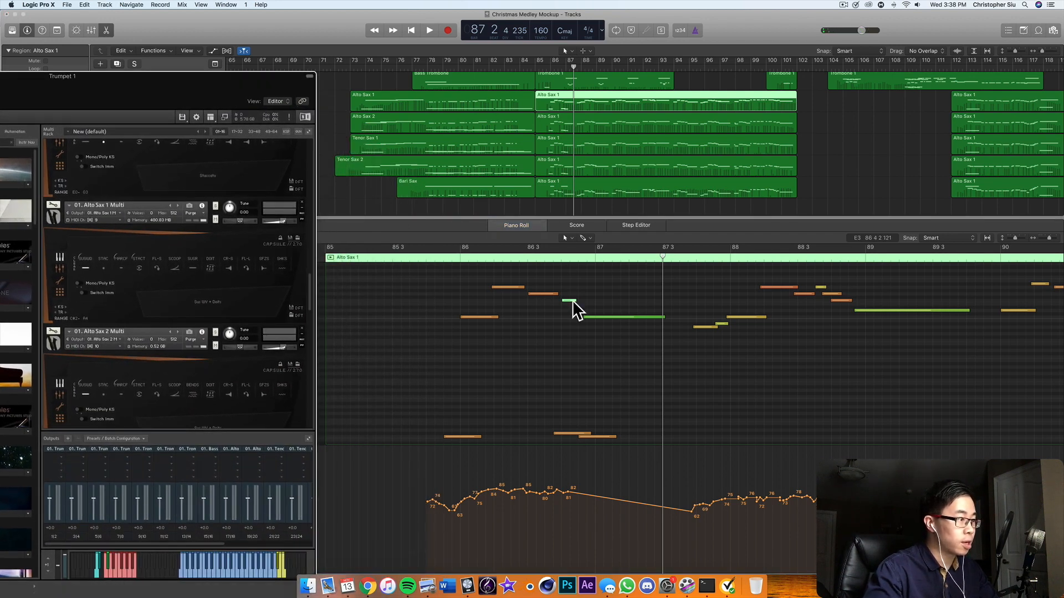
Try velocities 80 and 88 on Alto Sax 1's short last note in bar 86, playing back each one
left_click_drag(275, 111, 35, 143)
left_click(143, 418)
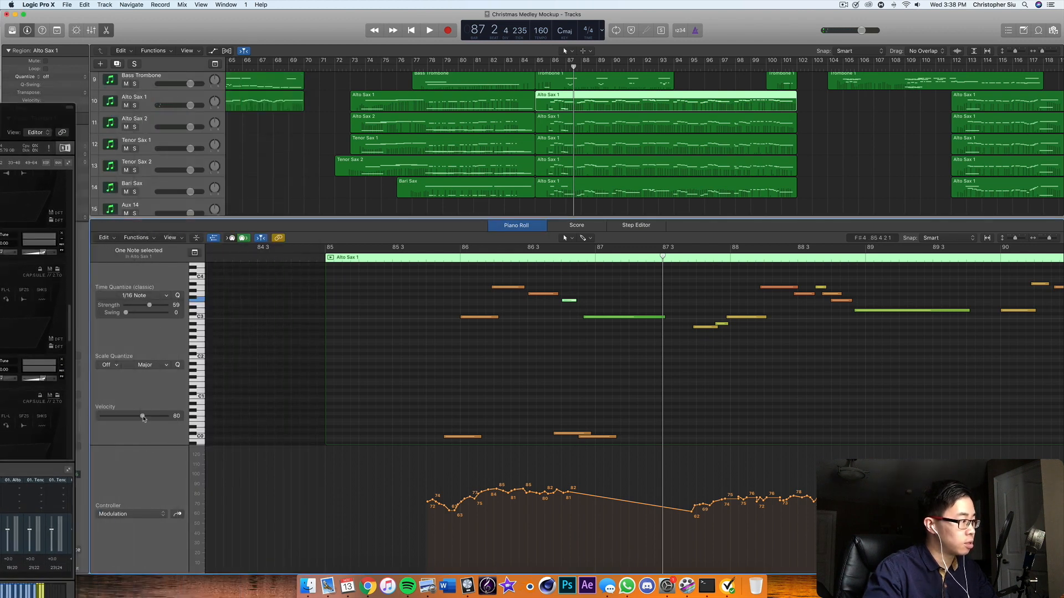
double_click(434, 260)
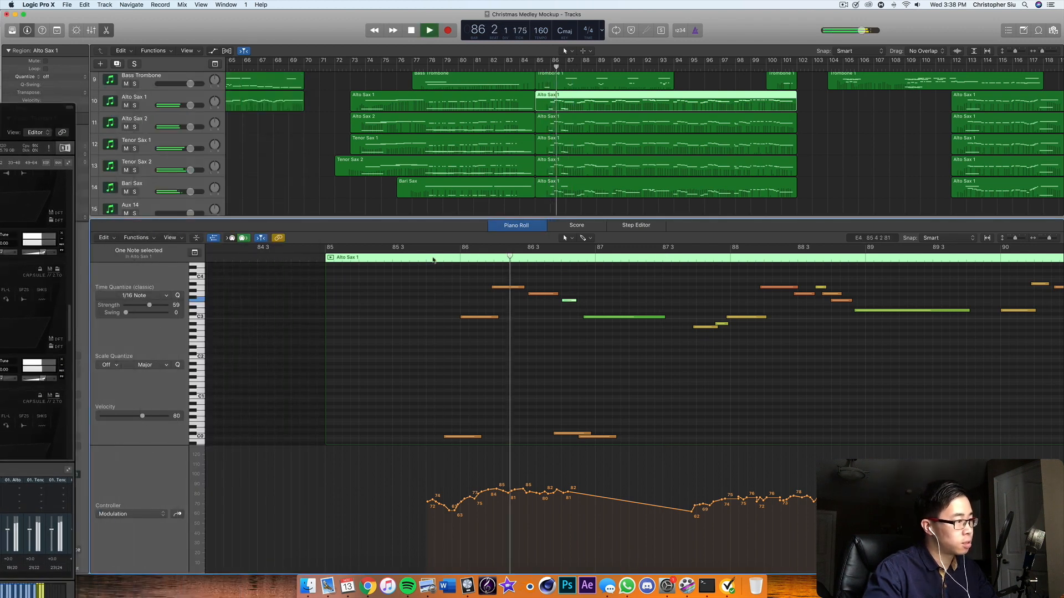
left_click(433, 260)
left_click(147, 417)
left_click(433, 260)
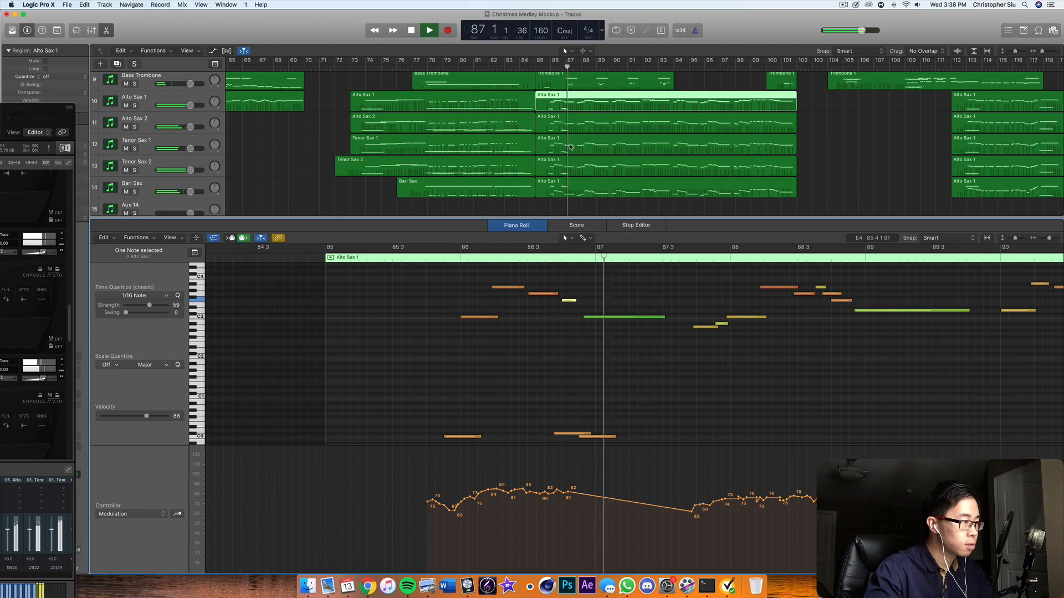
key("space")
Bring the Kontakt trumpet multis into view and play the passage from before bar 86 into bar 88
left_click_drag(35, 119, 344, 65)
scroll(287, 211, "up", 2)
scroll(287, 211, "up", 10)
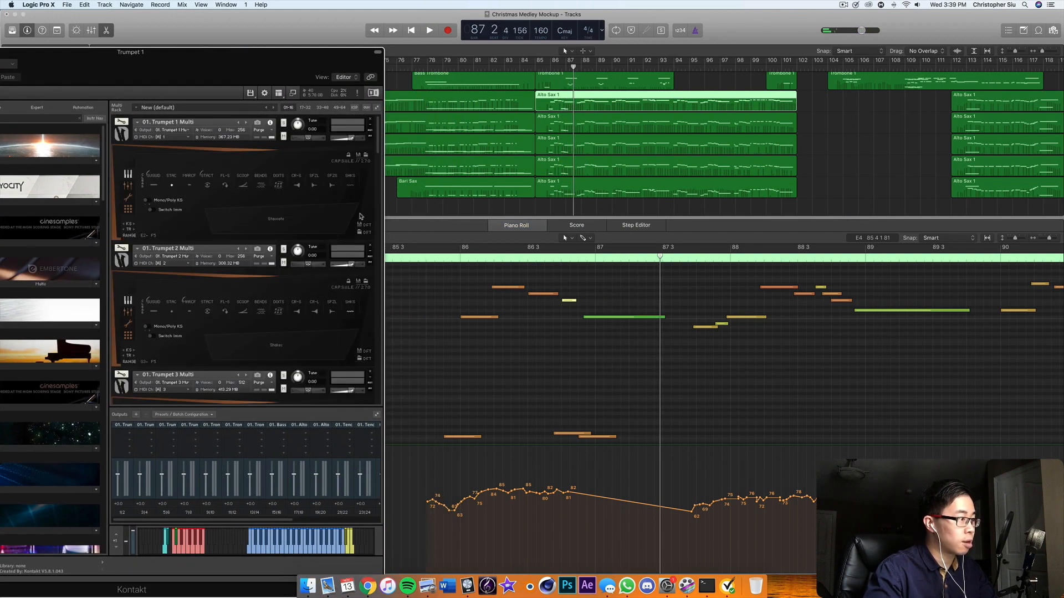
left_click(431, 257)
key("space")
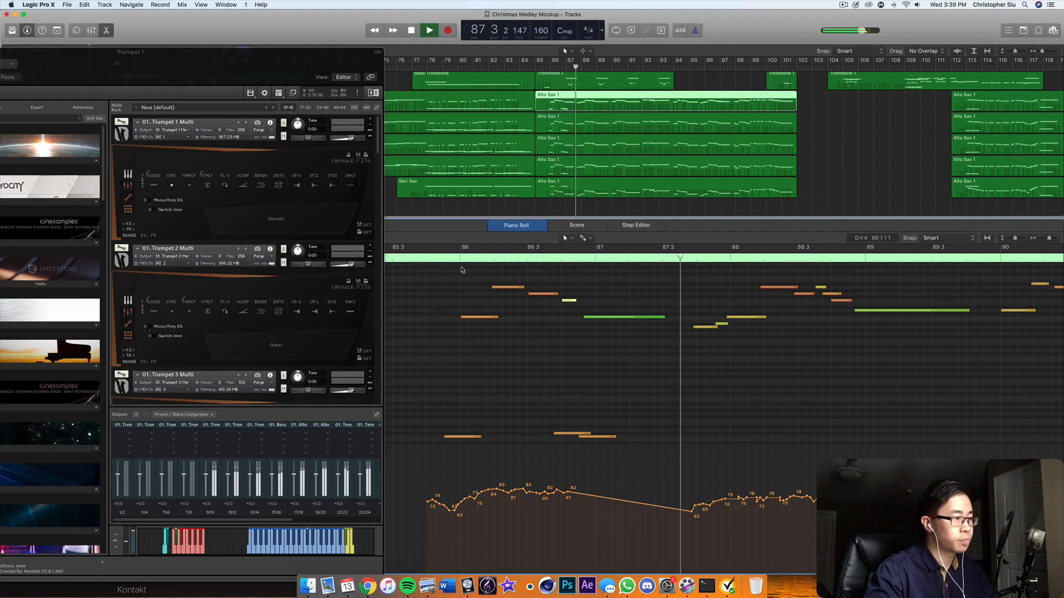
key("space")
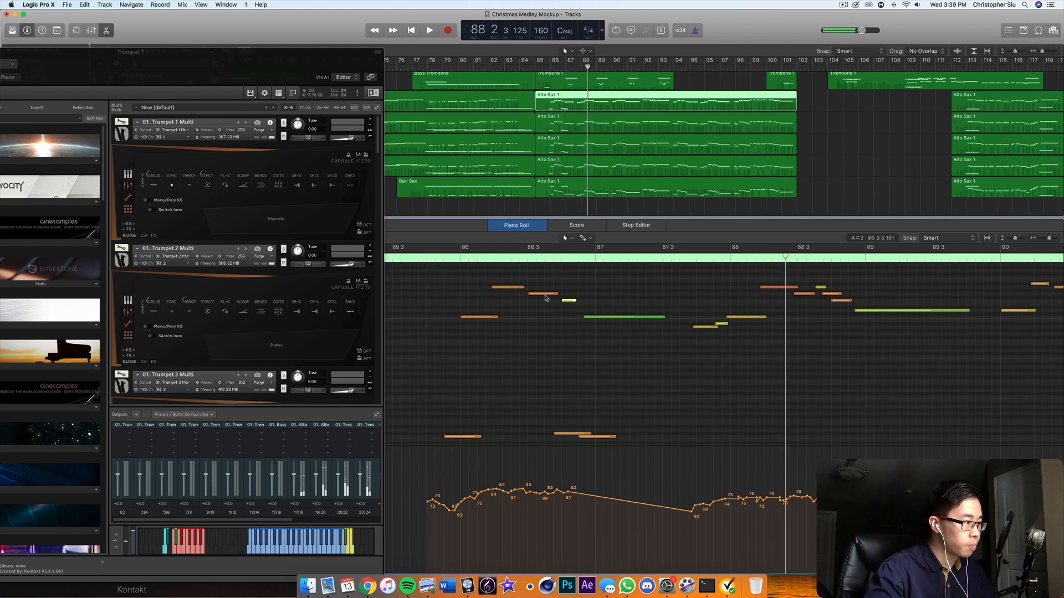
Show all five saxophone regions, check the short last note's velocity in bar 86, and play the passage into bar 88
left_click_drag(803, 185, 752, 111)
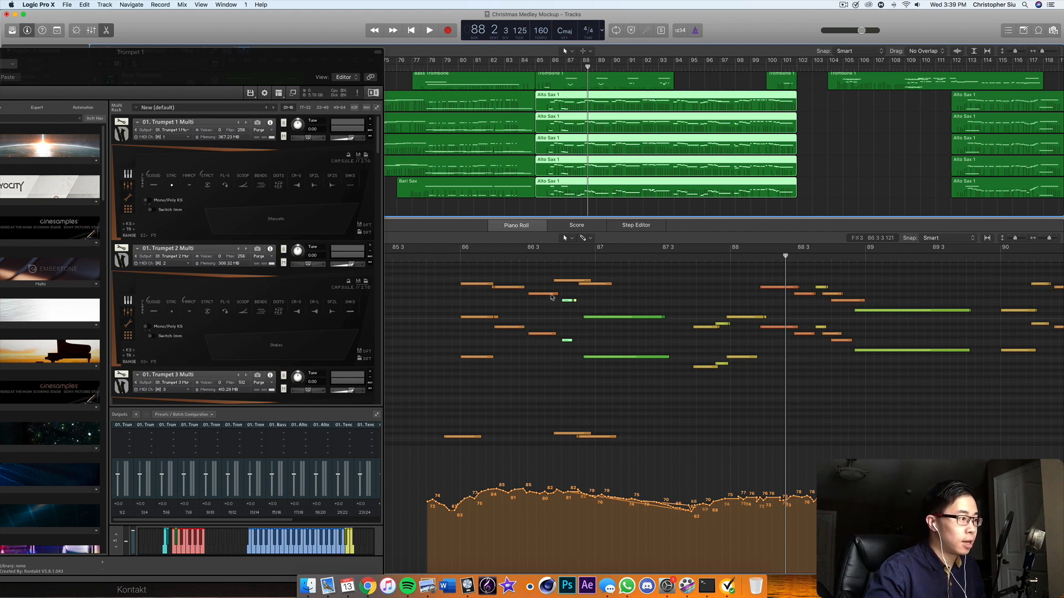
scroll(571, 302, "left", 1)
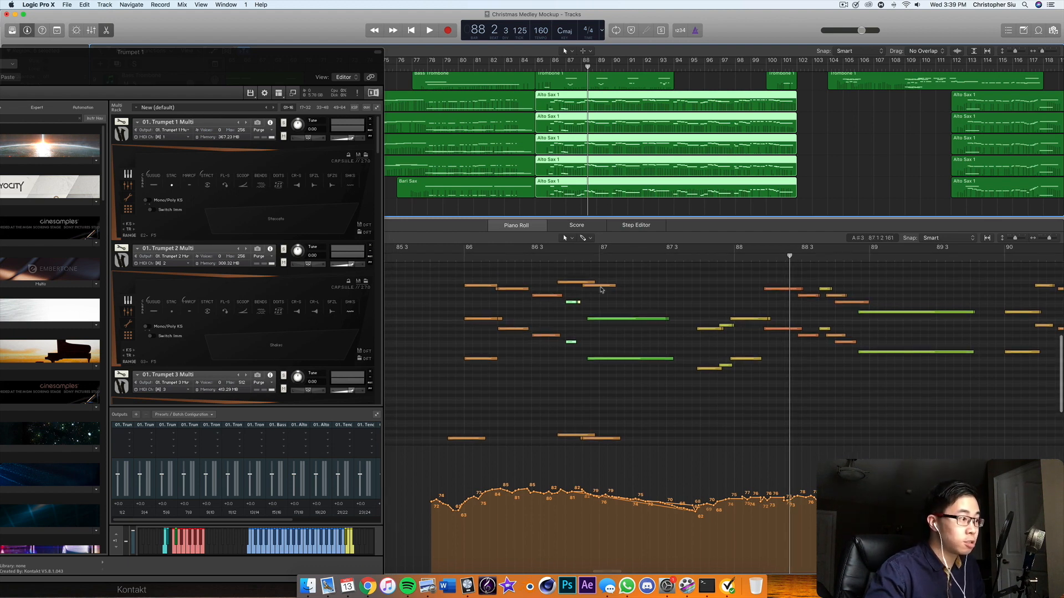
left_click(571, 302)
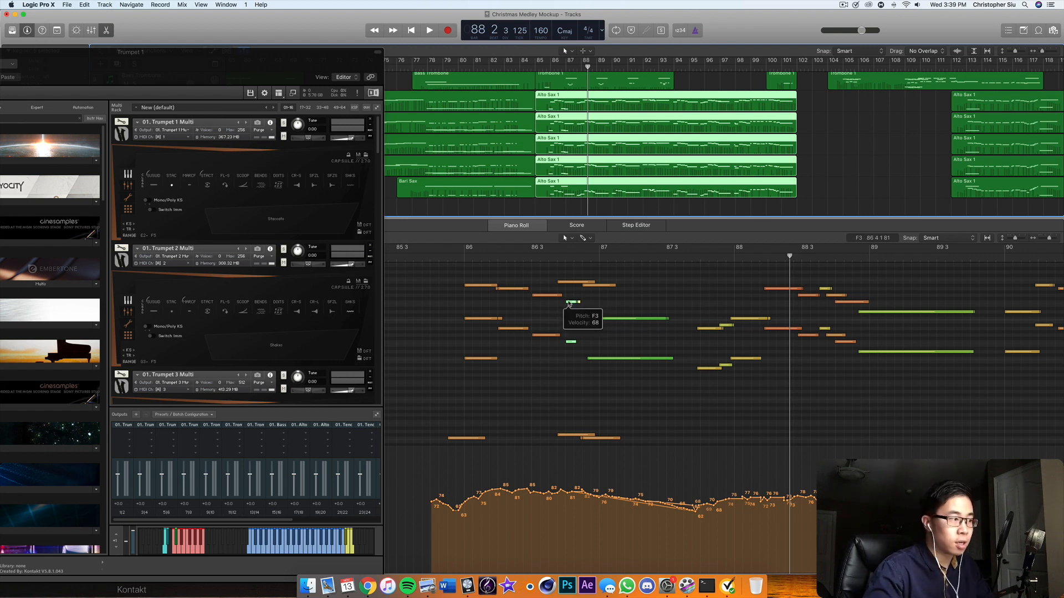
left_click(448, 261)
key("space")
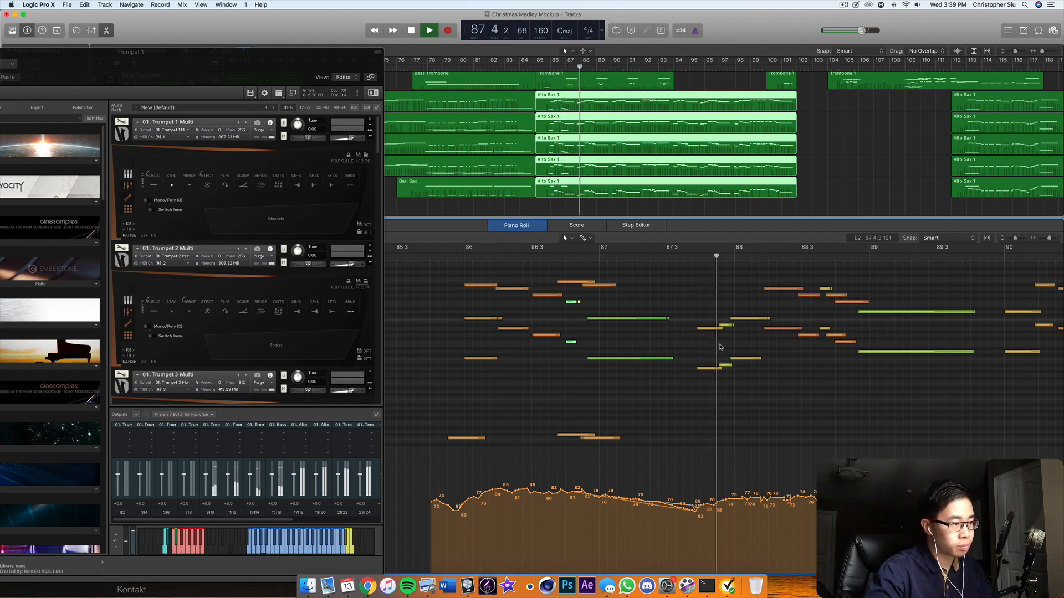
key("space")
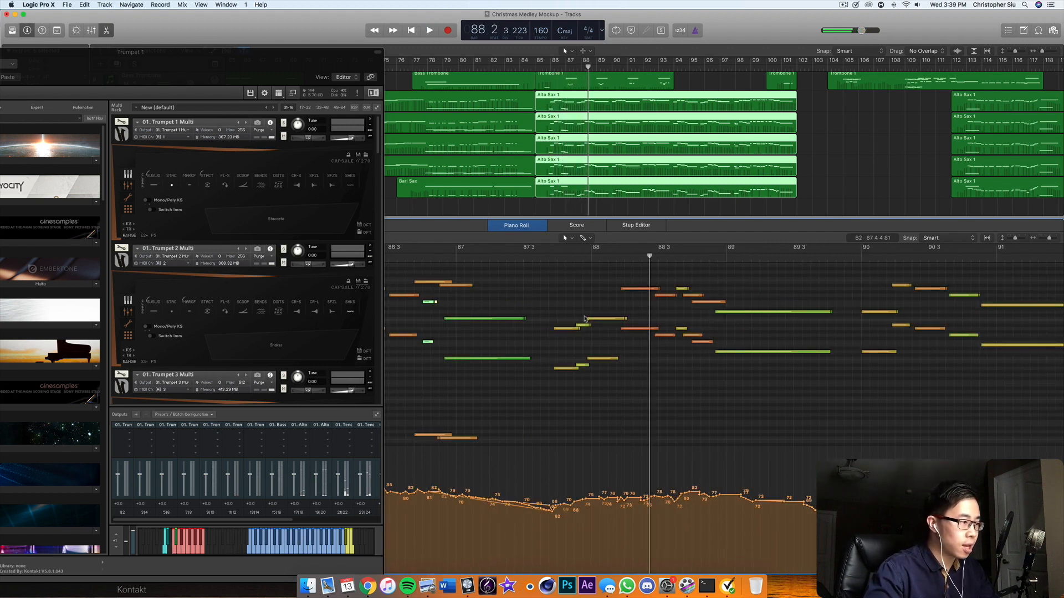
Move the saxophone notes starting at bar 88 slightly later and shorten the A#2 note just before them to 0 0 1 120
left_click_drag(605, 306, 597, 361)
left_click_drag(584, 320, 587, 370)
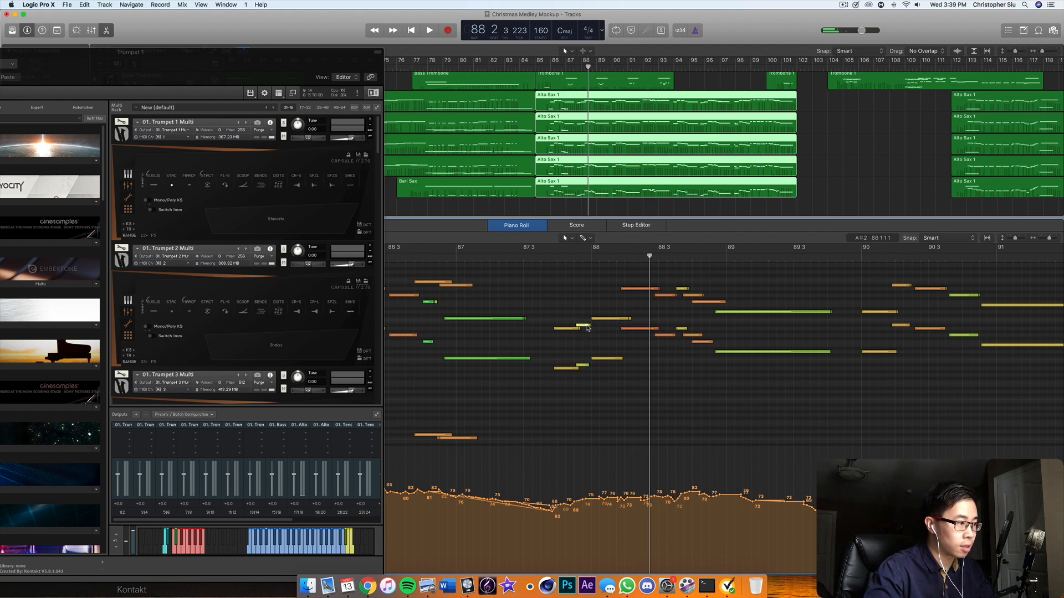
left_click(587, 326)
left_click_drag(591, 326, 588, 325)
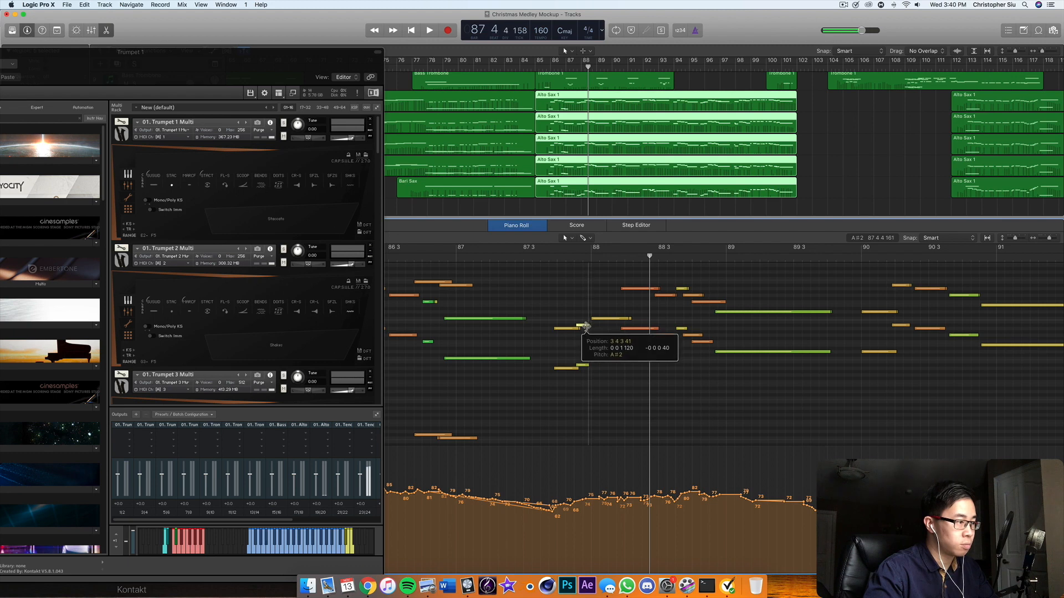
Play back the transition from bar 87 into bar 88 to check the adjusted saxophone notes
left_click(539, 258)
key("space")
left_click(539, 257)
key("space")
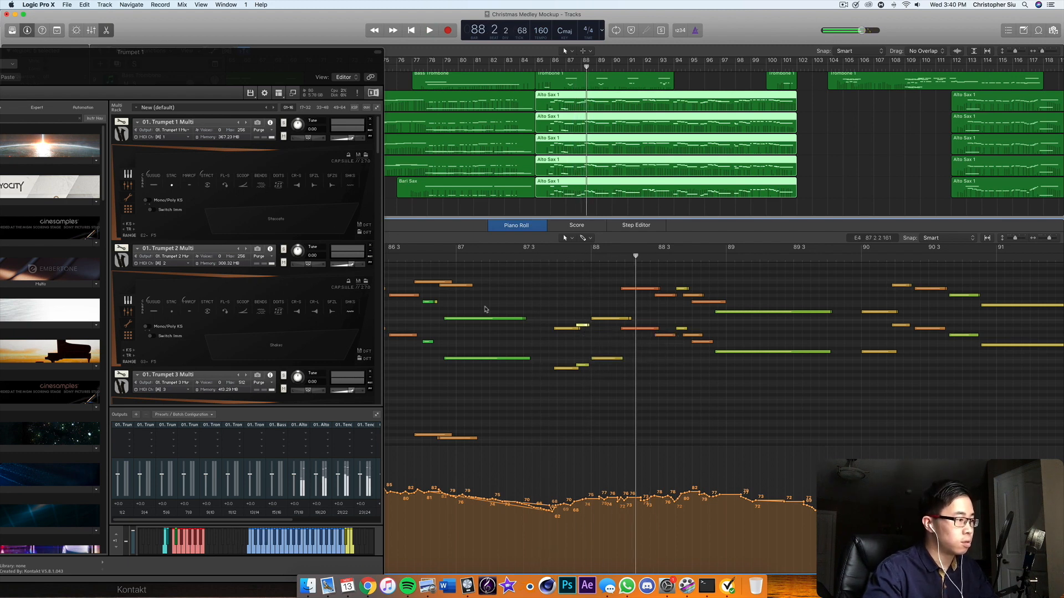
In the Alto Sax 1 track's region, copy the low keyswitch note just before bar 87 to just before bar 88
scroll(491, 412, "down", 1)
left_click(433, 416)
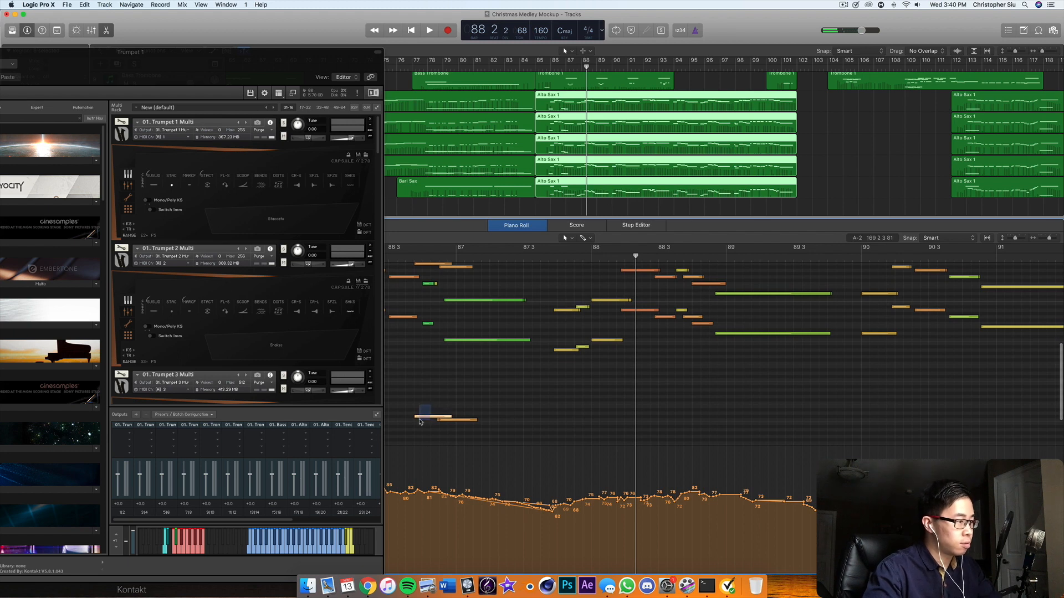
left_click(813, 113)
left_click(616, 99)
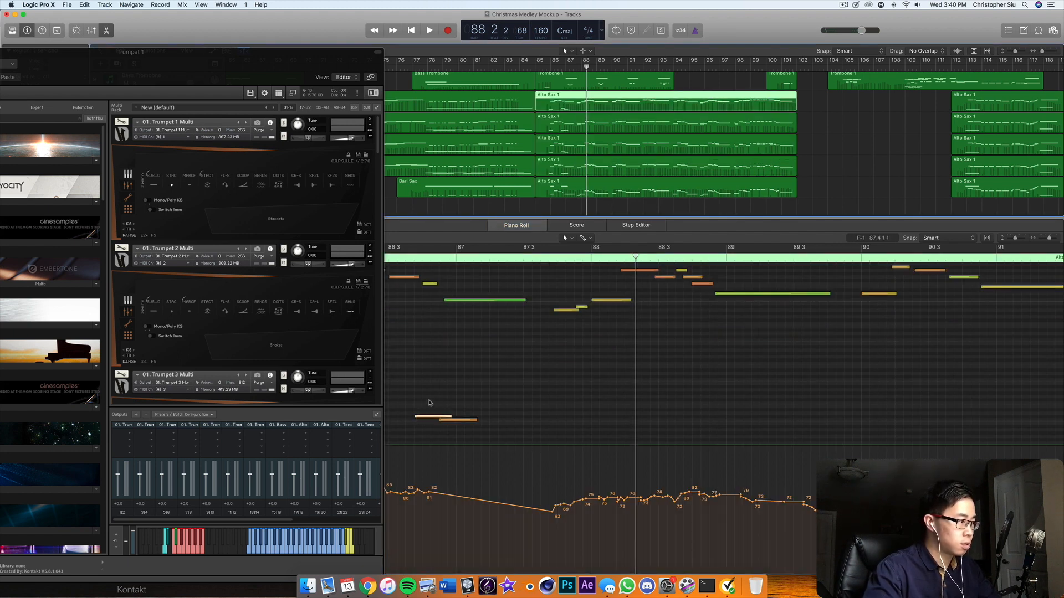
left_click(430, 411)
scroll(430, 411, "right", 1)
left_click(421, 417)
left_click(571, 258)
key("super+v")
Paste the same keyswitch note just before bar 88 in the Alto Sax 2, Tenor Sax 1 and Tenor Sax 2 regions
left_click(574, 123)
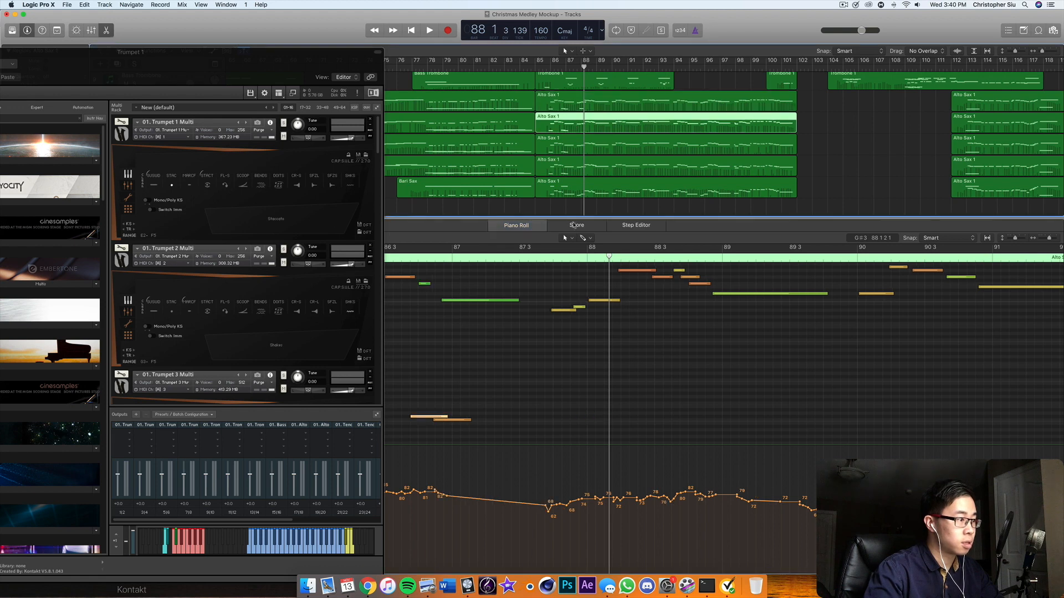
left_click(569, 265)
left_click(572, 153)
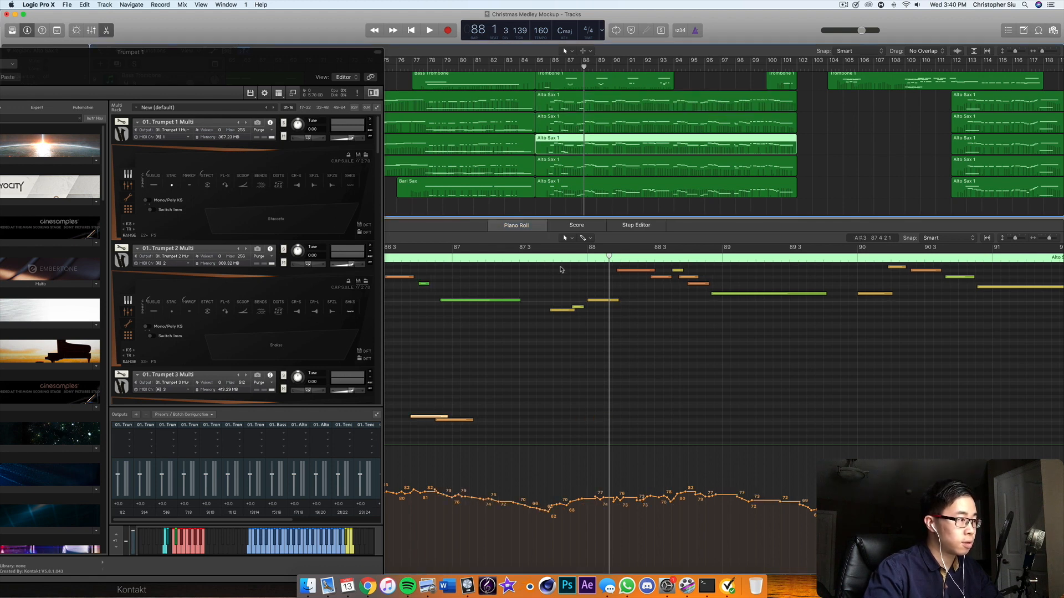
left_click(569, 259)
key("super+v")
left_click(572, 169)
left_click(570, 259)
key("super+v")
Paste the keyswitch note before bar 88 in the Bari Sax region and raise it to the pitch of that part's own keyswitches
left_click(570, 191)
left_click(577, 260)
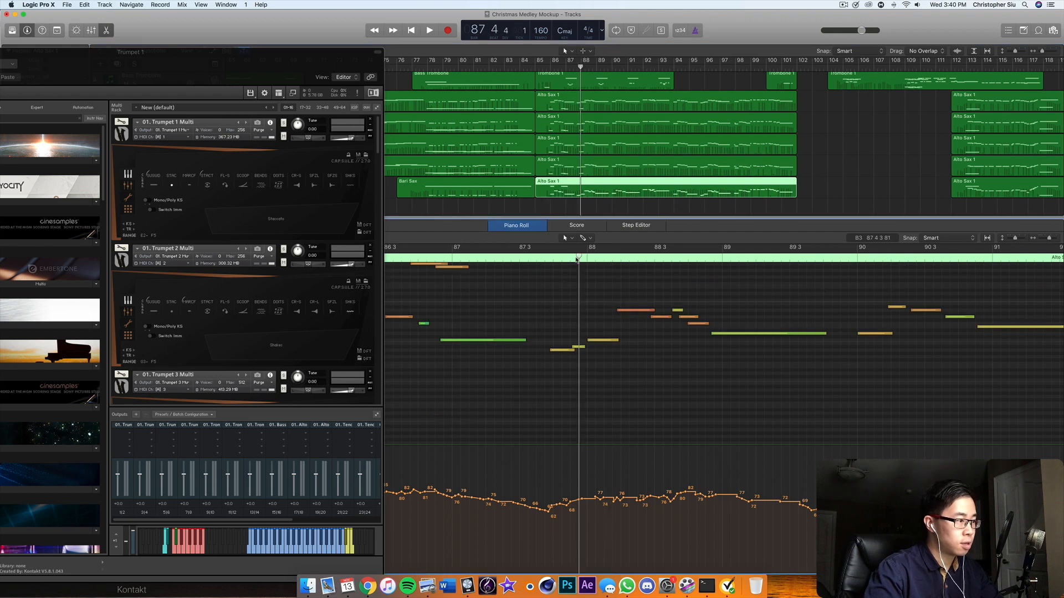
key("super+v")
left_click_drag(580, 421, 580, 275)
scroll(554, 287, "up", 1)
scroll(241, 309, "down", 4)
scroll(241, 309, "down", 10)
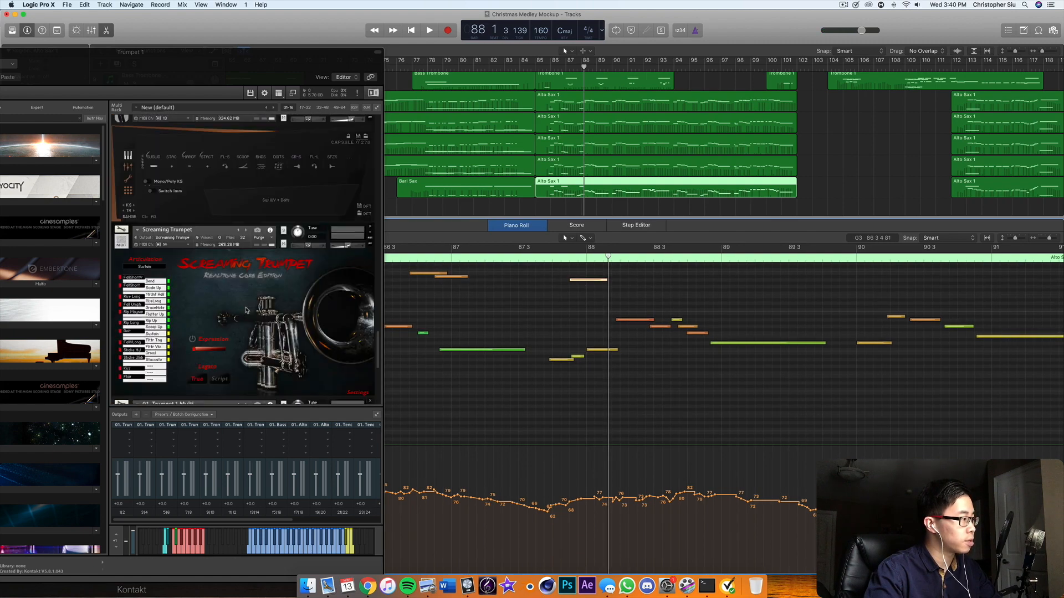
scroll(247, 310, "up", 5)
left_click_drag(577, 282, 559, 265)
scroll(585, 278, "up", 2)
left_click_drag(583, 299, 583, 299)
Add a second Bari Sax keyswitch note at 87 4 4 1, one semitone below the first one
left_click(578, 256)
key("super+v")
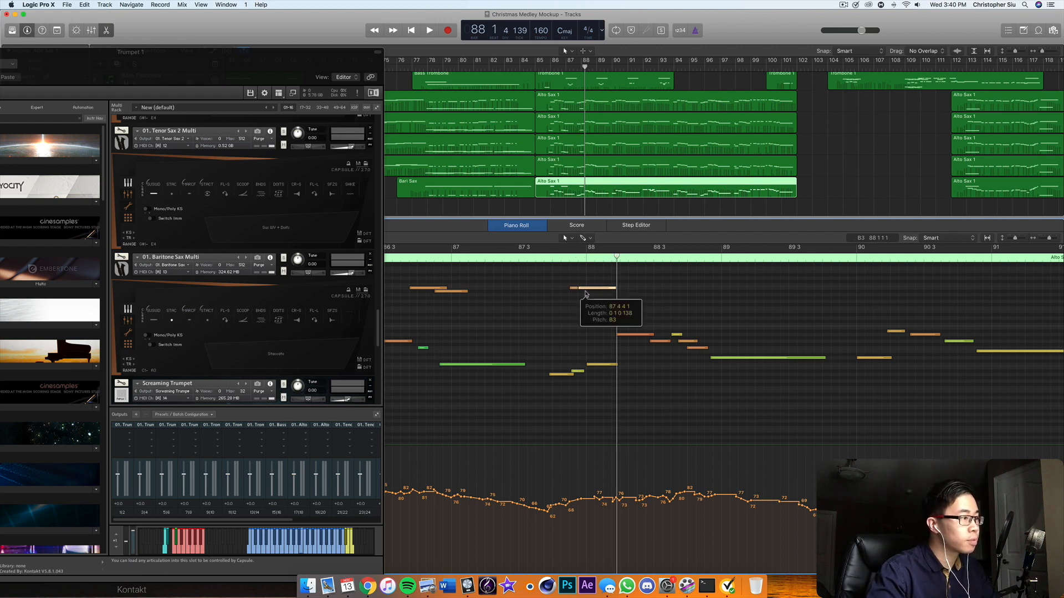
left_click_drag(586, 289, 586, 292)
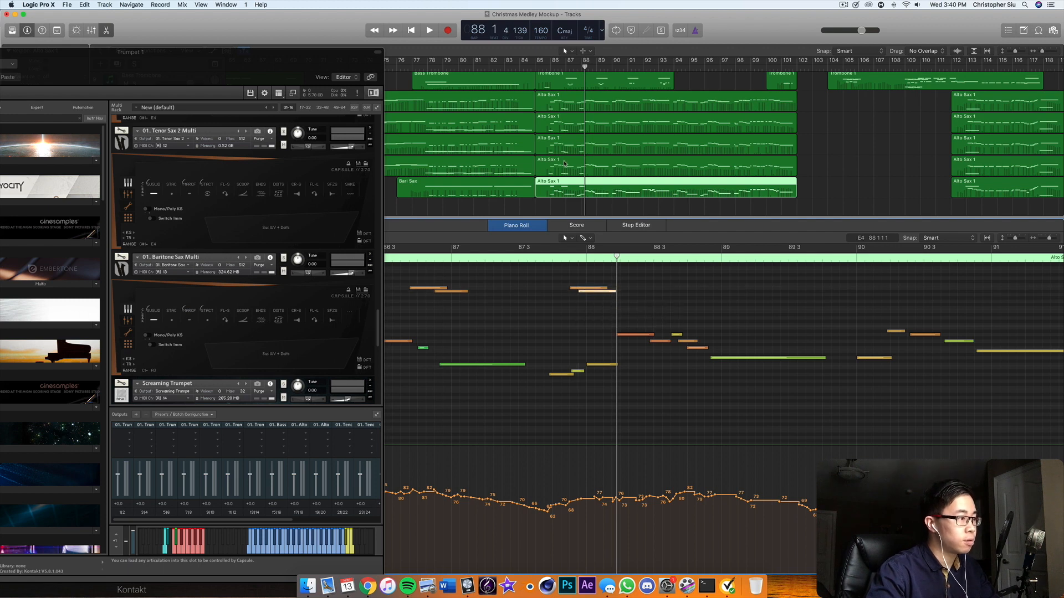
Copy the second keyswitch note to just before bar 88 in the Tenor Sax 2 and Tenor Sax 1 regions, overlapping the first
left_click(563, 162)
scroll(585, 391, "down", 2)
left_click(471, 433)
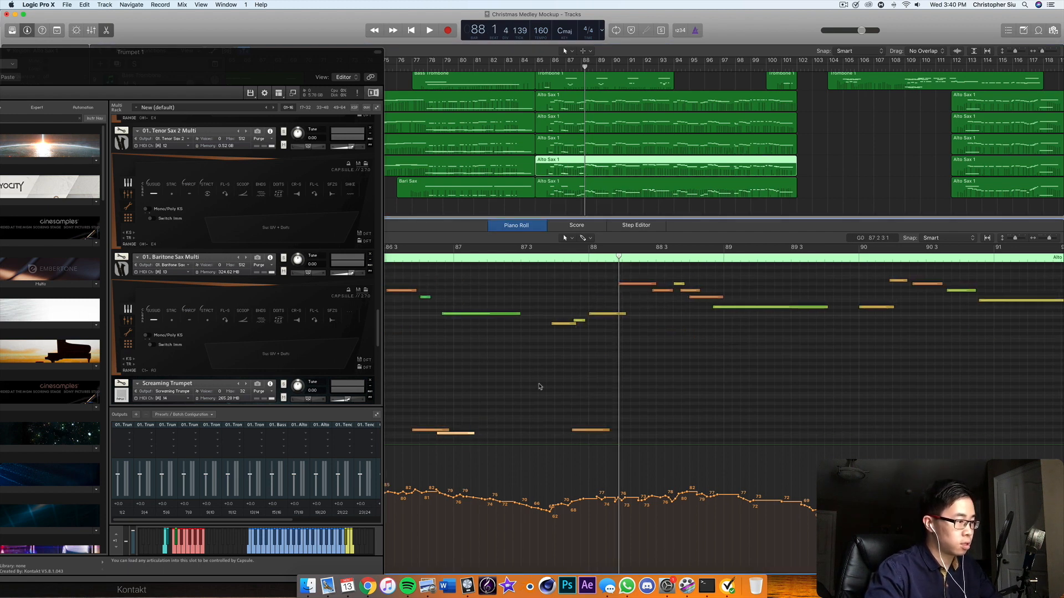
left_click(591, 433, "super")
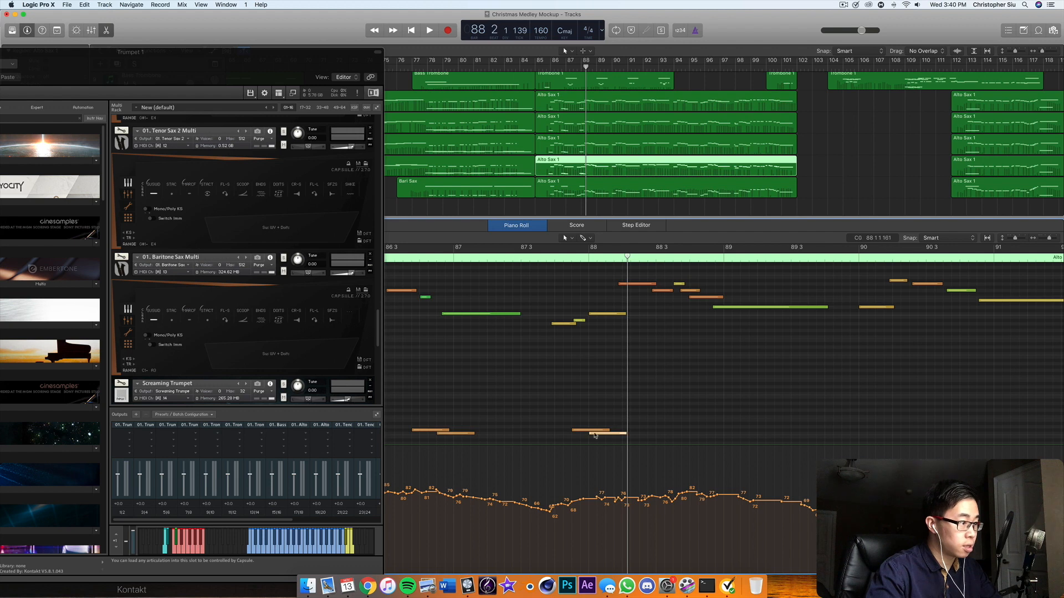
left_click_drag(592, 436, 588, 436)
left_click(571, 143)
left_click(583, 434, "super")
Add the second keyswitch note just before bar 88 in the Alto Sax 2 and Alto Sax 1 regions
left_click(593, 125)
left_click(586, 258)
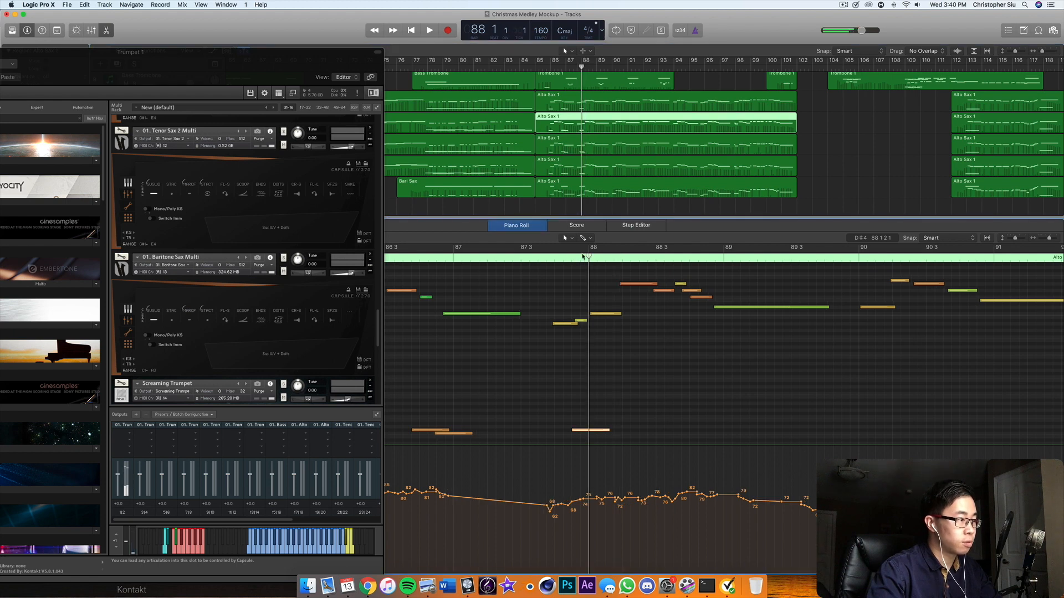
key("r")
left_click(575, 105)
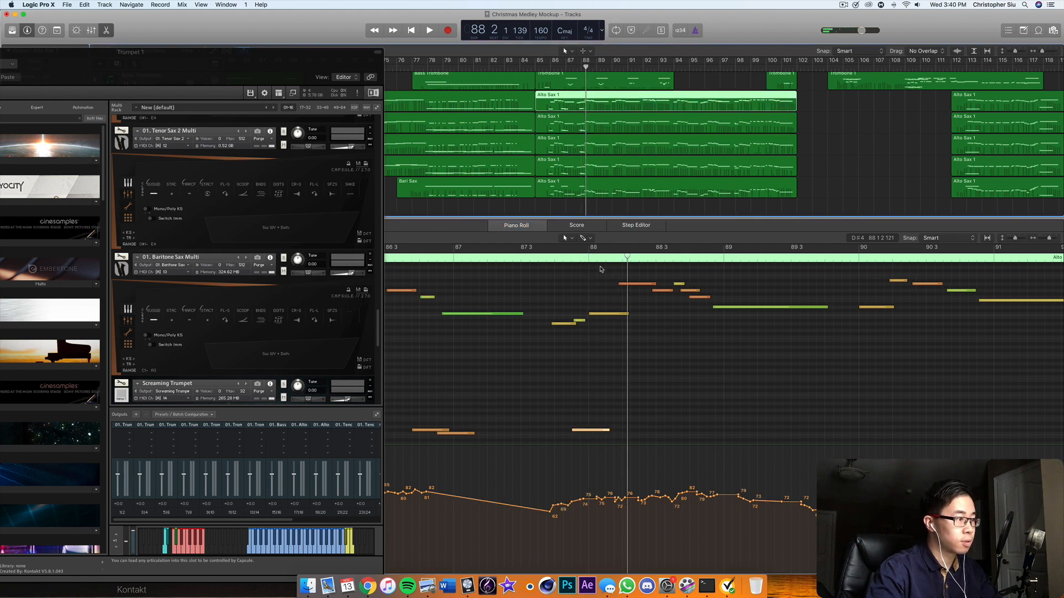
left_click(581, 258)
key("super+v")
Play the passage from bar 87 into bar 88 to hear the new keyswitches
left_click(522, 258)
key("space")
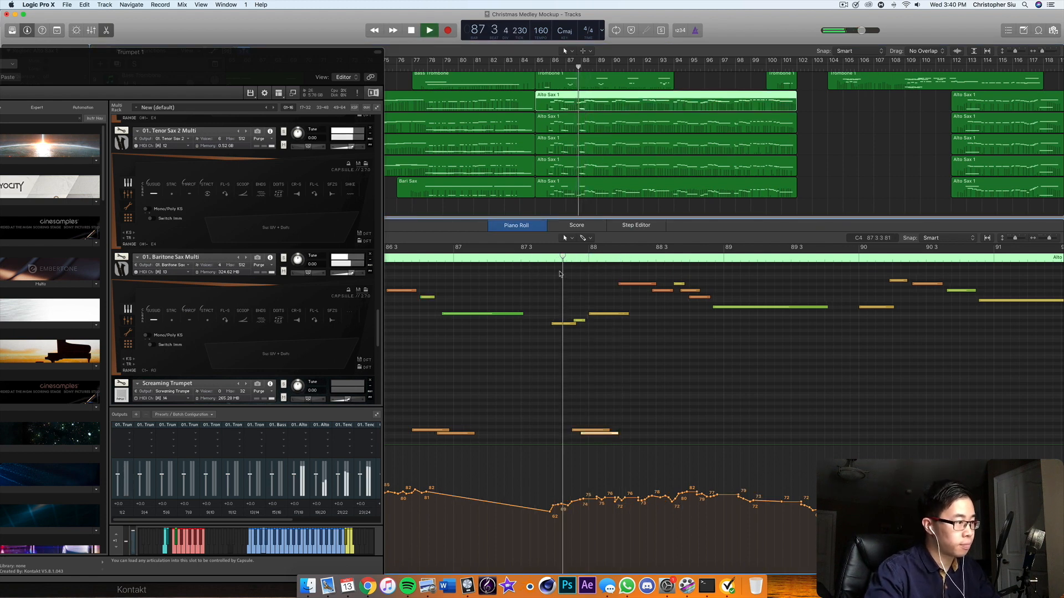
left_click(400, 256)
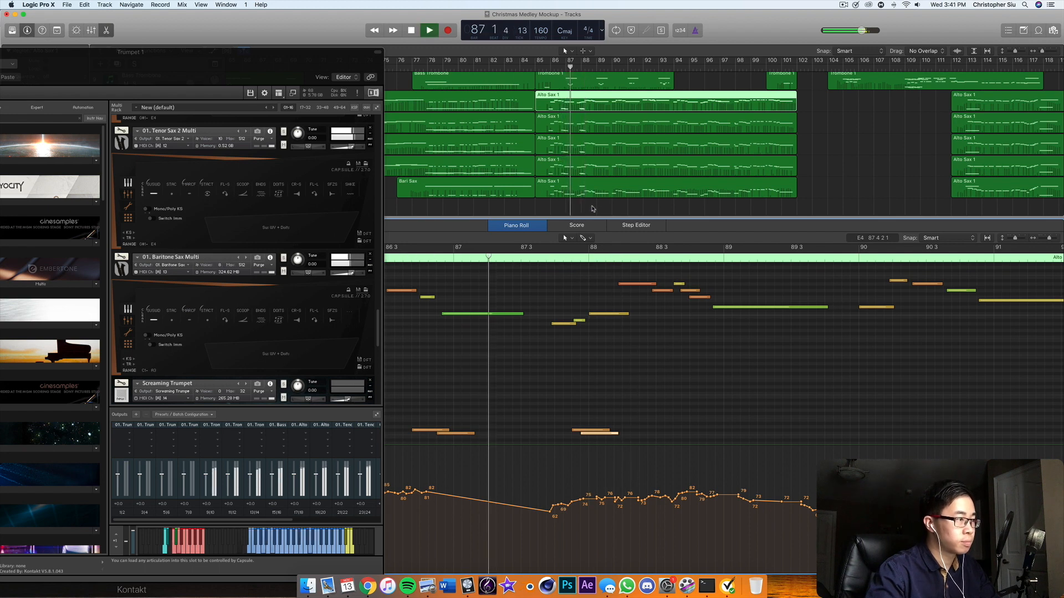
Set the velocity of the short notes just before bar 88 in all five saxophone regions to 40 and play the transition
left_click_drag(591, 206, 595, 106)
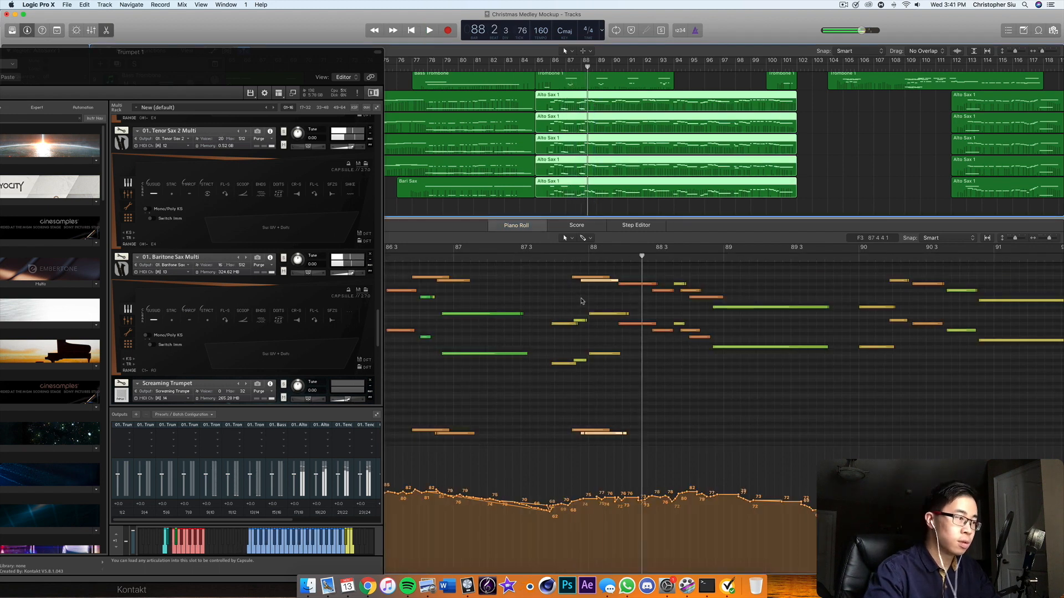
left_click_drag(581, 307, 583, 370)
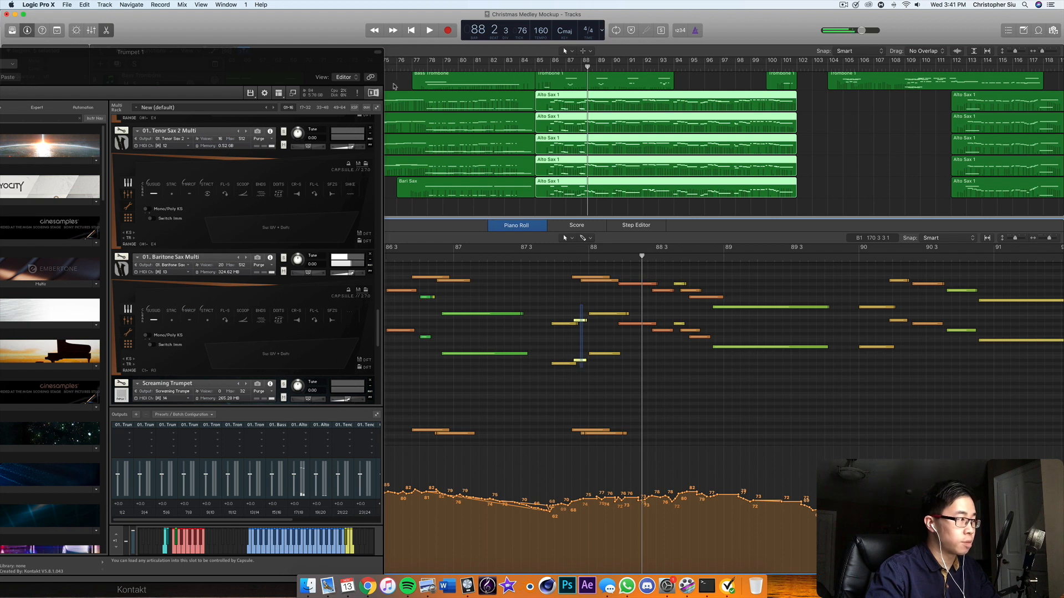
left_click_drag(342, 57, 1, 138)
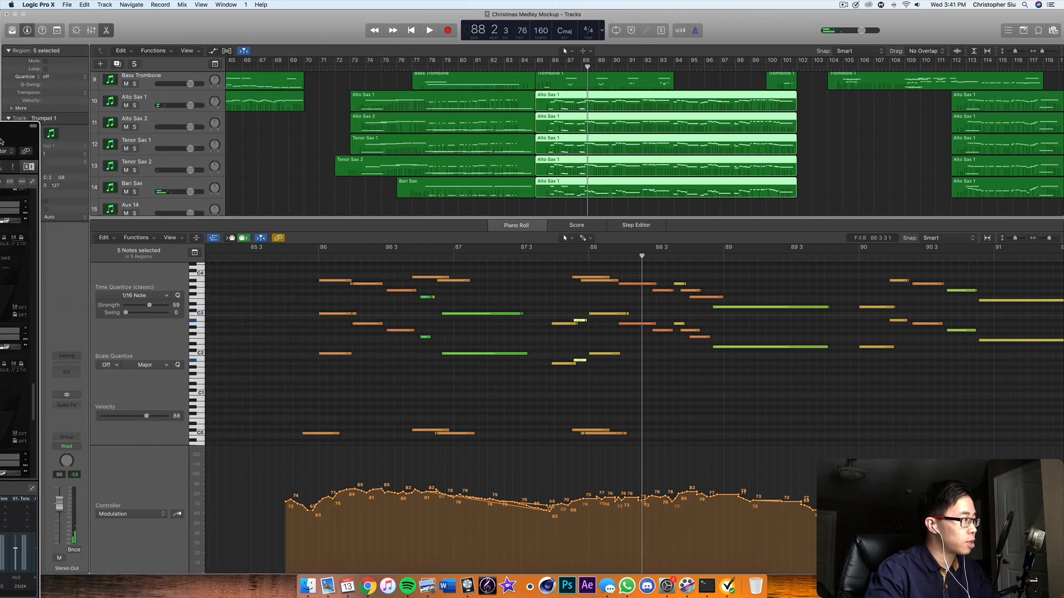
left_click(123, 416)
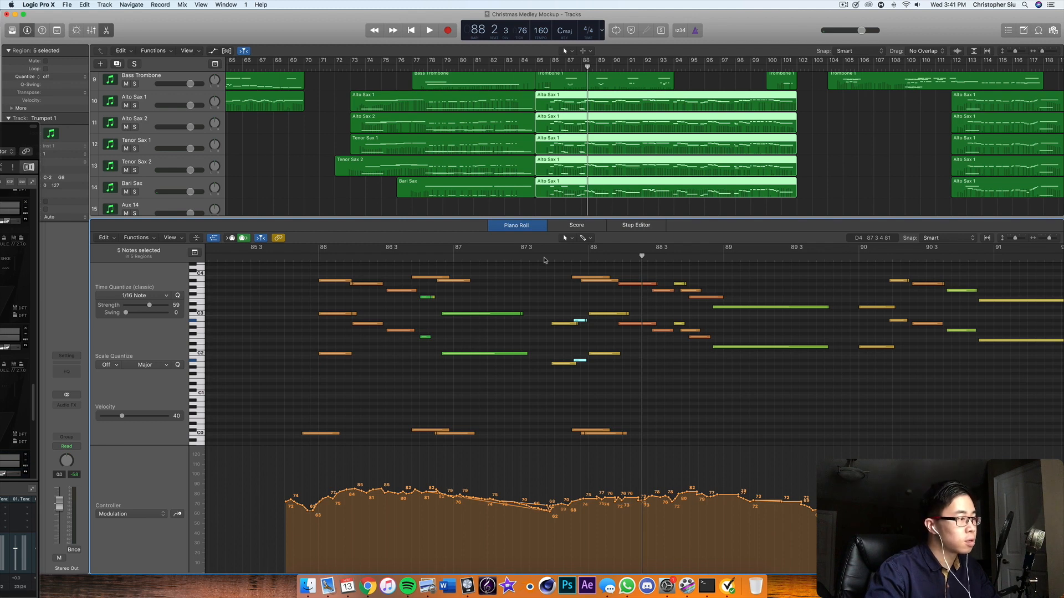
left_click(522, 257)
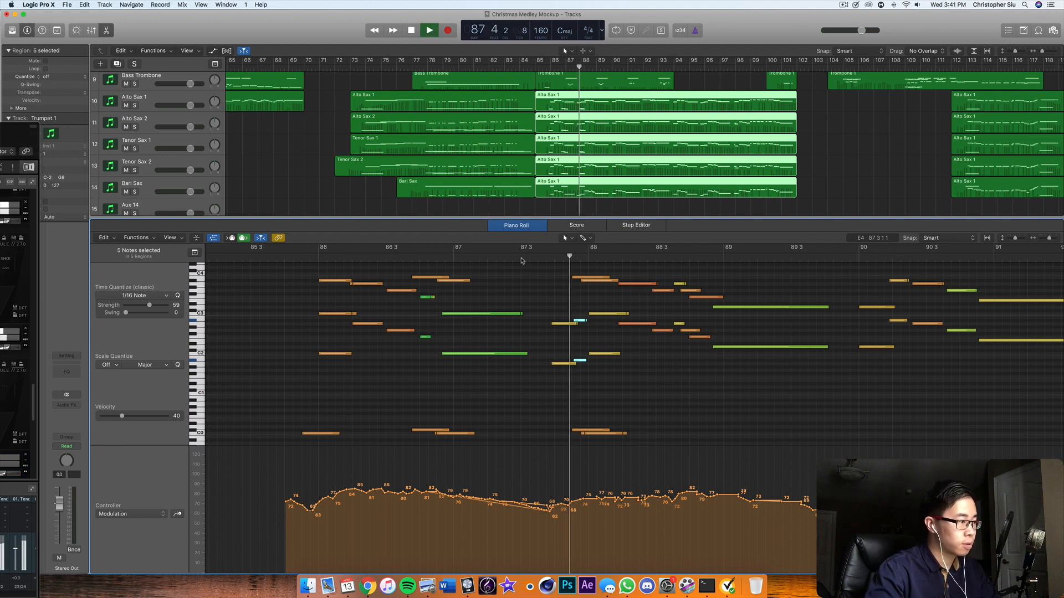
left_click(521, 258)
key("space")
Shorten the saxophone notes preceding the short pickup notes so a small gap separates them, and play the transition into bar 88
left_click(574, 325)
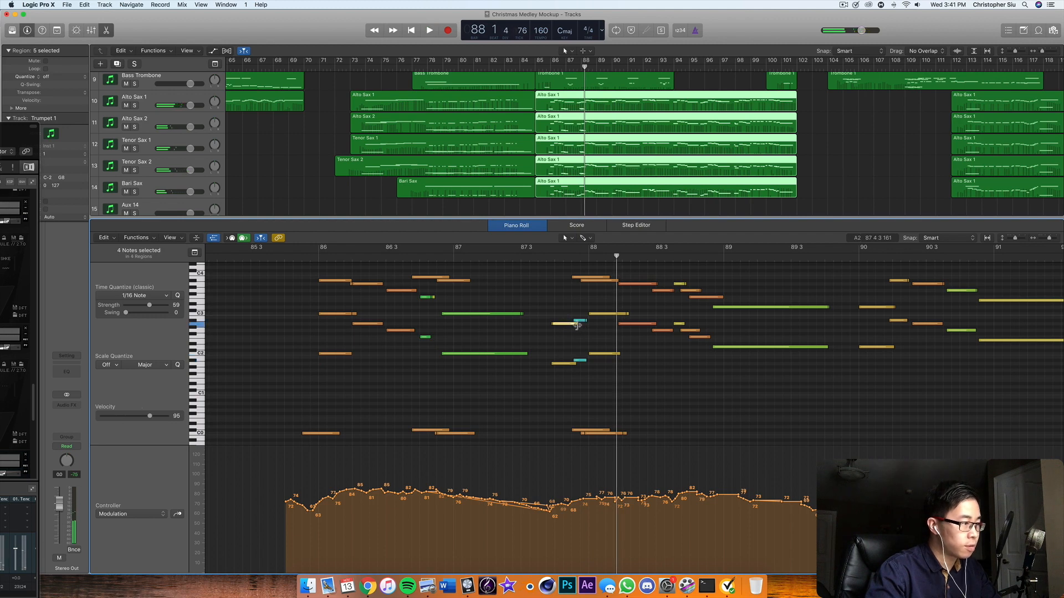
left_click_drag(576, 326, 568, 328)
left_click_drag(575, 366, 568, 368)
key("space")
left_click(543, 258)
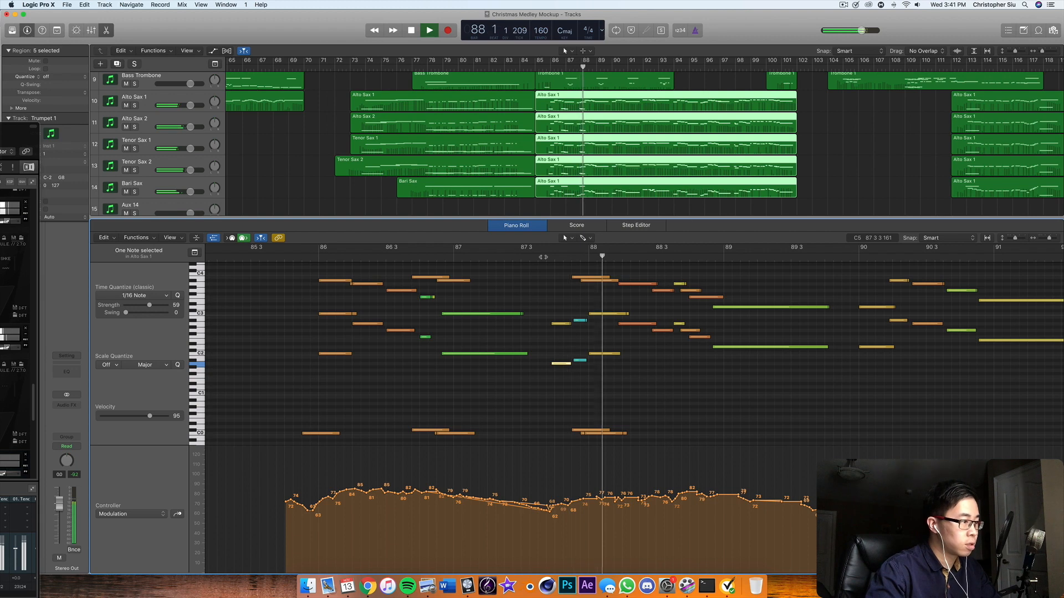
left_click(543, 257)
key("space")
In the Alto Sax 1 track's region, set the velocity of the short A#2 note before bar 88 to 55 and play it
left_click_drag(581, 374, 581, 332)
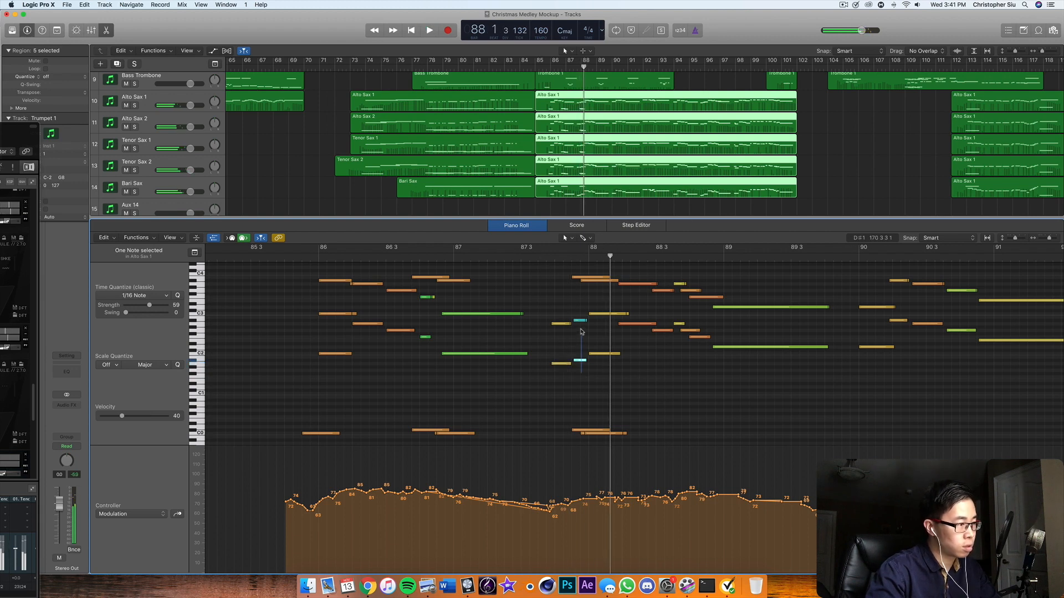
left_click(665, 105)
left_click(576, 322)
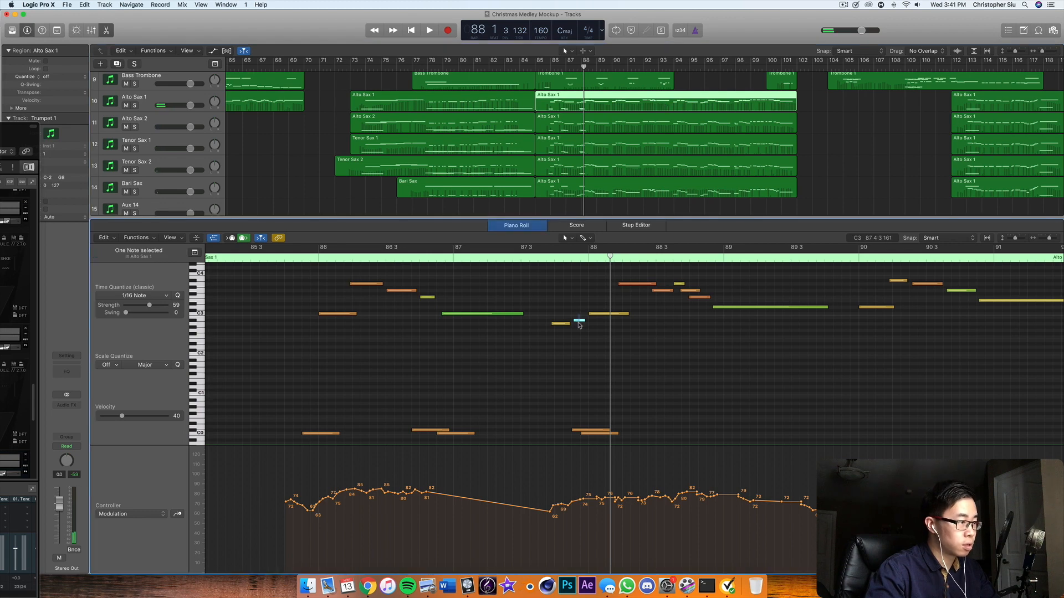
key("space")
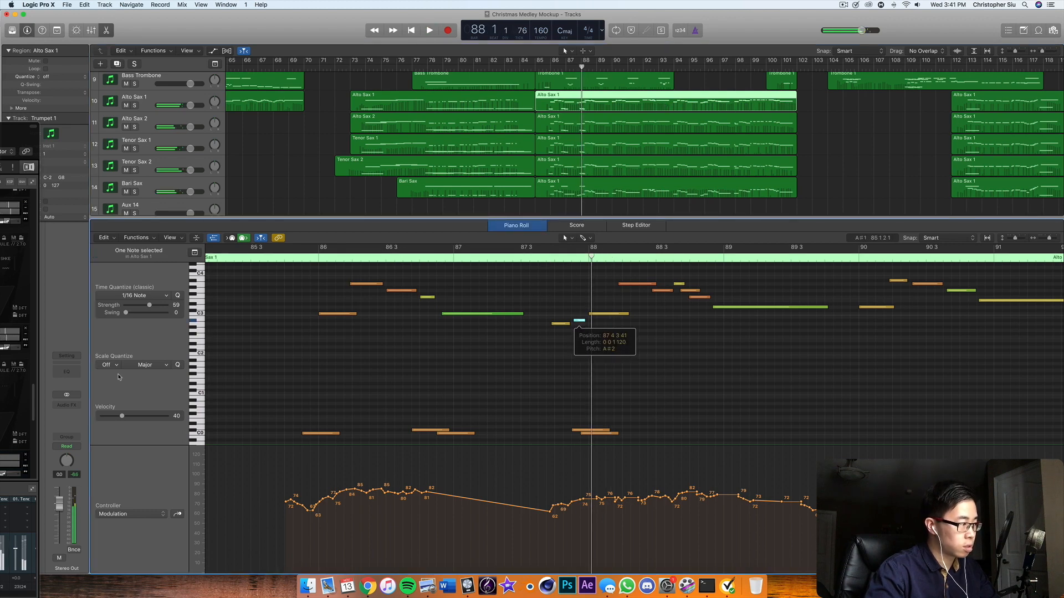
key("space")
left_click(527, 255)
key("space")
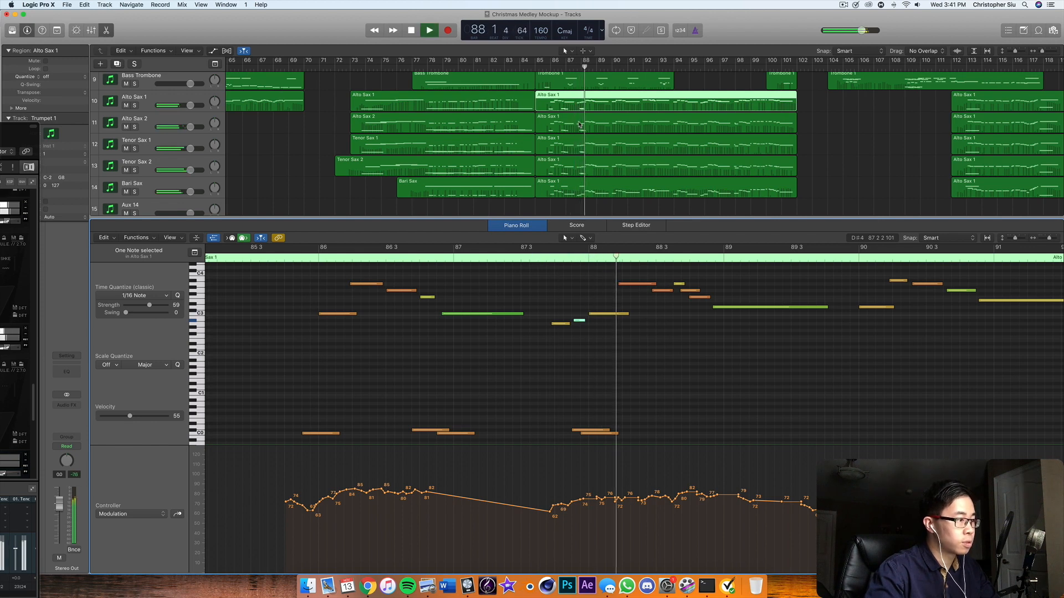
Try raising the velocity of the two notes before bar 88 in the Alto Sax 2 region, play the passage, and undo the change
left_click(596, 124)
left_click_drag(589, 315, 551, 334)
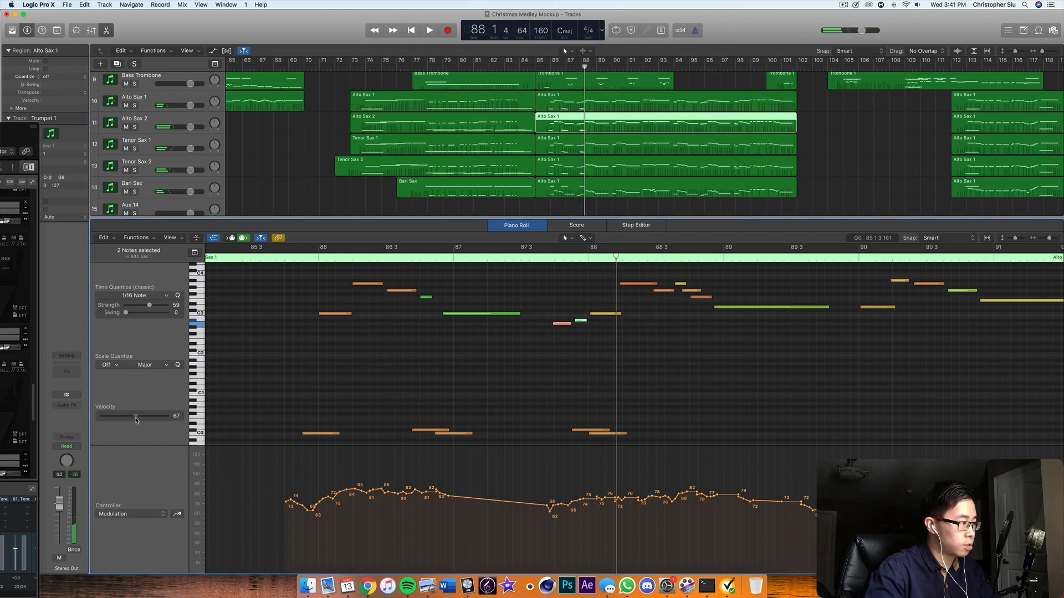
left_click(527, 255)
key("space")
scroll(528, 256, "left", 1)
left_click(527, 256)
key("super+z")
key("space")
Set the velocity of the short note before bar 88 in the Alto Sax 2 region to 58 and play the transition
left_click(583, 320)
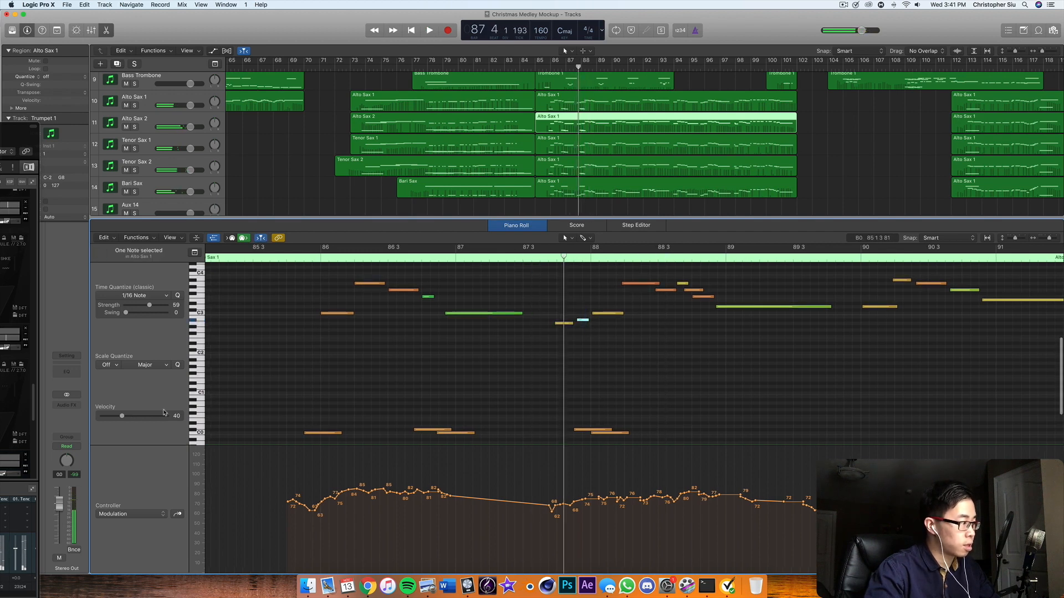
left_click(538, 260)
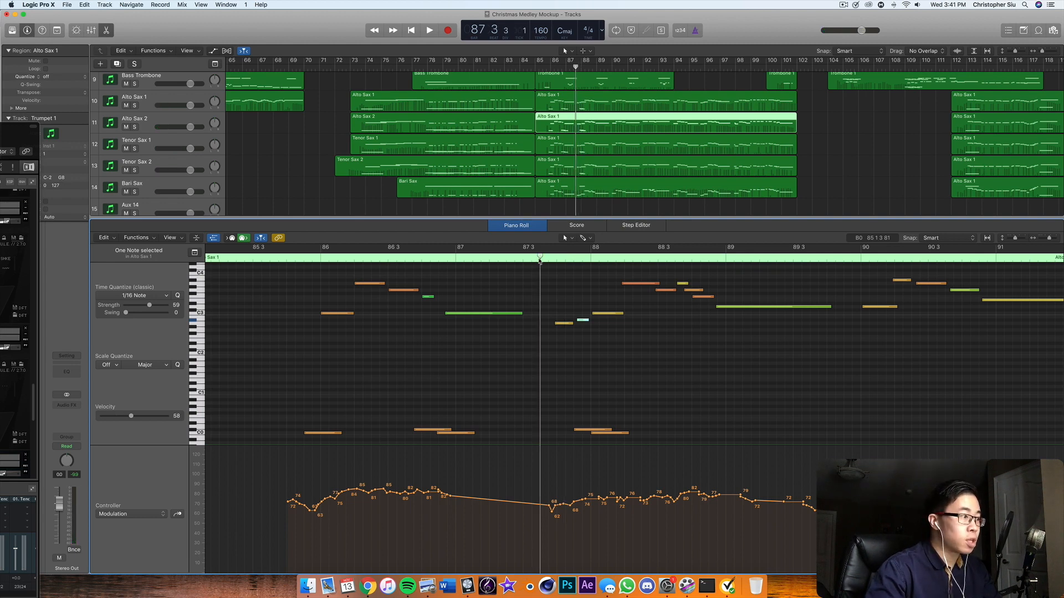
key("space")
left_click(537, 259)
Set the velocity of the short note before bar 88 in the Tenor Sax 1 region to 67 and play the transition
left_click(597, 151)
key("space")
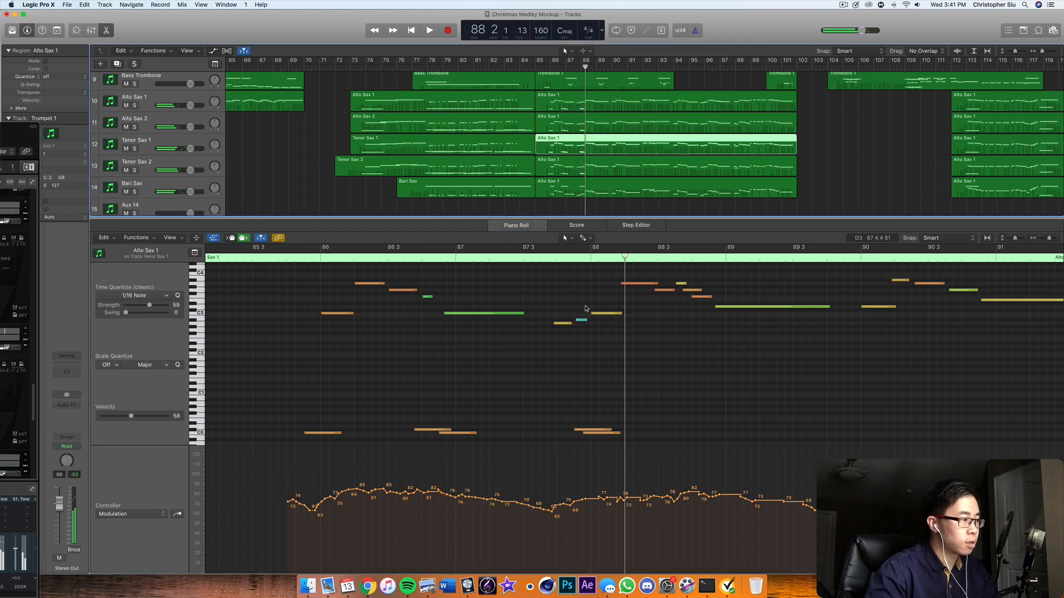
left_click(544, 260)
key("space")
left_click(576, 321)
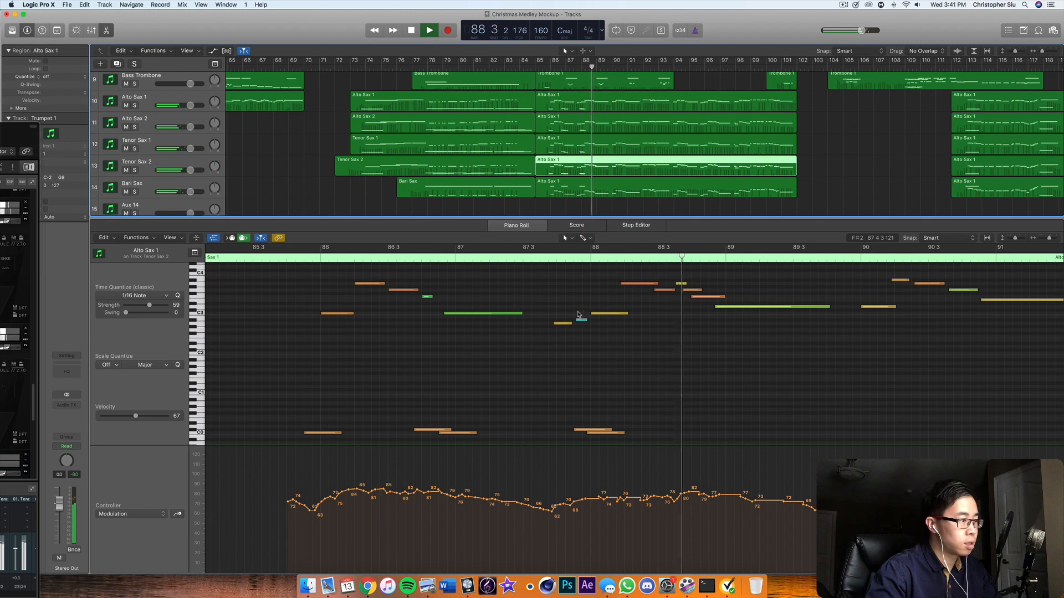
Play the transition into bar 88 with the Tenor Sax 2 and Bari Sax regions open, and show all five saxophone regions together
left_click(519, 262)
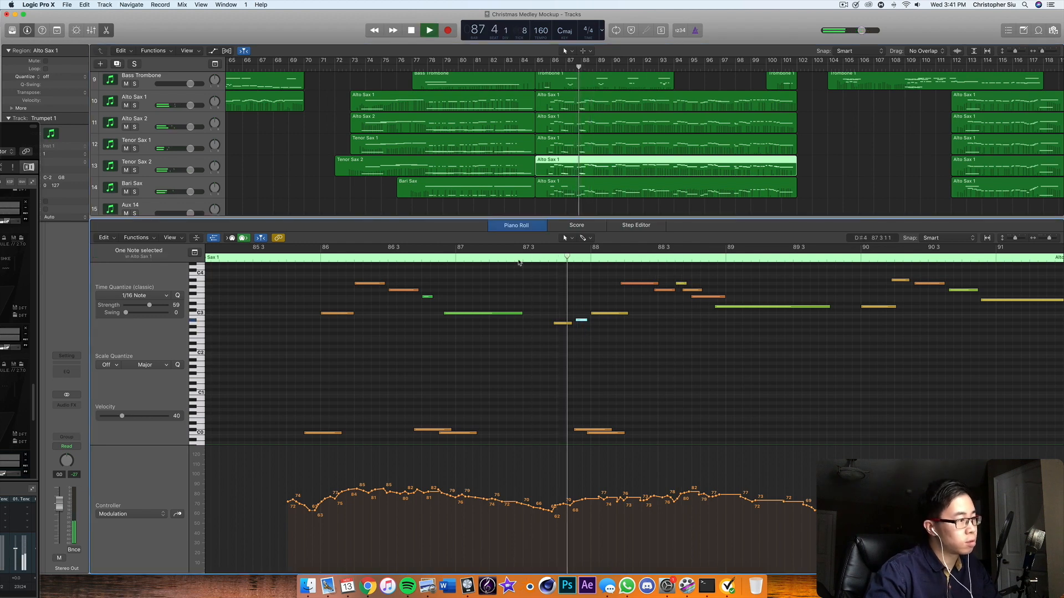
left_click(519, 262)
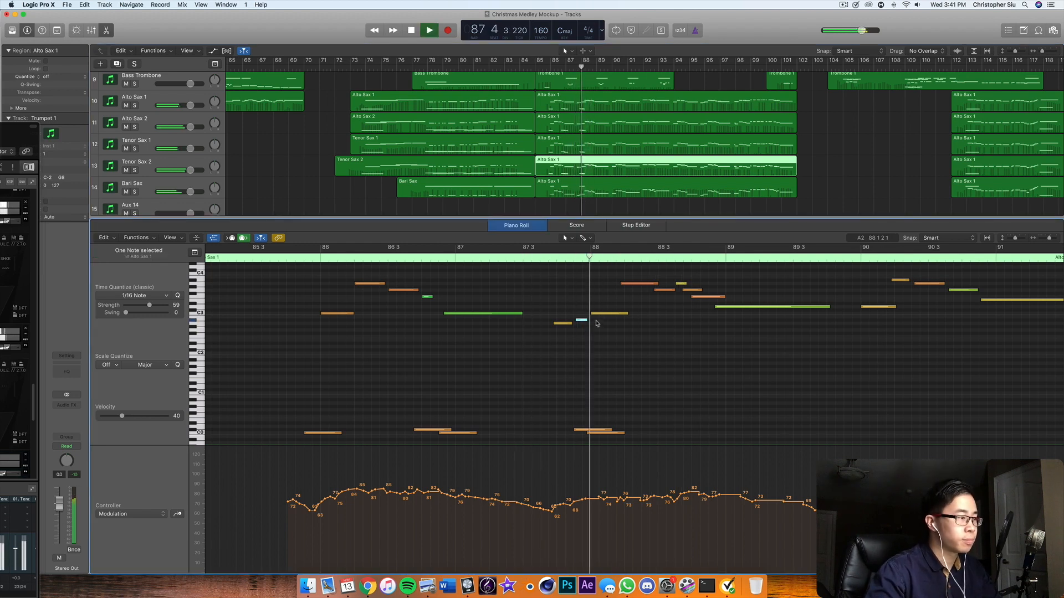
key("space")
left_click(576, 190)
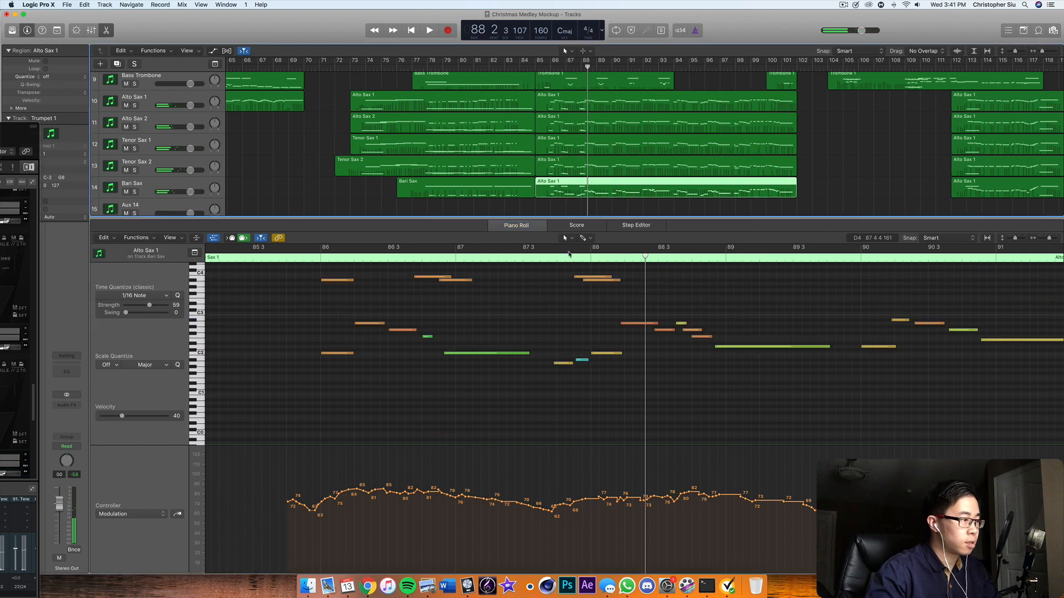
left_click(548, 257)
key("space")
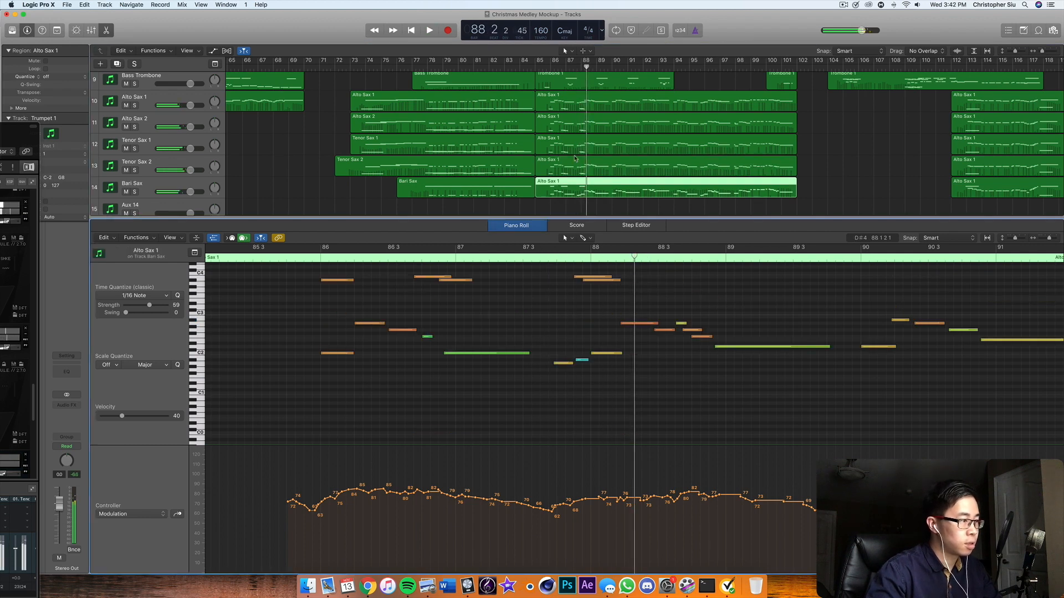
left_click_drag(829, 189, 749, 103)
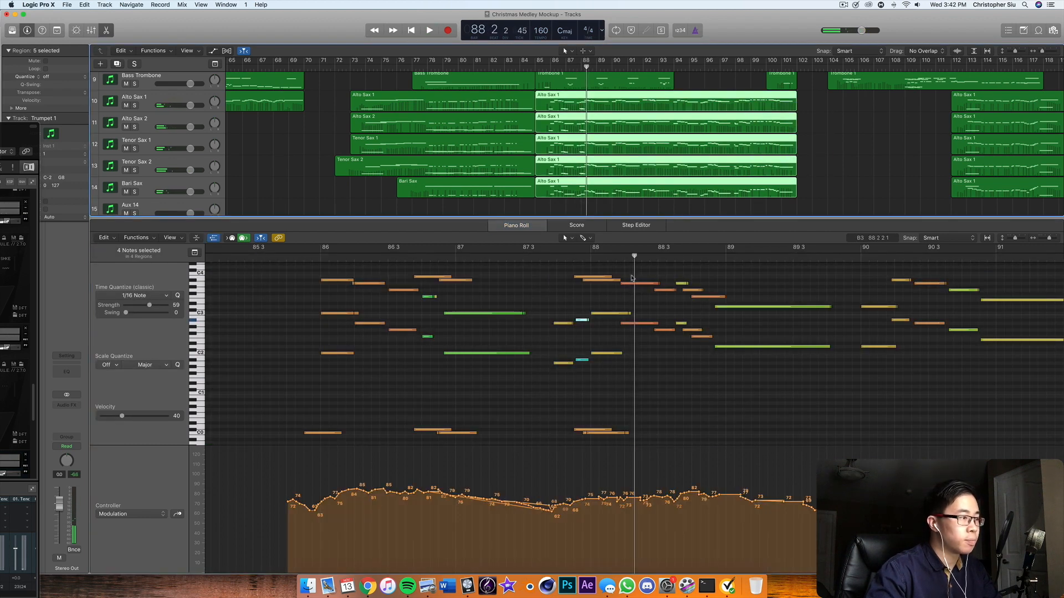
Nudge the notes on bar 88 slightly earlier in all five saxophone regions, shorten the short notes before them, and play the transition
left_click_drag(604, 311, 603, 352)
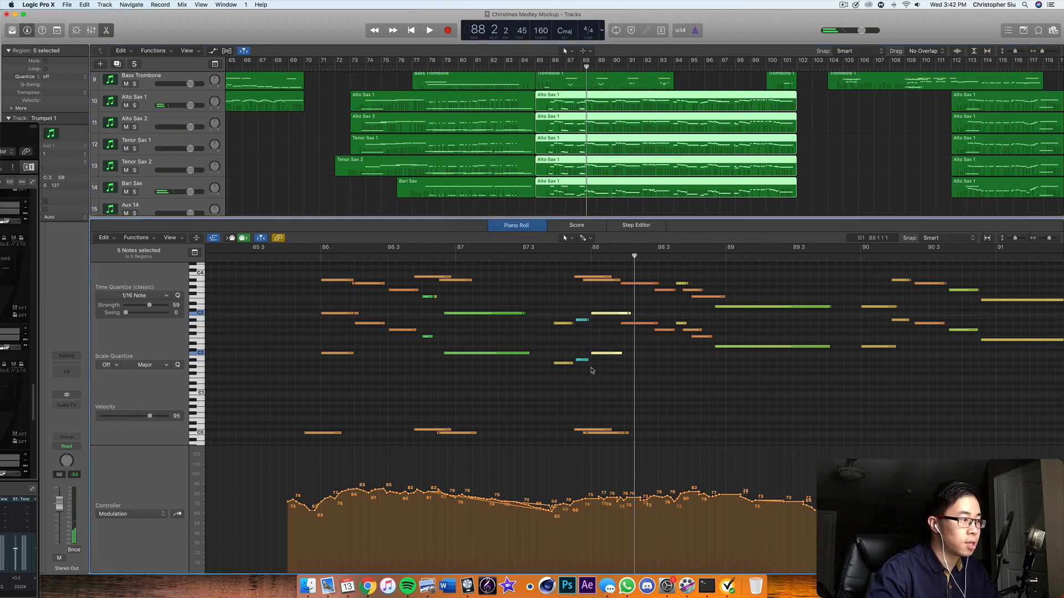
left_click_drag(1049, 238, 1051, 238)
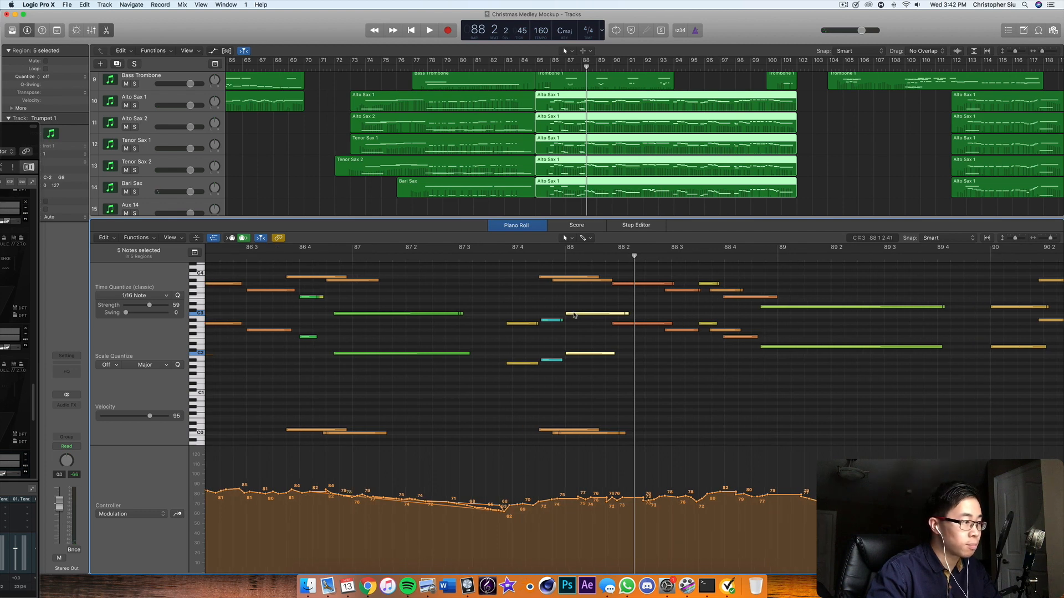
left_click_drag(575, 315, 557, 361)
left_click(475, 259)
key("space")
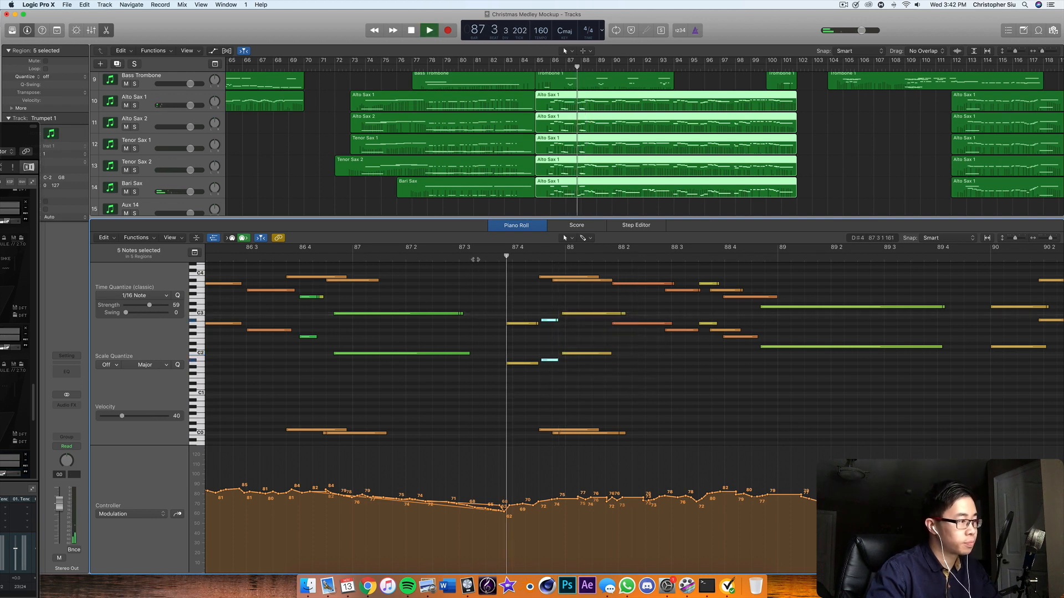
key("space")
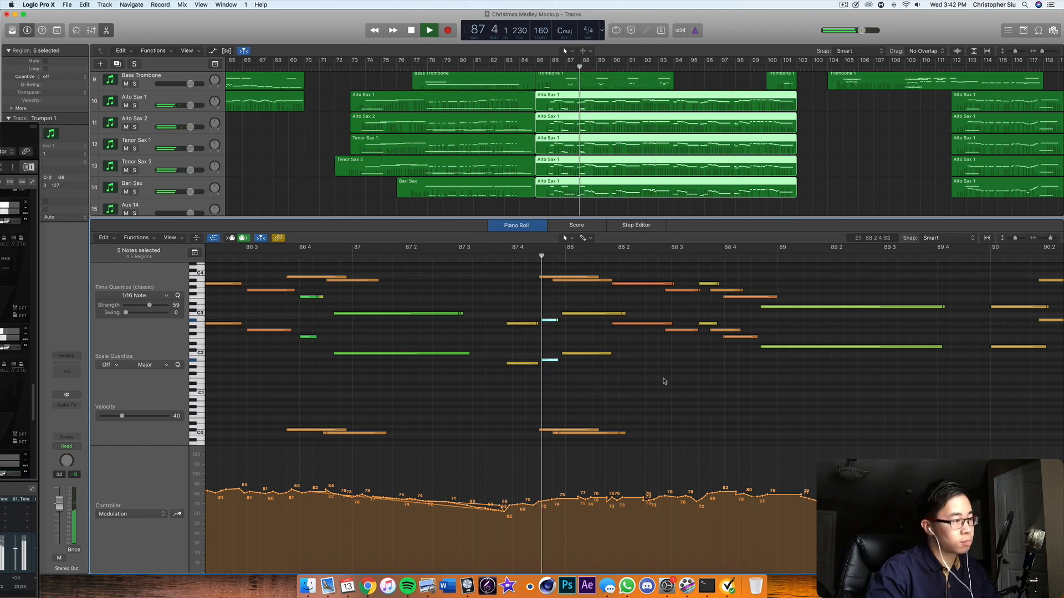
key("space")
Nudge the Alto Sax 1 C0 keyswitch near bar 88 slightly earlier, trim its end, and play the transition
left_click(575, 314)
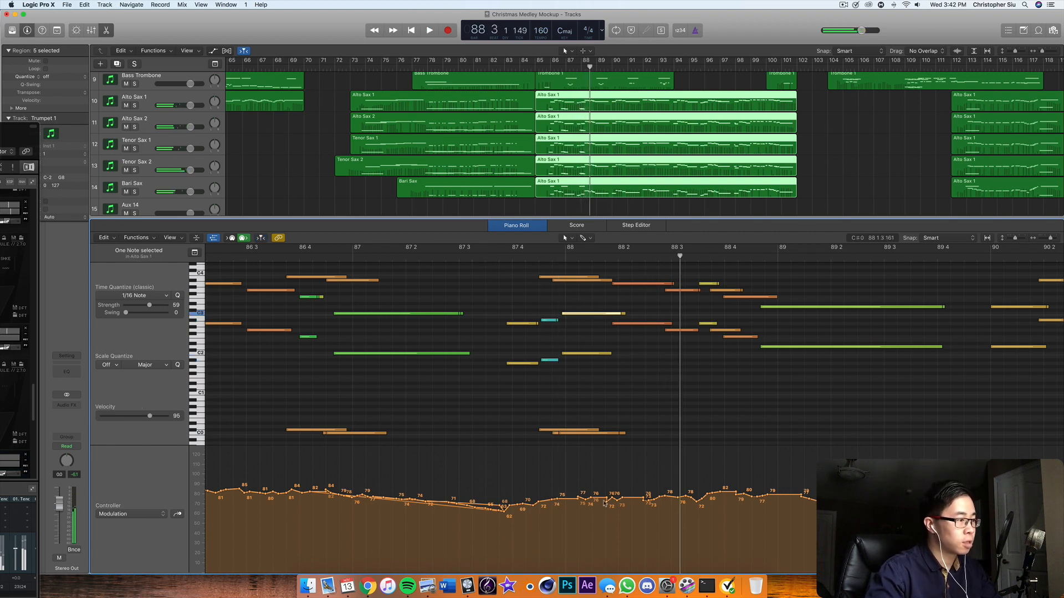
left_click(572, 436)
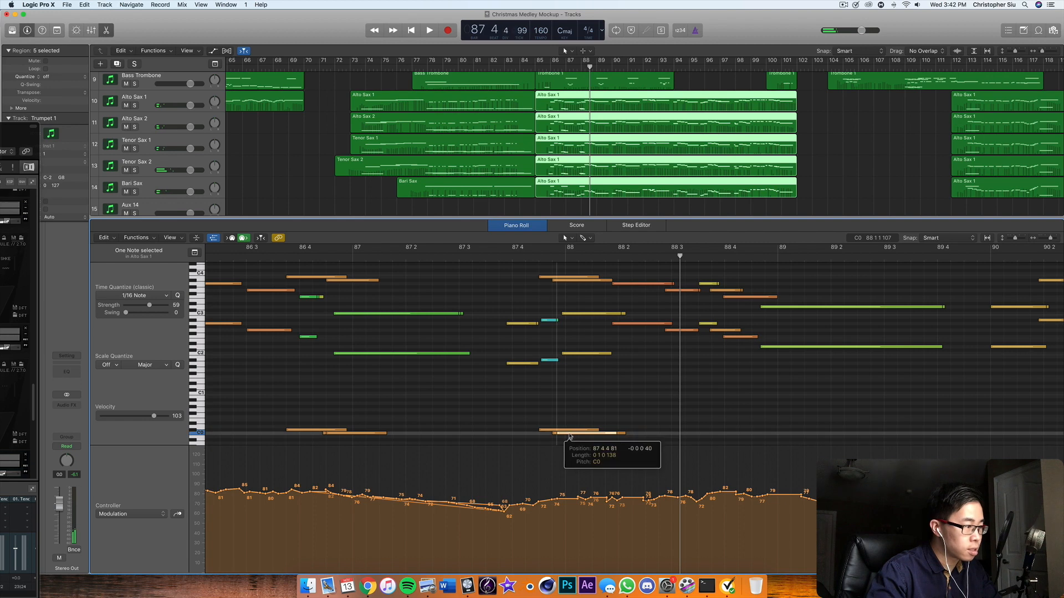
left_click_drag(617, 437, 612, 437)
double_click(489, 259)
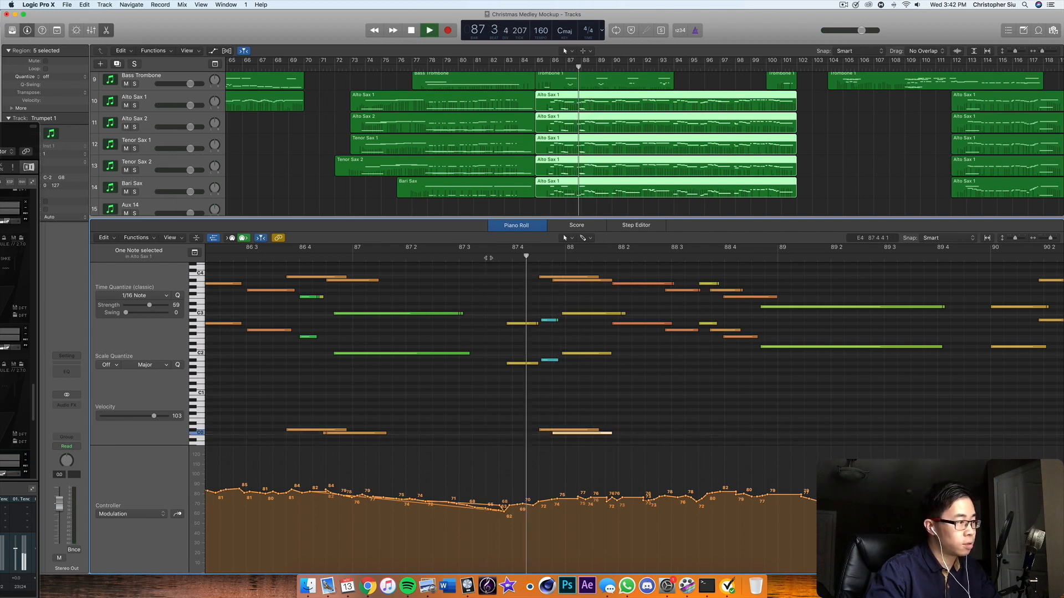
double_click(488, 258)
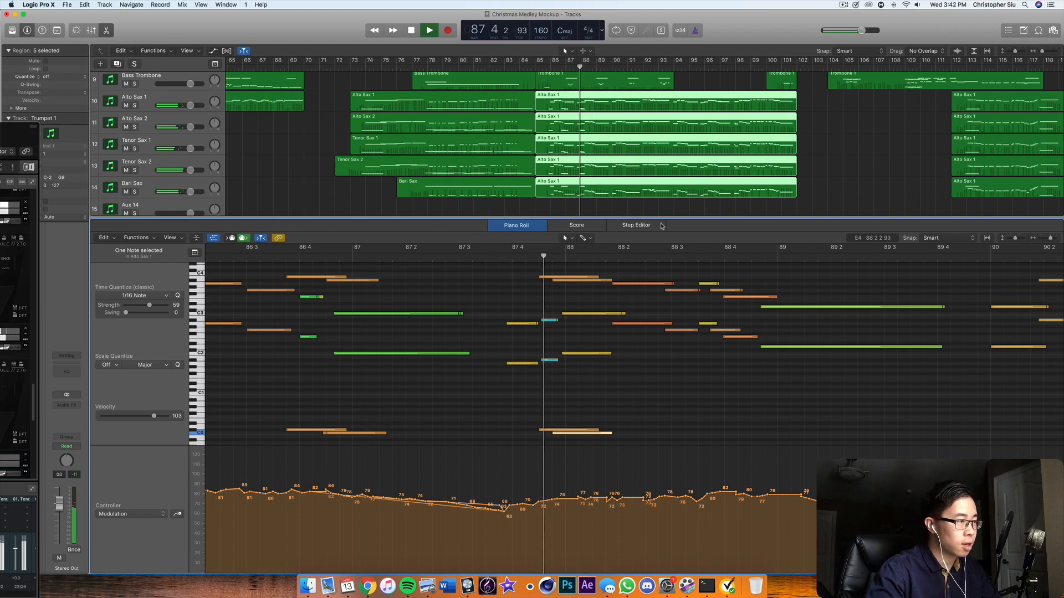
key("space")
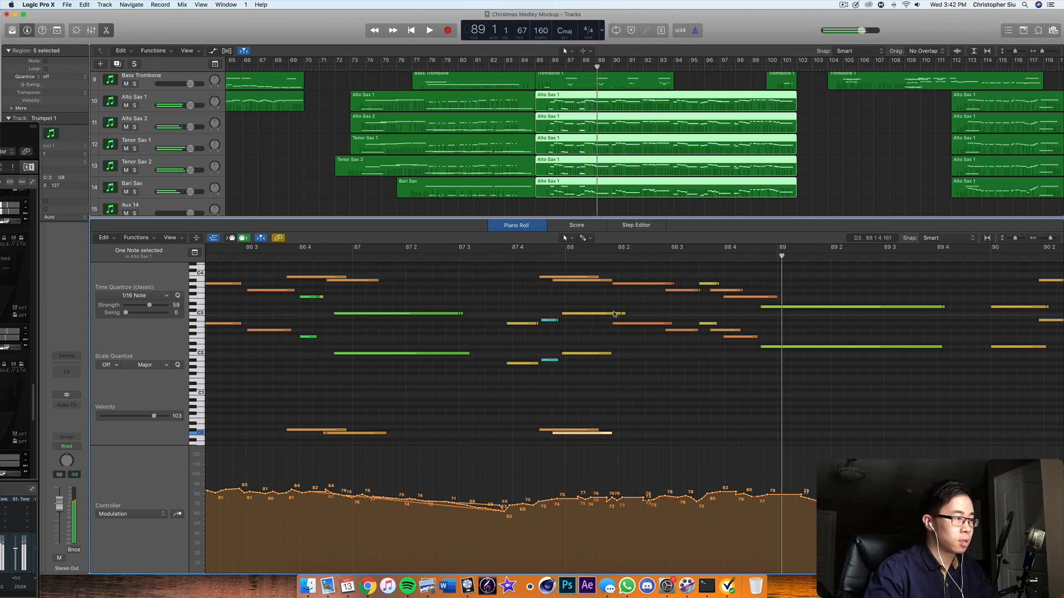
Trim the end of the long note on bar 88 so it stops before beat 2
scroll(608, 317, "up", 2)
left_click(621, 328)
left_click_drag(623, 328, 610, 329)
Shorten the bar 88 beat 2 notes in all saxophone regions, nudge them and the following notes slightly later, and play the result
left_click_drag(649, 283, 639, 341)
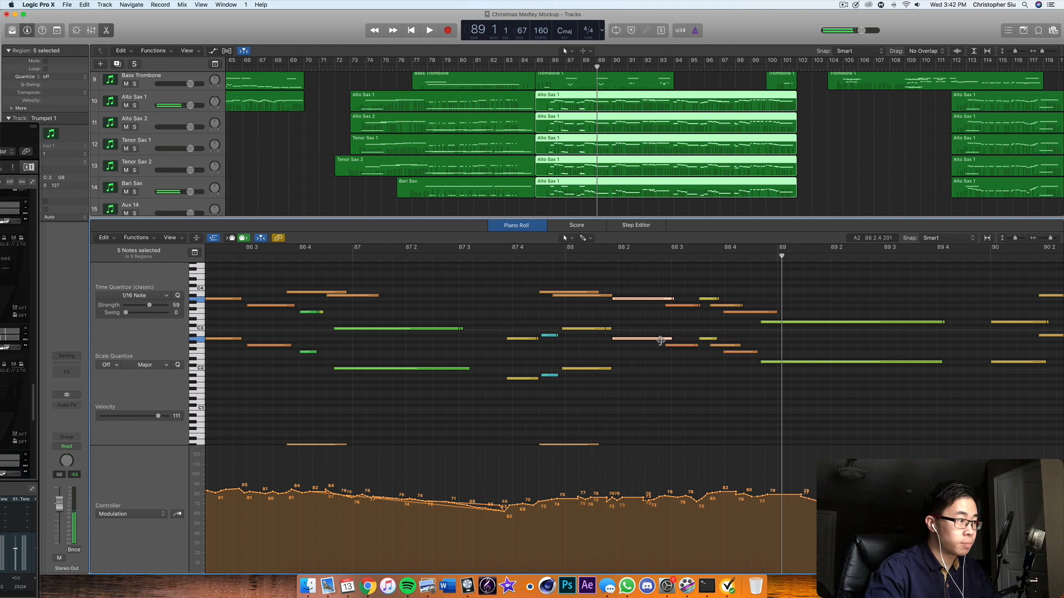
mouse_move(661, 340)
left_mouse_down()
mouse_move(682, 310)
mouse_move(665, 346)
mouse_move(655, 342)
left_mouse_up()
key("space")
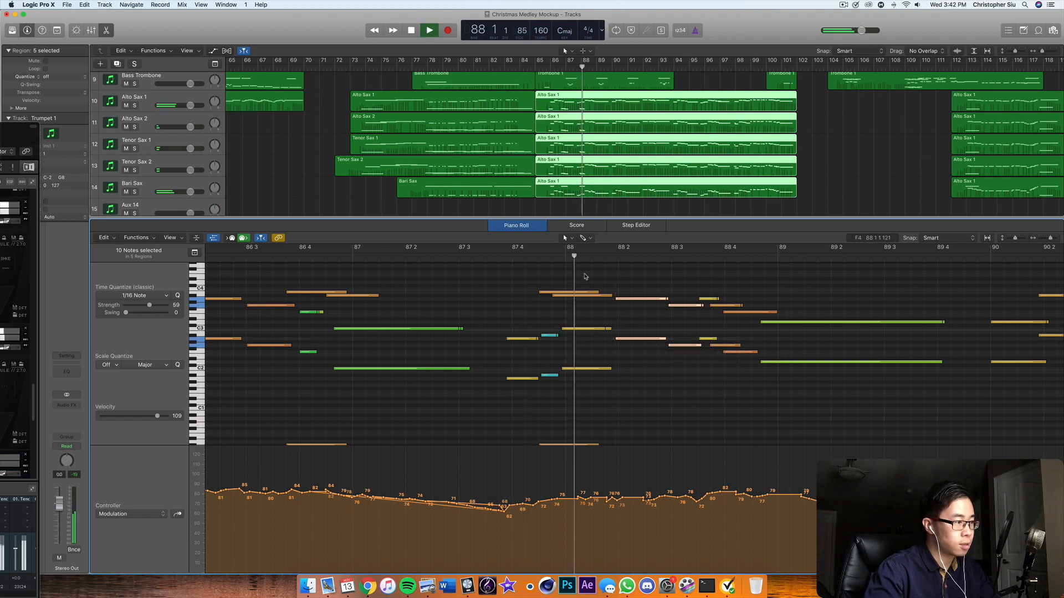
key("space")
Trim the ends of the bar 88 beat 2 notes further, playing the transition after each trim
left_click(660, 338)
left_click_drag(659, 338, 655, 338)
left_click(522, 259)
key("space")
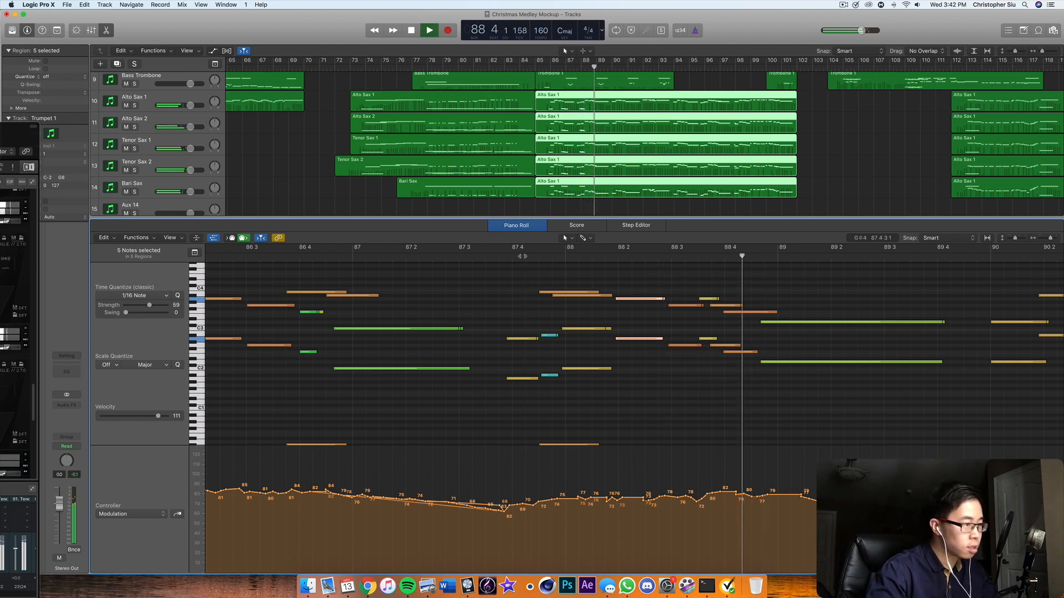
key("space")
left_click_drag(656, 299, 646, 298)
left_click(523, 258)
key("space")
key("space")
Select the five bar 88 beat 2 notes and play the passage from before bar 88 several times to check their lengths
left_click_drag(648, 286, 656, 340)
left_click(524, 256)
key("space")
key("space")
key("space")
key("space")
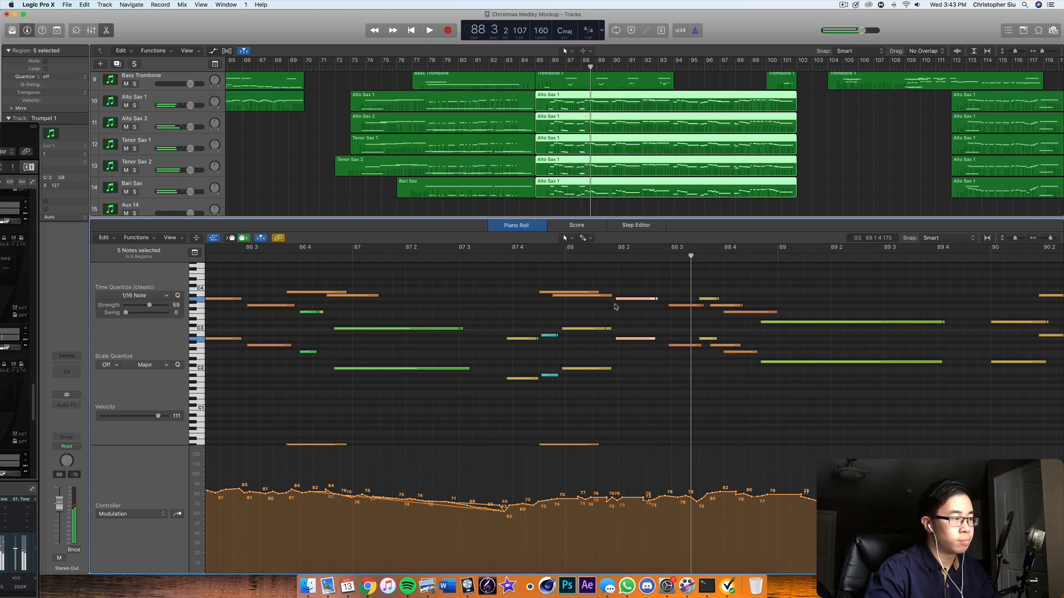
key("space")
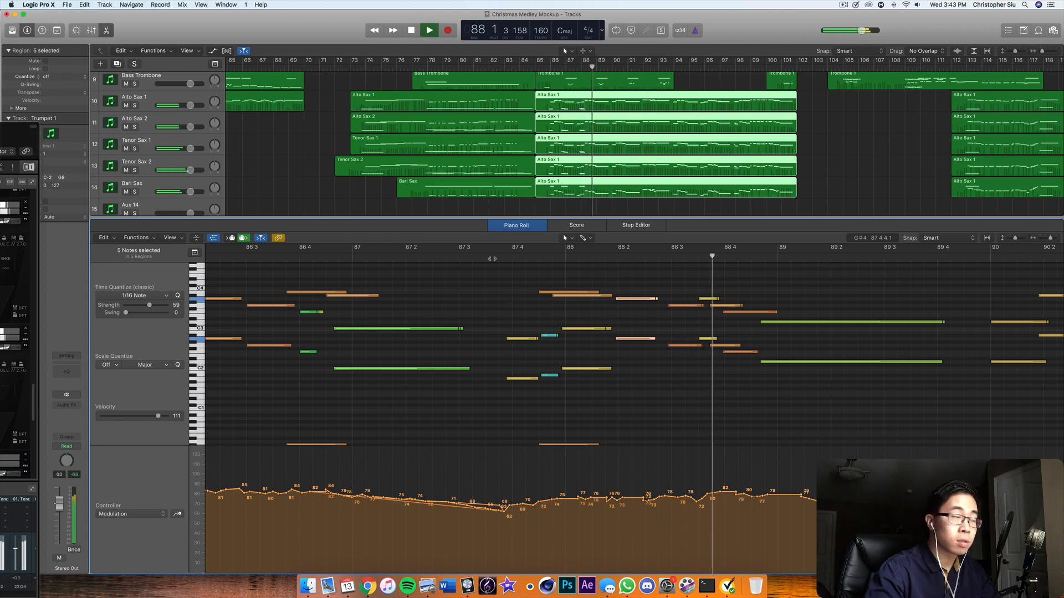
left_click(488, 258)
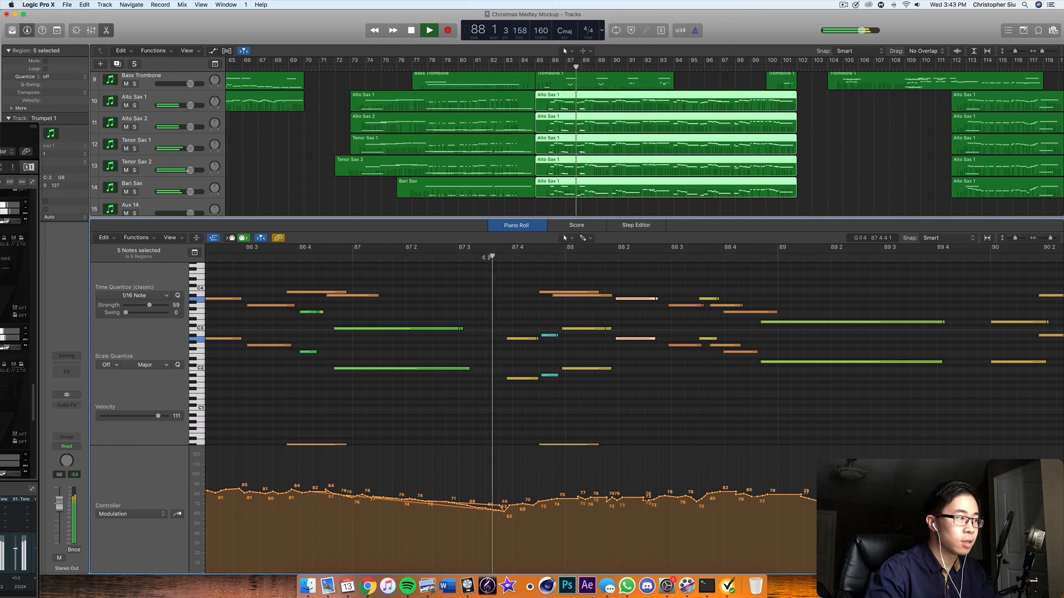
key("space")
scroll(486, 258, "left", 1)
key("space")
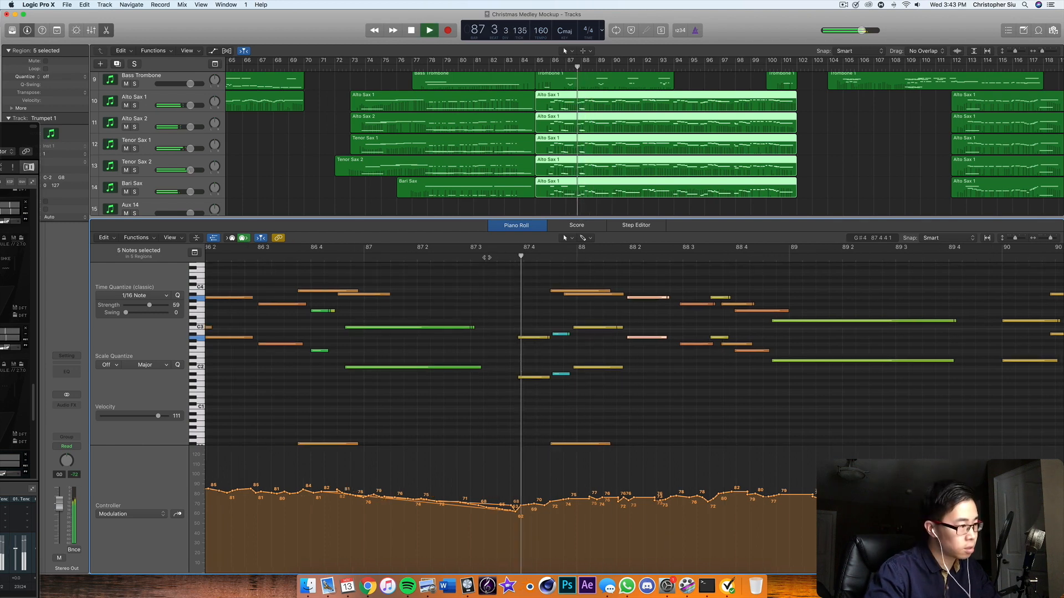
left_click(486, 258)
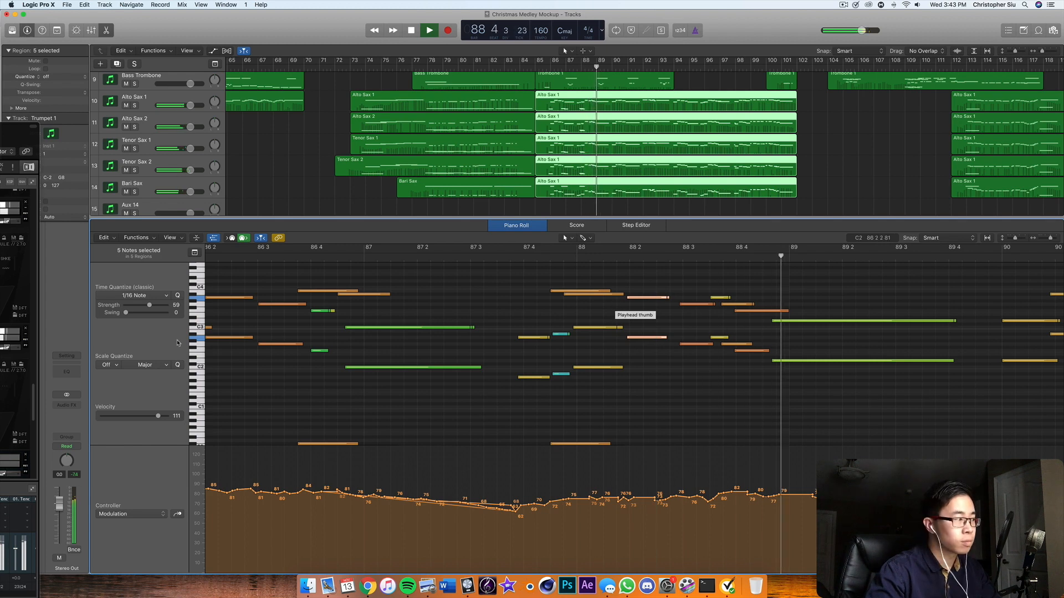
key("space")
Try lengthening the notes on bar 88 in all five saxophone regions to overlap the beat 2 notes, and play the transition
left_click_drag(606, 313, 634, 370)
left_click(509, 257)
key("space")
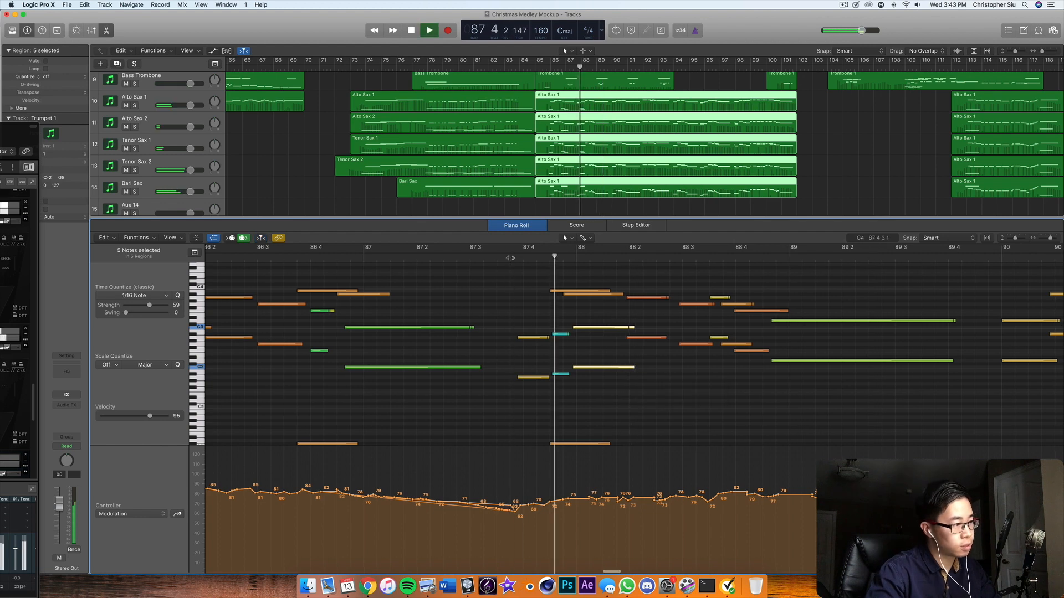
key("space")
key("space")
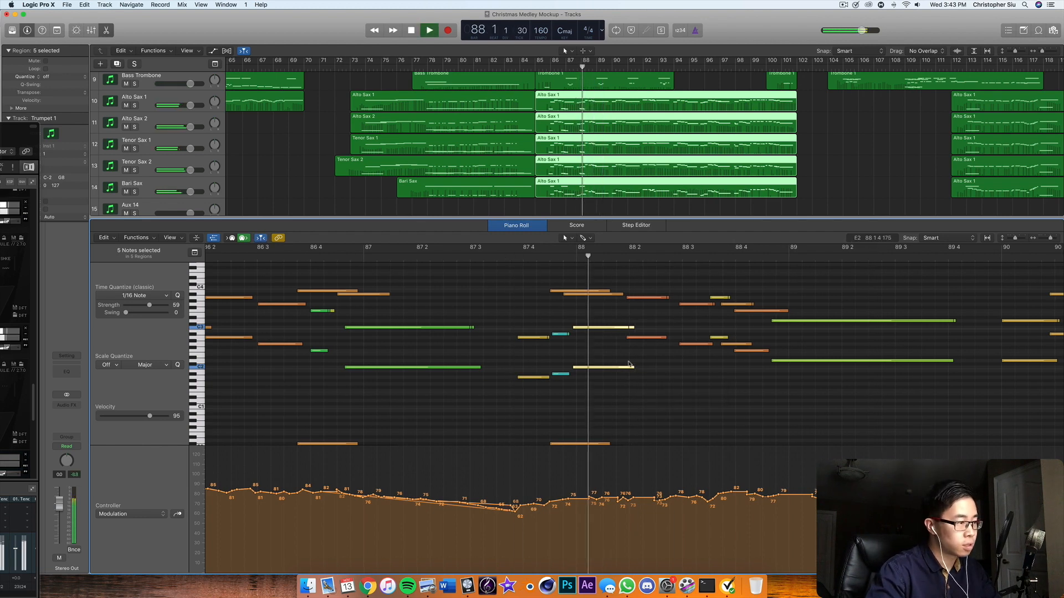
key("space")
Bring up the Kontakt instrument window and examine the Baritone Sax Multi's dynamics, mixer and articulation pages
left_click_drag(10, 132, 427, 34)
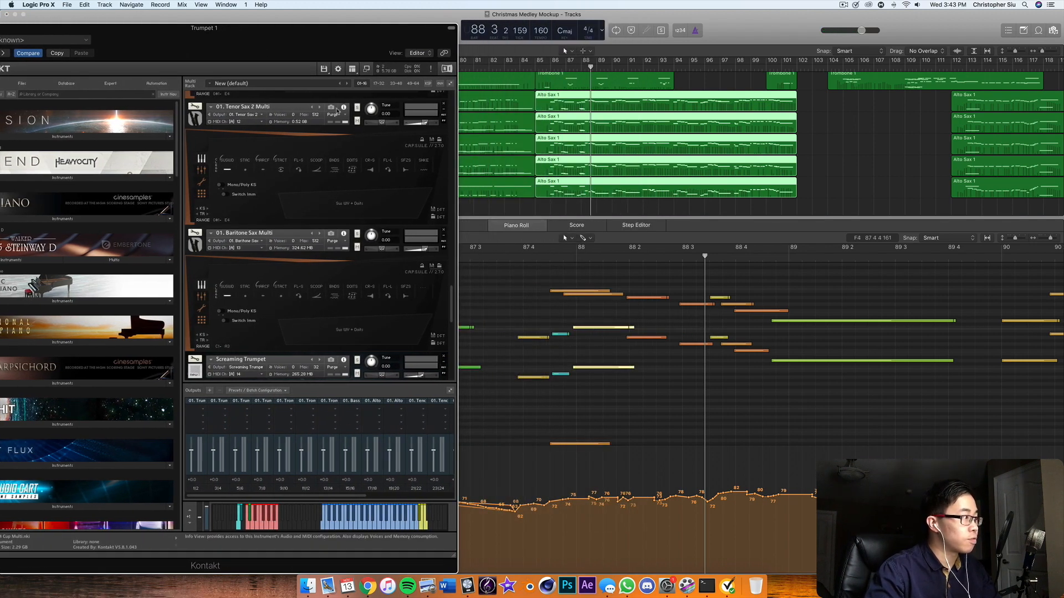
scroll(342, 160, "up", 1)
left_click(202, 303)
left_click(202, 313)
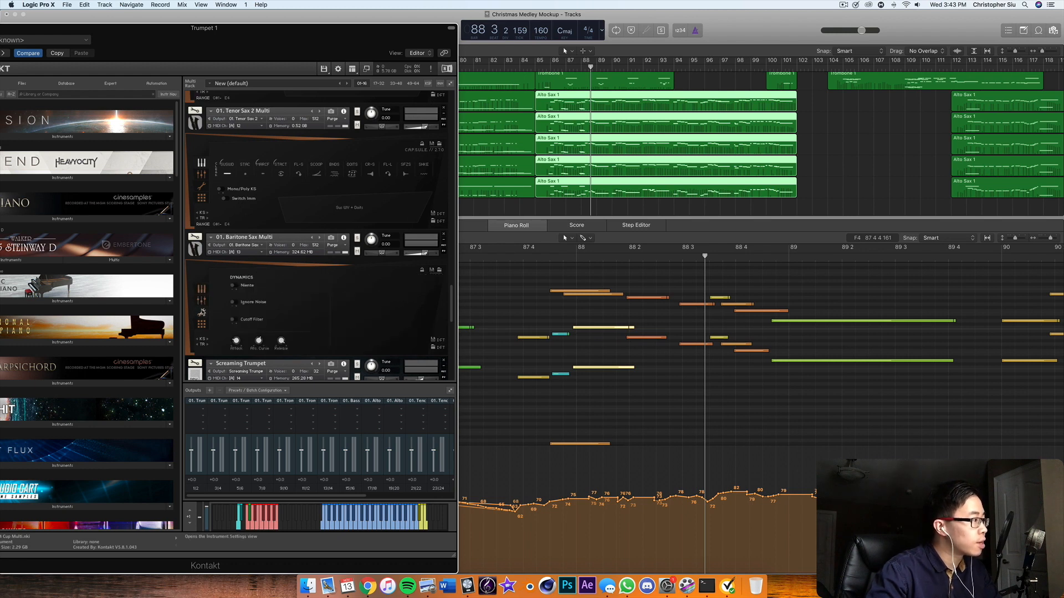
left_click(201, 302)
scroll(227, 311, "up", 1)
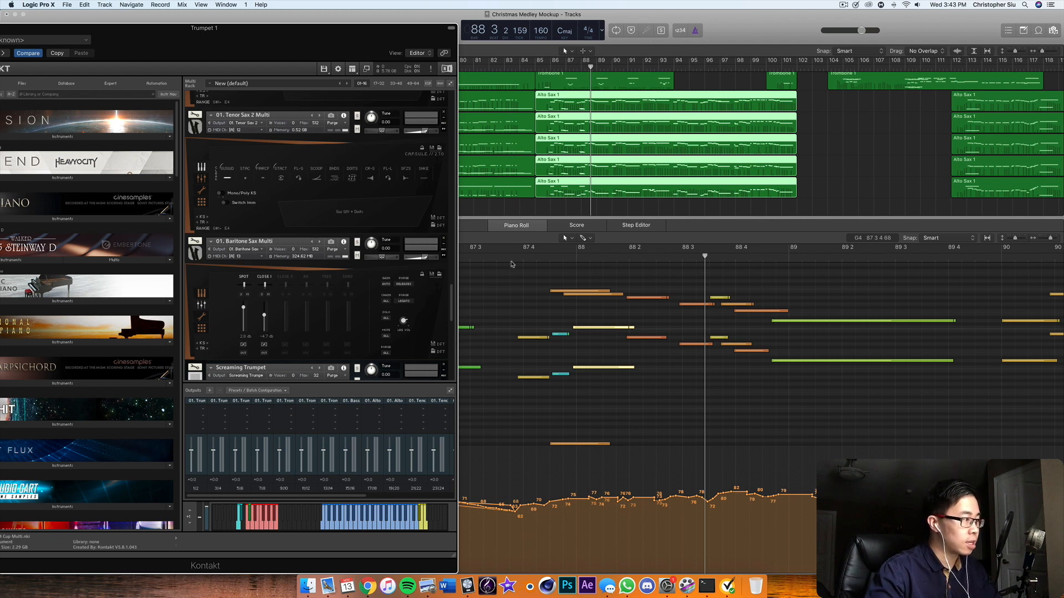
left_click(202, 319)
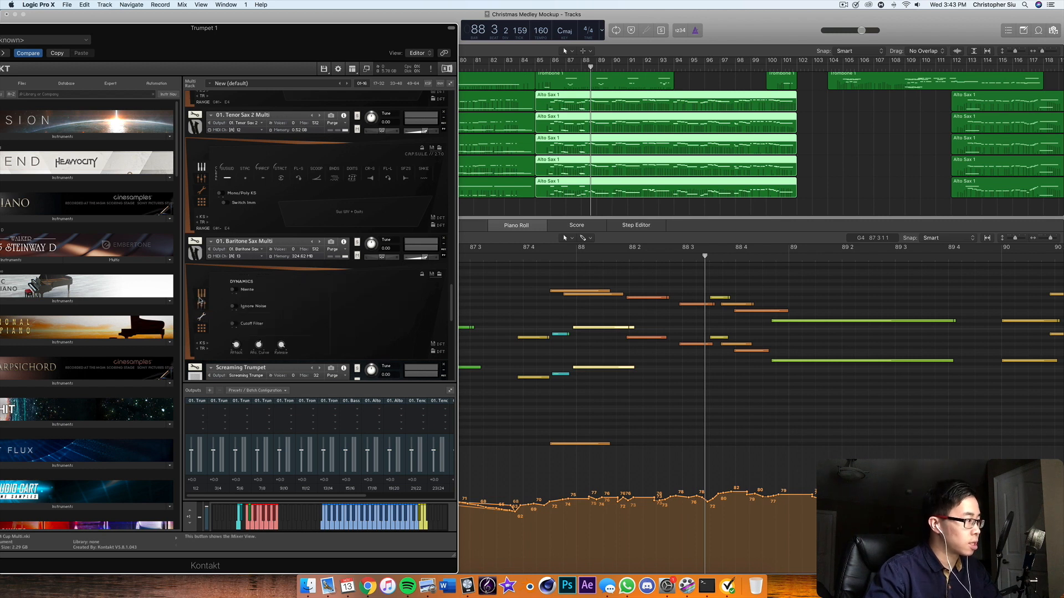
left_click(201, 294)
Shorten the notes on bar 88 in all five saxophone regions to end before beat 2, and play on into bar 91
left_click(494, 257)
key("space")
key("space")
left_click_drag(617, 314, 635, 373)
left_click_drag(629, 369, 620, 372)
left_click(514, 256)
key("space")
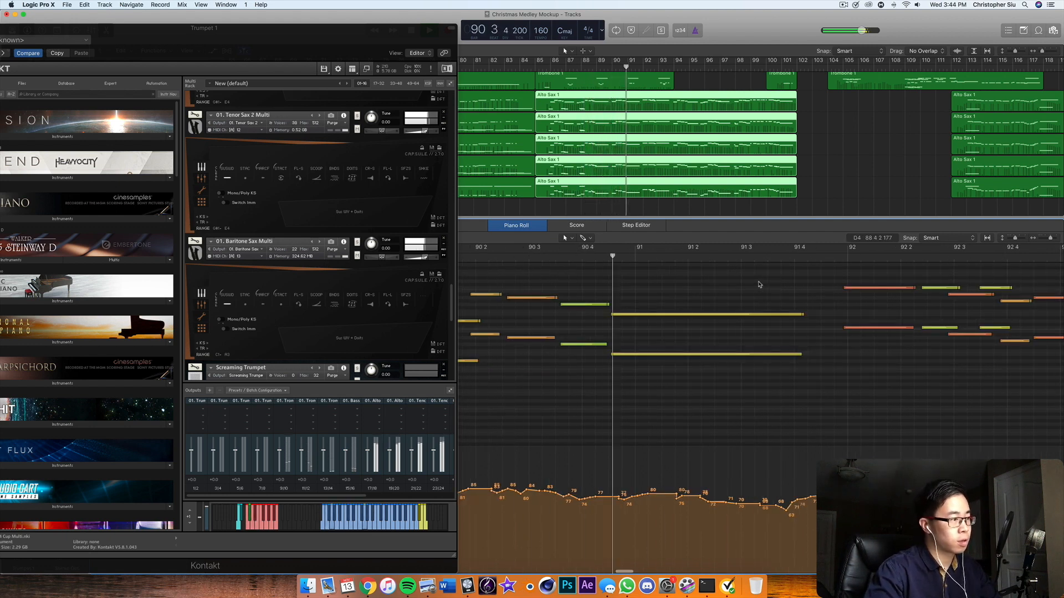
Shorten the first notes of bar 90 in all five saxophone regions and nudge the beat 2 notes slightly
left_click_drag(562, 317, 579, 361)
left_click_drag(603, 274, 602, 338)
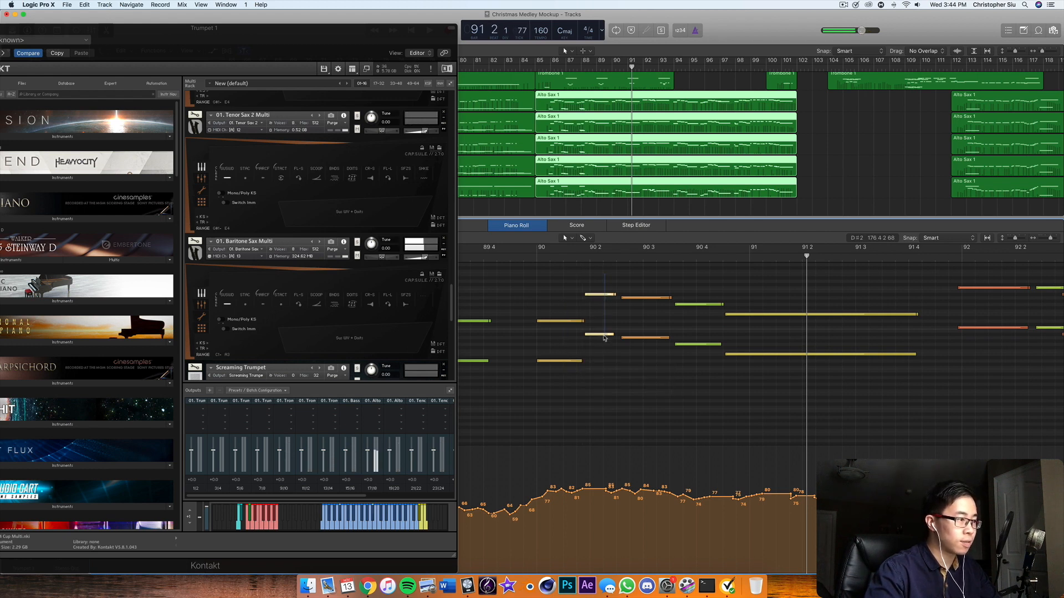
left_click_drag(604, 338, 602, 334)
Try to paste the upper bar 88 keyswitch before beat 2 of bar 90 with all five saxophone regions open
scroll(587, 340, "left", 10)
scroll(575, 374, "down", 3)
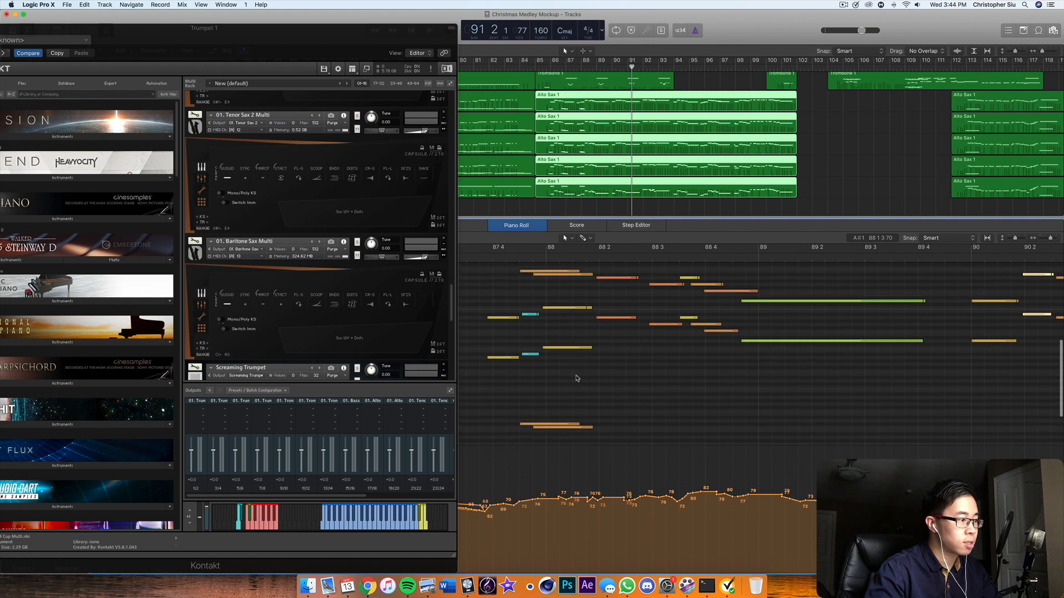
left_click_drag(1050, 239, 1049, 243)
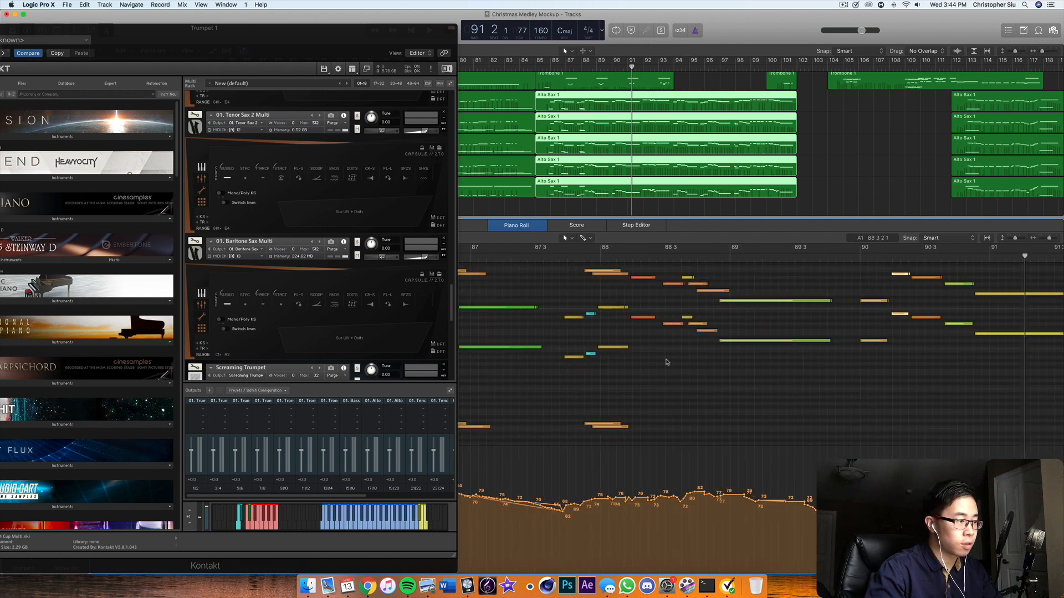
left_click(885, 257)
key("super+v")
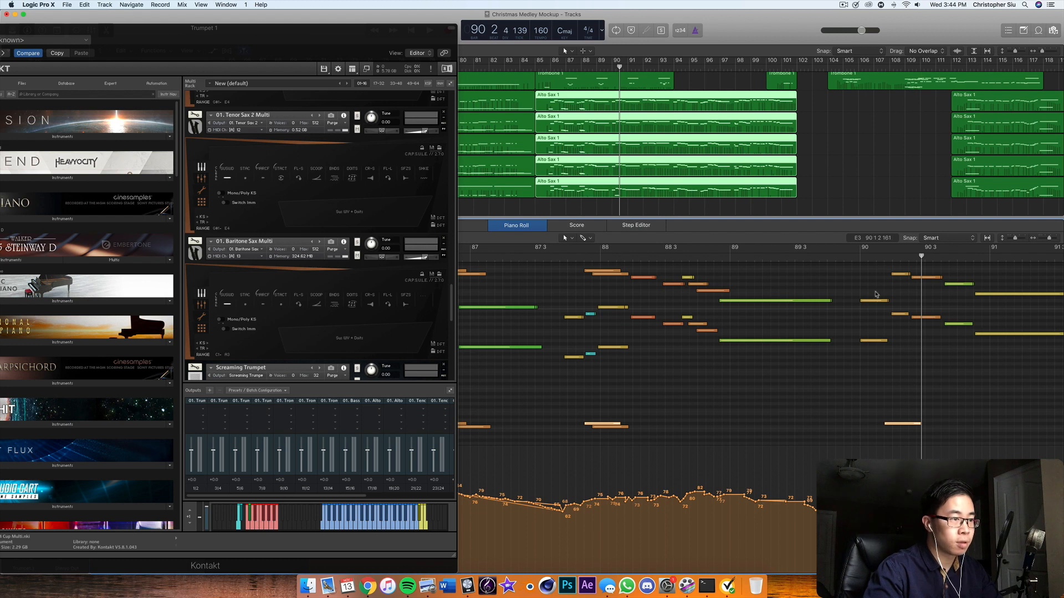
key("space")
Open only the Alto Sax 1 region and paste its upper bar 88 keyswitch just before beat 2 of bar 90
left_click(807, 132)
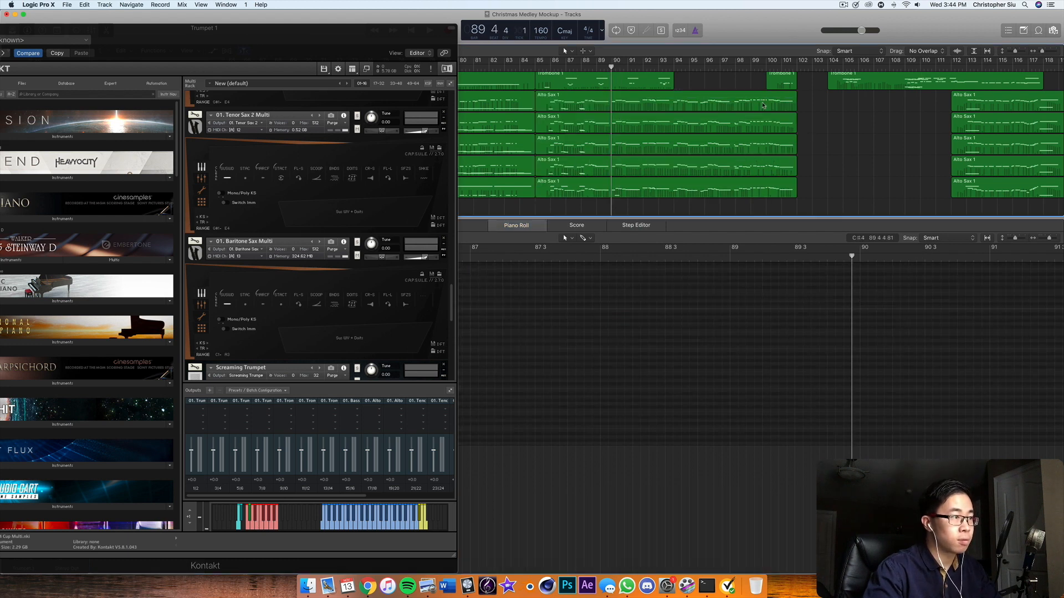
left_click(828, 259)
left_click(884, 262)
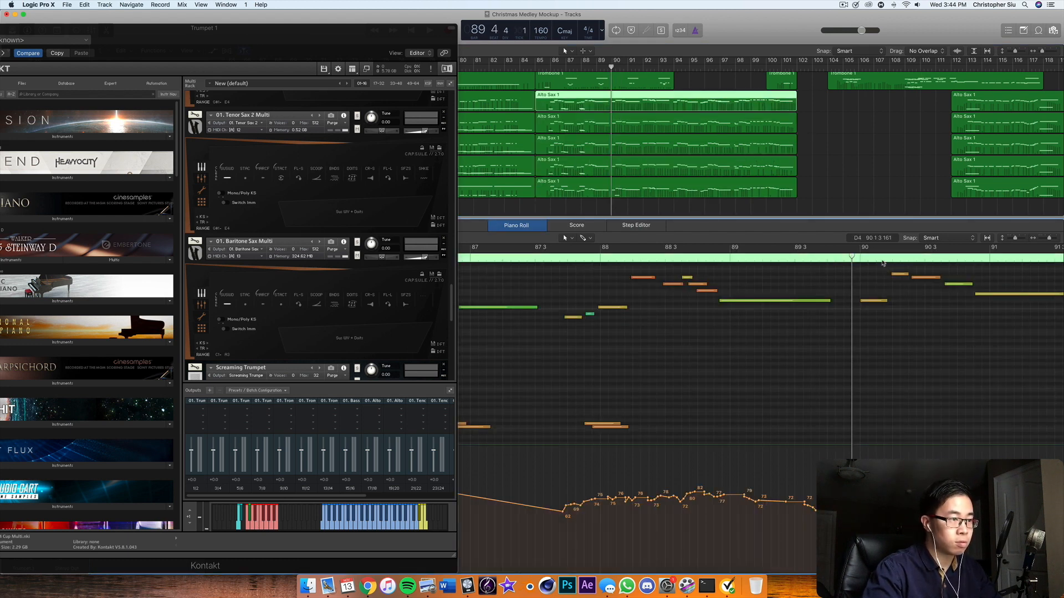
key("super+v")
Open the Alto Sax 2 region and select its upper bar 88 keyswitch for copying
left_click(581, 127)
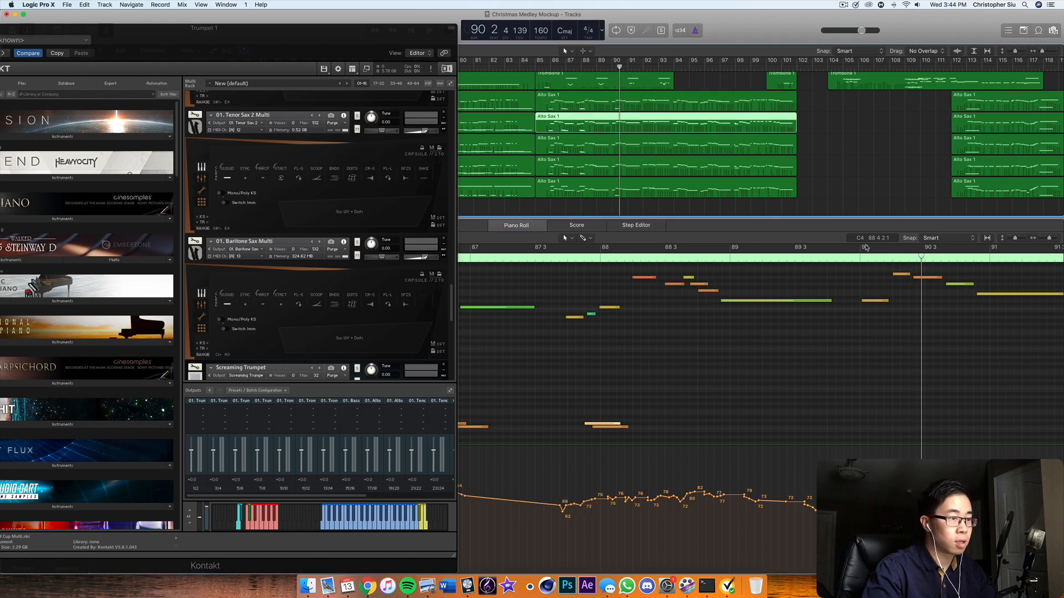
In the Bari Sax track's region, copy the low keyswitch note at bar 90 up to the pitch of the first bar 88 keyswitch
left_click(660, 148)
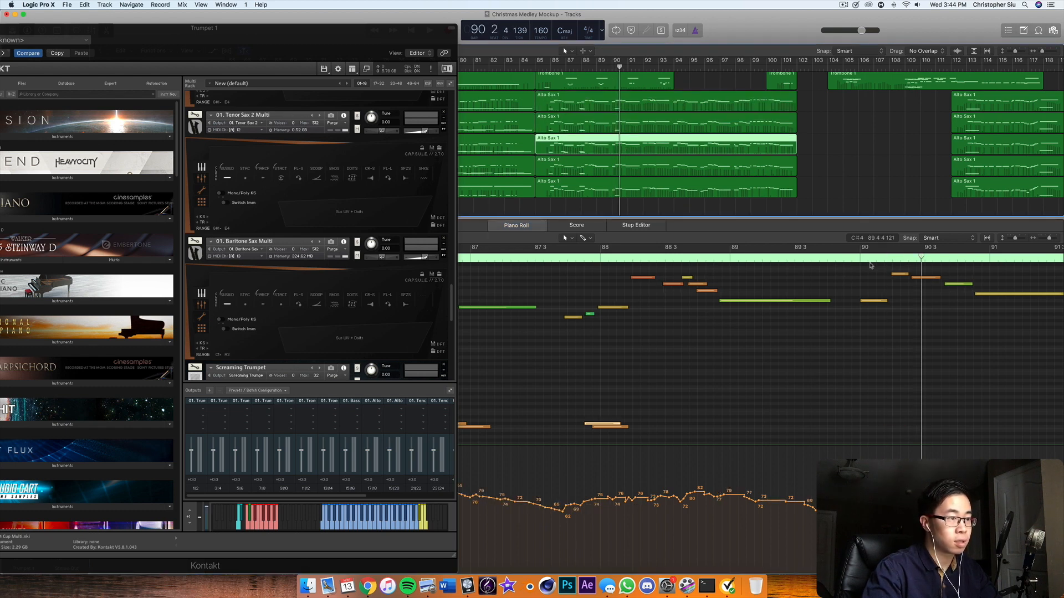
left_click(586, 161)
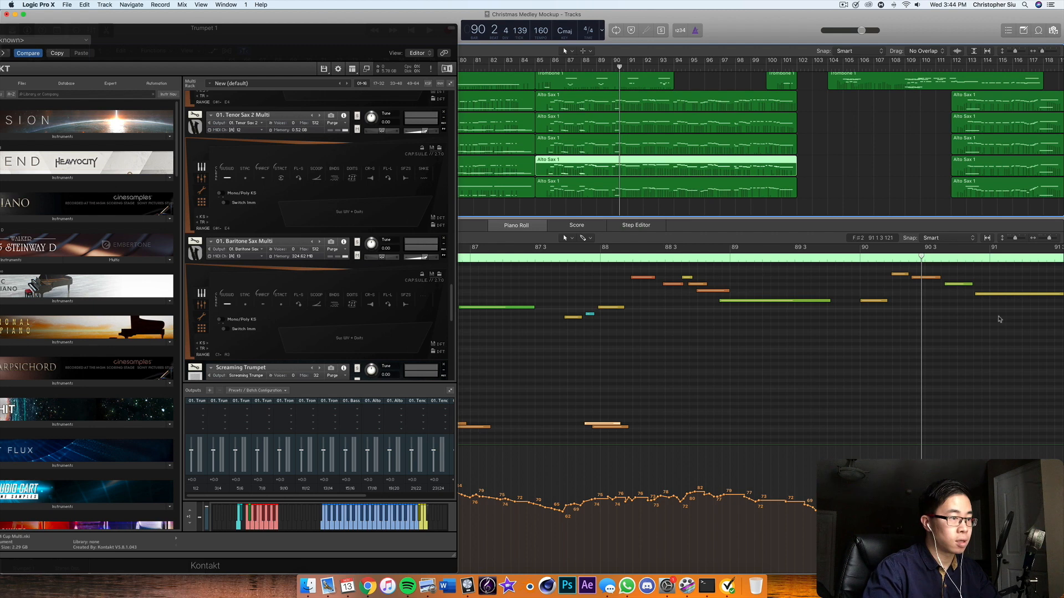
left_click(616, 192)
scroll(893, 426, "up", 1)
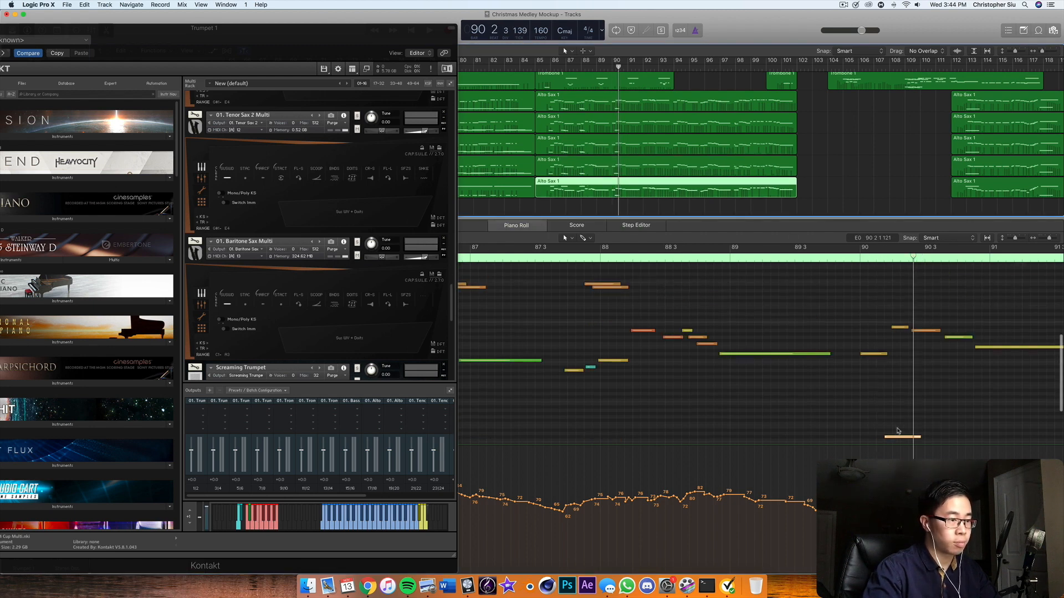
scroll(884, 435, "right", 1)
left_click_drag(878, 439, 873, 285)
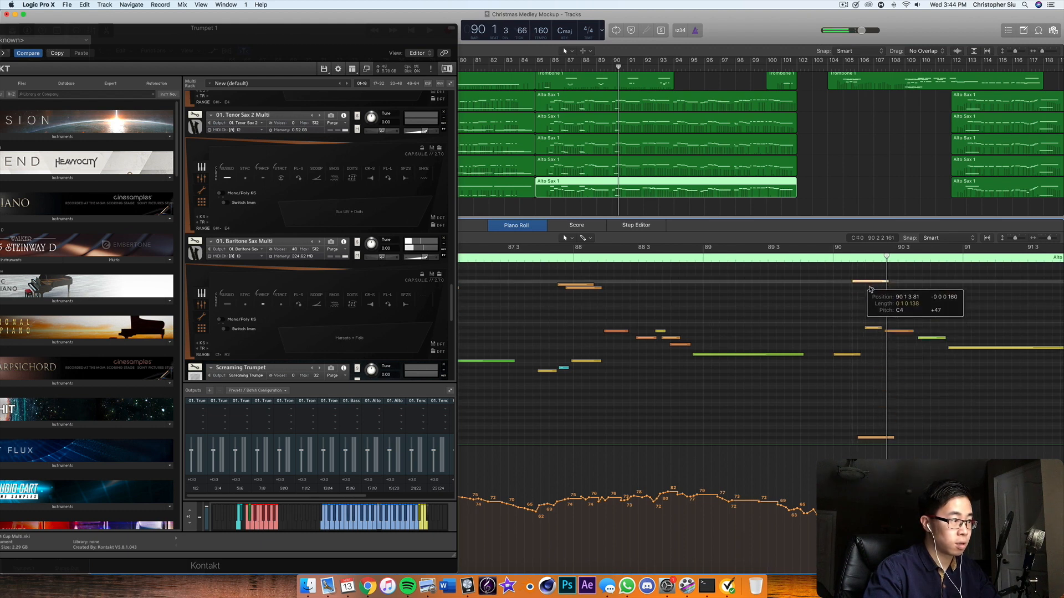
left_click_drag(860, 286, 871, 287)
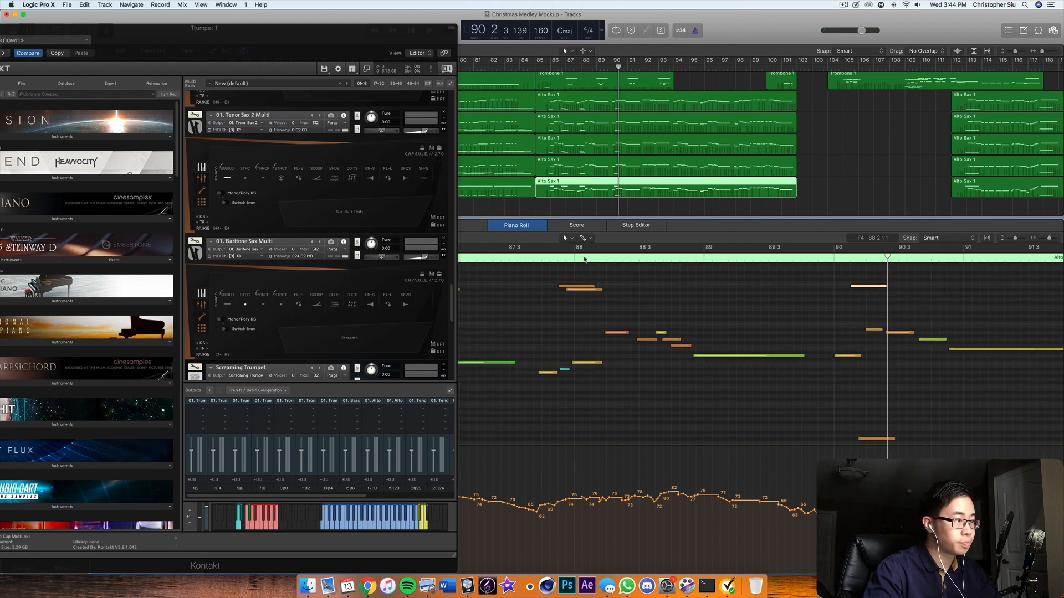
Paste a copy of the second bar 88 keyswitch near bar 90 beat 2 in the Bari Sax region and shift it slightly earlier
left_click(863, 259)
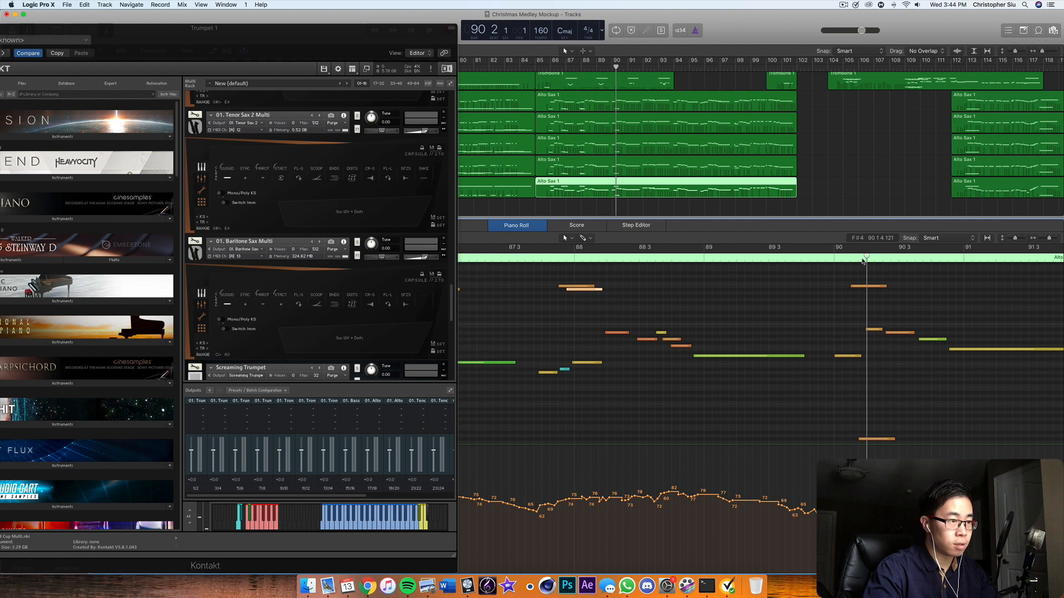
left_click(880, 260)
key("super+v")
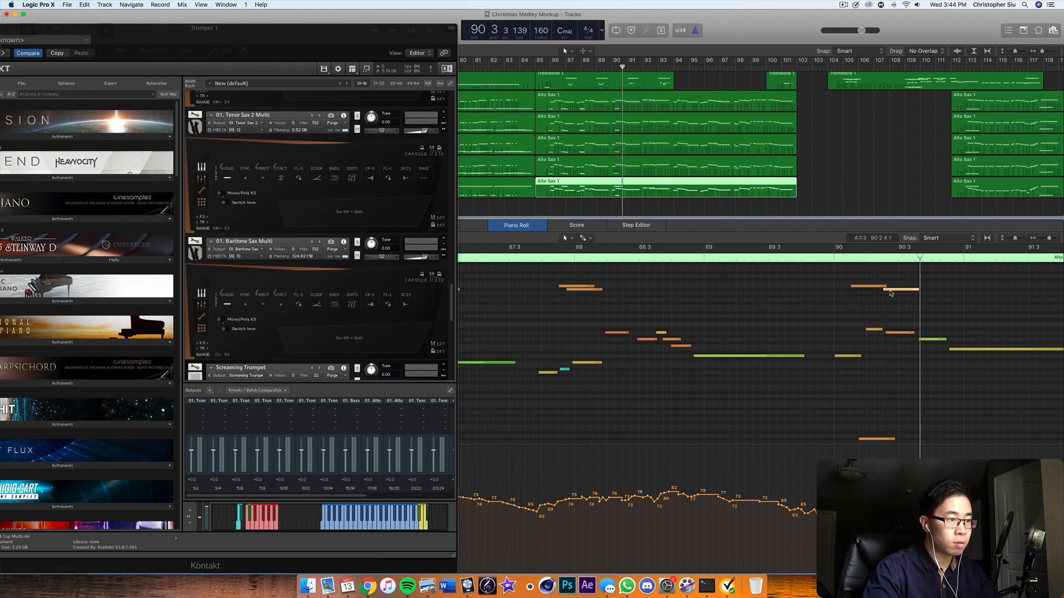
left_click_drag(889, 291, 884, 291)
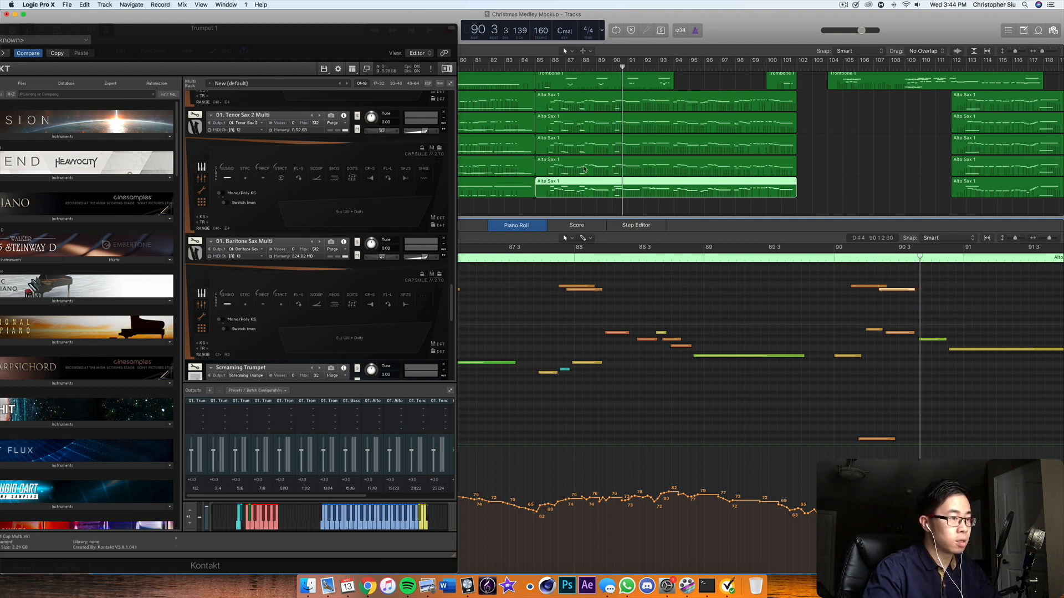
Paste a keyswitch note near bar 90 beat 2 in the Tenor Sax 2 region and lower it to the second bar 88 keyswitch's pitch
left_click(582, 166)
left_click(847, 412)
left_click(877, 260)
key("super+v")
scroll(899, 411, "down", 1)
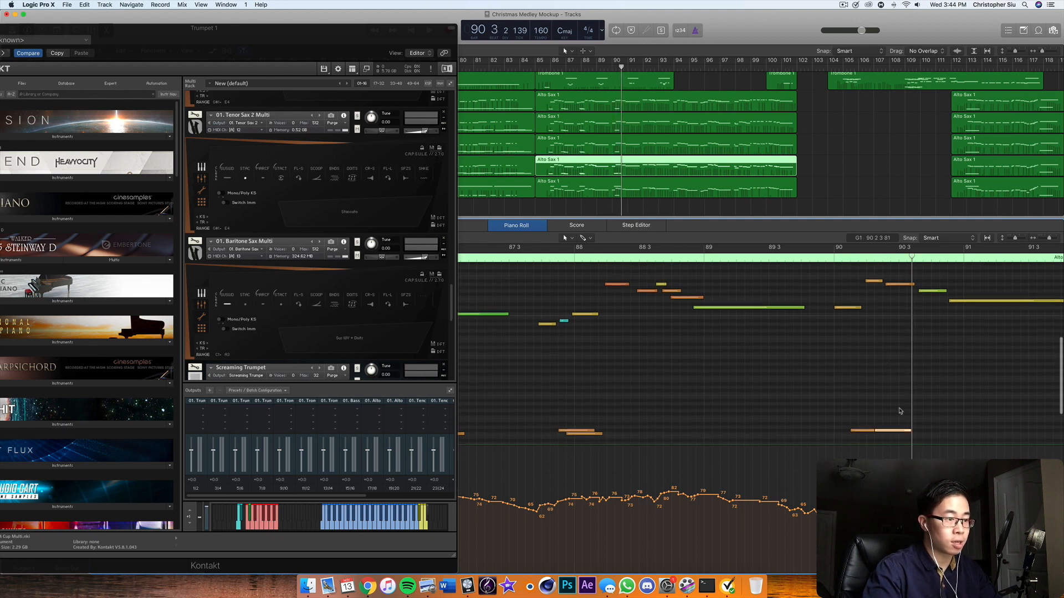
left_click_drag(880, 431, 881, 435)
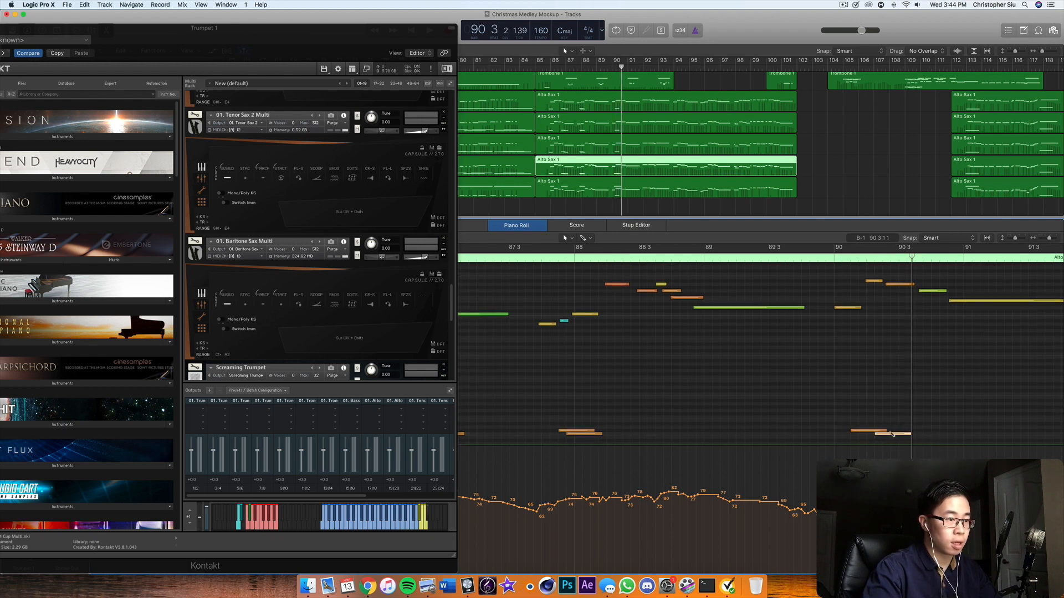
Paste the second keyswitch note near bar 90 beat 2 in the Tenor Sax 1 and Alto Sax 2 regions, shifting the Alto Sax 2 one slightly later
left_click(646, 148)
left_click(873, 258)
key("super+v")
left_click(669, 128)
left_click(870, 260)
key("super+v")
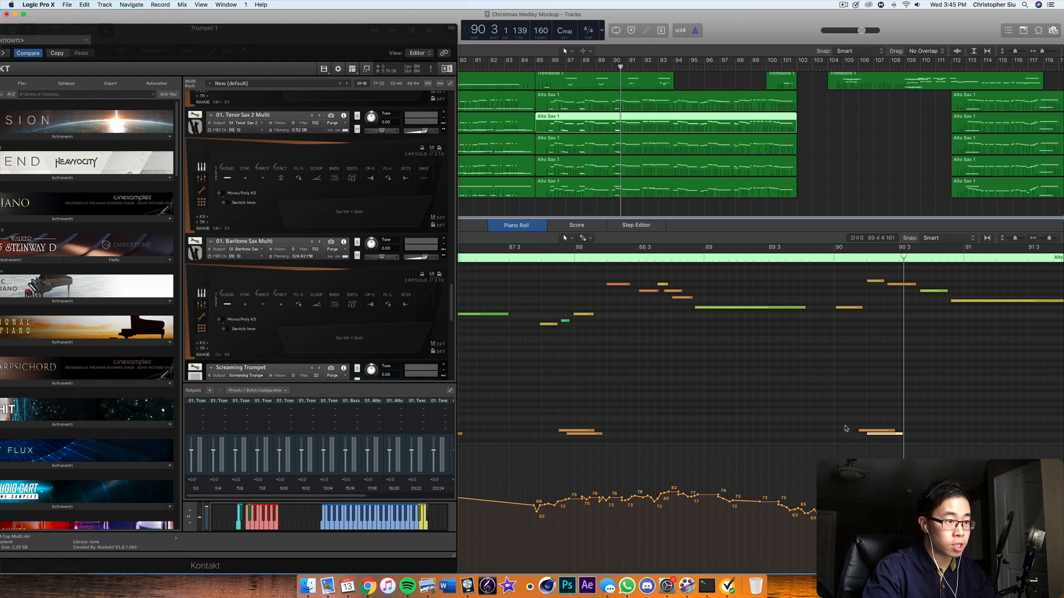
left_click_drag(878, 435, 886, 436)
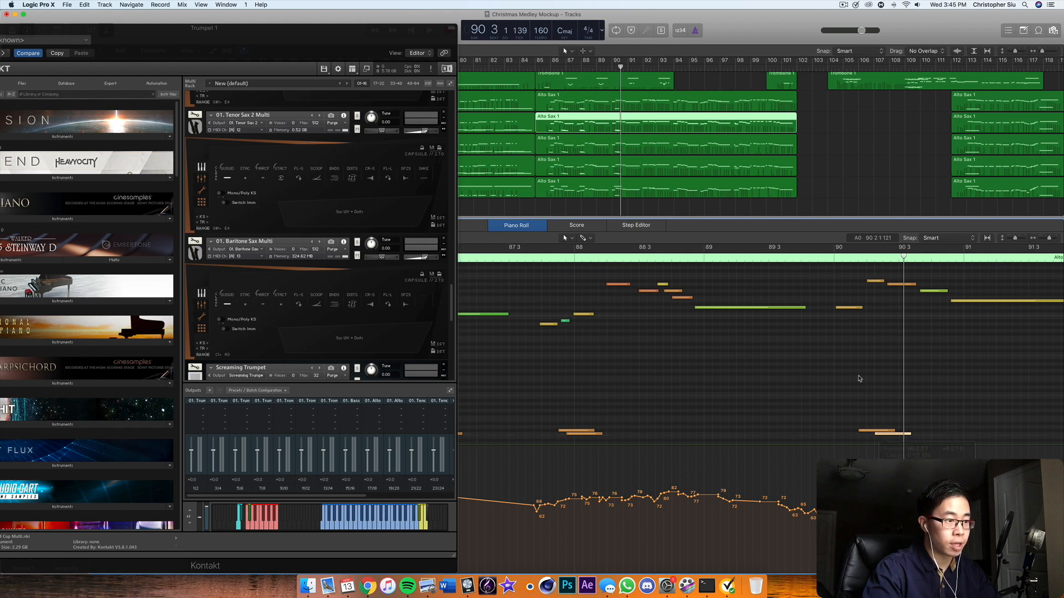
Paste the second keyswitch note in the Alto Sax 1 region and move it to position 90 2 1 161
left_click(614, 100)
left_click(872, 259)
key("super+v")
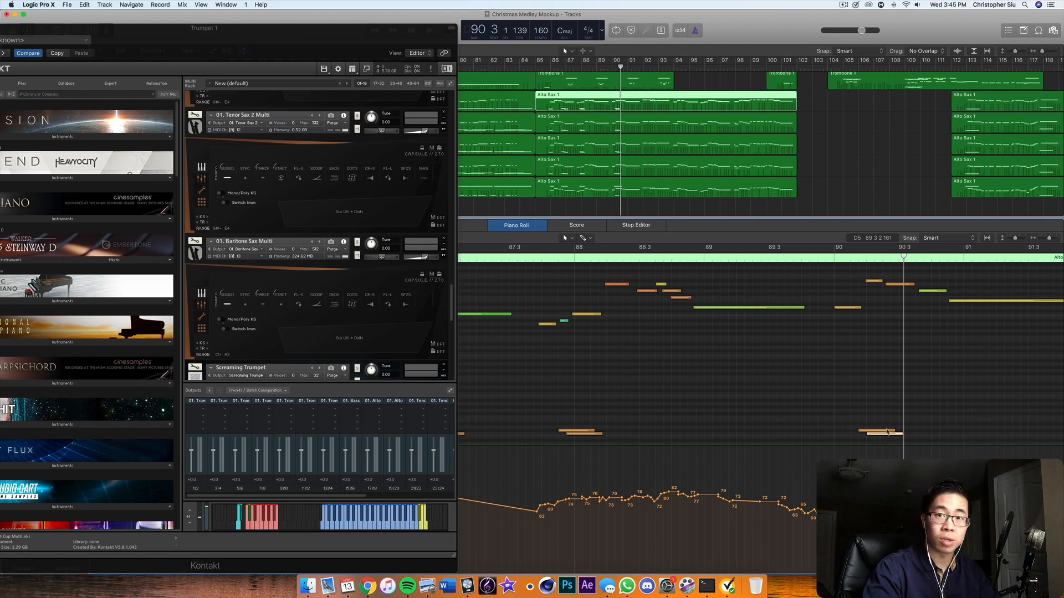
left_click_drag(884, 436, 889, 435)
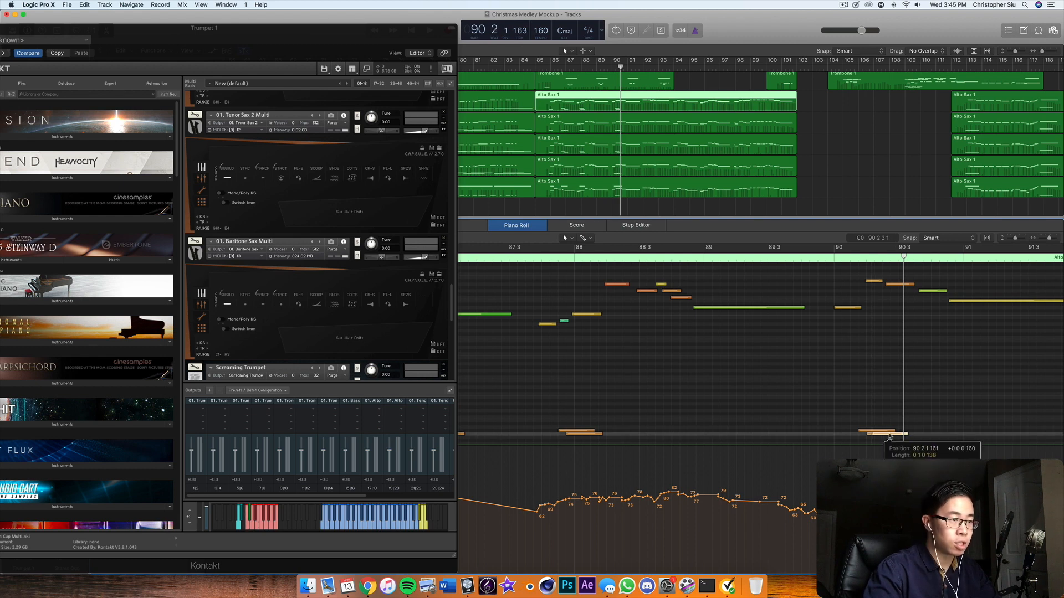
Play back the passage from just before bar 90 to check the new keyswitches
left_click(803, 259)
key("space")
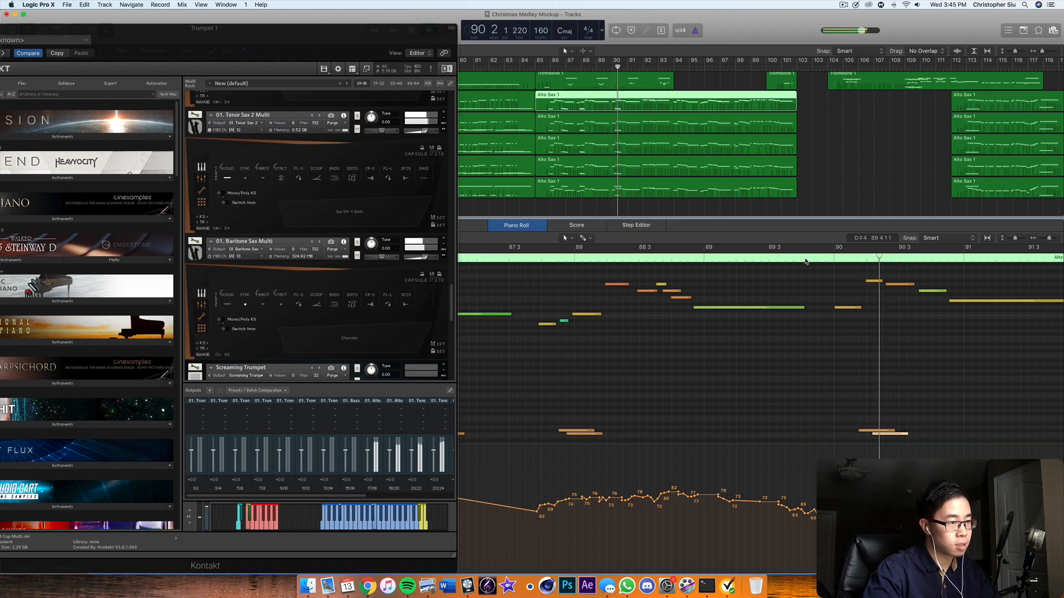
key("space")
key("space")
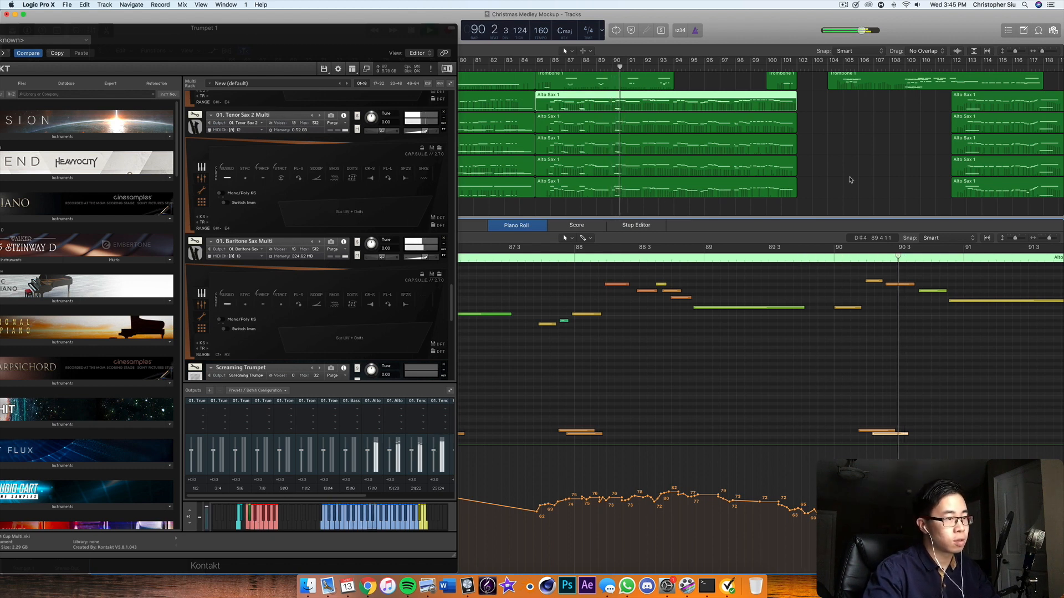
Select the five sax regions starting at bar 85 together and play them from just before bar 90
left_click_drag(800, 186, 787, 91)
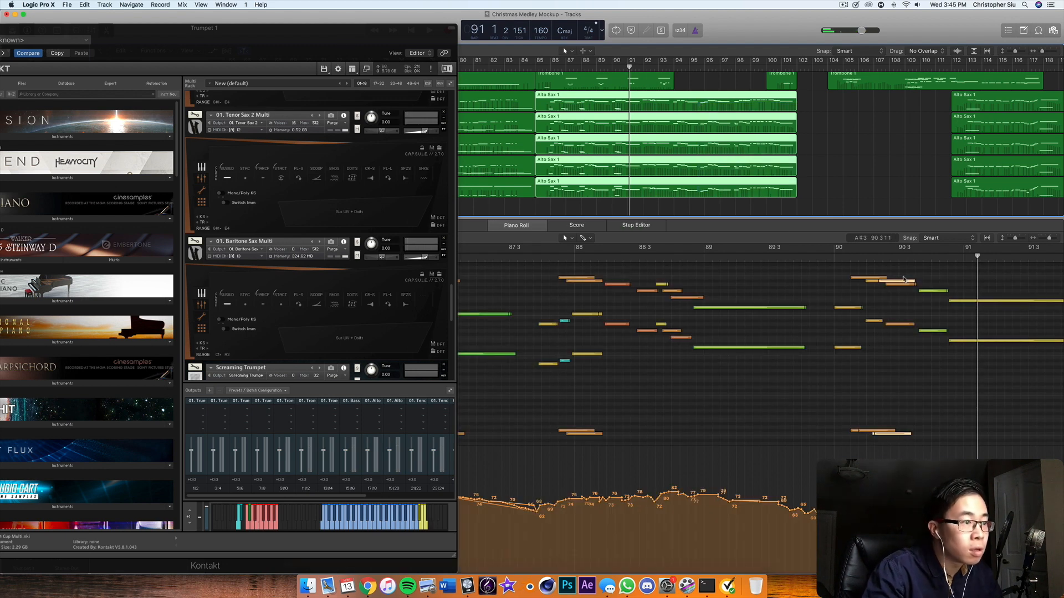
left_click(825, 258)
key("space")
Select the five saxes' short melody notes just before bar 90 beat 2, uncover the velocity control, and set their velocity to 46
left_click(884, 283)
left_click(881, 293)
left_click(883, 282)
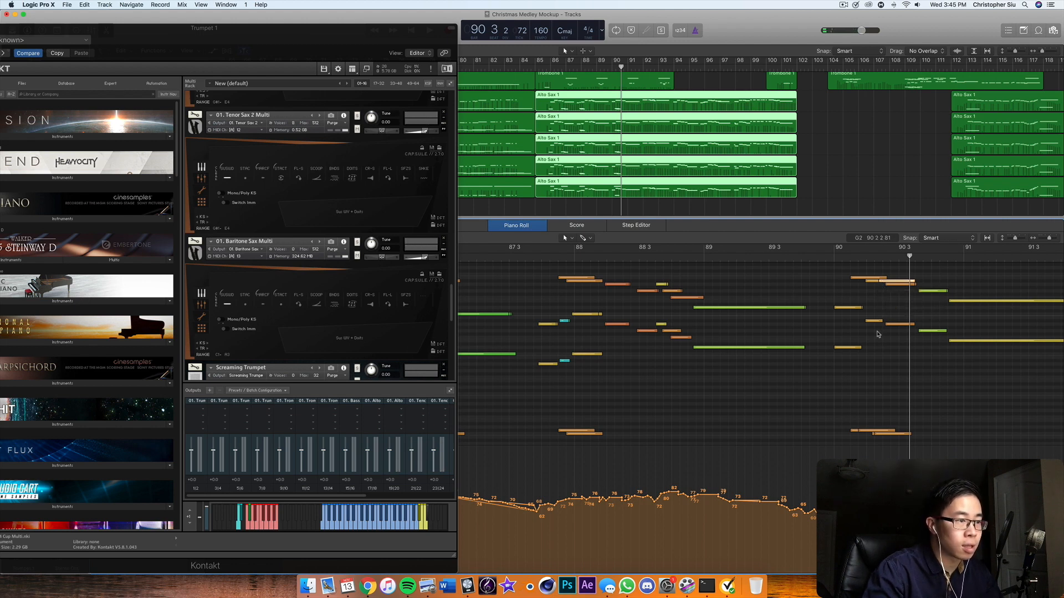
left_click_drag(868, 315, 871, 280)
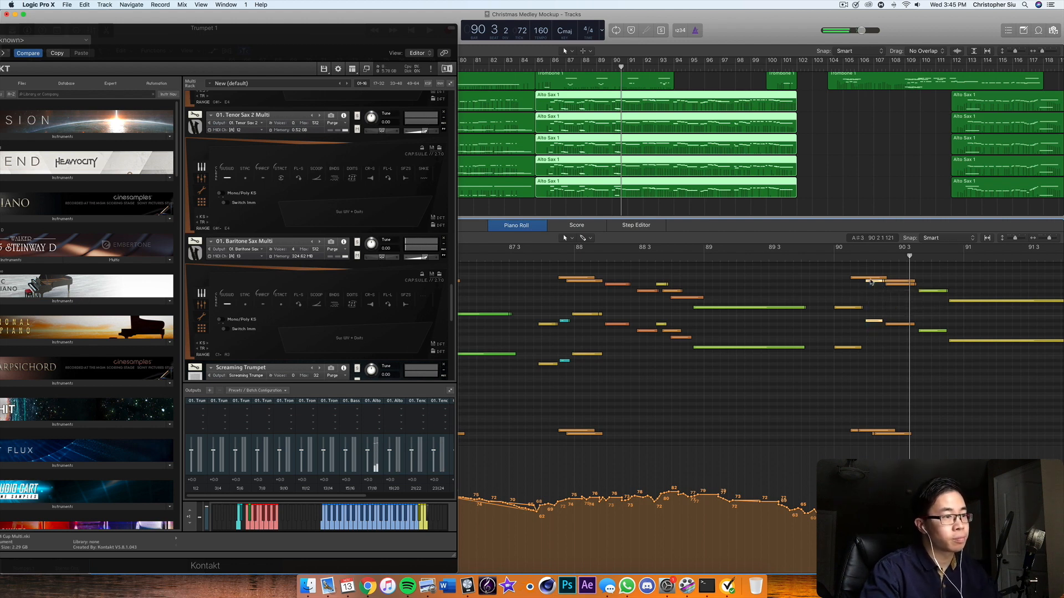
left_click_drag(333, 44, 0, 132)
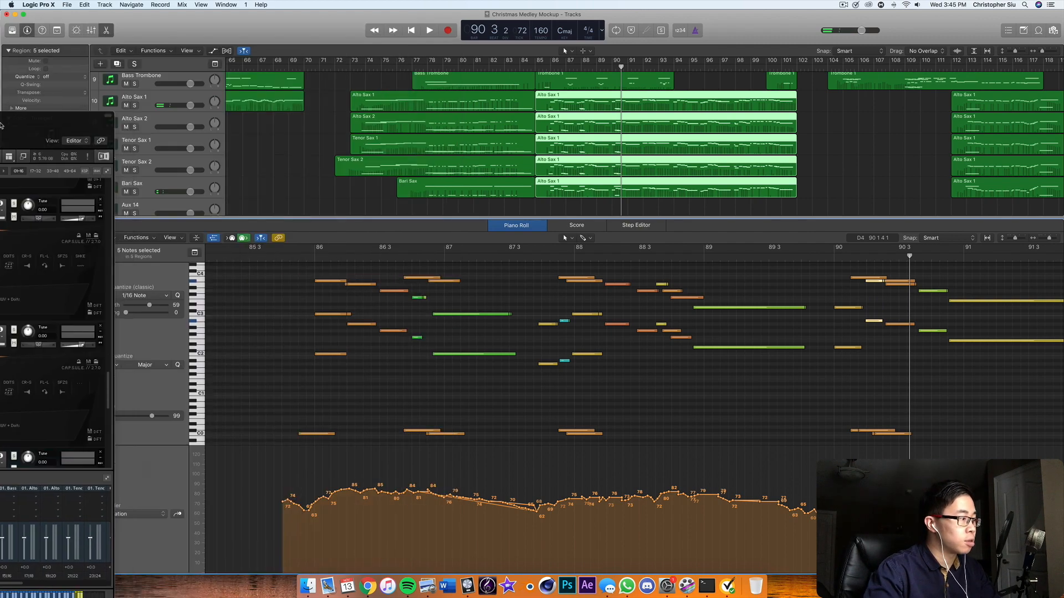
left_click(126, 419)
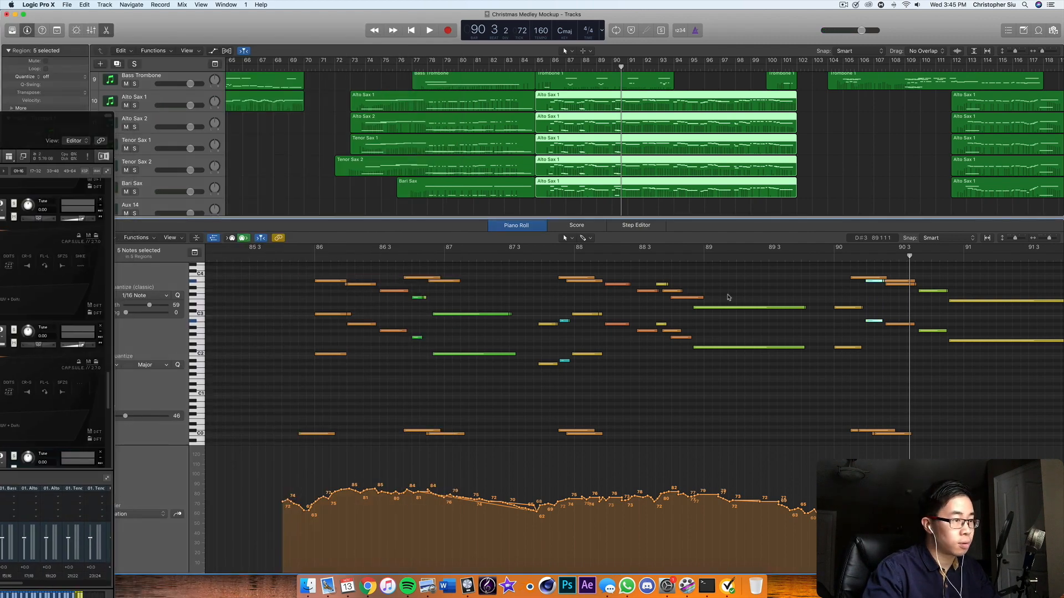
Play from just before bar 90 and set the five selected notes' velocity to 64
left_click(825, 256)
key("space")
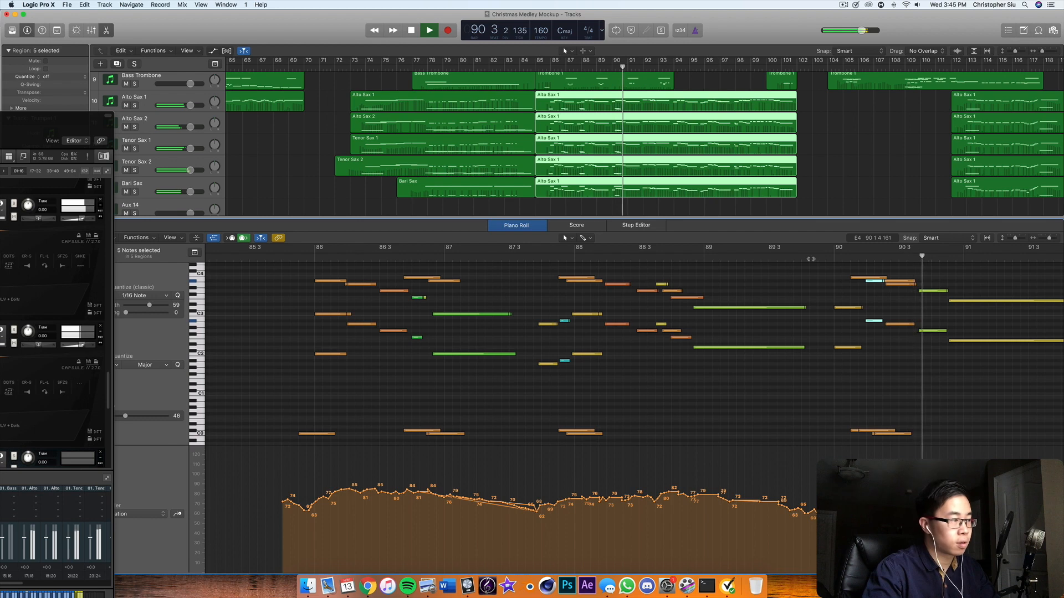
left_click(134, 417)
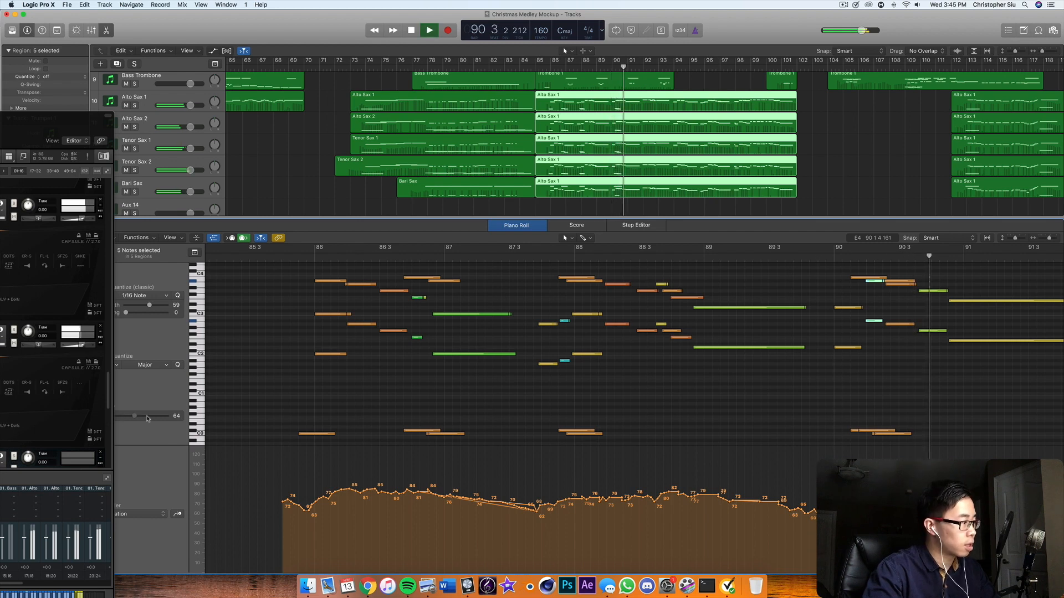
Replay the sax passage around bar 90 to judge the velocity of the short notes
left_click(811, 258)
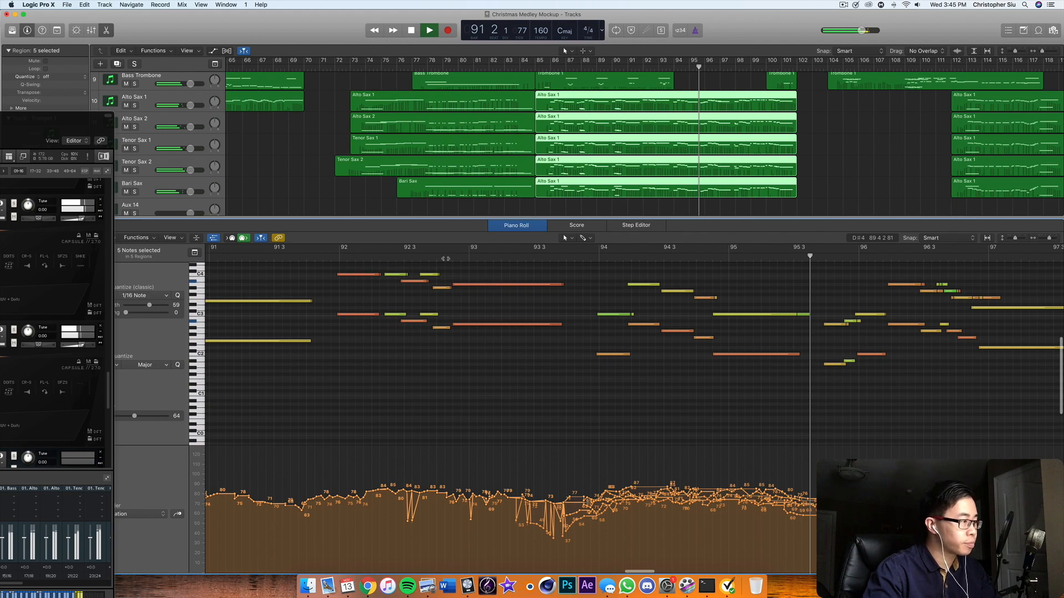
key("space")
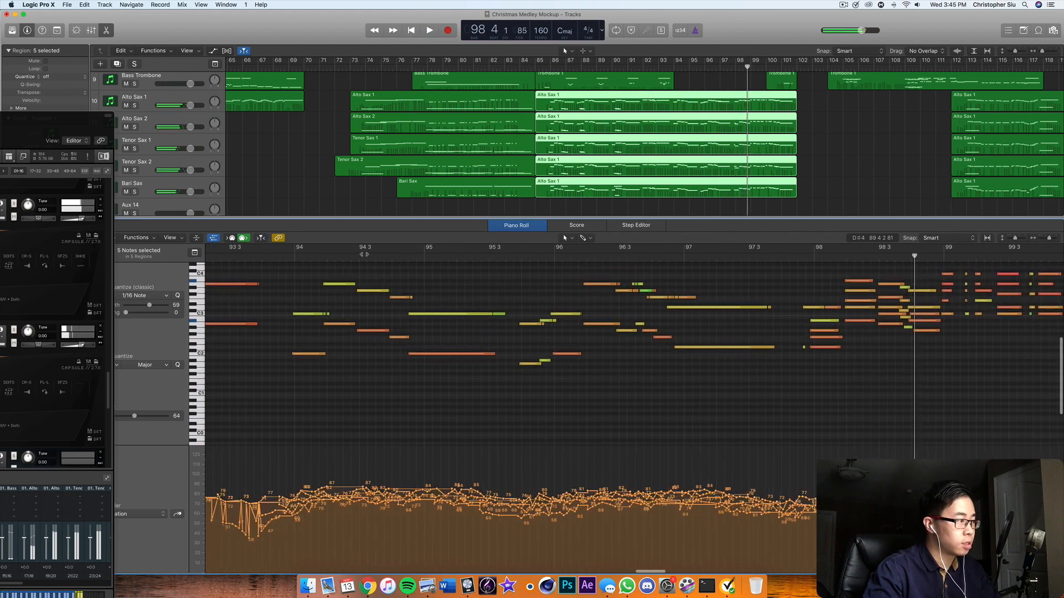
left_click(272, 256)
key("space")
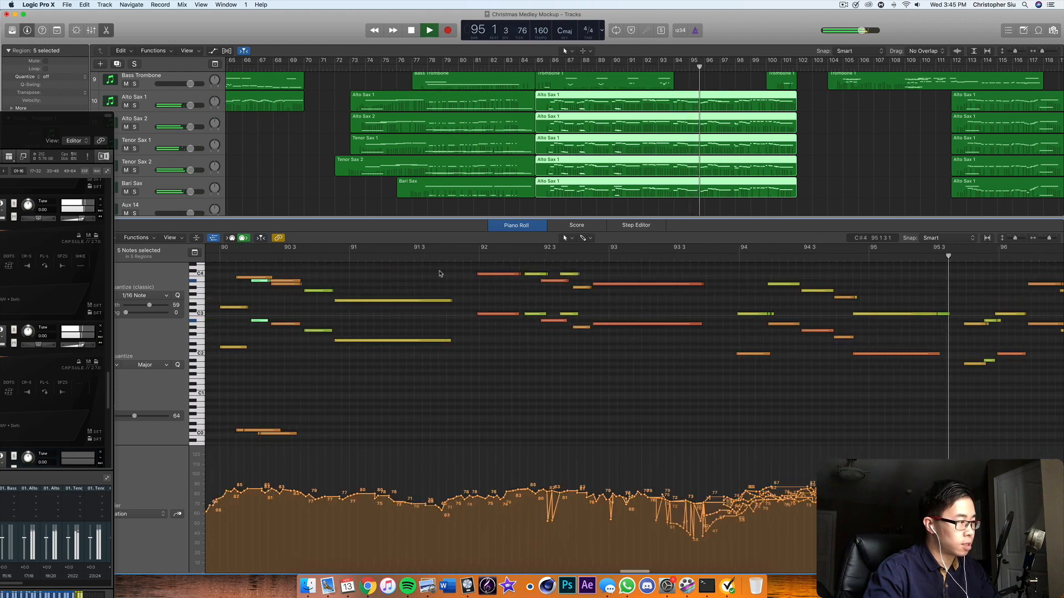
key("space")
left_click(266, 253)
key("space")
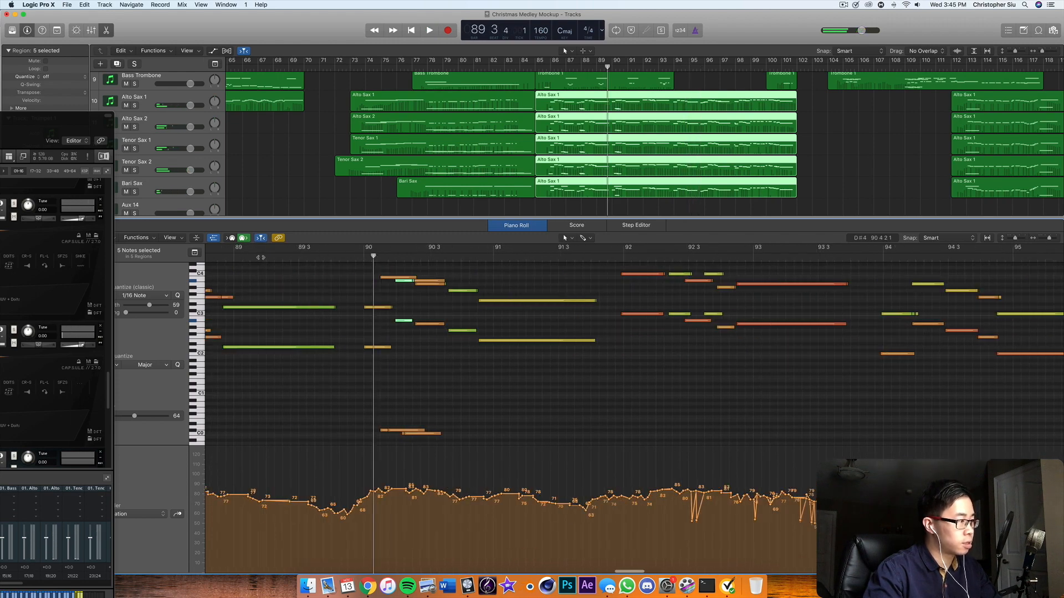
Play from just before bar 90 and set the five selected notes' velocity to 83
left_click(443, 256)
left_click(443, 257)
key("space")
left_click(144, 416)
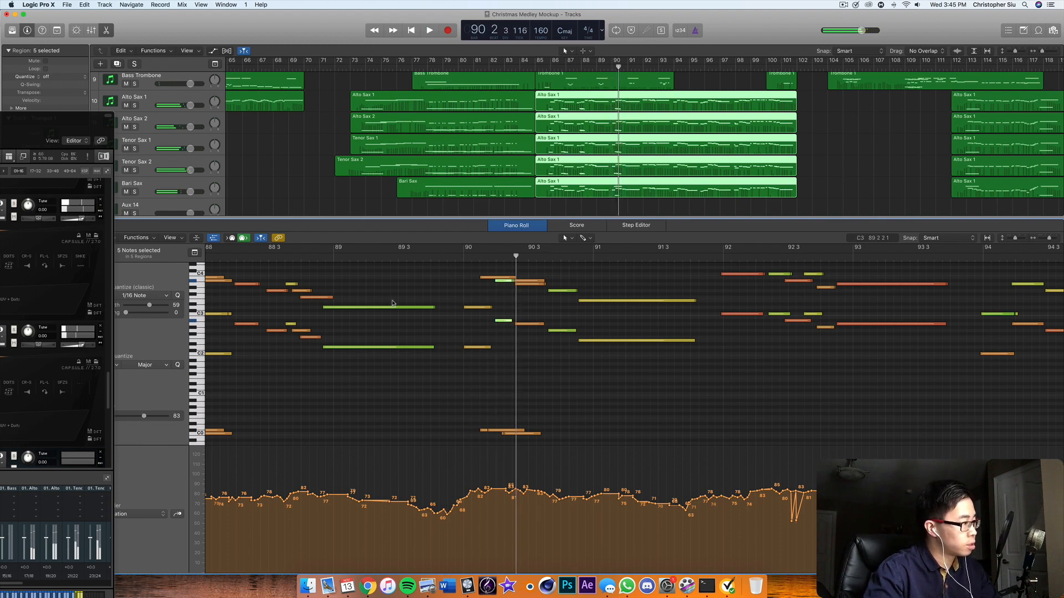
Listen to the passage from just before bar 90 again and inspect the short A#3 note
left_click(444, 257)
key("space")
left_click(443, 257)
left_click(506, 301)
key("space")
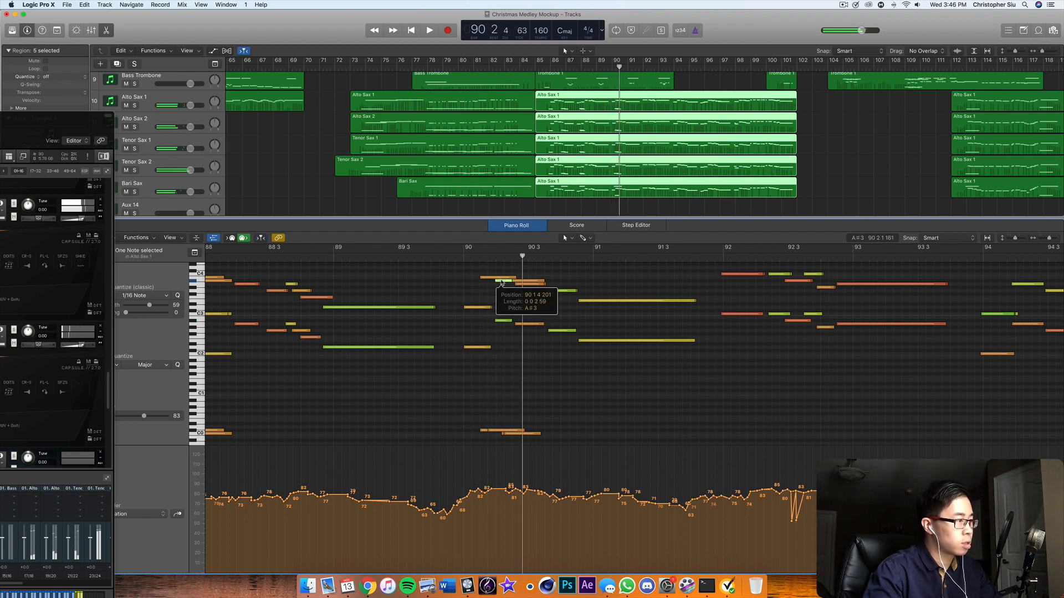
Open only the Alto Sax 1 region and set its short A#3 note before bar 90 beat 2 to velocity 77, checking it in playback
left_click(677, 93)
left_click(676, 94)
left_click(503, 282)
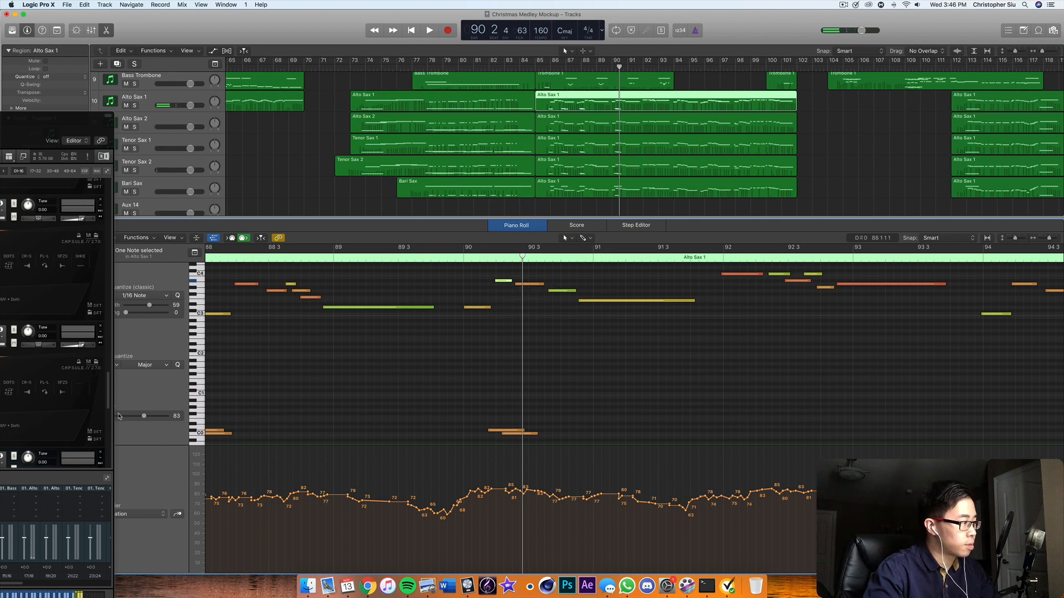
left_click(458, 259)
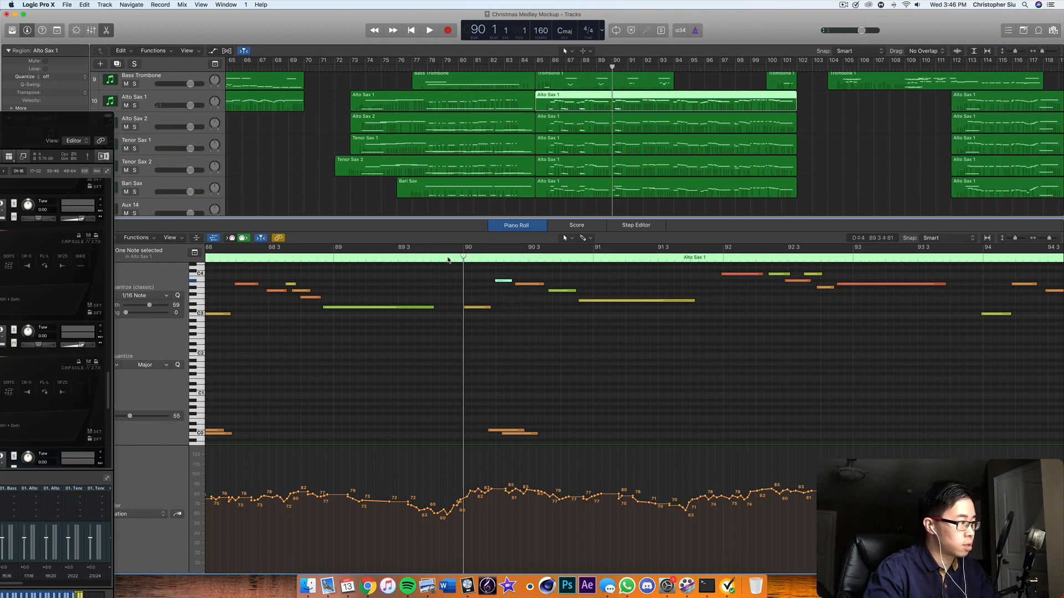
key("space")
left_click(449, 258)
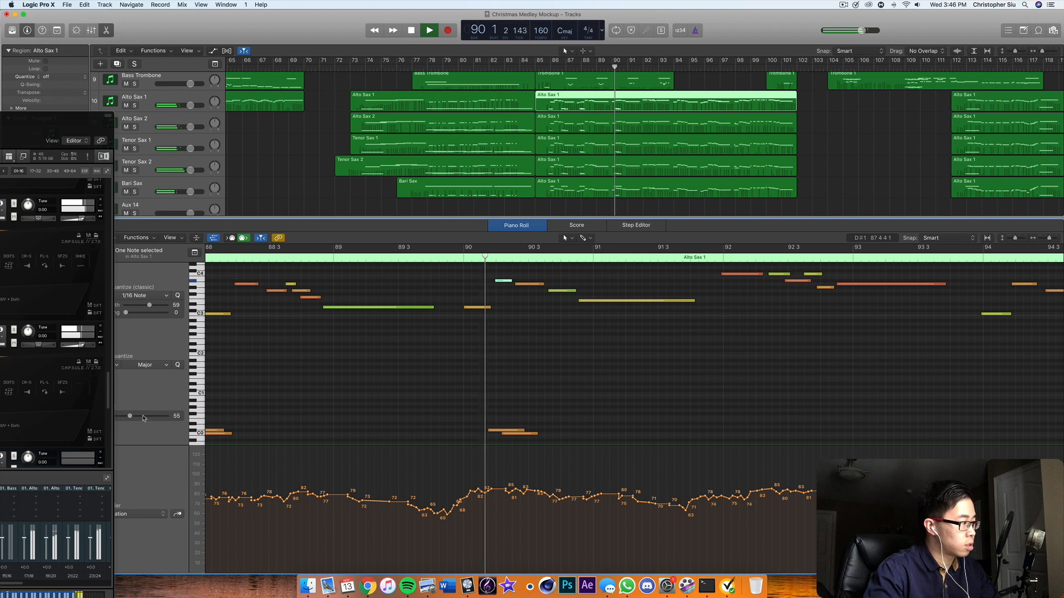
key("space")
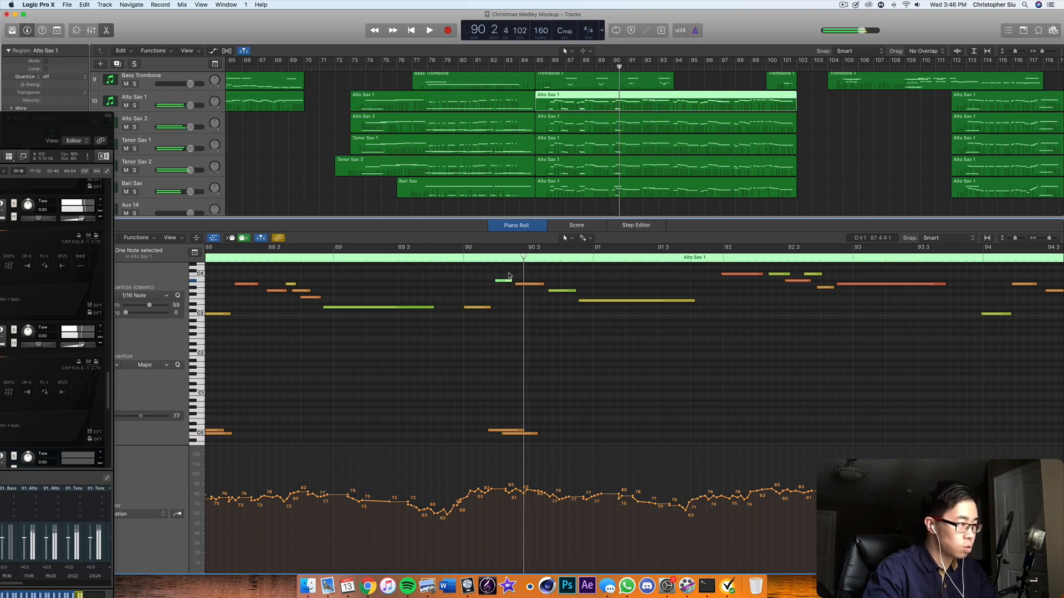
Open the Alto Sax 2 region, lower its short A#3 note before bar 90 beat 2 to about velocity 60, and play it back
left_click(554, 122)
left_click(504, 281)
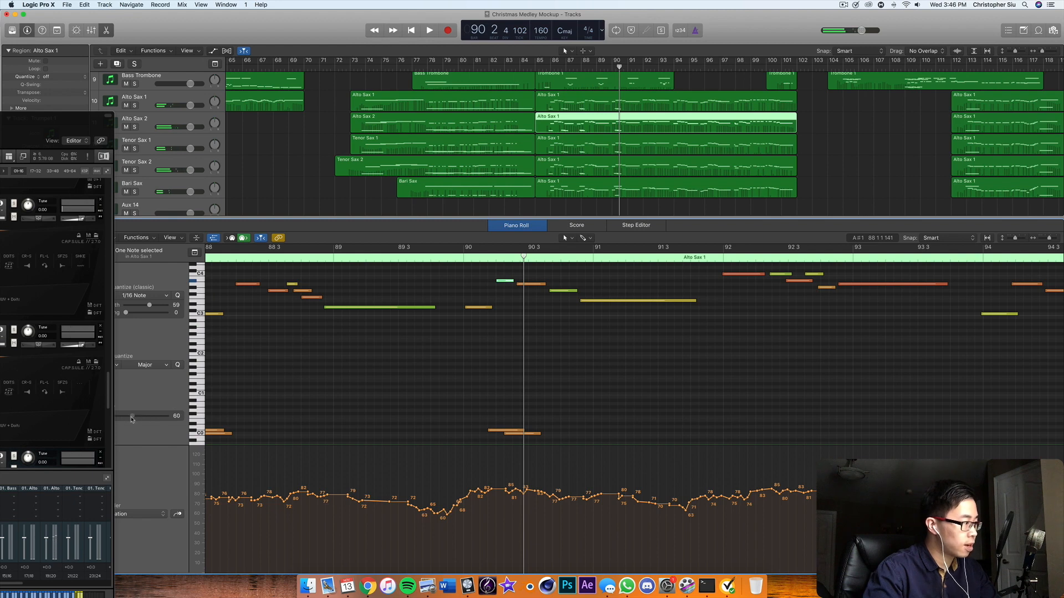
left_click(448, 260)
key("space")
key("space")
Replay the passage from before bar 90 and select the Alto Sax 2 note that starts bar 90 to check its velocity
left_click(431, 259)
key("space")
key("space")
left_click(478, 307)
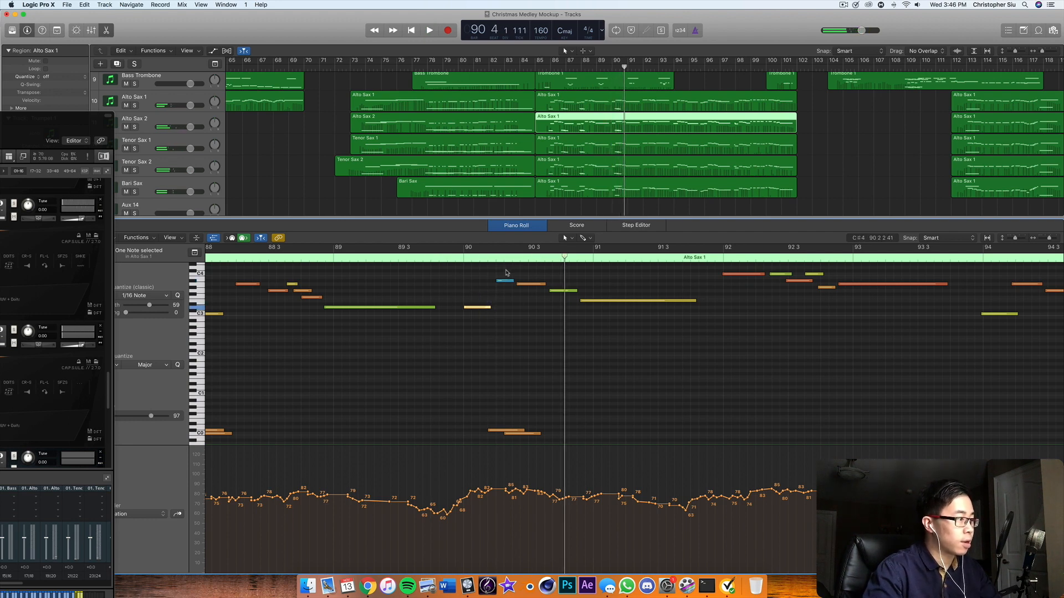
Listen to the sax passage from before bar 90 into bar 93, and replay it from bar 91 beat 4
left_click(424, 264)
key("space")
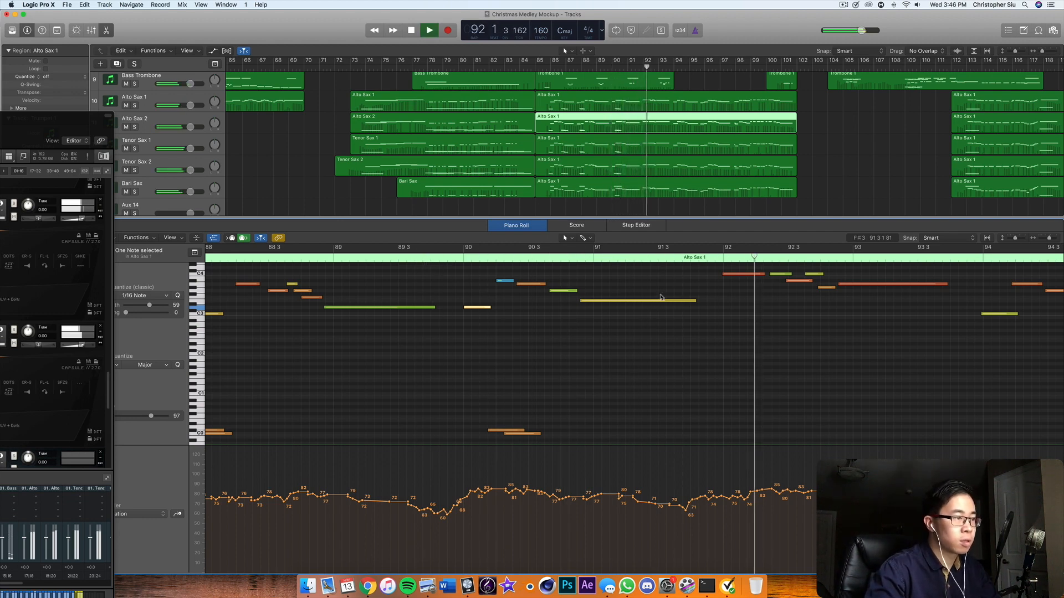
key("space")
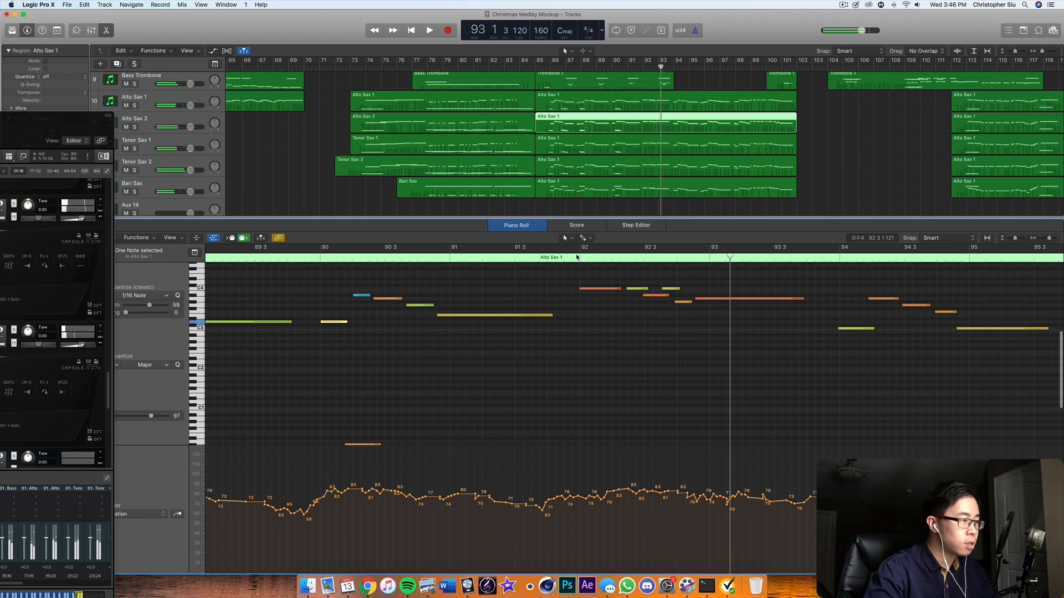
left_click(565, 261)
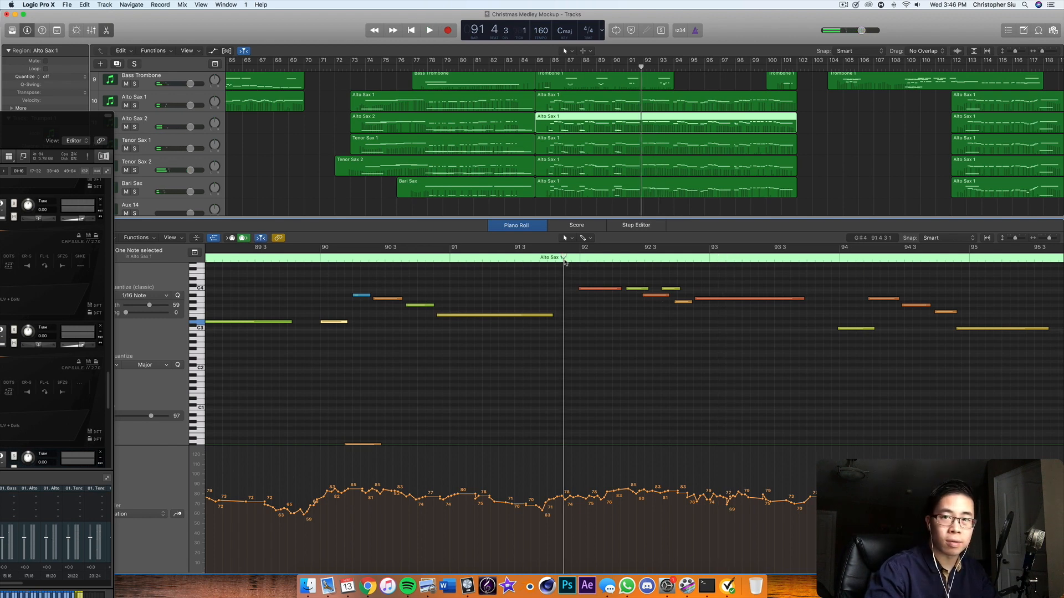
key("space")
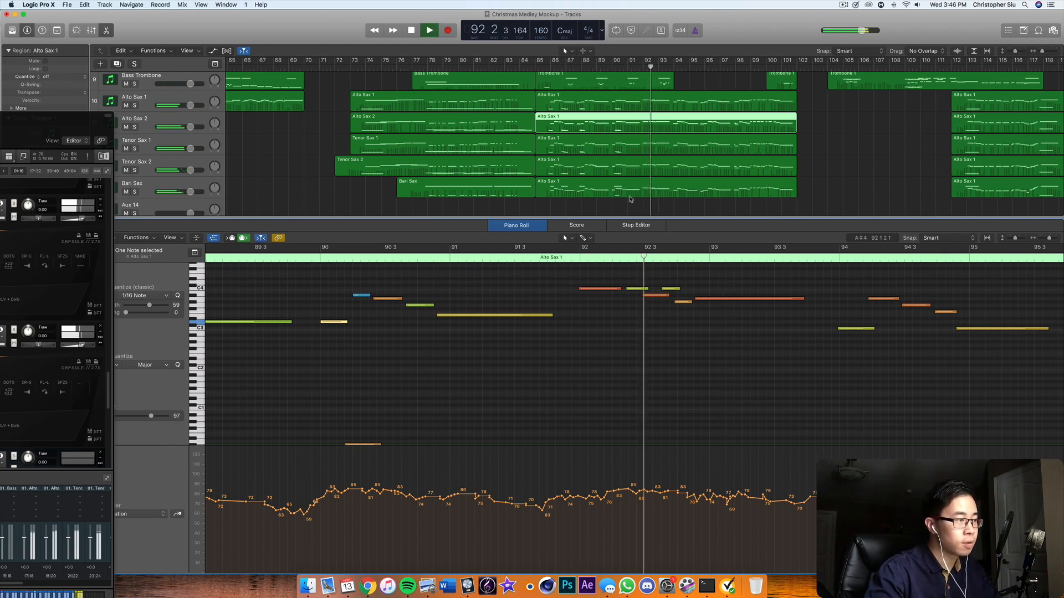
Across all five sax regions, shorten the C notes before bar 92 beat 3 and trim the following A# notes to start on beat 3
left_click_drag(646, 288, 638, 288)
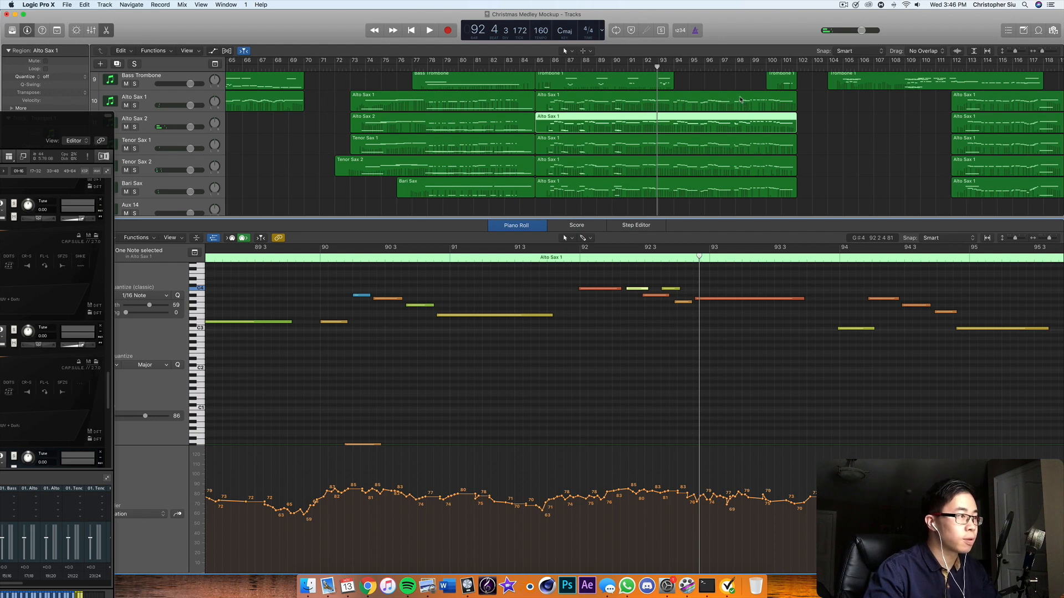
left_click_drag(763, 100, 821, 193)
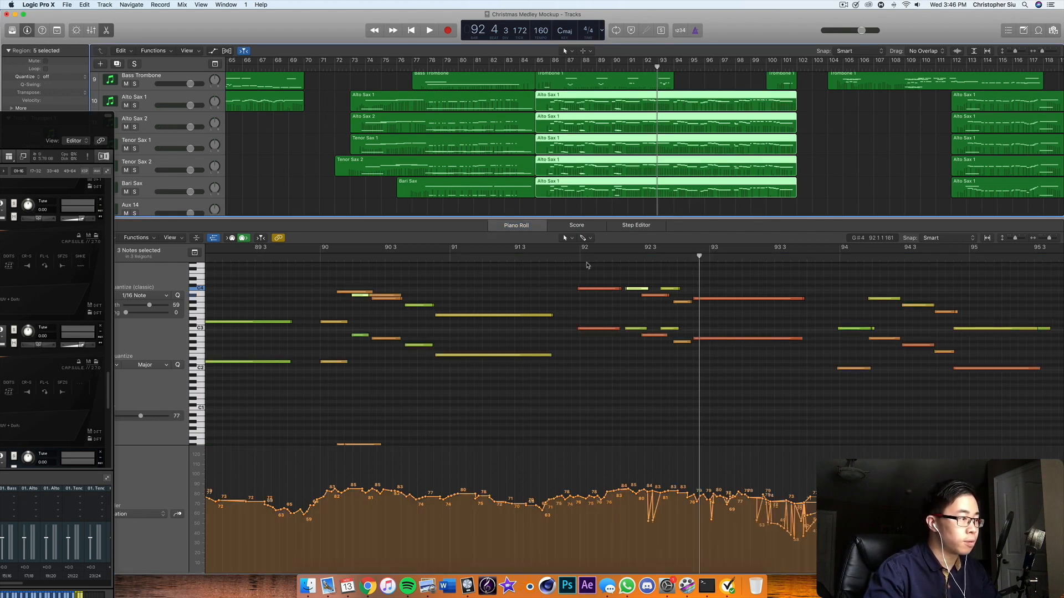
left_click(638, 329, "shift")
left_click_drag(646, 328, 639, 328)
left_click_drag(647, 284, 650, 338)
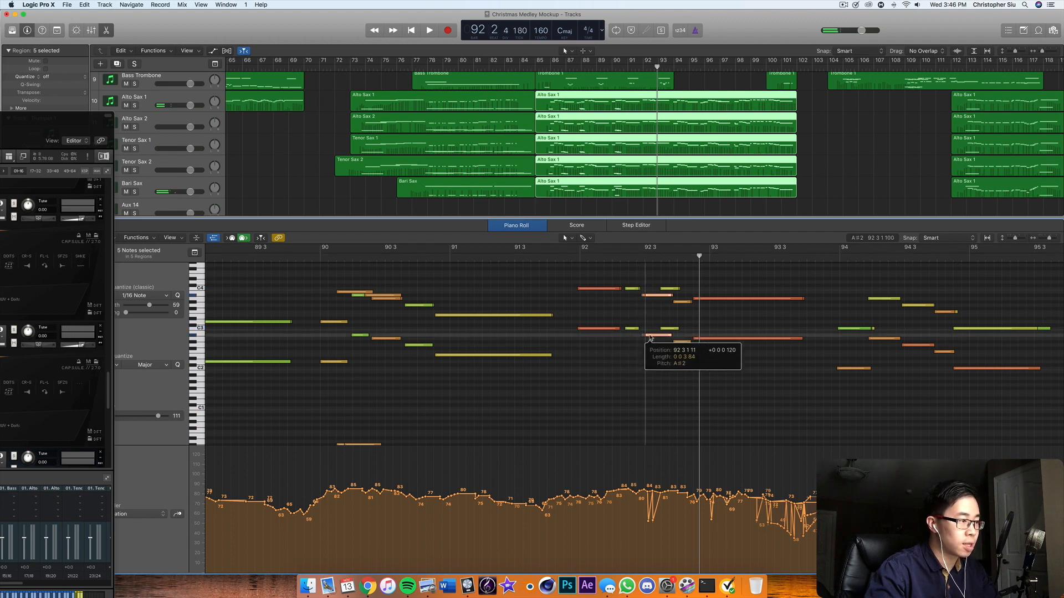
left_click_drag(636, 274, 640, 328)
Move the opening C notes of bar 92 slightly earlier in all five sax regions, checking the timing in playback
left_click_drag(590, 276, 589, 336)
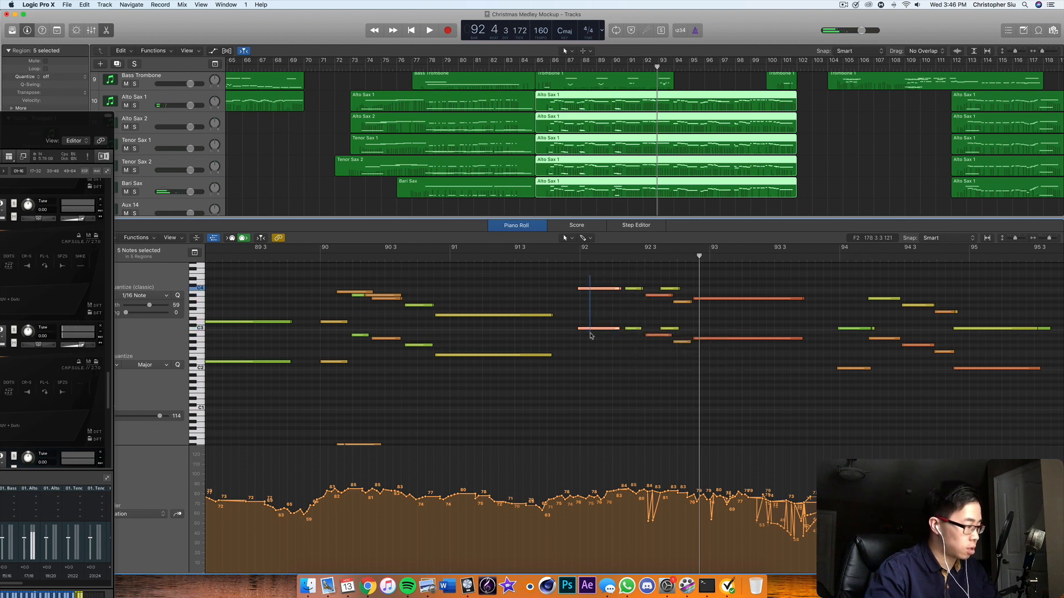
key("space")
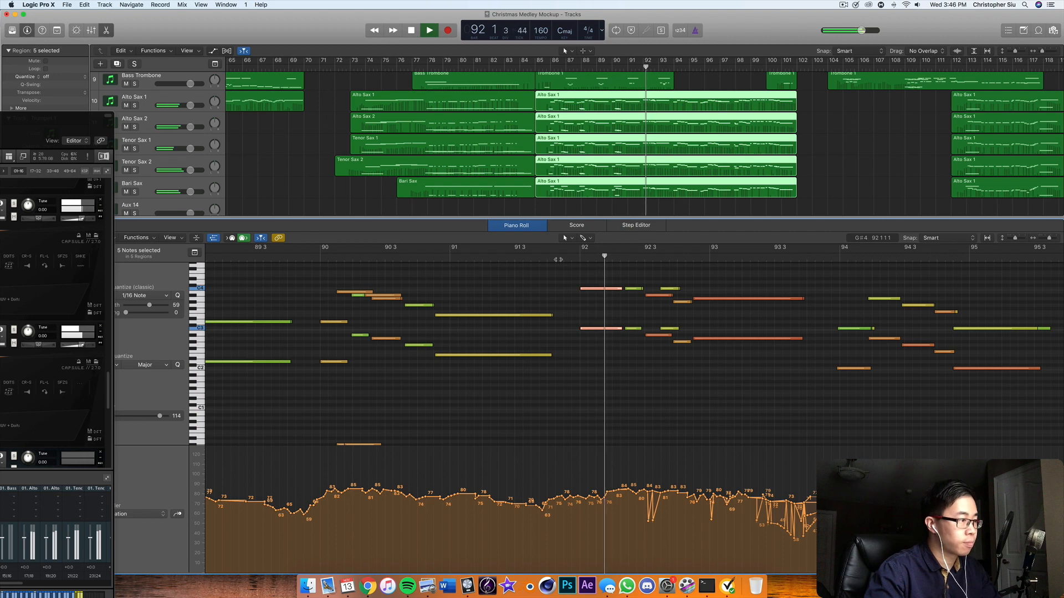
key("space")
left_click(597, 291)
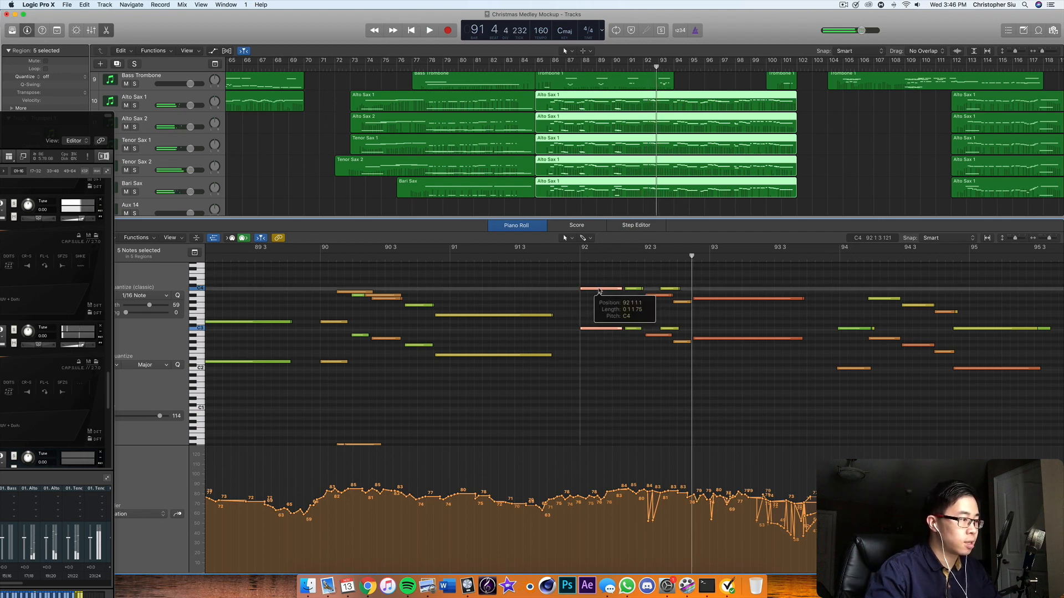
left_click_drag(598, 290, 595, 290)
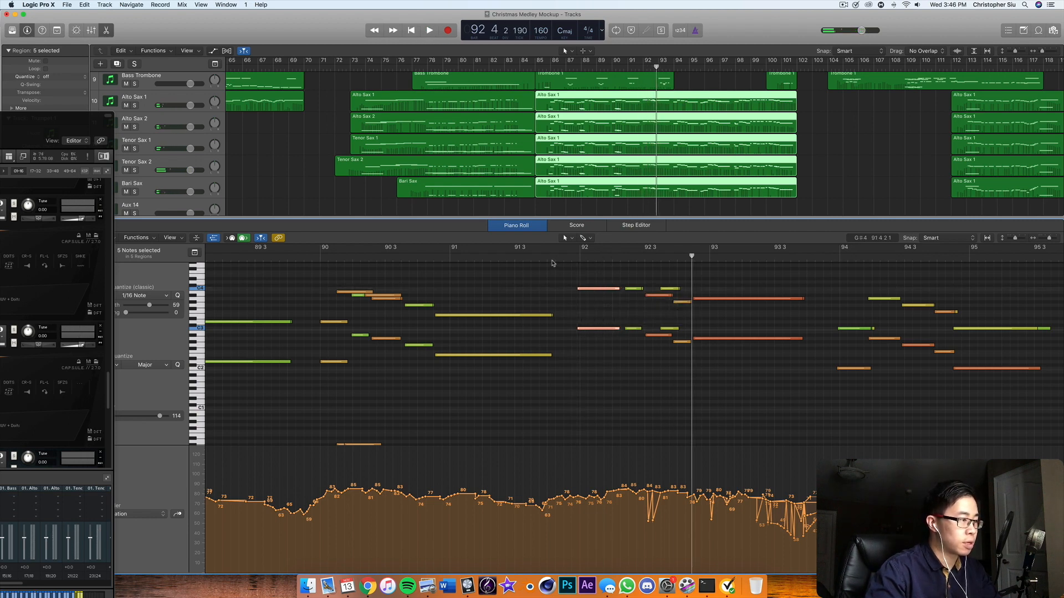
key("space")
left_click(552, 261)
key("space")
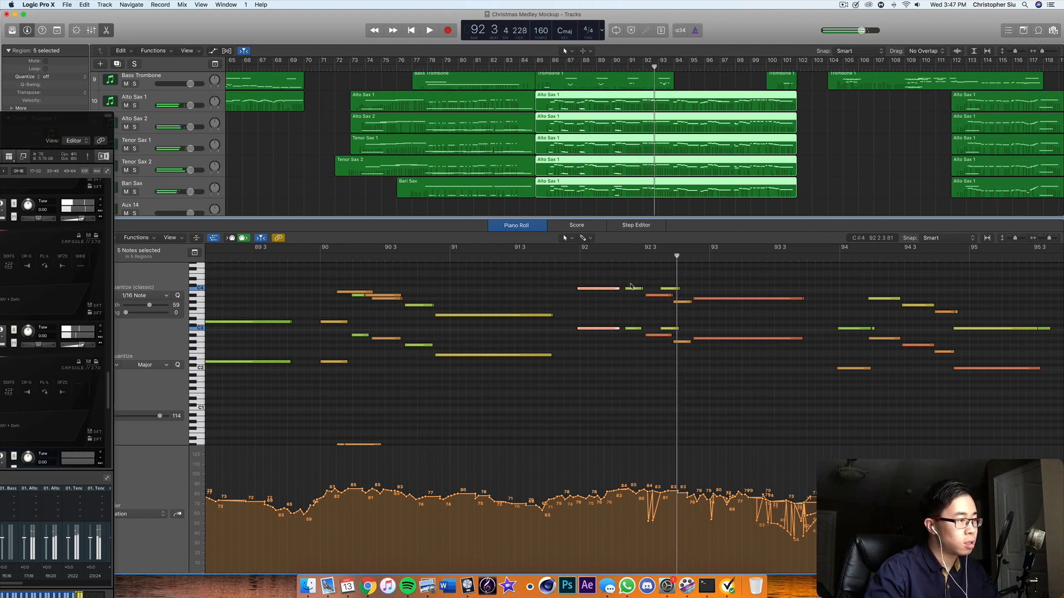
In the Alto Sax 1 region, copy the keyswitch note pair from bar 90 and paste it at the same place in bar 92
scroll(347, 427, "down", 2)
left_click_drag(362, 416, 354, 433)
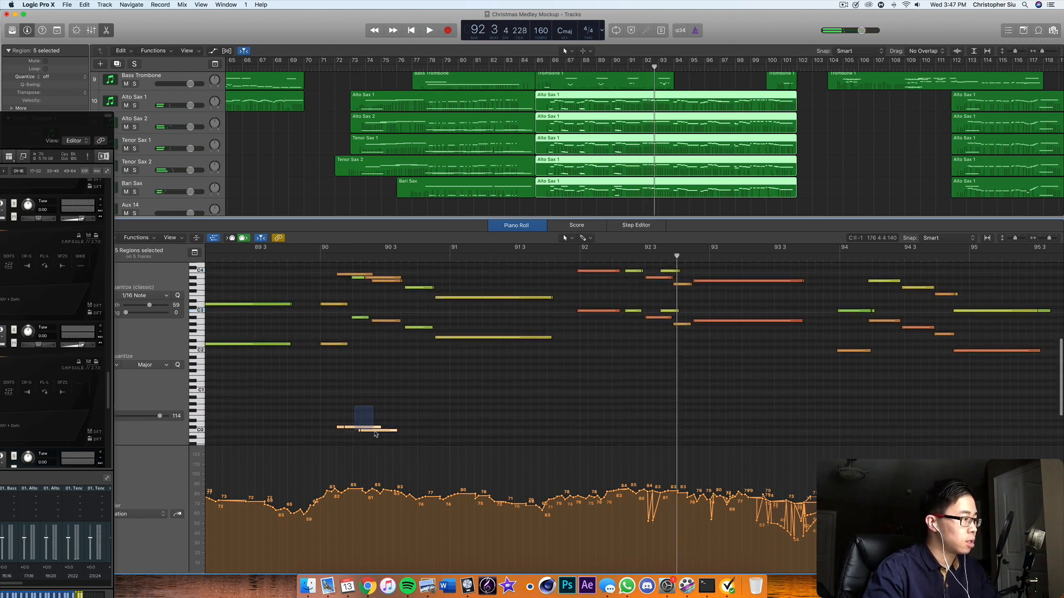
left_click(816, 162)
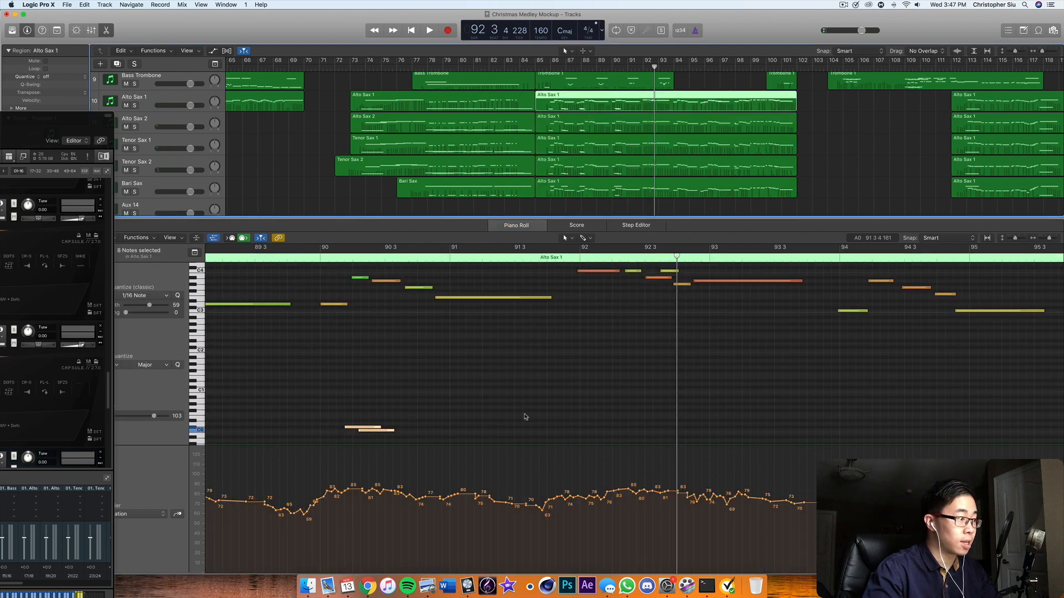
left_click_drag(357, 409, 365, 433)
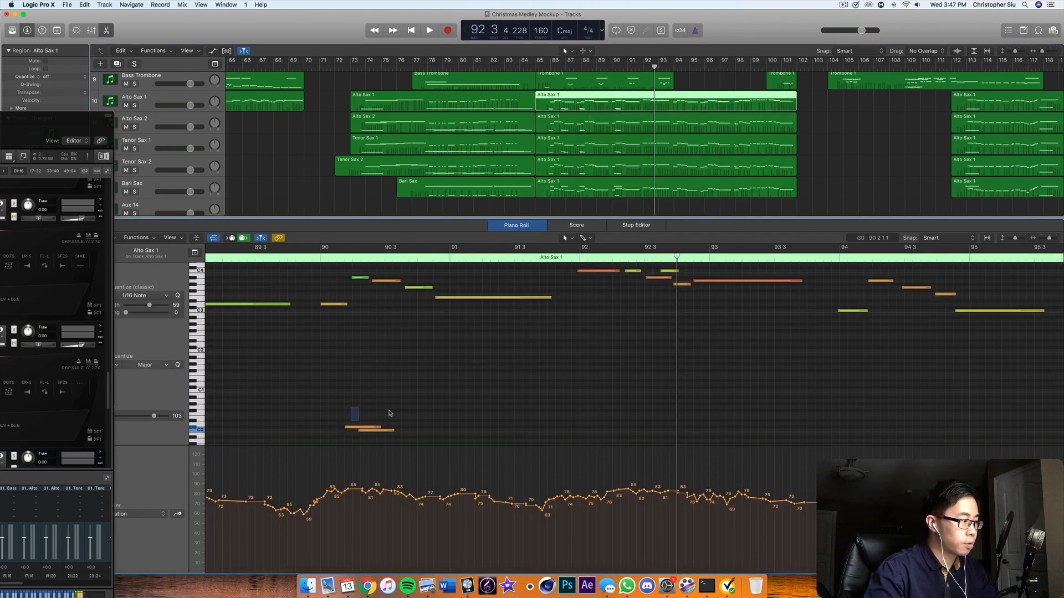
left_click_drag(357, 419, 370, 441)
left_click(617, 258)
key("super+v")
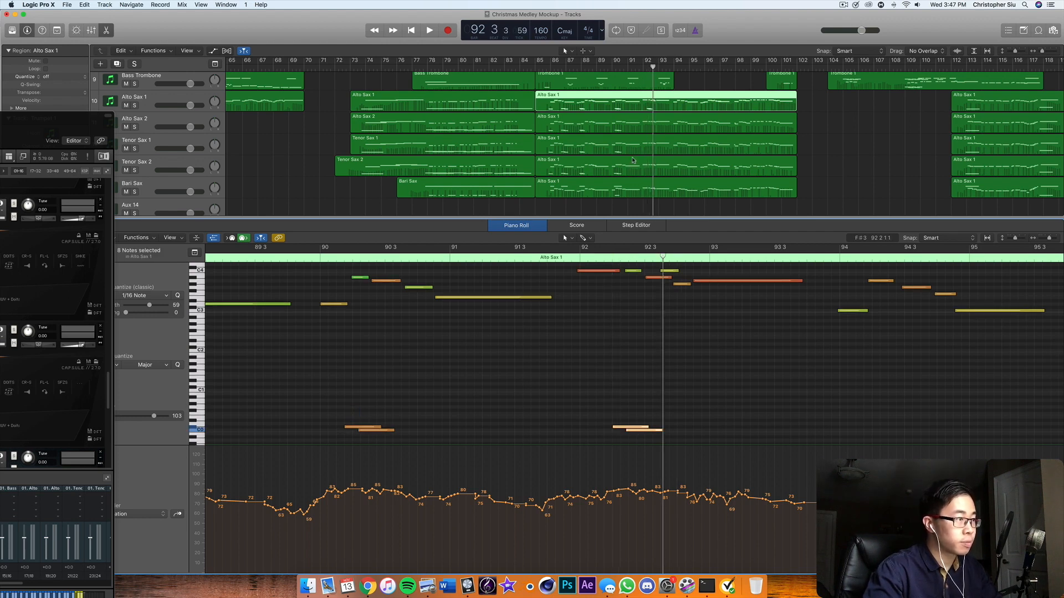
Paste the keyswitch pair into bar 92 of the Alto Sax 2, Tenor Sax 1 and Tenor Sax 2 regions
left_click(635, 133)
left_click(613, 259)
key("super+v")
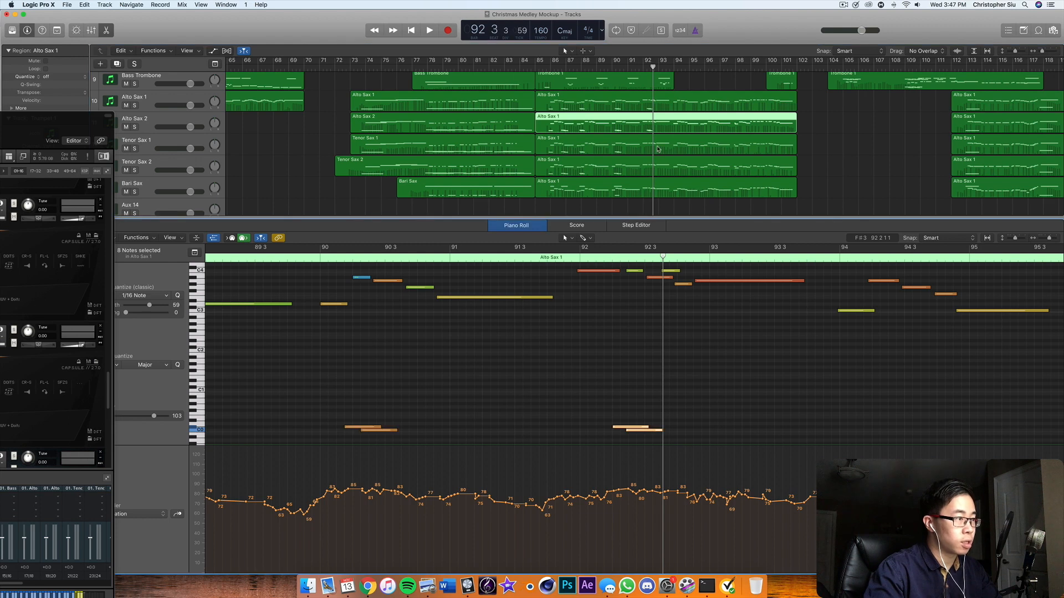
left_click(654, 148)
left_click(615, 259)
key("super+v")
left_click(651, 169)
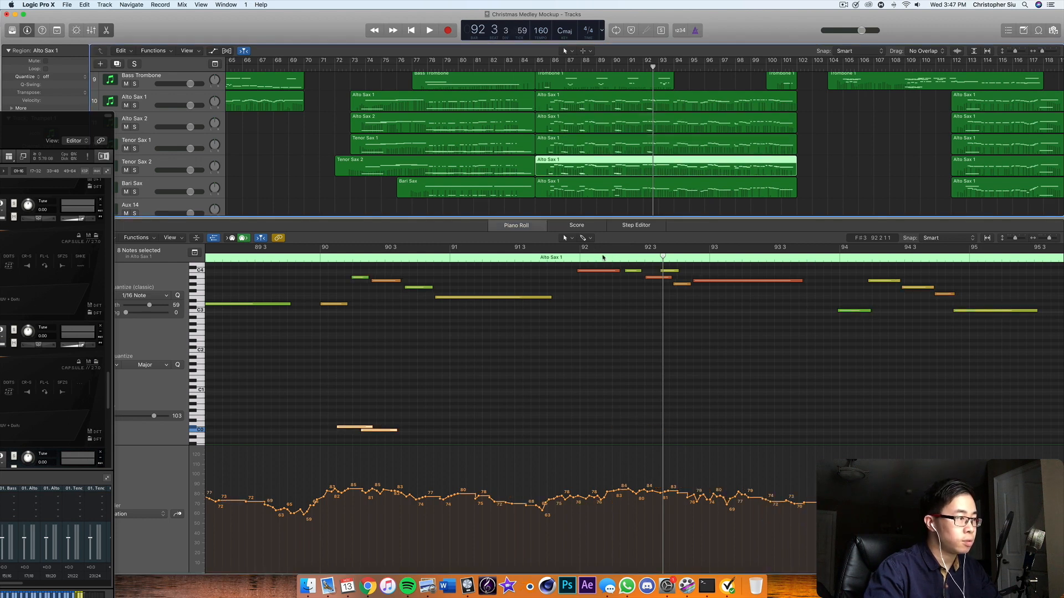
key("super+v")
Copy the Bari Sax region's higher keyswitch pair from bar 90 into bar 92 and move its second note slightly earlier
left_click(649, 196)
left_click(613, 259)
left_click_drag(381, 294, 363, 268)
key("super+v")
left_click(649, 283)
left_click_drag(652, 278, 646, 278)
Play the sax passage from just before bar 92 twice to hear the pasted keyswitches
left_click(557, 257)
key("space")
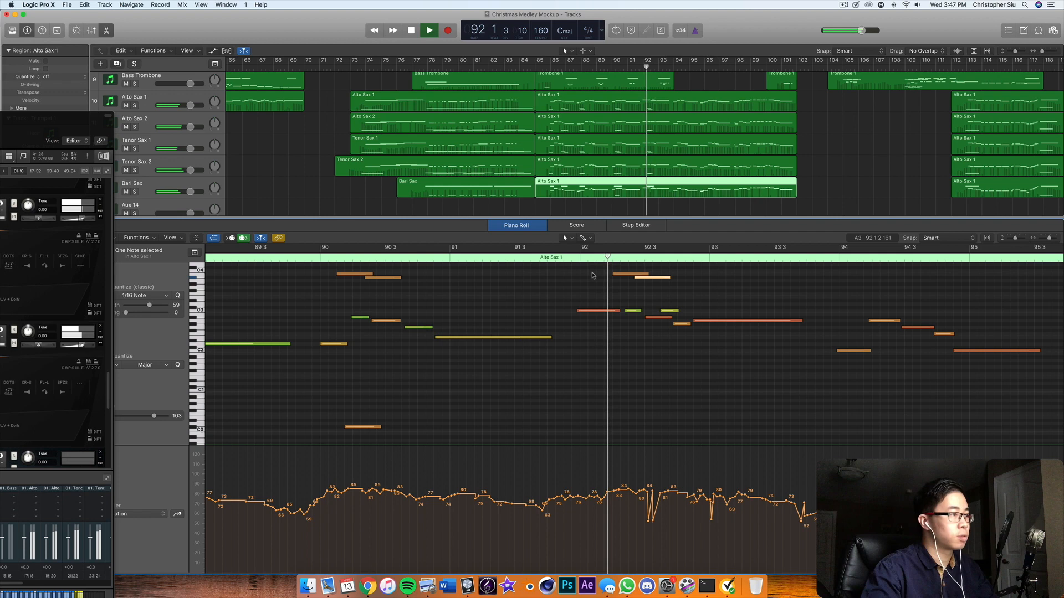
key("space")
left_click(573, 258)
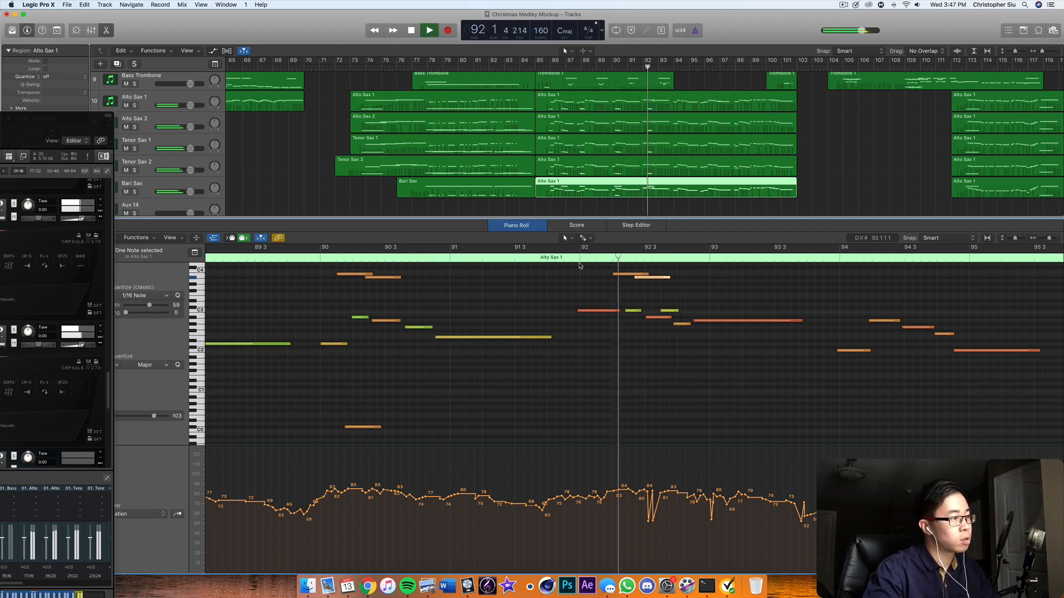
key("space")
Across all five sax regions, move the short C notes before bar 92 beat 3 slightly later and play the passage back
left_click_drag(823, 194, 715, 103)
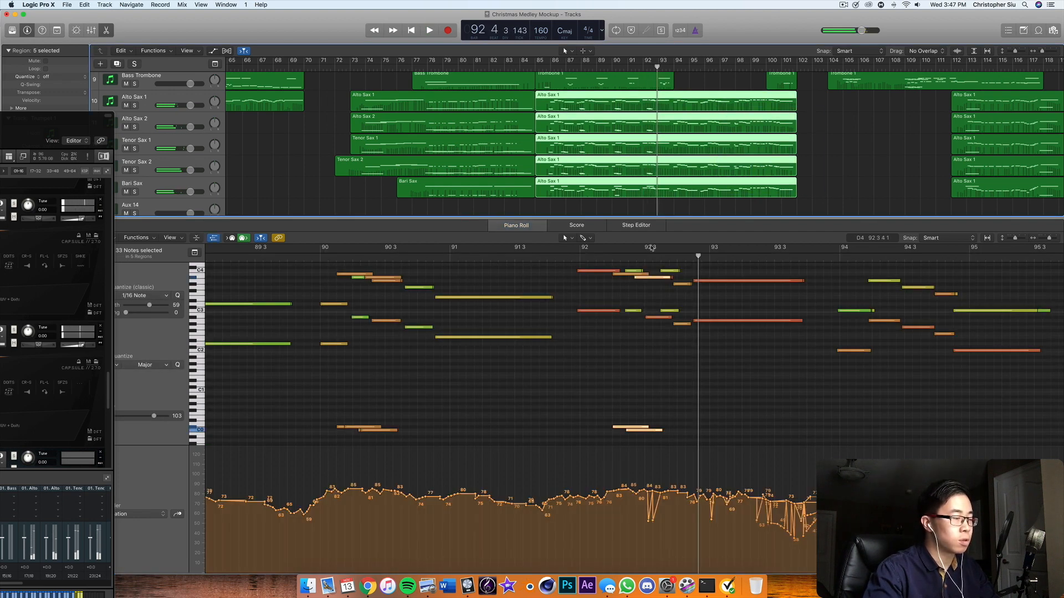
scroll(642, 308, "up", 2)
left_click(637, 292)
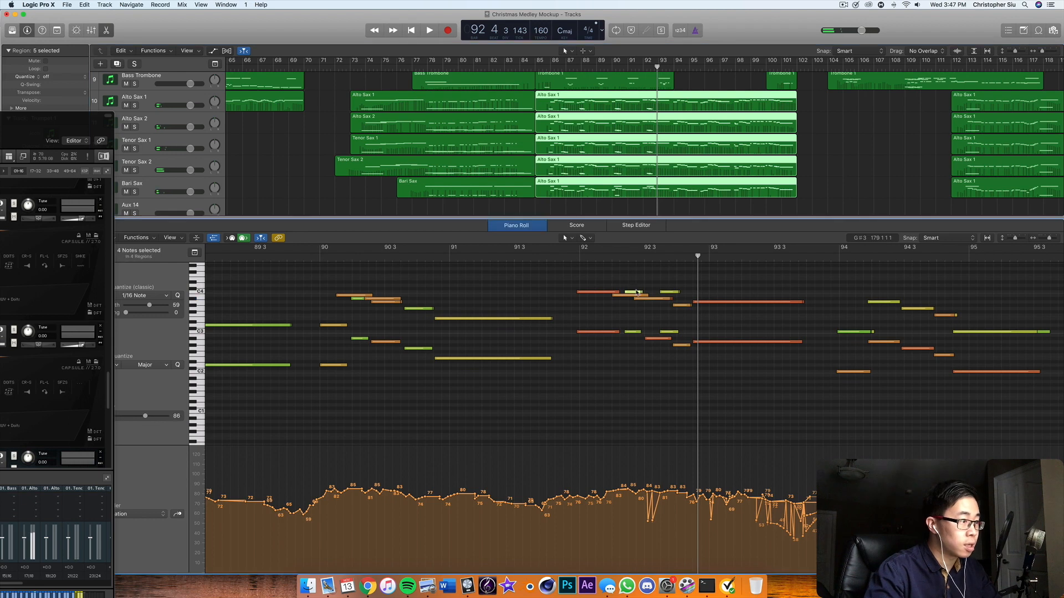
left_click(631, 331, "shift")
left_click_drag(633, 294, 641, 294)
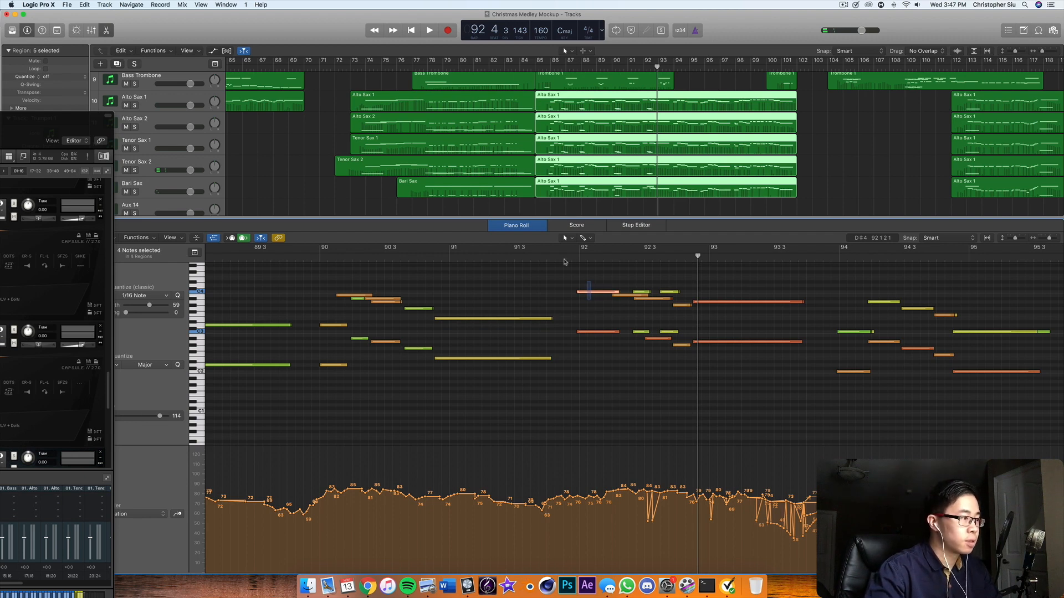
left_click(564, 260)
key("space")
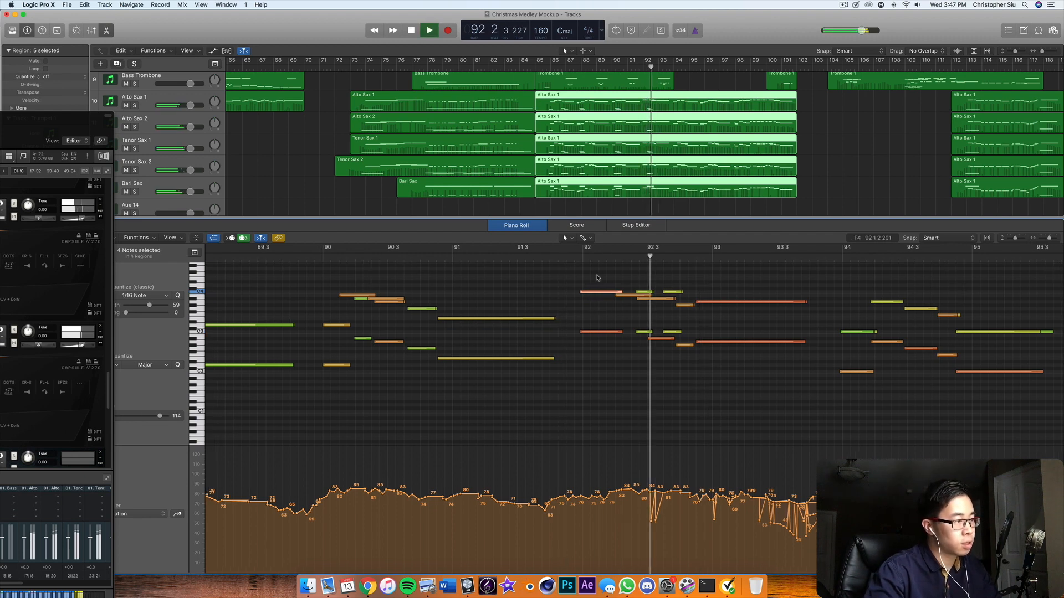
left_click(564, 256)
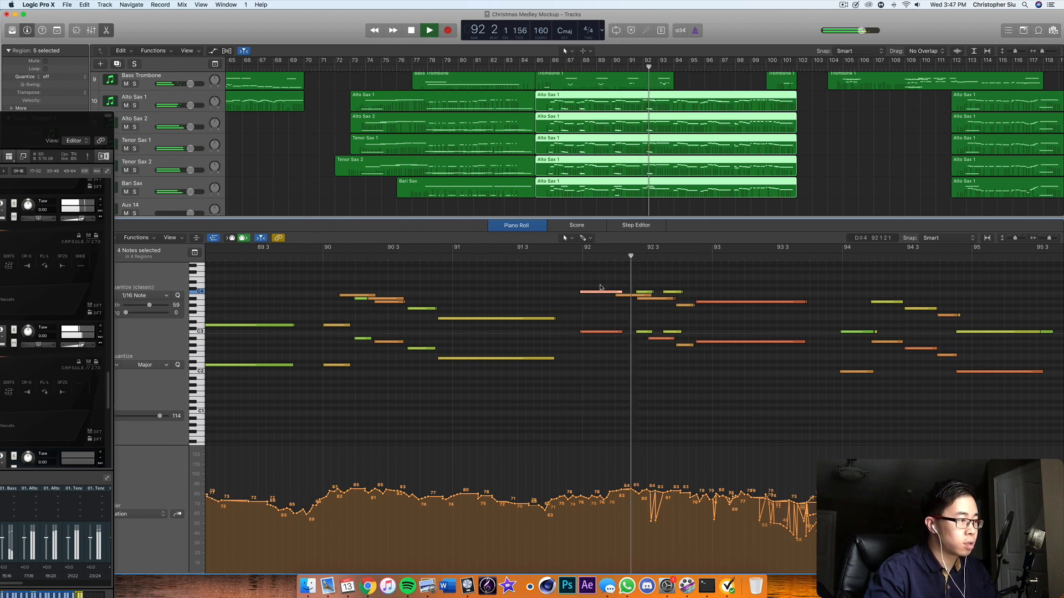
key("space")
Move the second bar 92 keyswitch note slightly later in the Alto Sax 1, Alto Sax 2, Tenor Sax 1 and Tenor Sax 2 regions
left_click(808, 158)
left_click(704, 108)
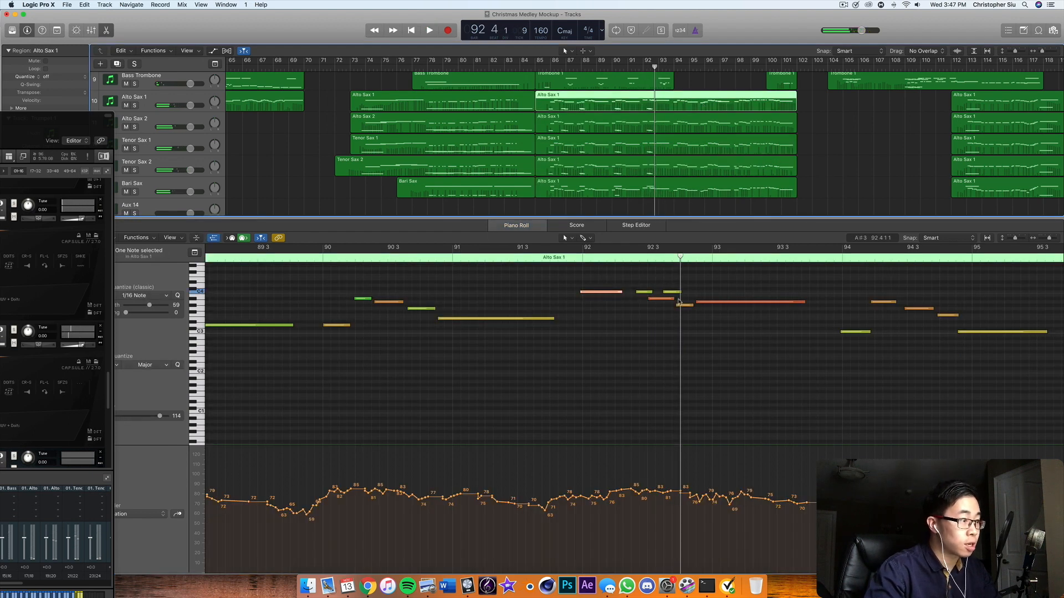
scroll(680, 301, "down", 3)
left_click_drag(641, 405, 662, 427)
left_click(632, 125)
left_click_drag(663, 424, 636, 429)
left_click(651, 148)
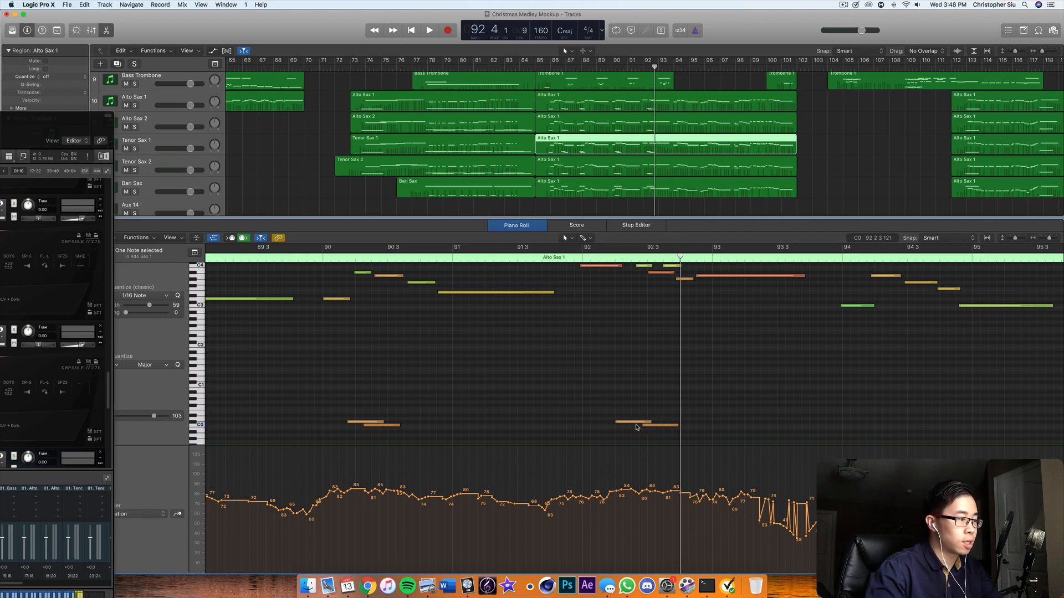
left_click(655, 173)
left_click(662, 425)
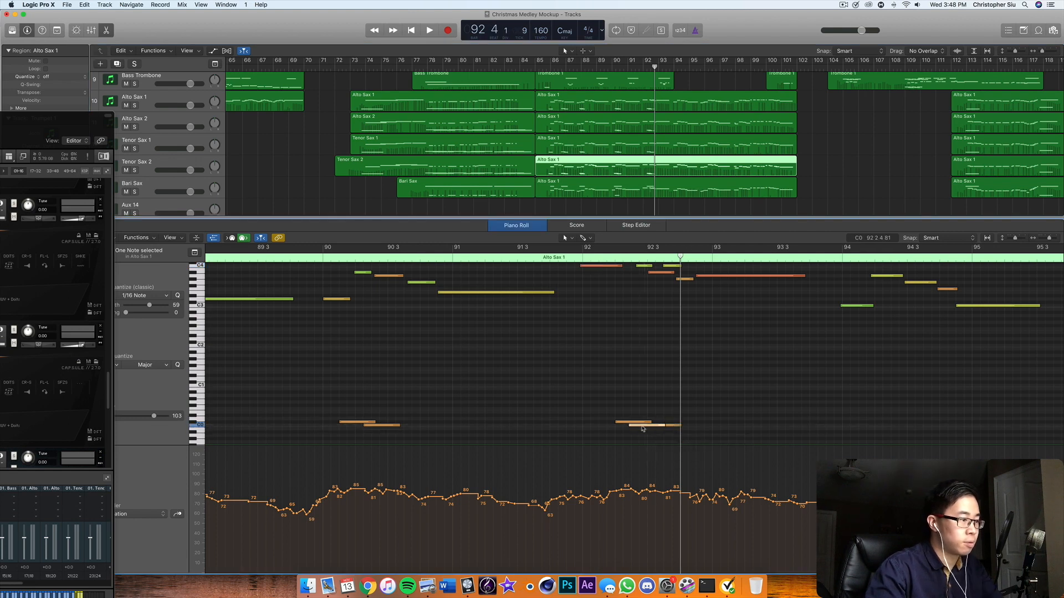
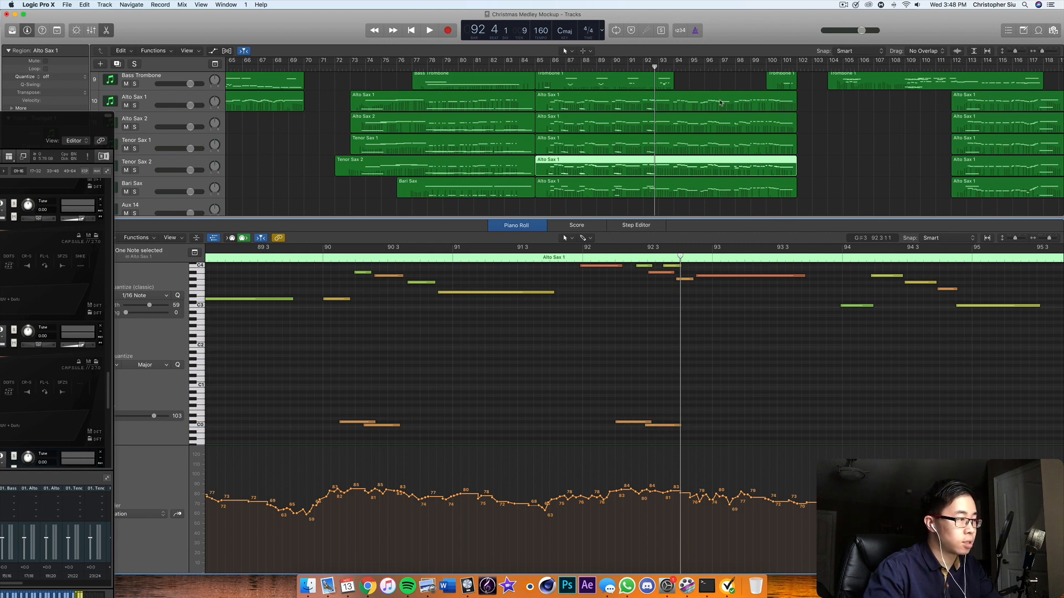
Remove the leftover duplicate of the second bar 92 keyswitch note from the Alto Sax 1 and Alto Sax 2 regions
left_click(661, 107)
left_click(633, 427)
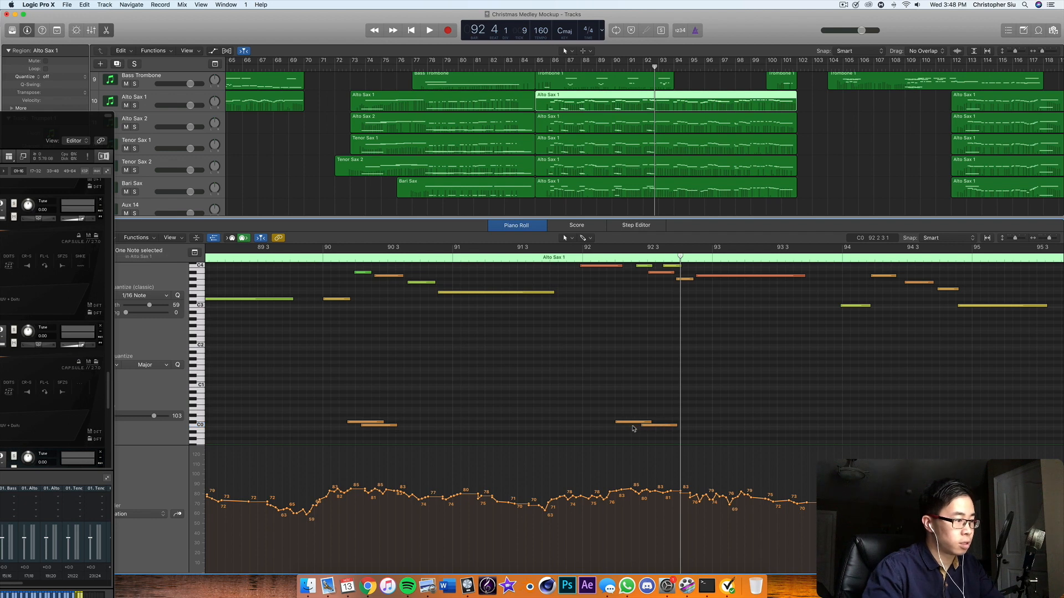
left_click(664, 120)
left_click(637, 425)
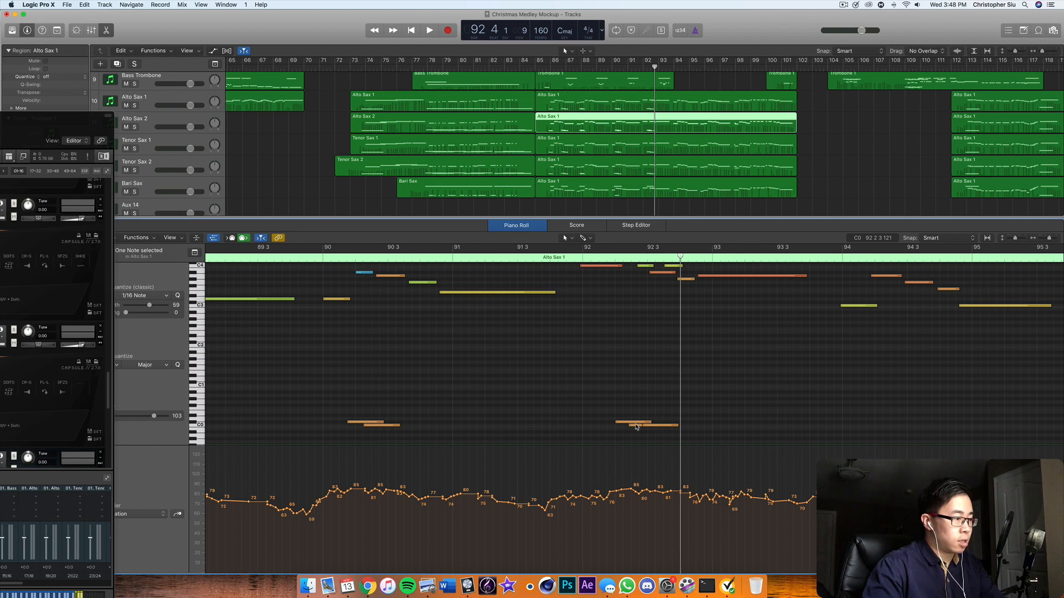
Move the Bari Sax region's second bar 92 keyswitch note slightly later and play the passage from just before bar 92
left_click(665, 191)
scroll(659, 340, "up", 2)
left_click_drag(654, 286, 662, 286)
left_click(566, 249)
key("space")
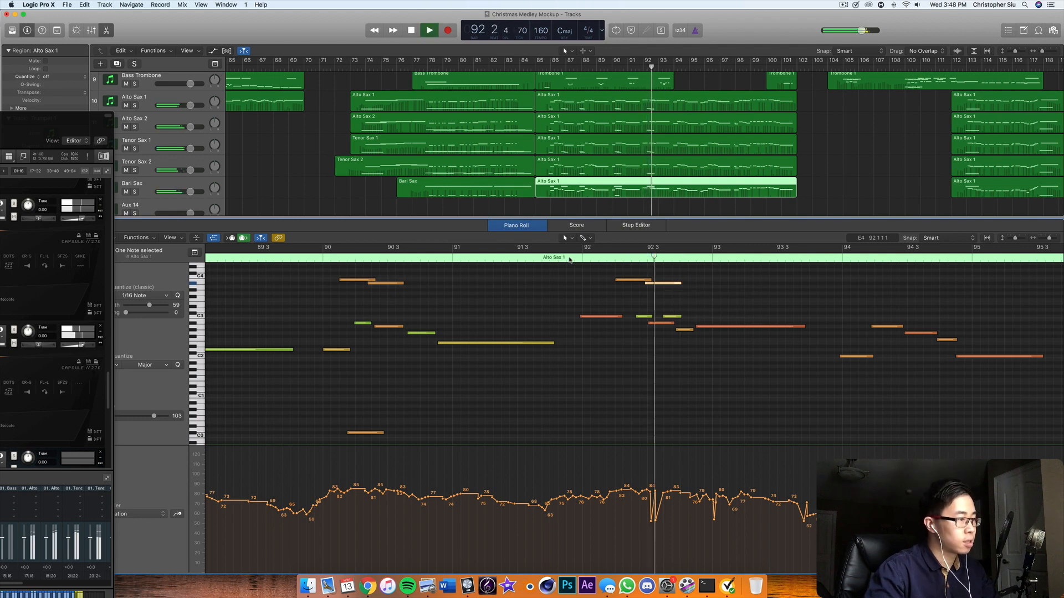
left_click(570, 250)
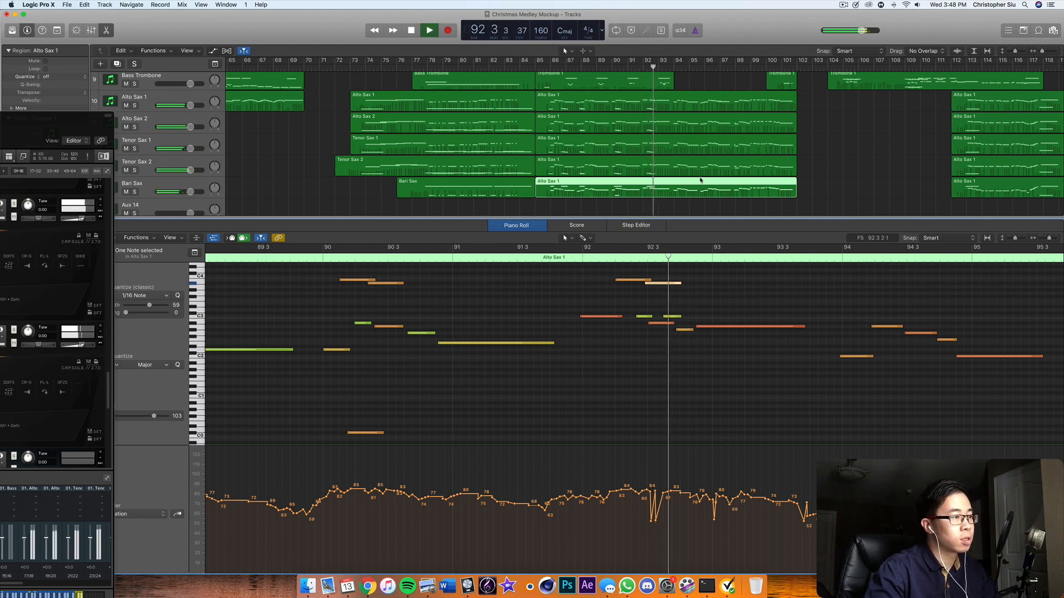
key("space")
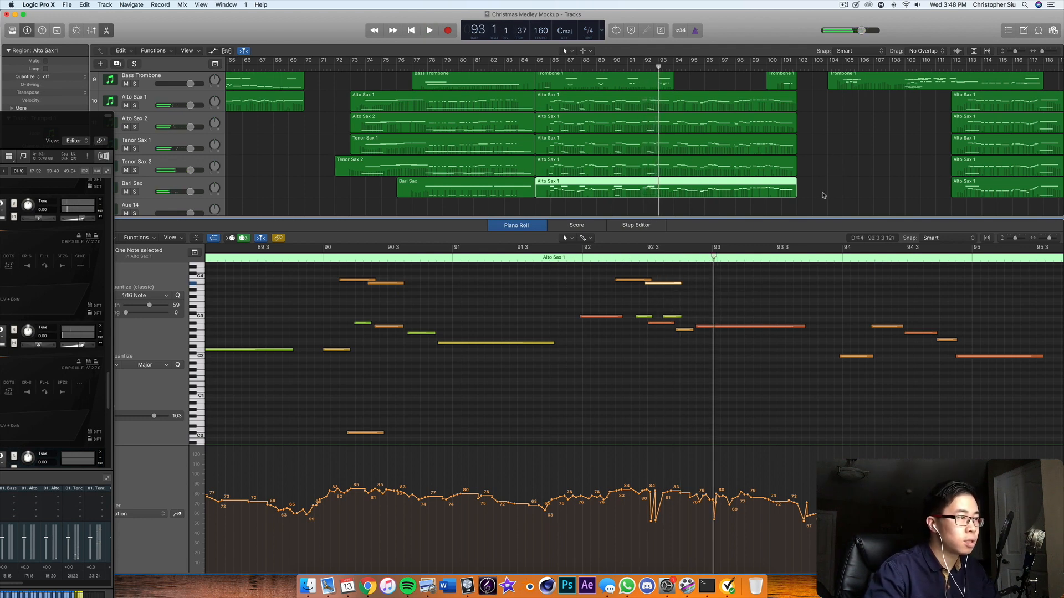
Open all five sax regions together, move the lower-octave note just before bar 92 beat 3 slightly earlier and play the passage
left_click_drag(824, 191, 720, 99)
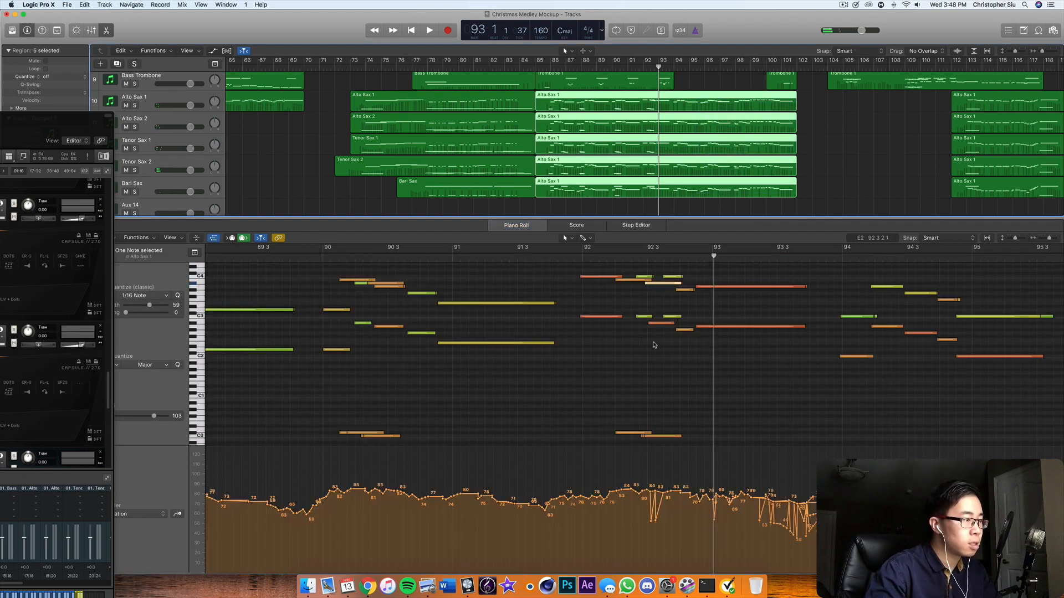
left_click(655, 326)
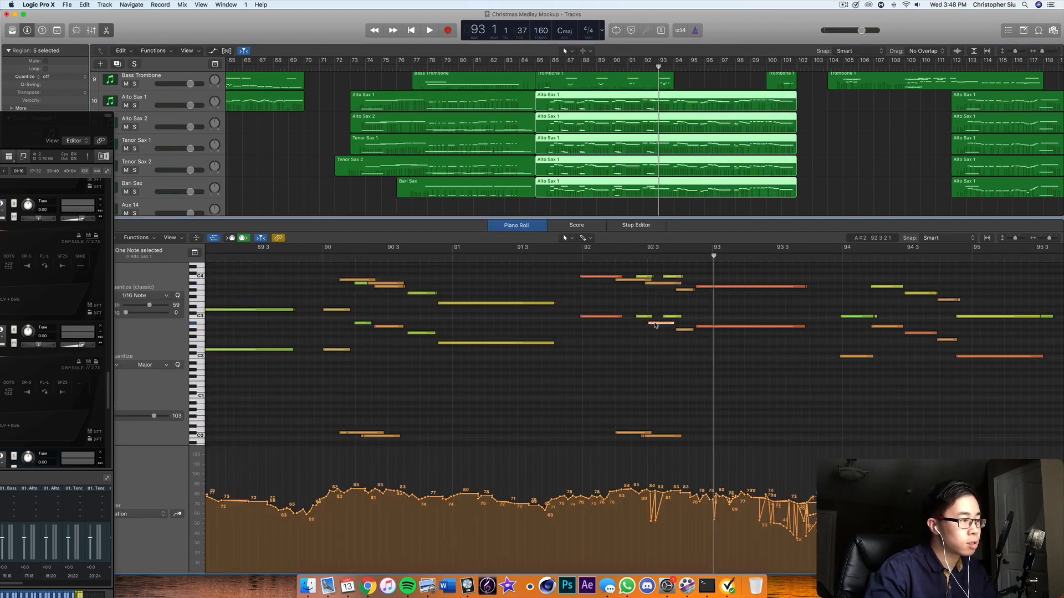
left_click_drag(597, 258, 567, 258)
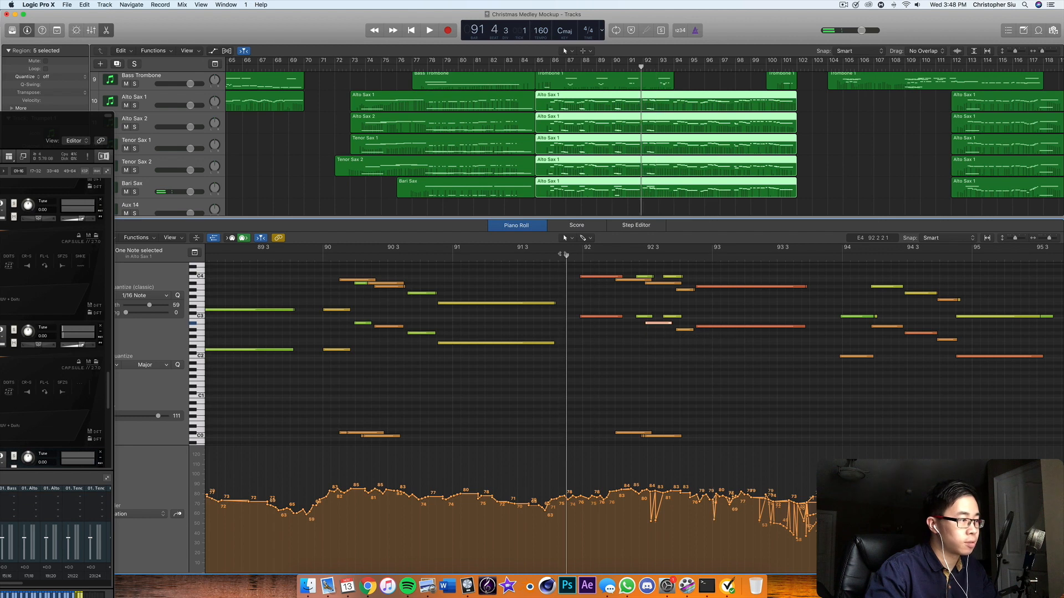
key("space")
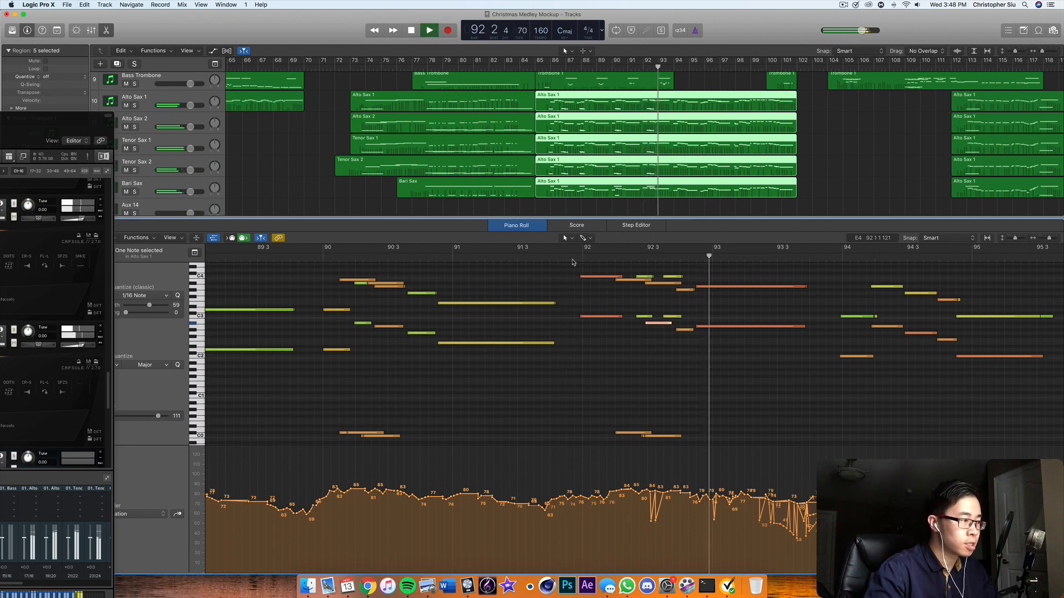
left_click(573, 260)
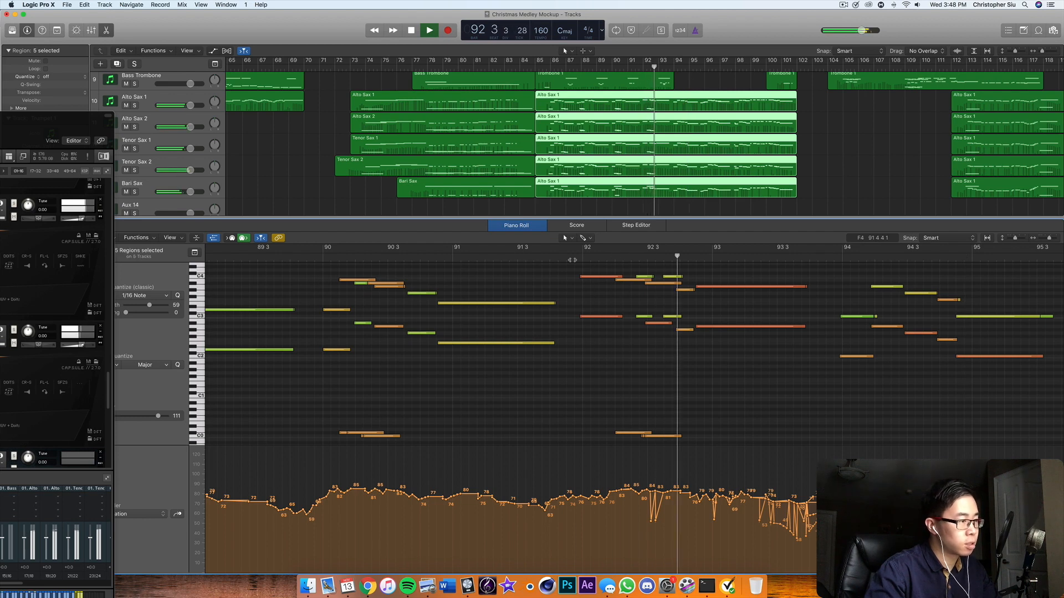
left_click(572, 261)
key("space")
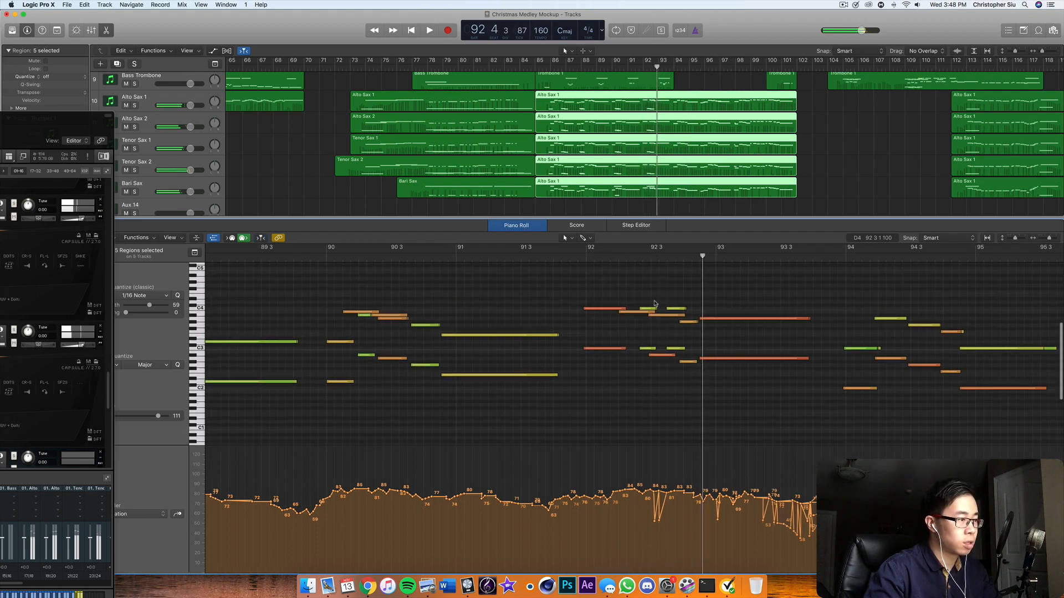
Across all five sax regions, move the short C notes after bar 92 beat 2 slightly earlier, set their velocity to 51 and play the passage
left_click_drag(653, 308, 643, 351)
left_click(554, 255)
key("space")
left_click(558, 254)
key("space")
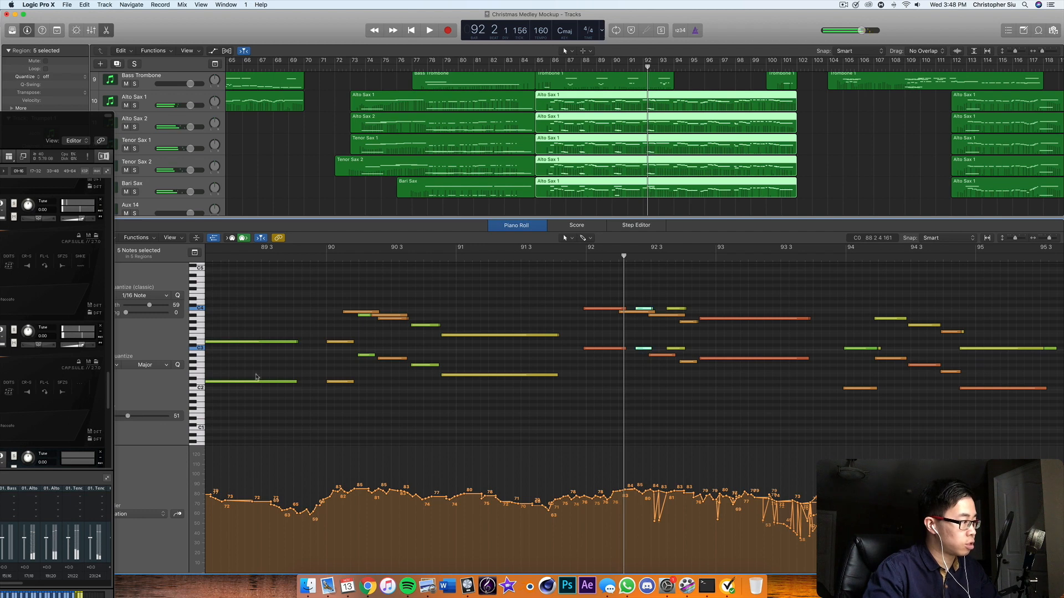
left_click(528, 249)
key("space")
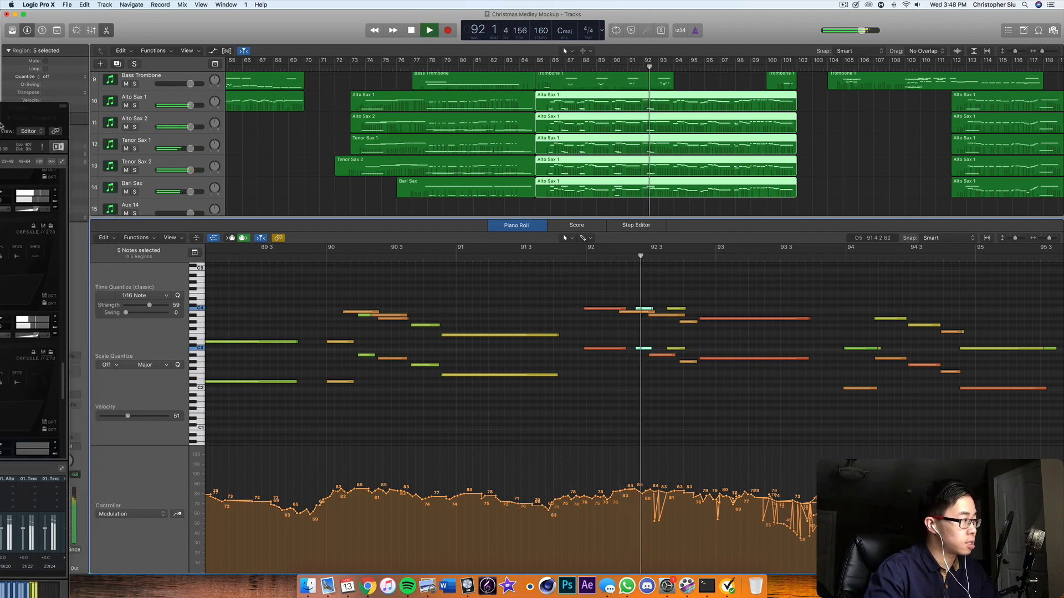
left_click(553, 254)
key("space")
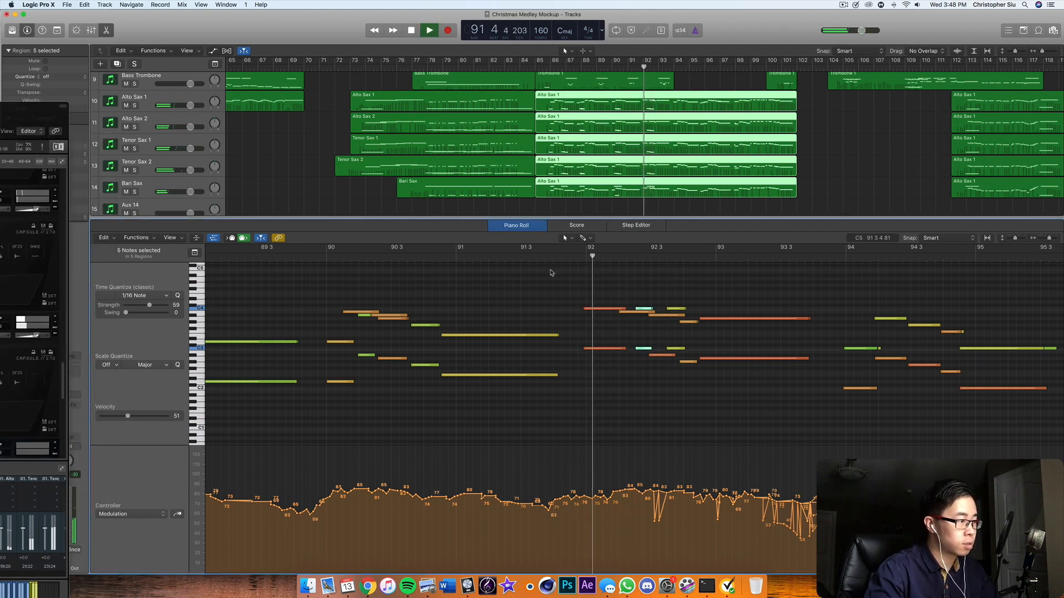
left_click(561, 254)
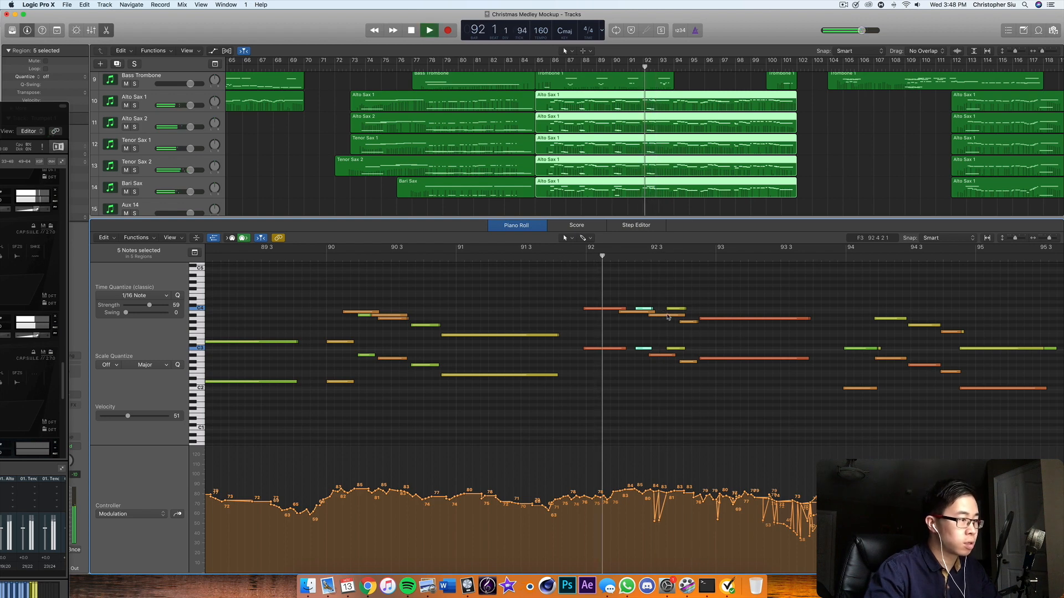
key("space")
In the Alto Sax 2 region, move the note just before bar 92 beat 3 slightly earlier and play from just before bar 92
left_click_drag(660, 304, 678, 376)
left_click(678, 376)
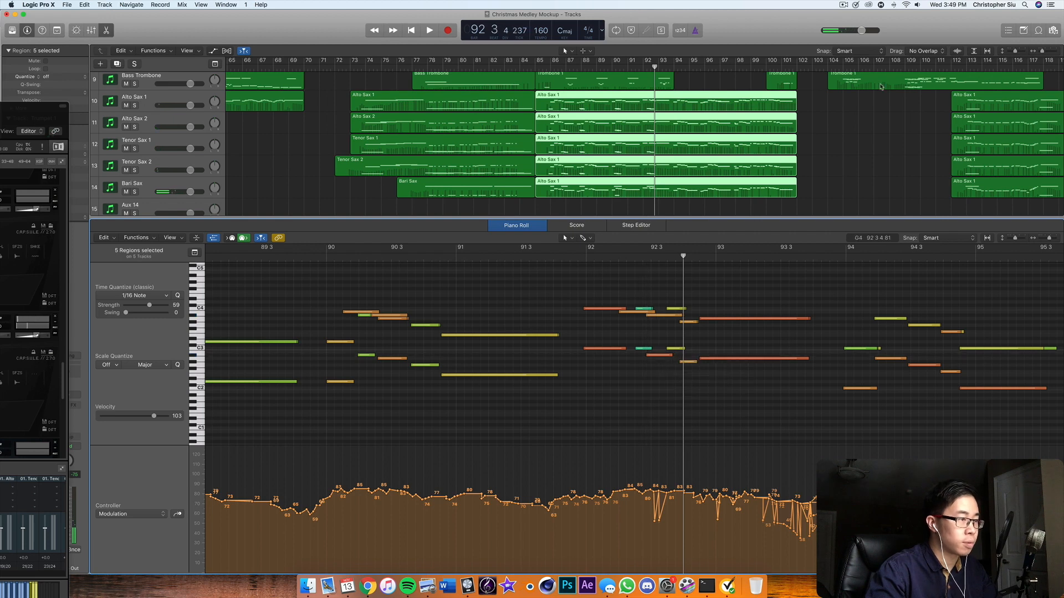
left_click(823, 149)
left_click(727, 106)
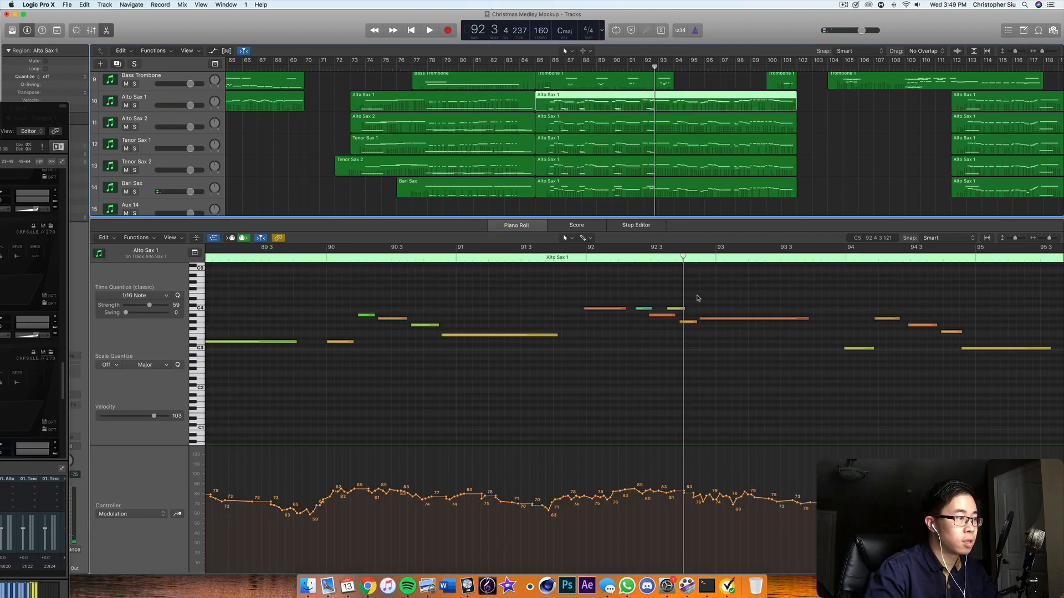
left_click(662, 125)
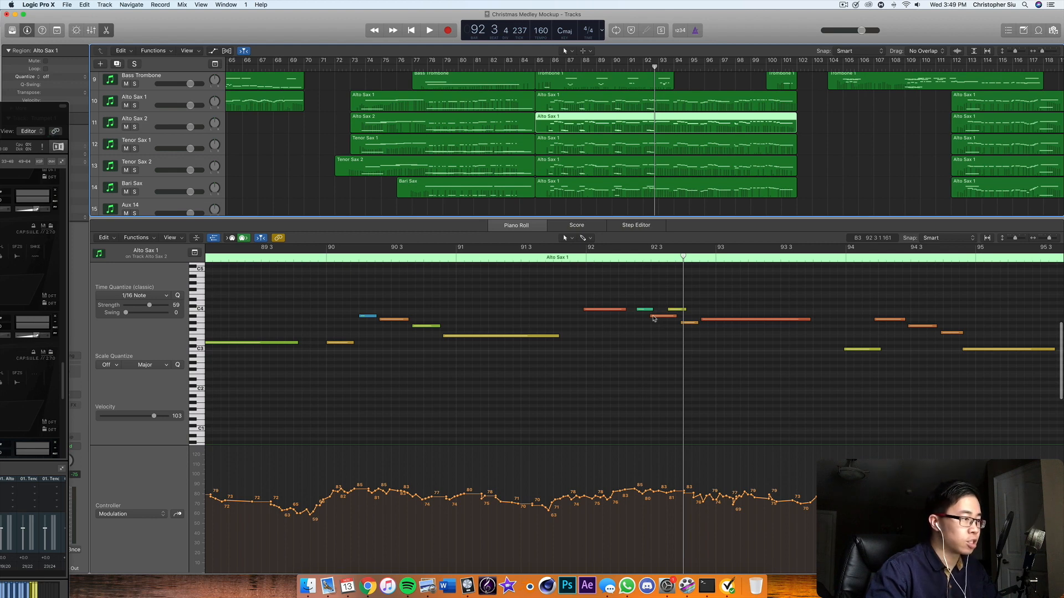
left_click_drag(653, 318, 655, 319)
double_click(575, 259)
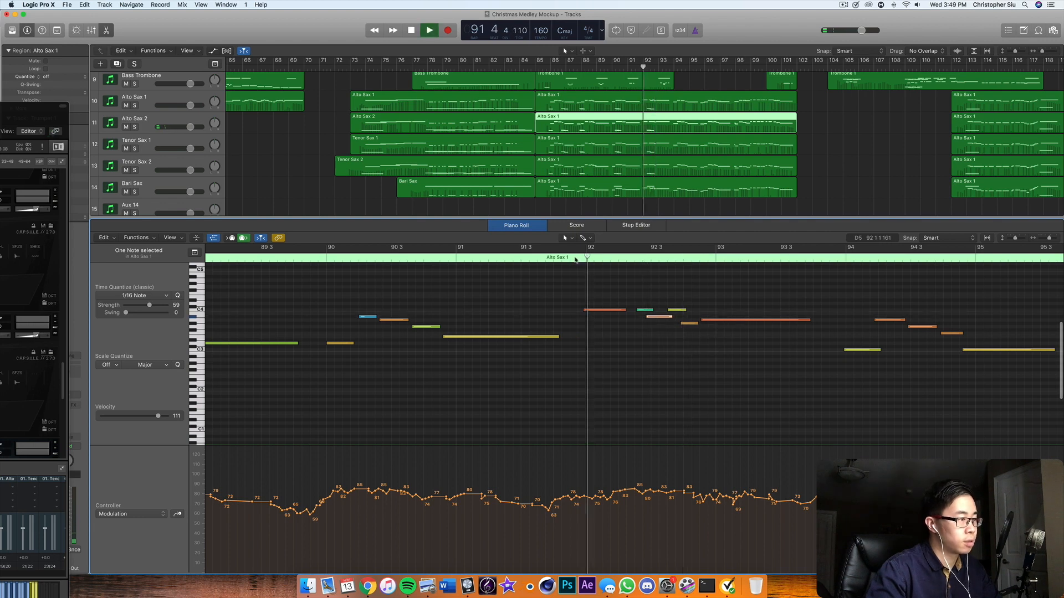
left_click(575, 259)
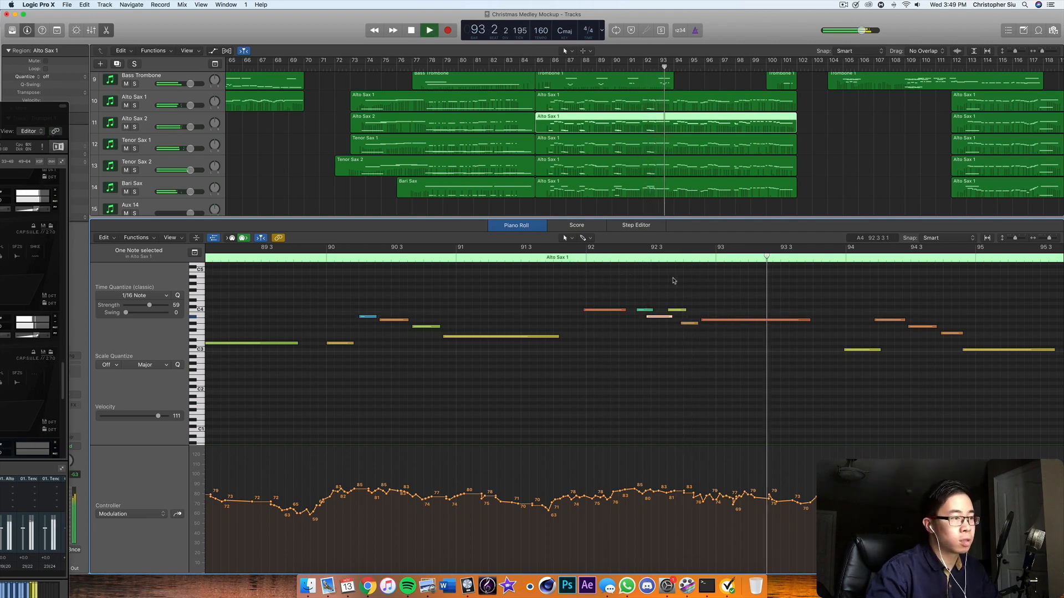
double_click(563, 258)
double_click(563, 259)
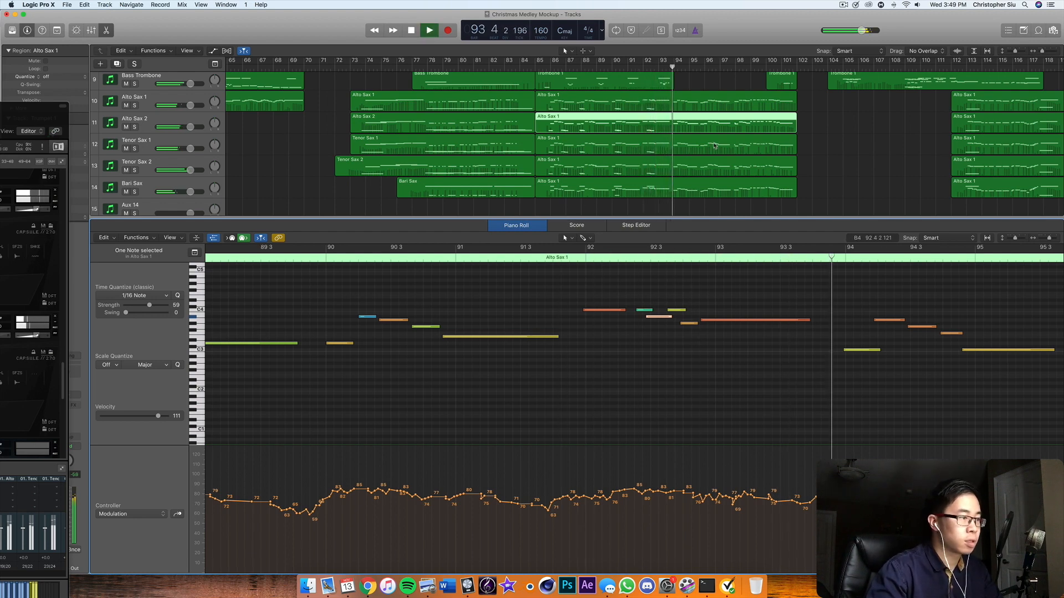
key("space")
Across all five sax regions, lengthen the short notes just before bar 92 beat 4 slightly and play the passage back
left_click_drag(796, 183, 720, 109)
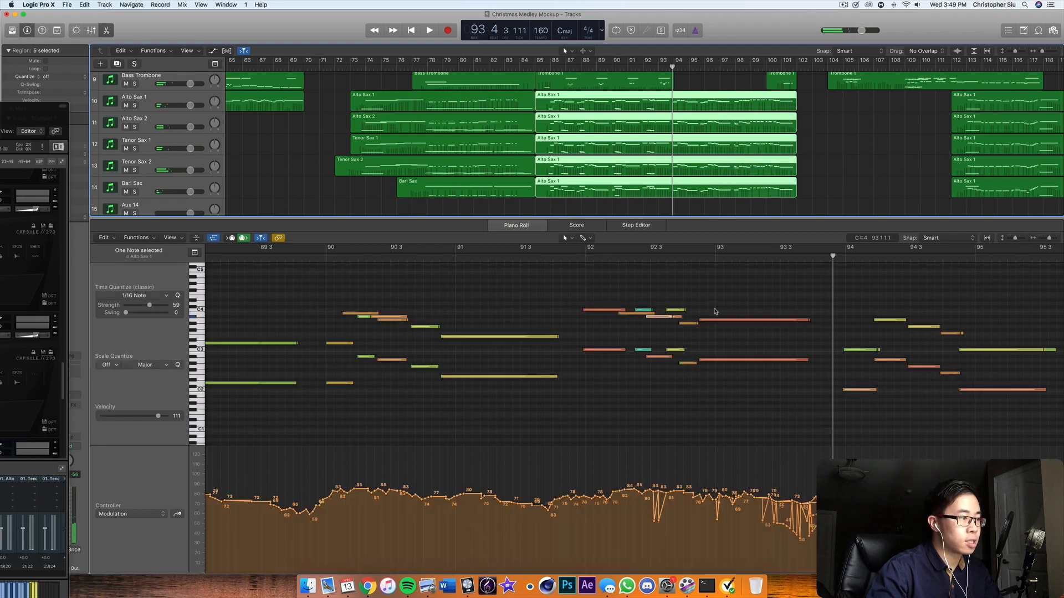
left_click_drag(687, 319, 701, 366)
double_click(566, 258)
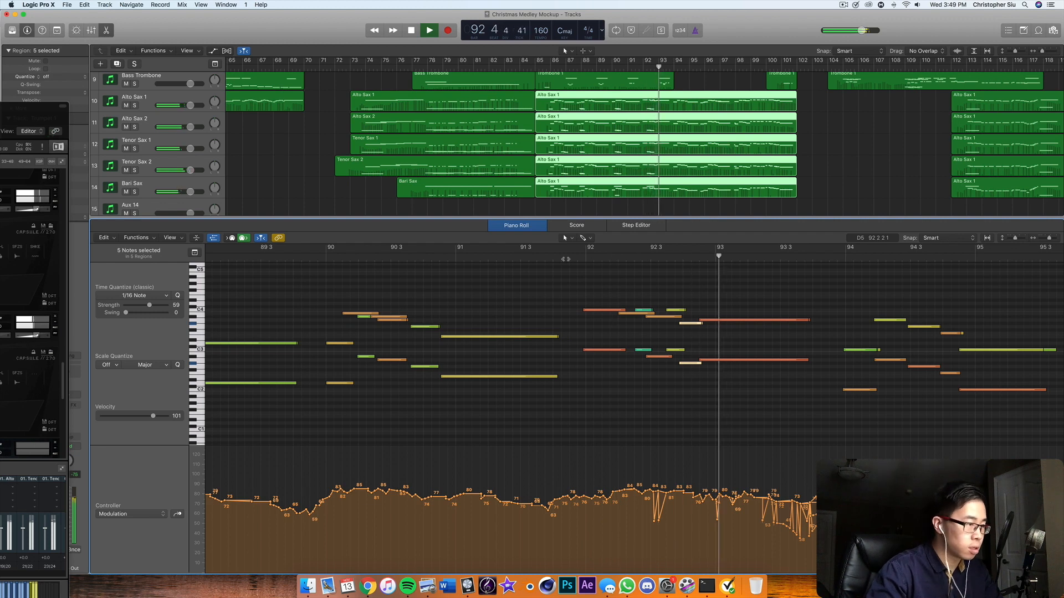
key("space")
Start the long notes after bar 92 beat 4 slightly earlier in all five sax regions and play the passage back
mouse_move(729, 300)
left_mouse_down()
mouse_move(718, 391)
mouse_move(697, 359)
left_mouse_up()
left_click(575, 260)
key("space")
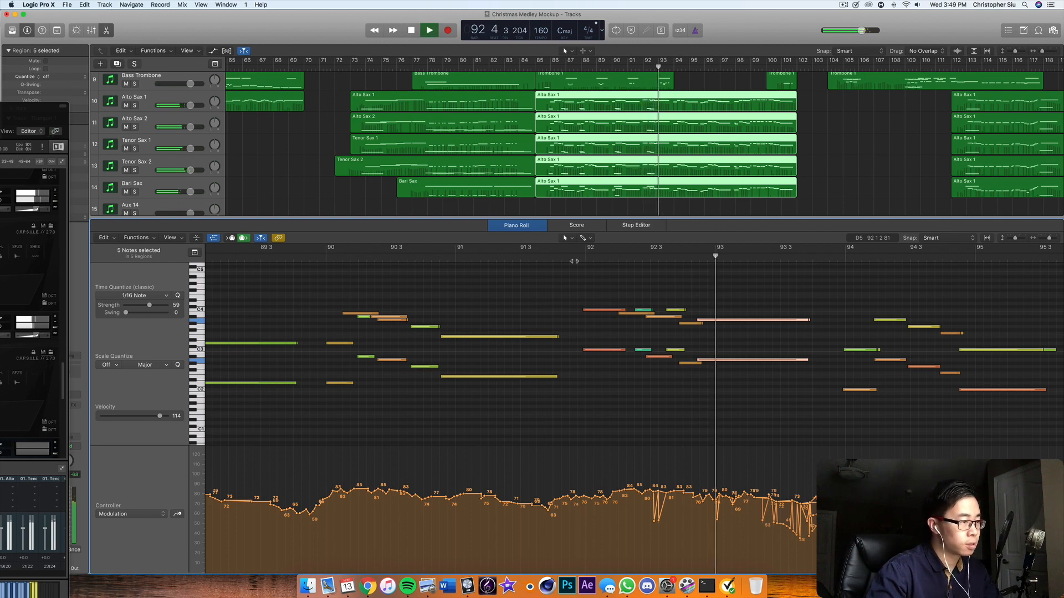
left_click(575, 261)
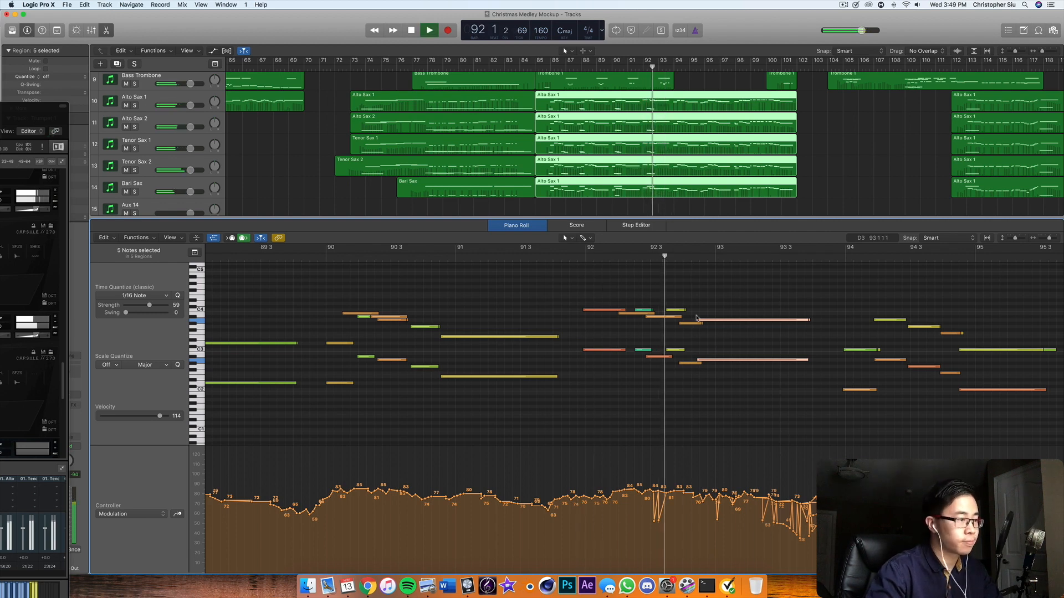
left_click(561, 261)
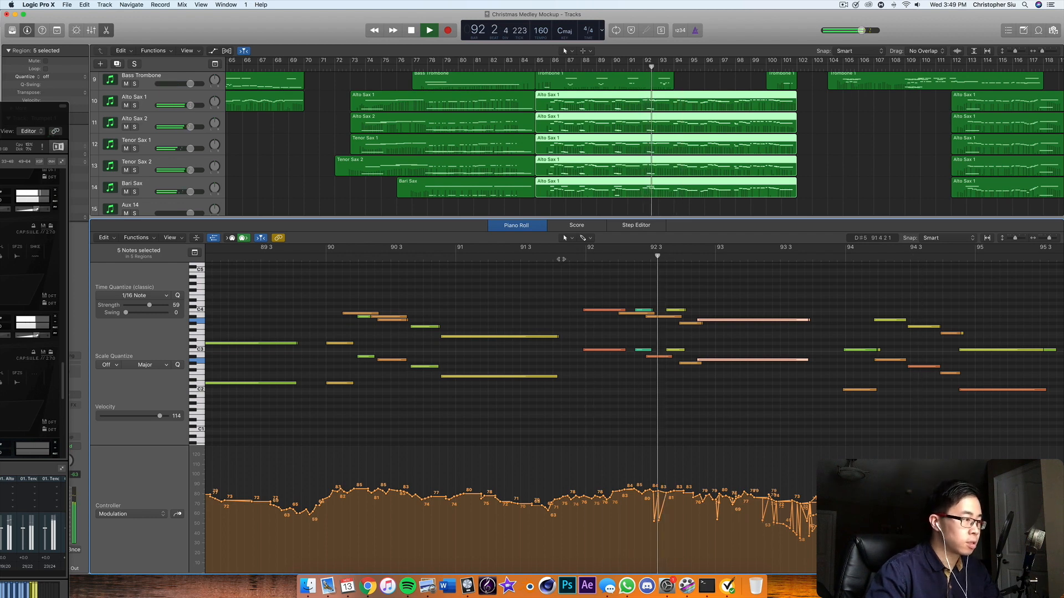
Shorten the notes just before bar 92 beat 4 in all five sax regions and replay from just before bar 92
key("space")
left_click_drag(695, 314, 693, 363)
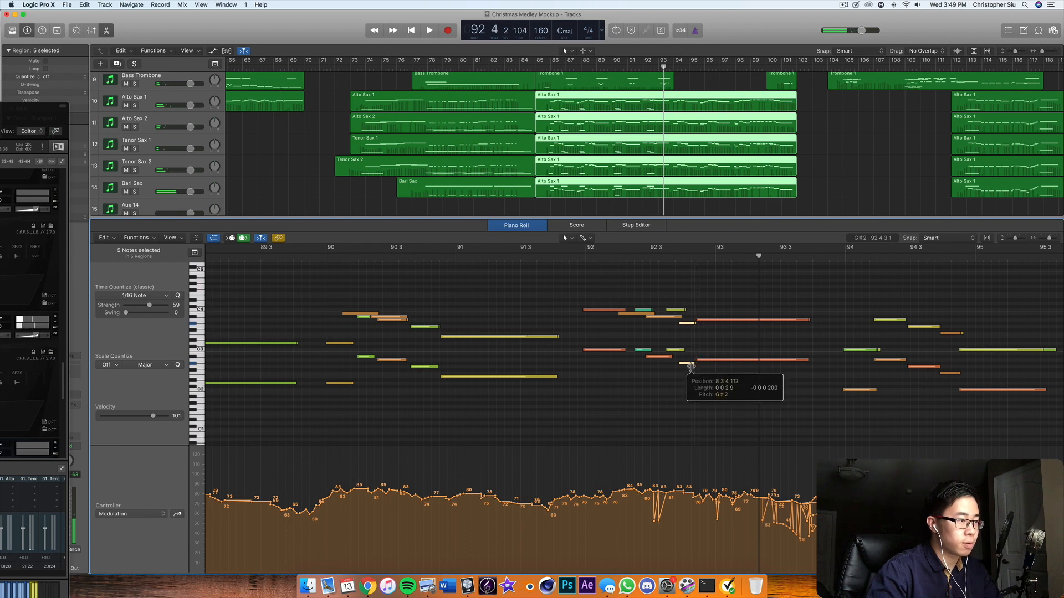
left_click(573, 260)
key("space")
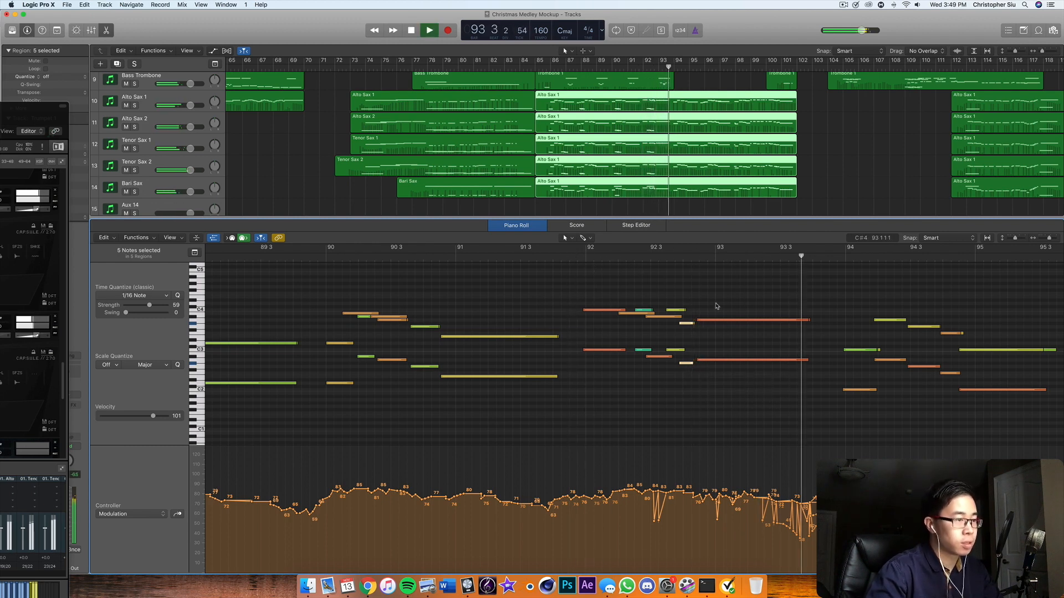
Examine the articulation slots of the alto and tenor sax instruments in Kontakt, keeping its window clear of the notes
left_click_drag(3, 116, 507, 71)
scroll(445, 176, "up", 3)
scroll(445, 176, "up", 3)
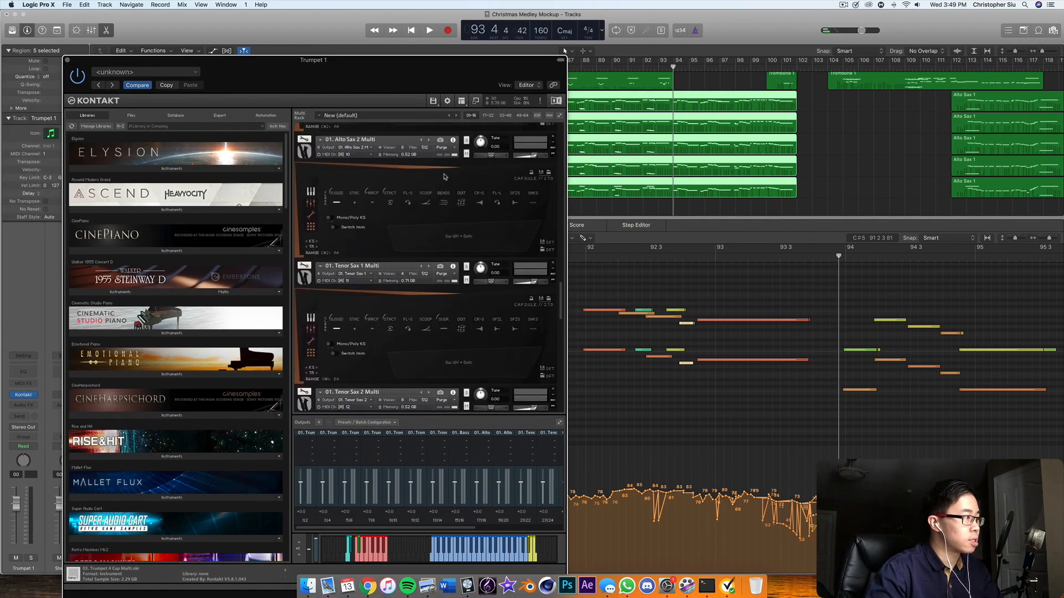
left_click(752, 303)
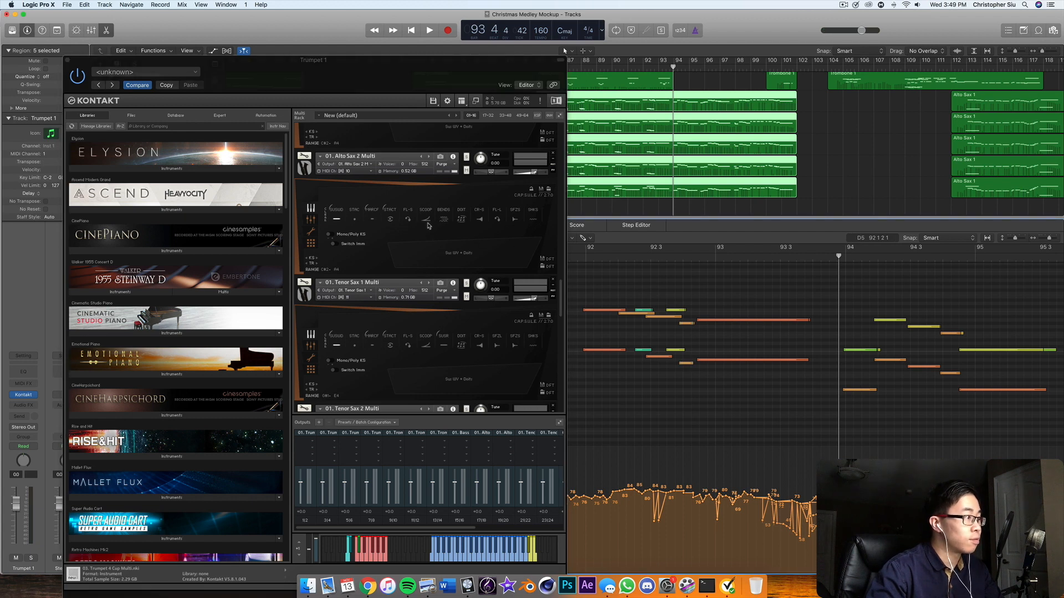
scroll(390, 220, "up", 3)
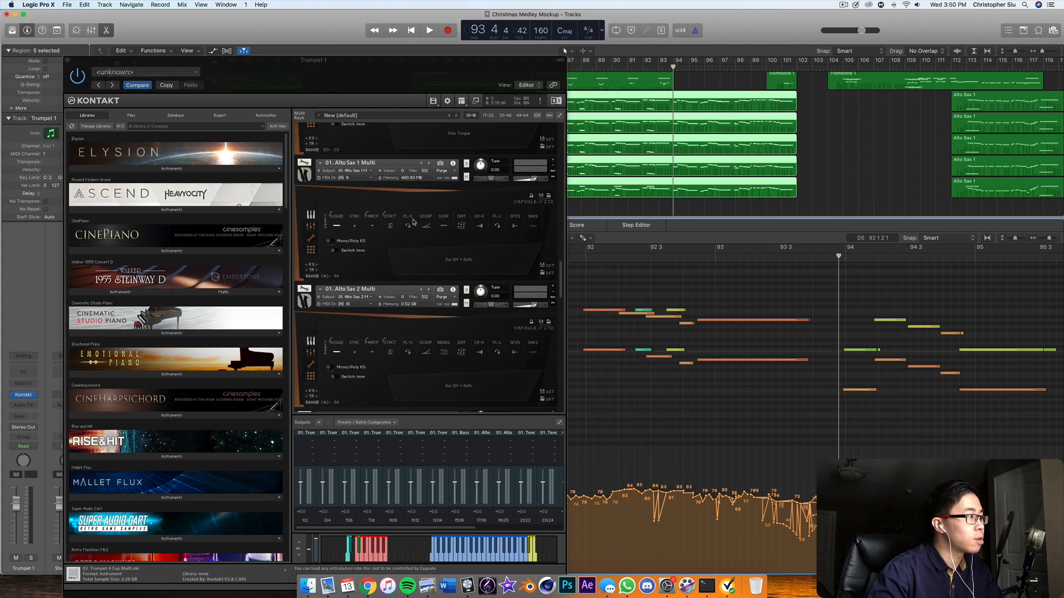
scroll(712, 364, "up", 3)
scroll(713, 364, "down", 2)
left_click_drag(425, 65, 115, 186)
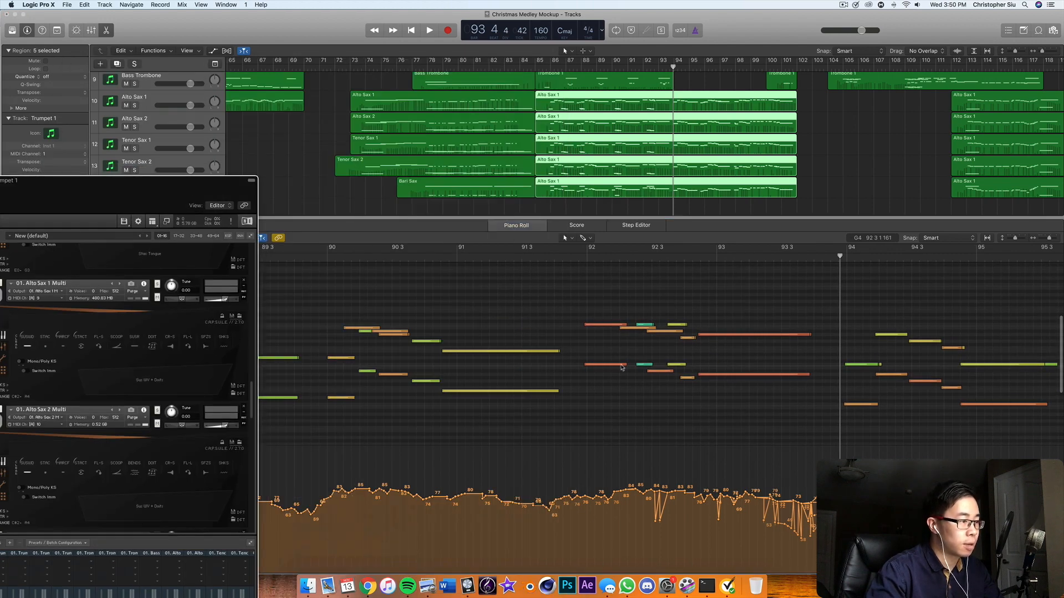
In the Alto Sax 1 region, copy the second bar 92 keyswitch note to about beat 4, raise its pitch and play the passage
left_click(731, 104)
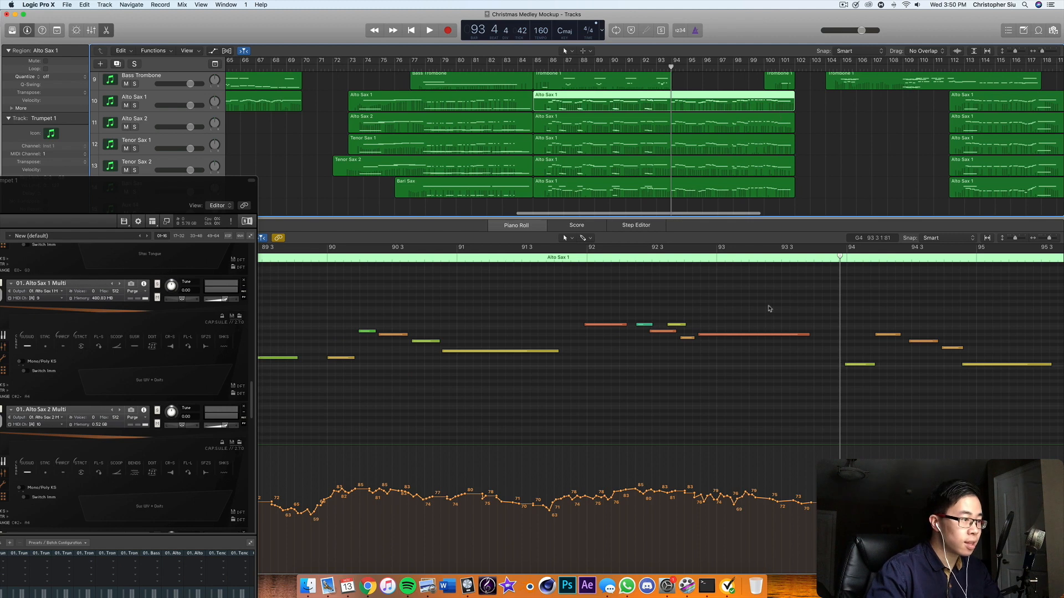
scroll(720, 355, "down", 3)
left_click(676, 425)
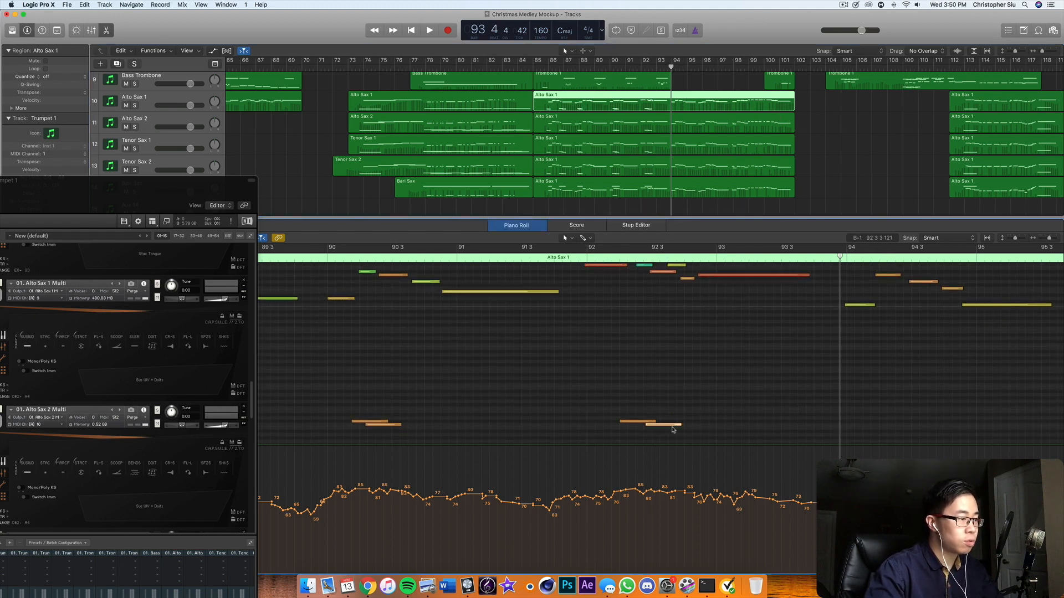
left_click(686, 253)
key("super+v")
left_click_drag(703, 427, 707, 407)
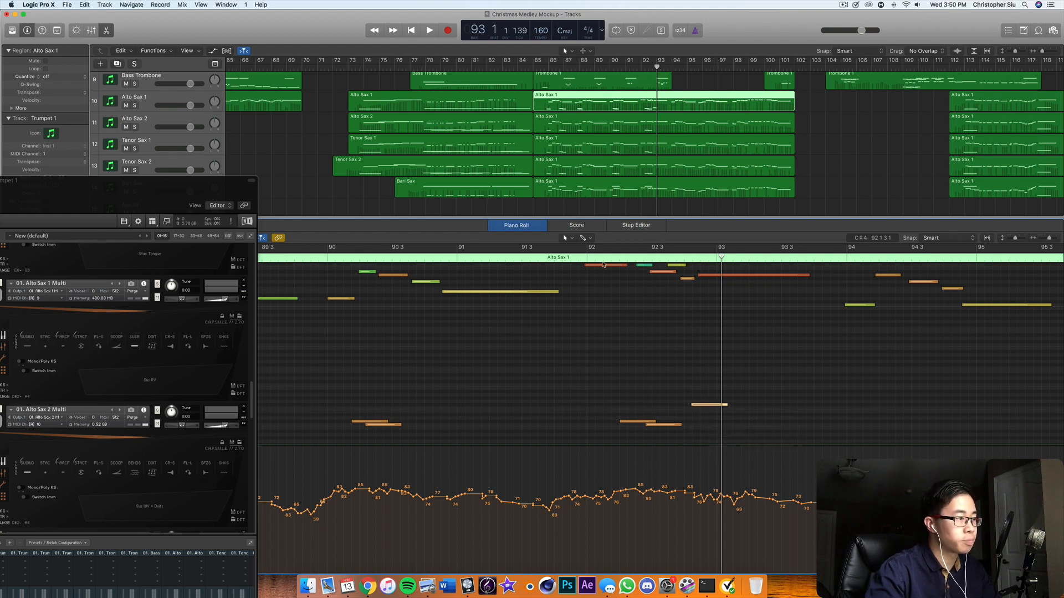
key("space")
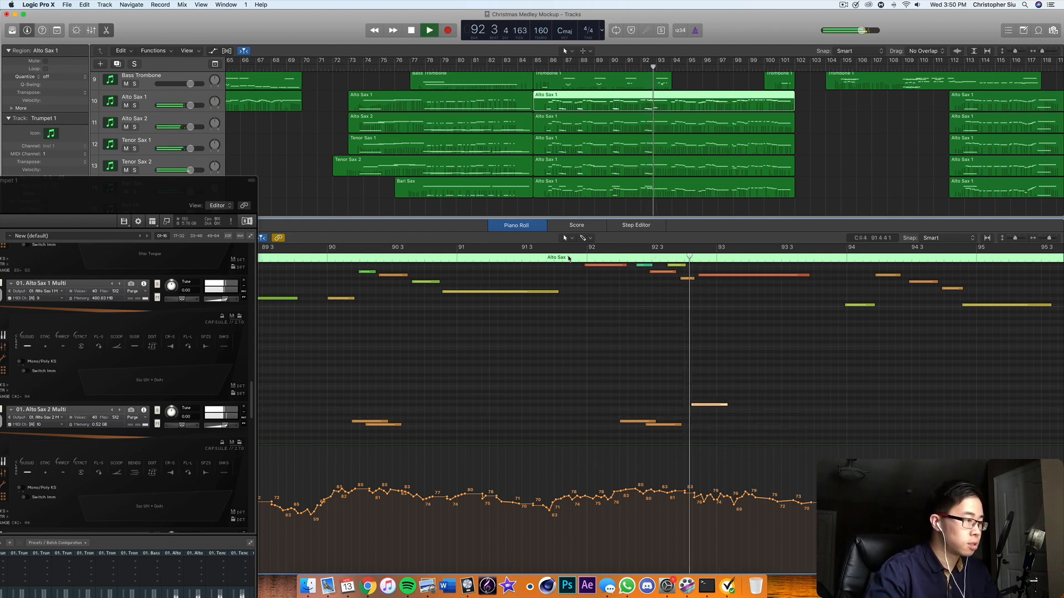
left_click(570, 259)
key("space")
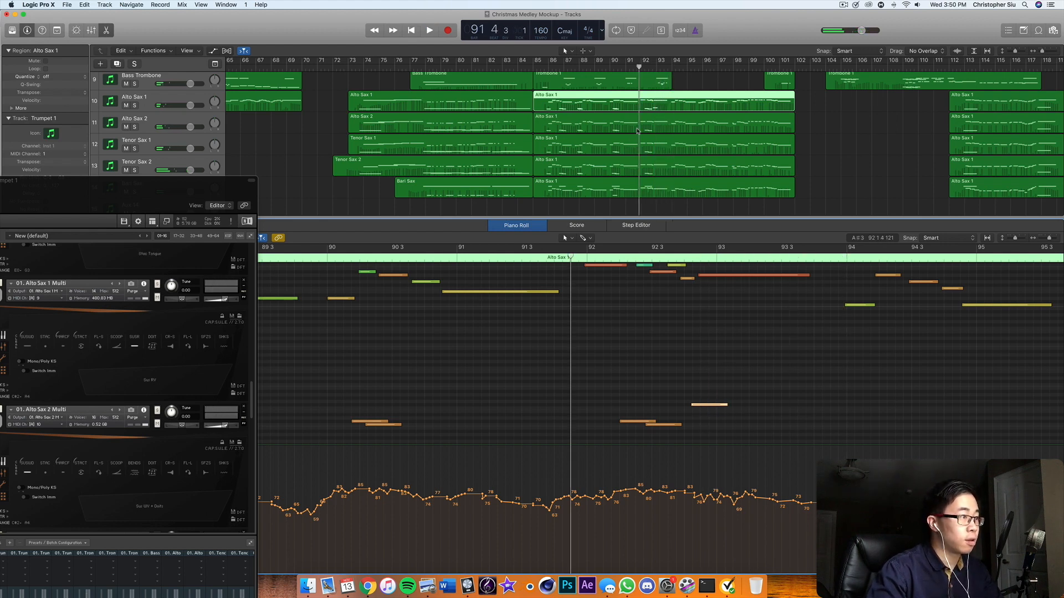
Paste the raised keyswitch note near bar 92 beat 4 in the Alto Sax 2 region
left_click(638, 131)
left_click(692, 259)
key("super+v")
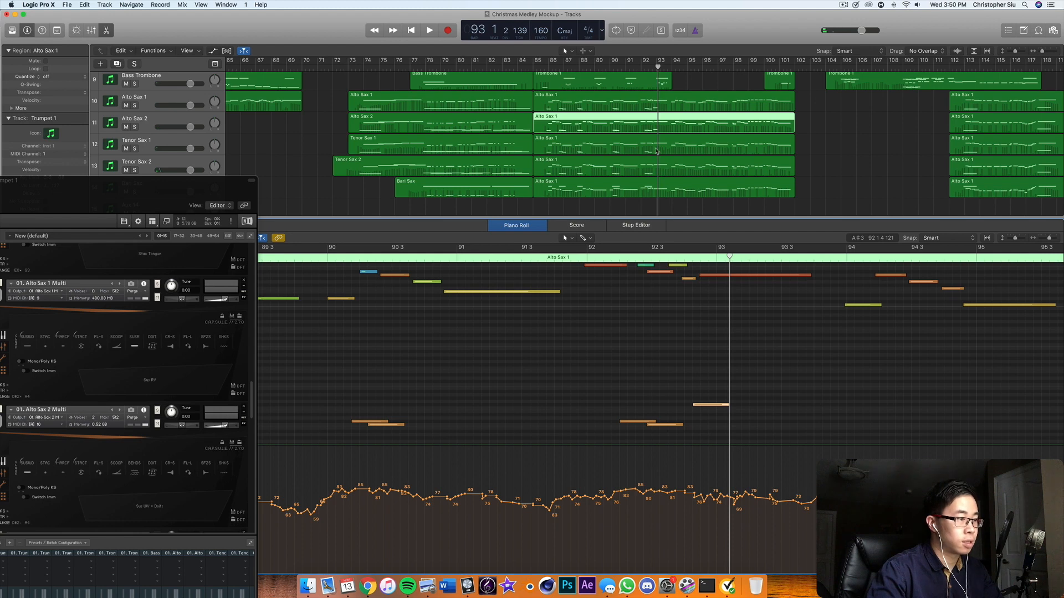
Paste the raised keyswitch note just before bar 92 beat 4 in the Tenor Sax 2 region and play from just before bar 92
left_click(656, 151)
key("Down")
left_click(687, 258)
key("super+v")
left_click(574, 257)
key("space")
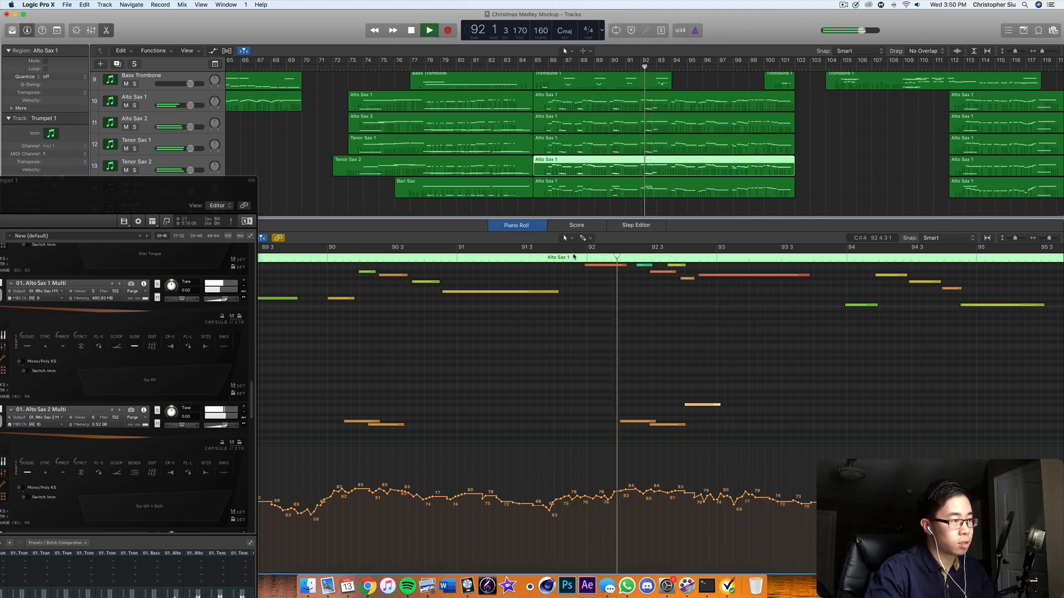
left_click(578, 258)
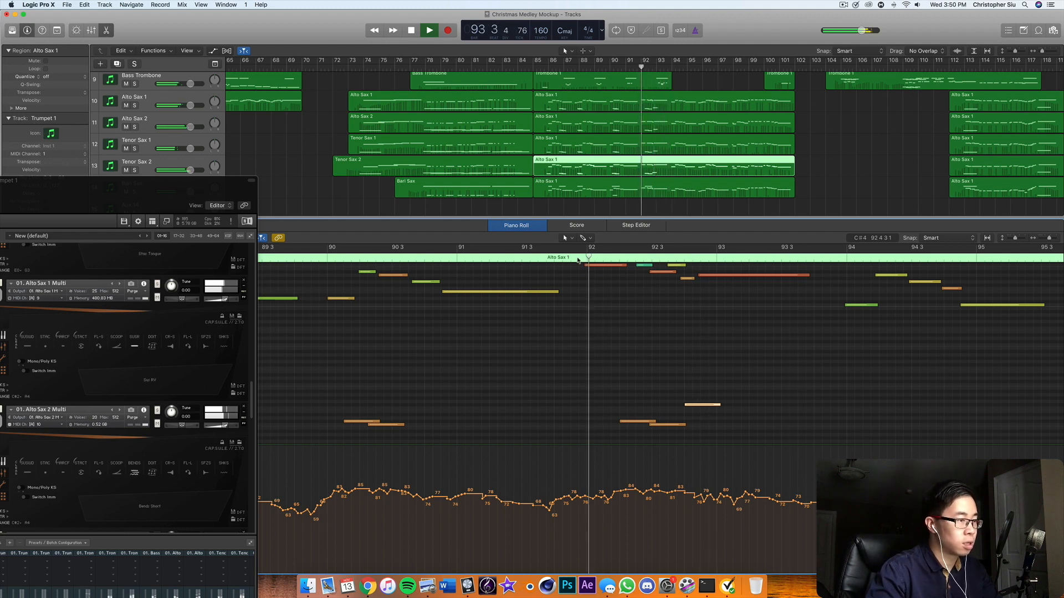
Replace the short bend articulation in the Tenor Sax 2 instrument's slot in Kontakt with the sustain articulation used in Alto Sax 1's matching slot
key("space")
left_click(804, 171)
left_click_drag(101, 184, 237, 58)
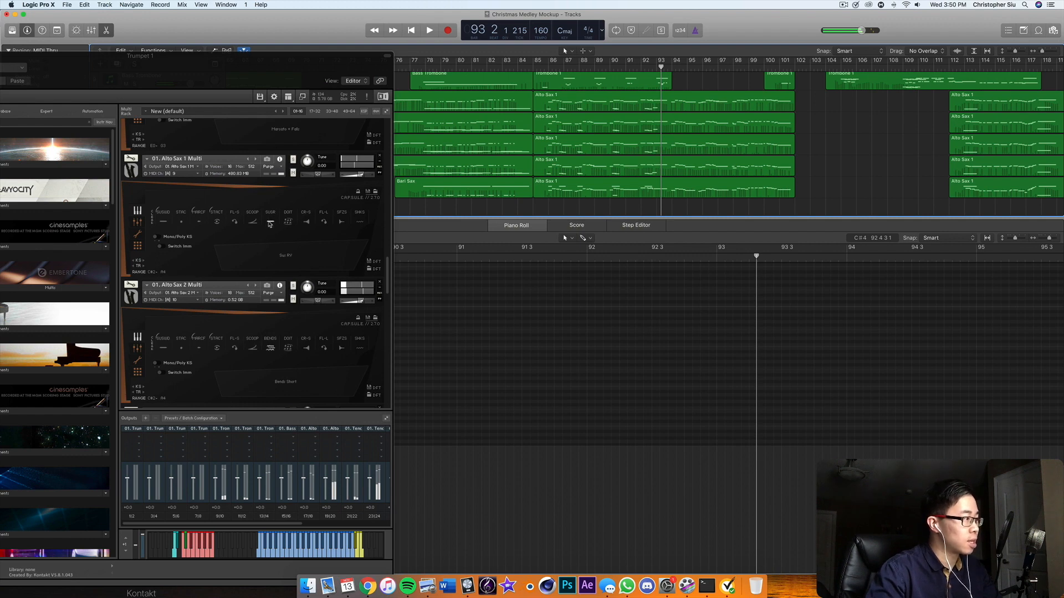
scroll(273, 347, "down", 5)
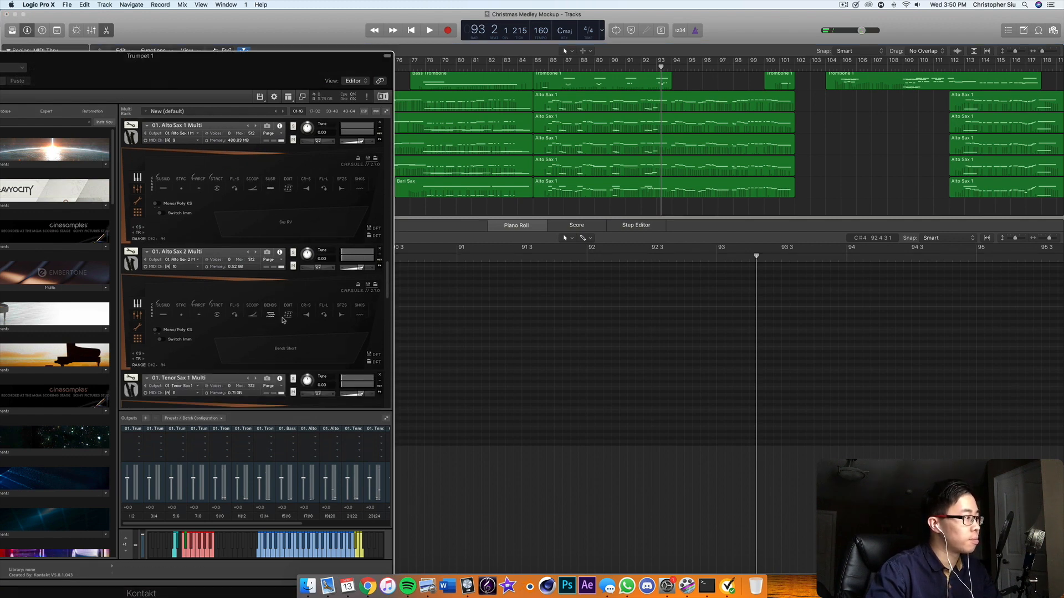
scroll(283, 318, "down", 5)
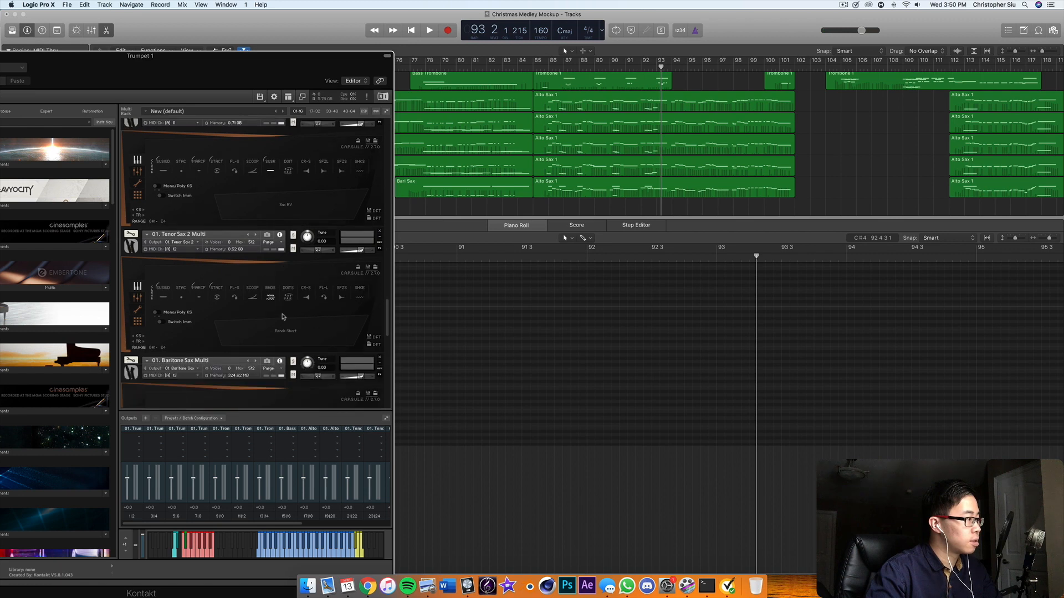
scroll(282, 272, "down", 3)
scroll(282, 266, "down", 2)
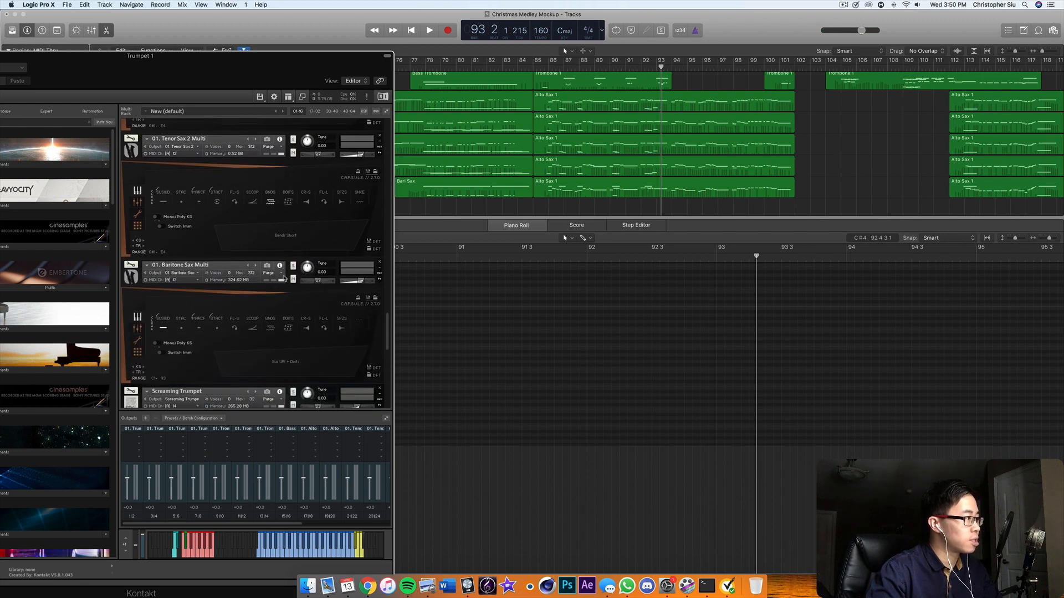
left_click(271, 187)
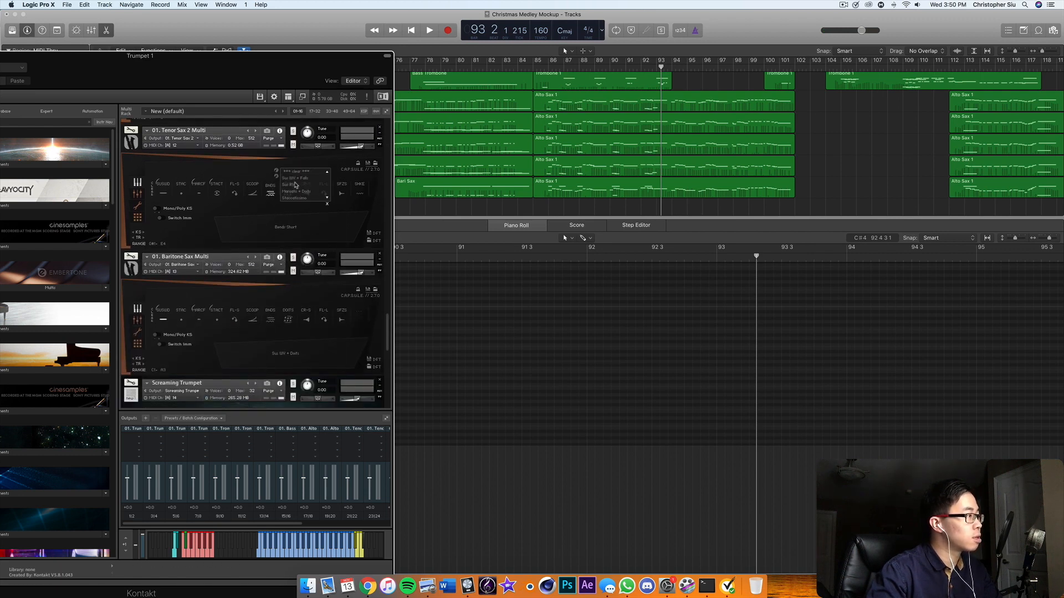
left_click(294, 186)
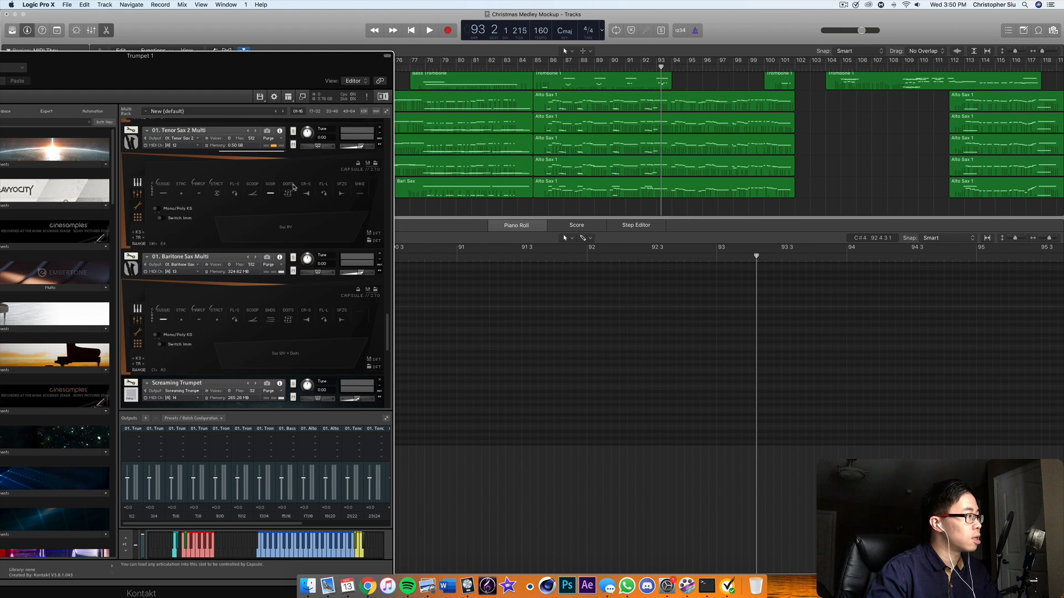
Load the same sustain articulation into the bend slots of the Baritone Sax and Alto Sax 2 instruments
left_click(270, 313)
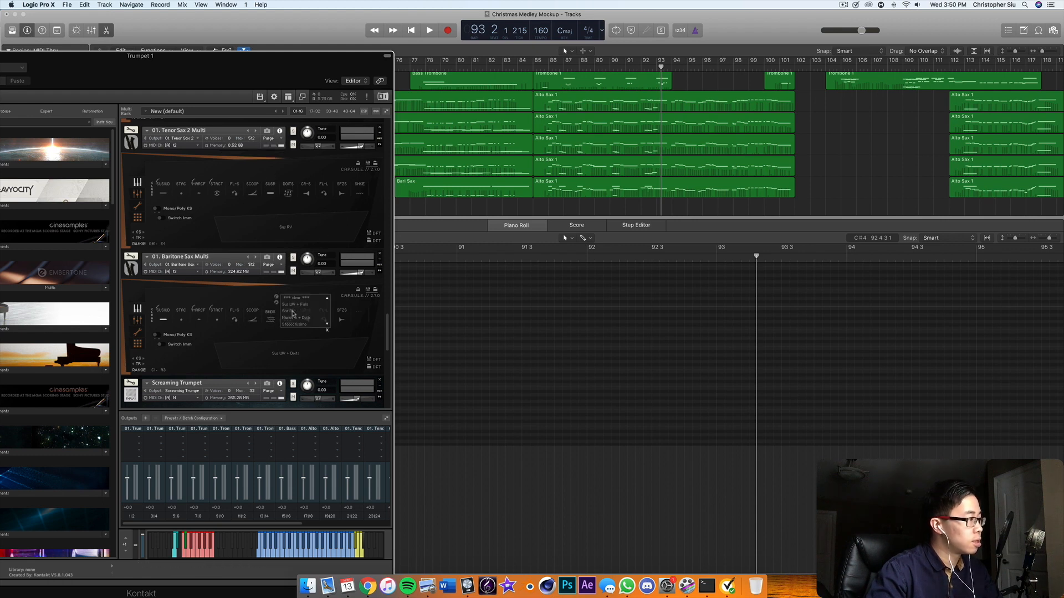
left_click(293, 313)
scroll(285, 304, "up", 6)
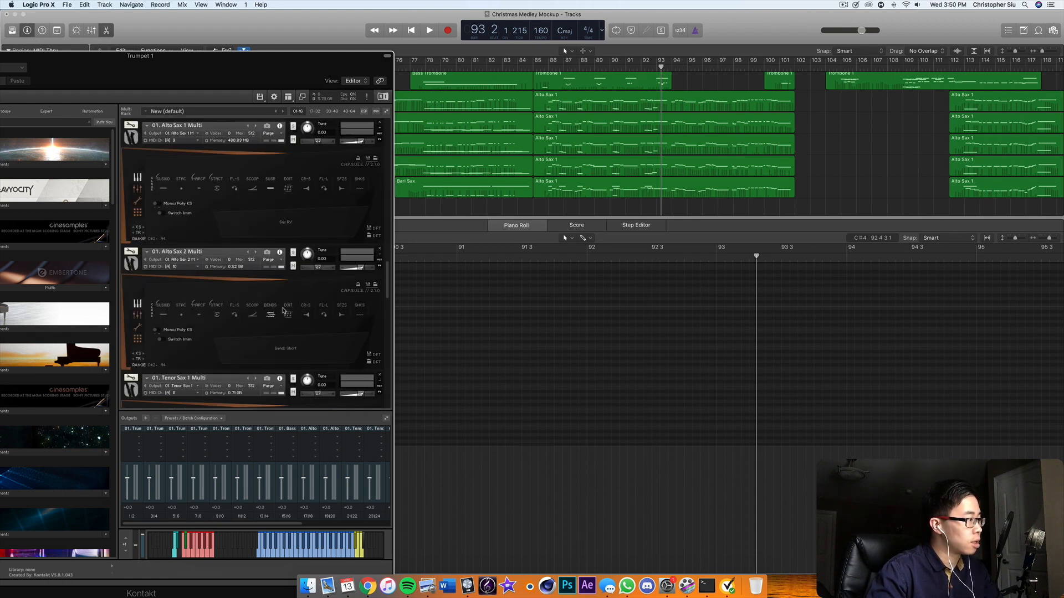
left_click(271, 309)
left_click(296, 307)
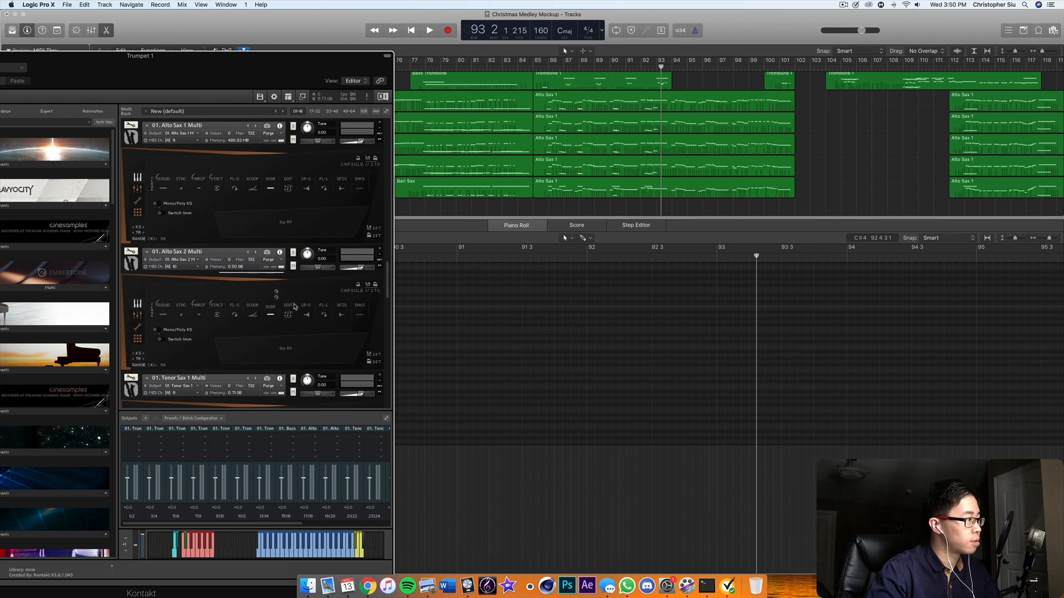
Play the sax passage from just before bar 92 with all five sax regions selected and their notes shown together
left_click(641, 68)
key("space")
left_click(634, 68)
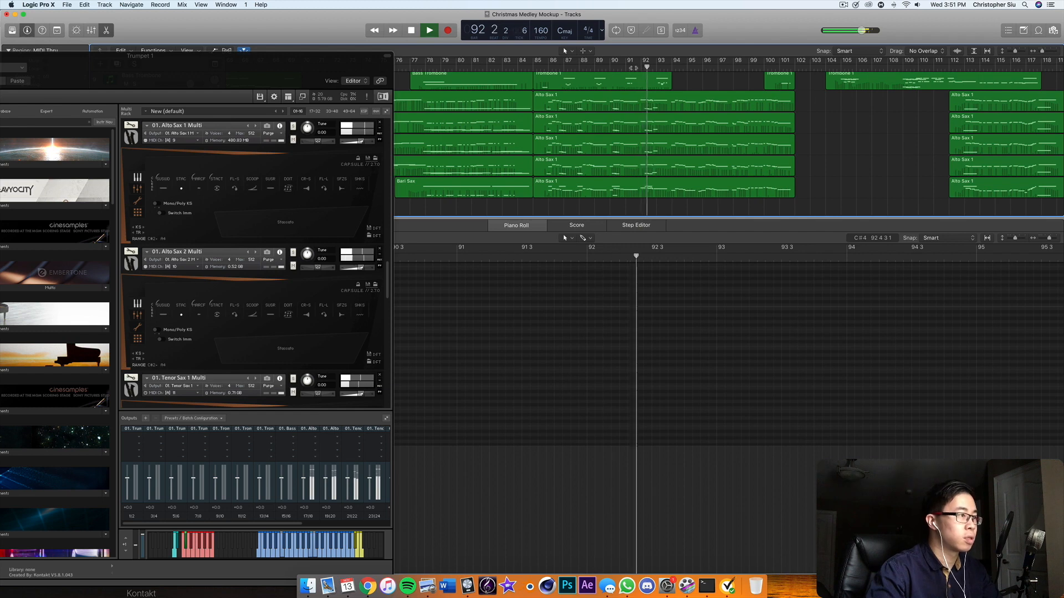
left_click(641, 67)
left_click_drag(806, 196, 726, 101)
key("space")
left_click(570, 256)
key("space")
scroll(557, 268, "up", 3)
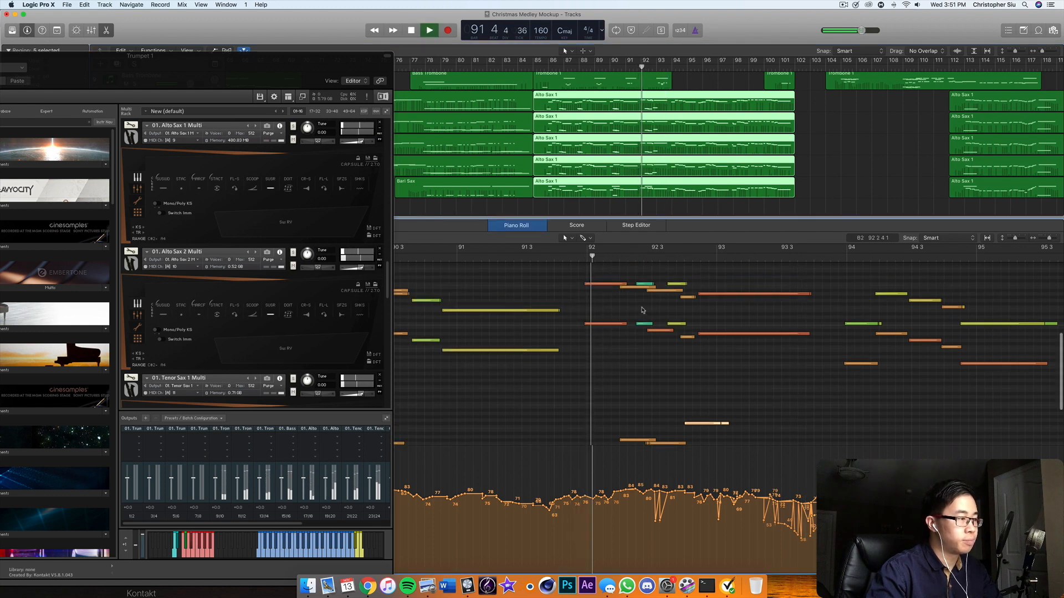
key("space")
scroll(609, 322, "down", 2)
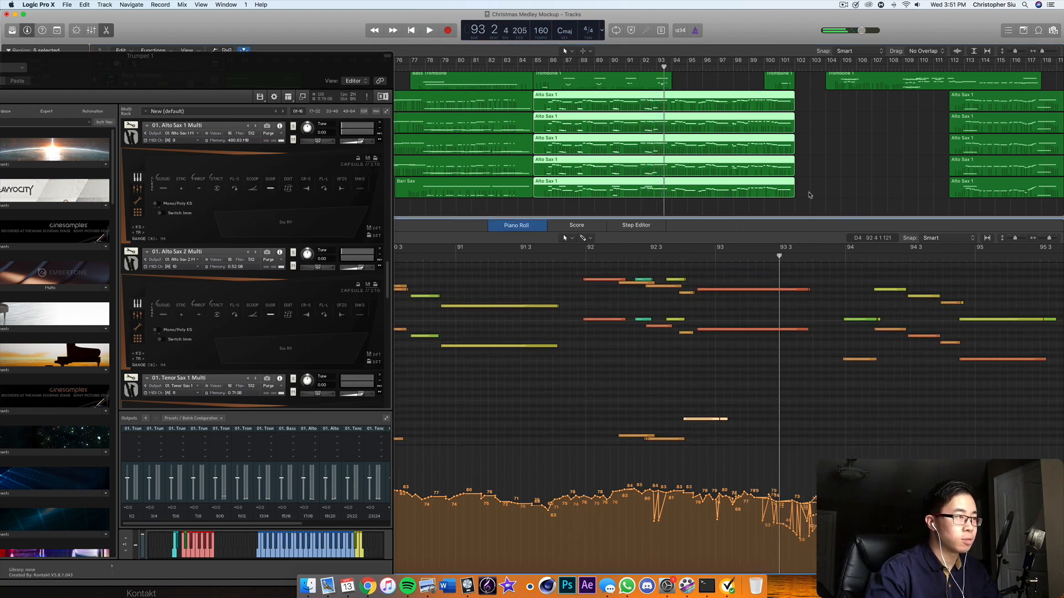
Clear the region selection and replay the sax section from about bar 92
left_click(809, 195)
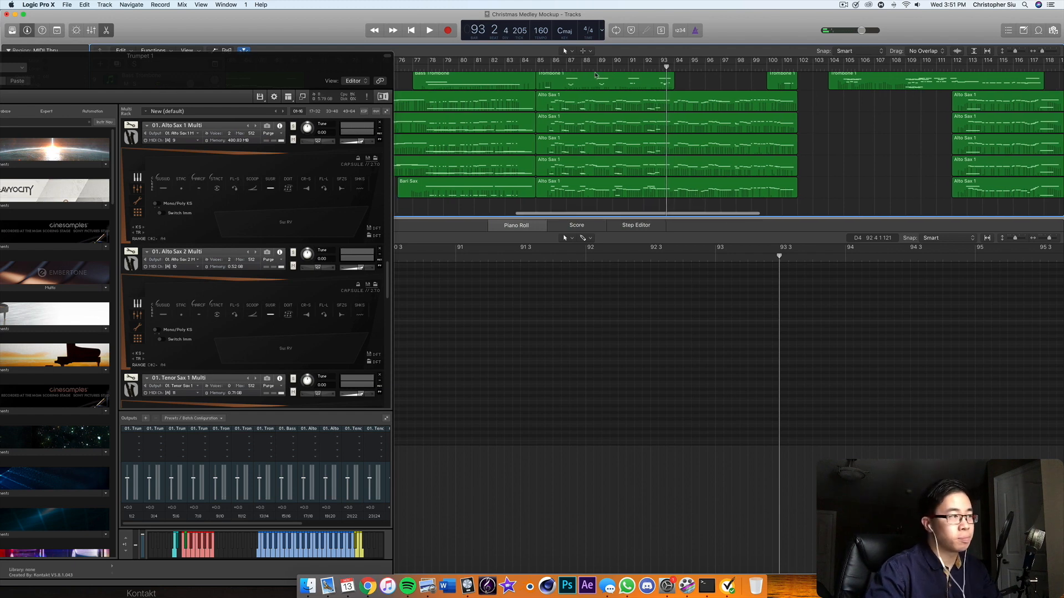
left_click(641, 67)
scroll(641, 143, "right", 1)
key("space")
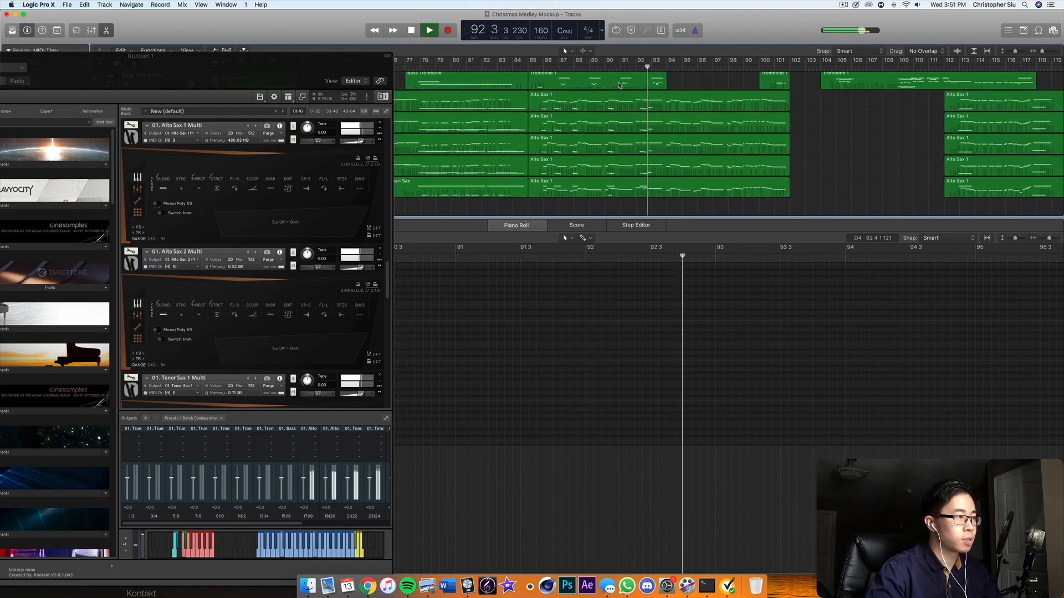
key("space")
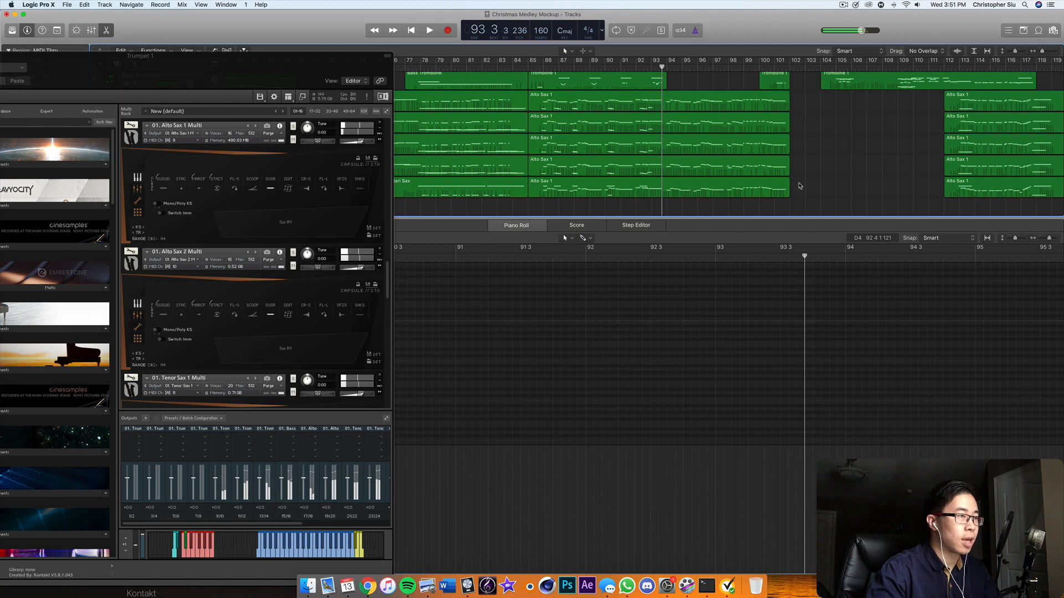
Check the keyswitch notes in the Bari Sax and tenor sax regions, removing the raised one near bar 92 beat 4 from Tenor Sax 2
left_click(781, 189)
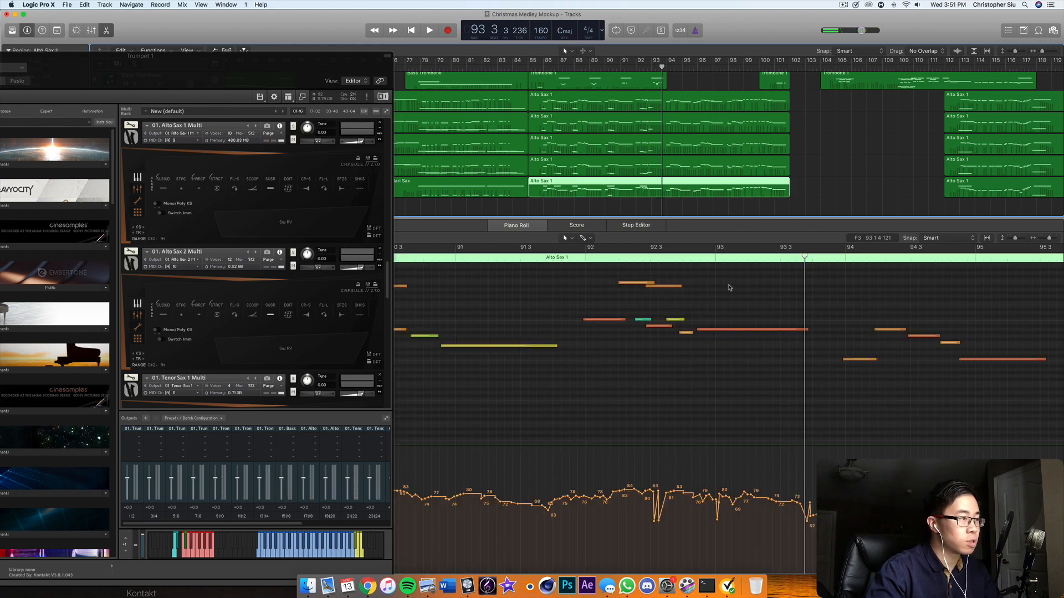
scroll(720, 299, "down", 2)
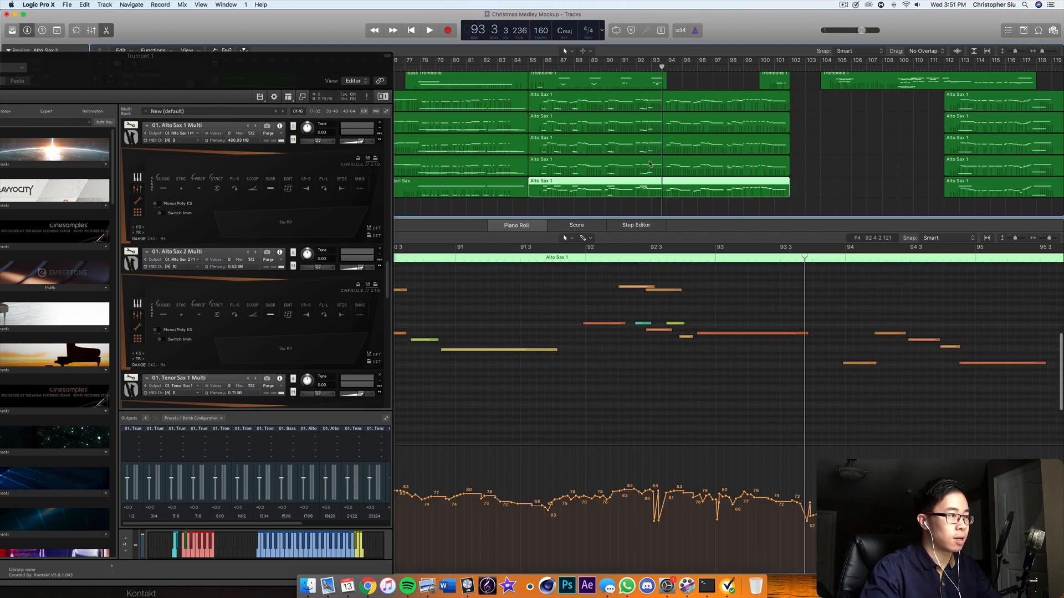
key("Up")
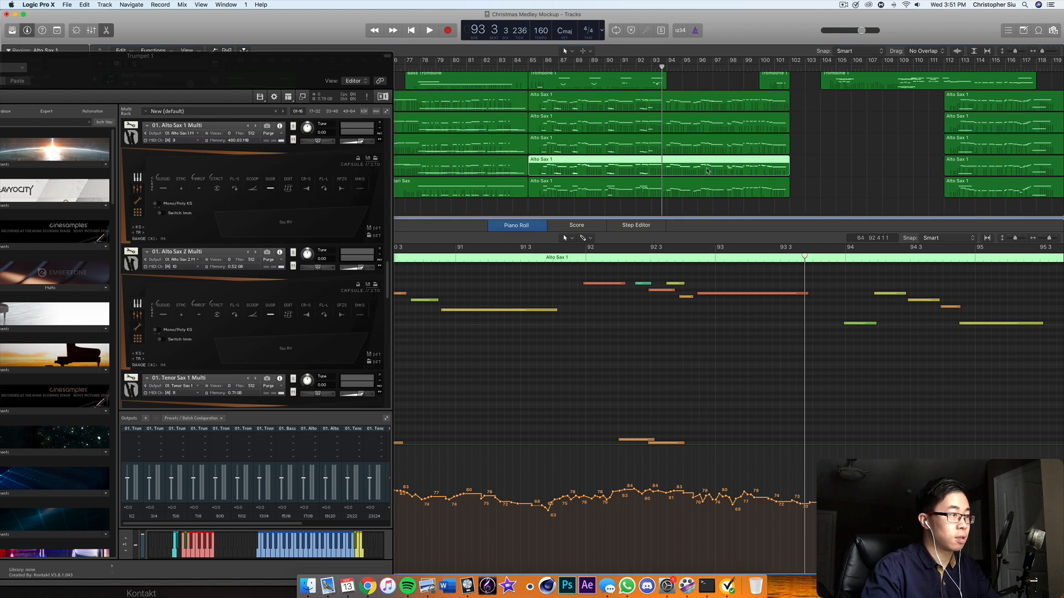
key("Up")
scroll(673, 338, "down", 2)
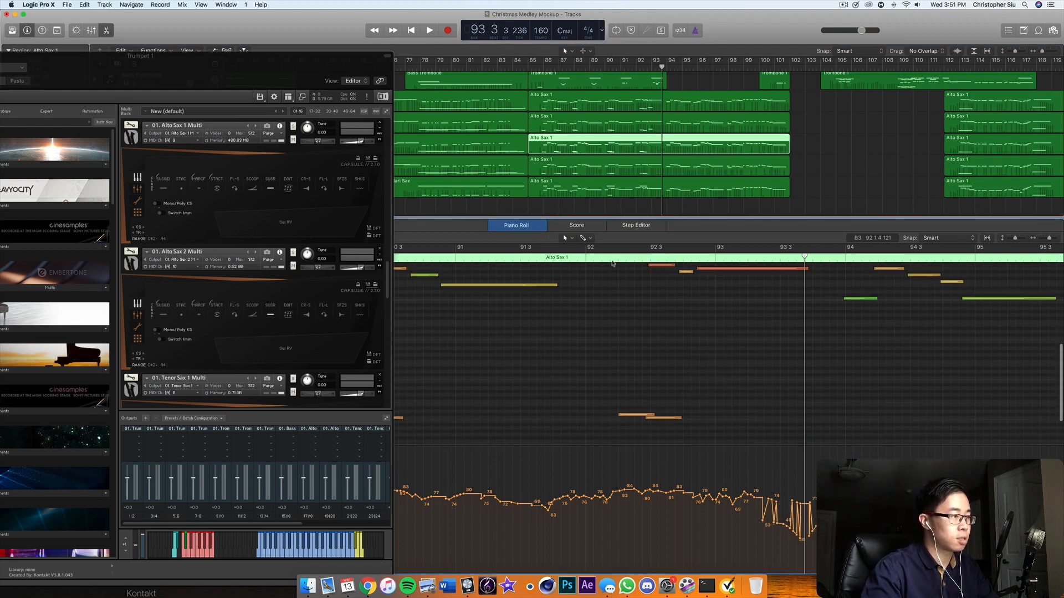
scroll(612, 263, "up", 2)
Play the passage repeatedly from just before bar 92 to judge the saxes' long note
left_click(563, 258)
key("space")
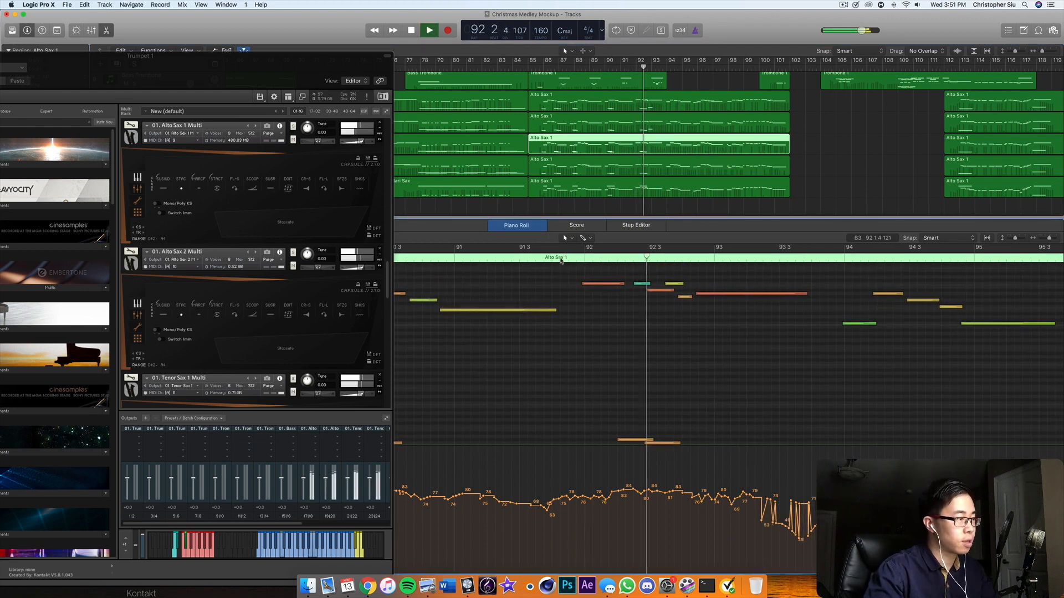
left_click(562, 259)
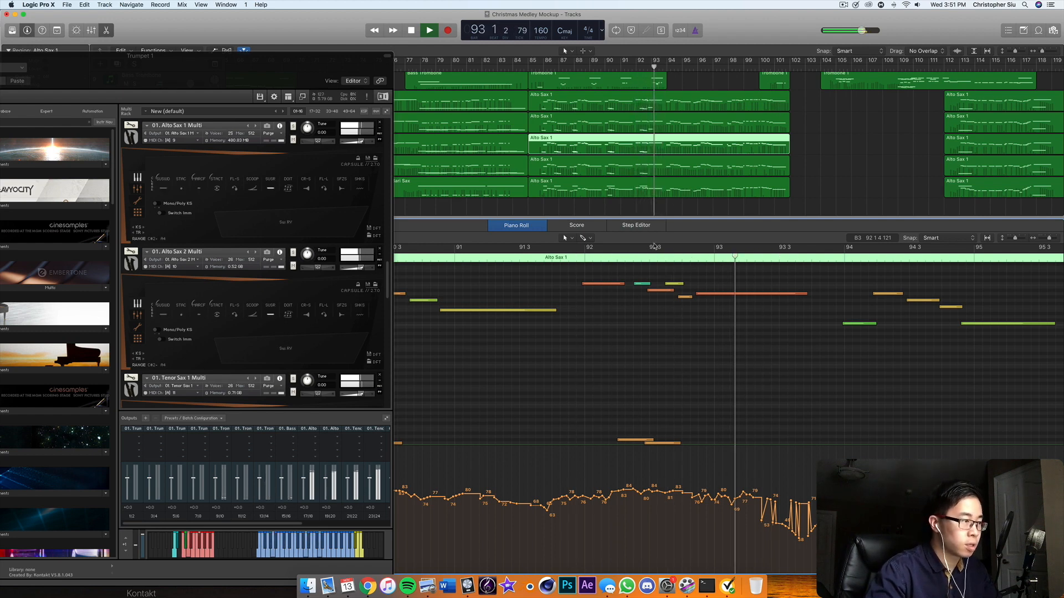
left_click(569, 259)
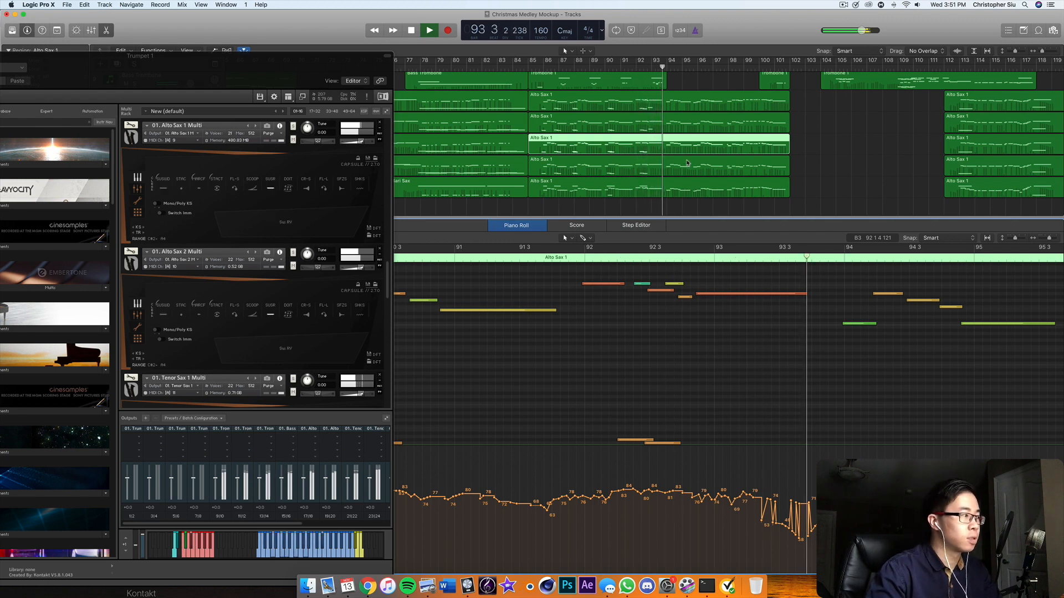
key("space")
Delete the raised keyswitch note near bar 92 beat 4 in the Alto Sax 2 region and play from just before bar 92
left_click(693, 128)
left_click_drag(739, 382, 706, 445)
key("Delete")
left_click(567, 258)
key("space")
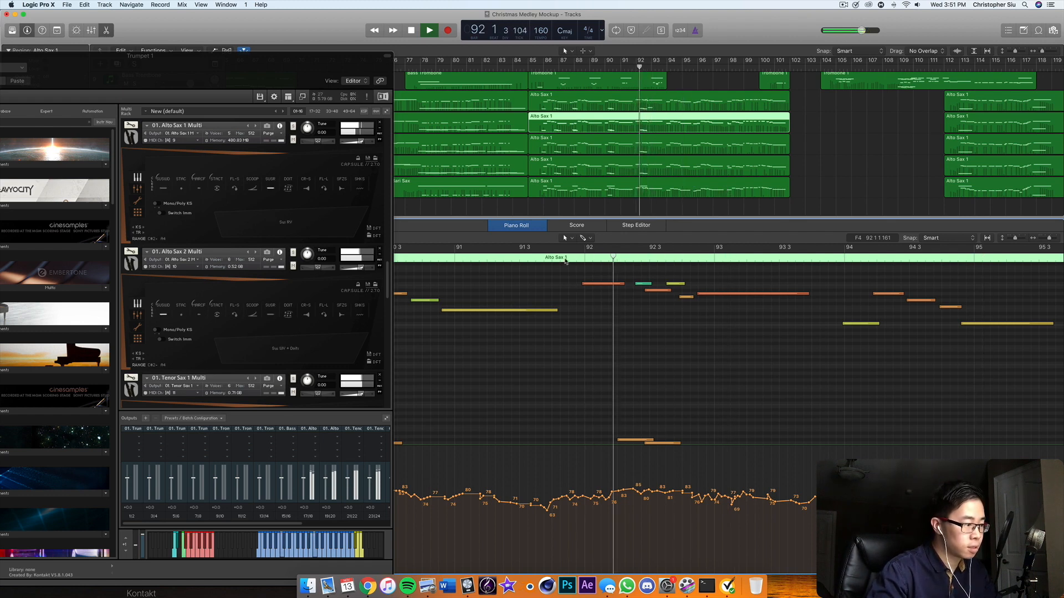
key("space")
Examine the Alto Sax 1 region alone and with the other saxes, and audition the scoop articulation on the Alto Sax 1 track in Kontakt
left_click(667, 108)
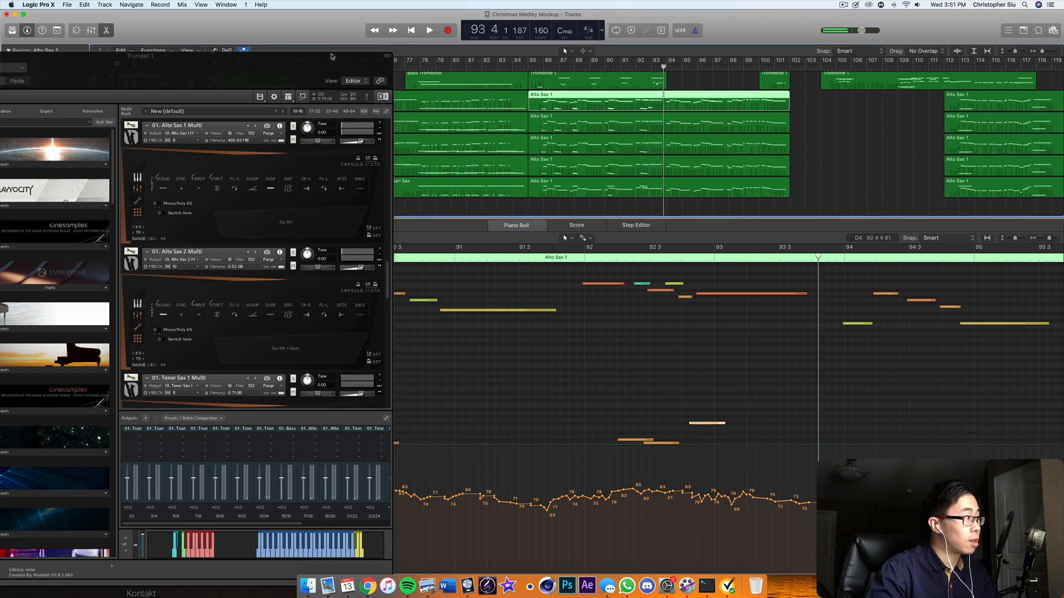
left_click_drag(331, 70, 78, 518)
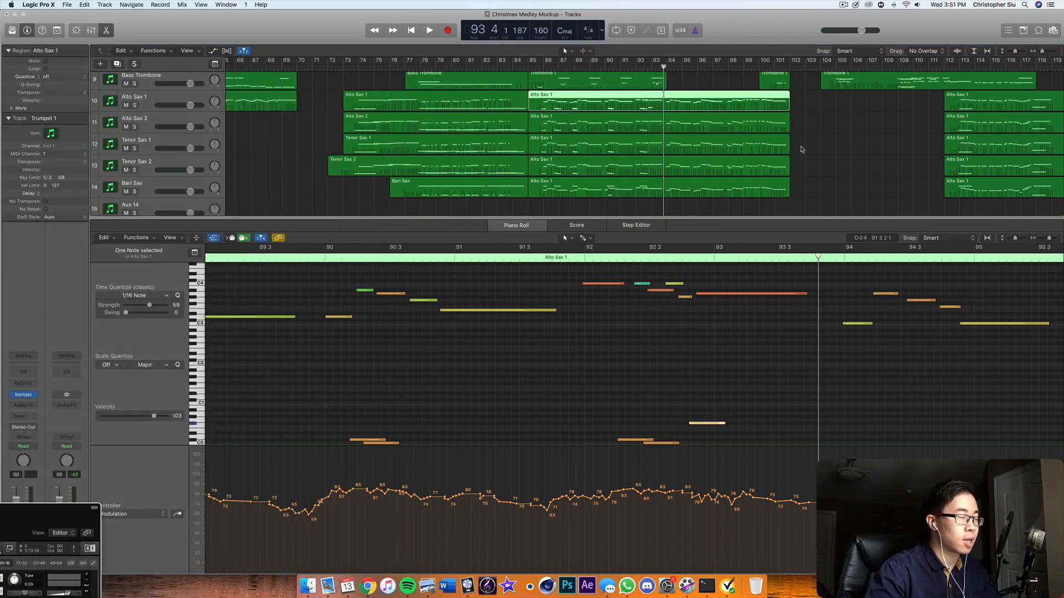
left_click_drag(798, 180, 699, 109)
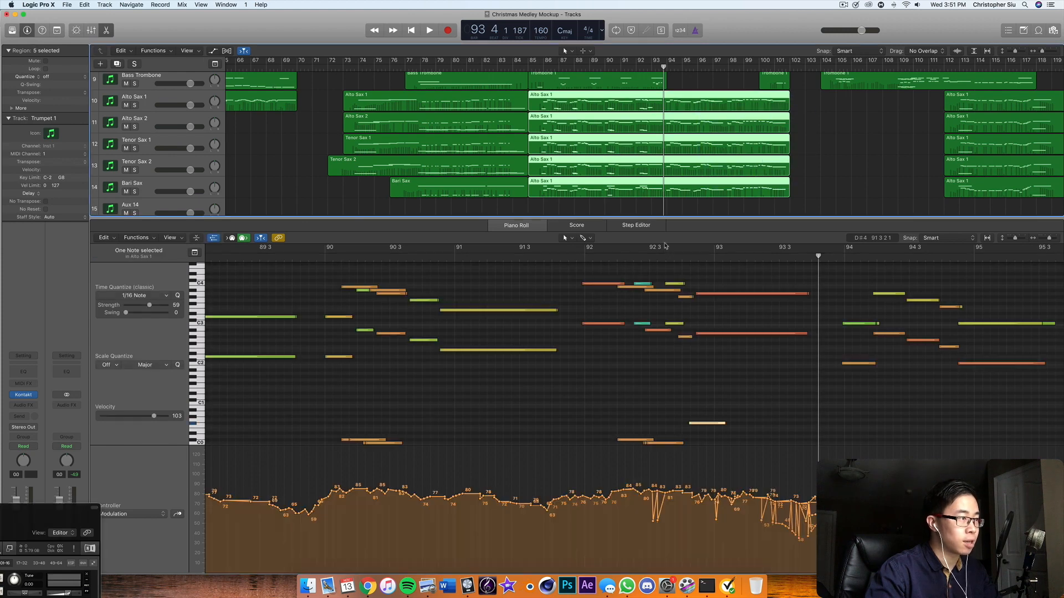
left_click_drag(12, 504, 479, 175)
left_click(191, 97)
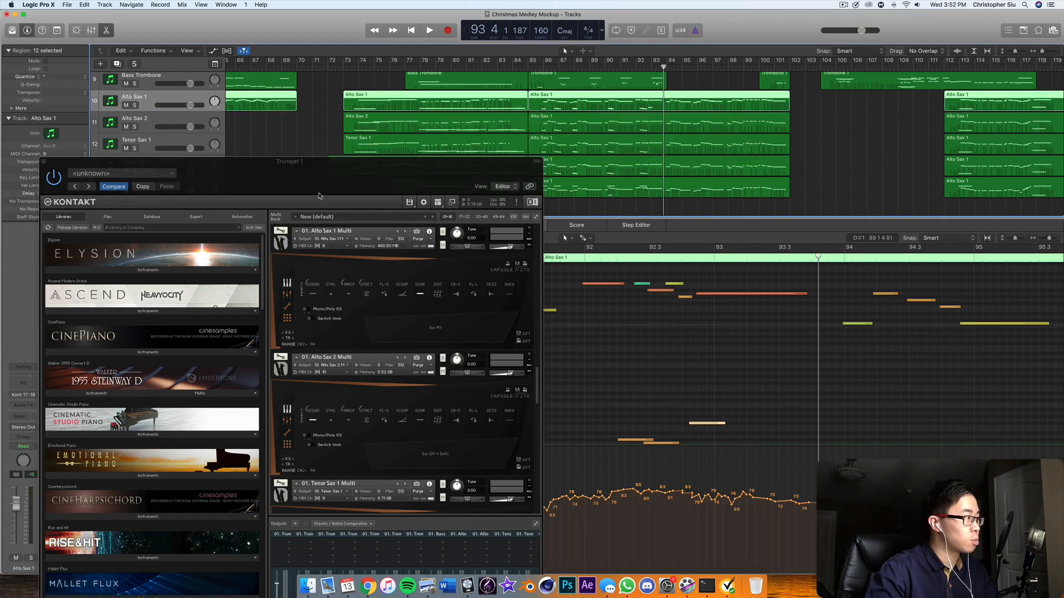
left_click(402, 294)
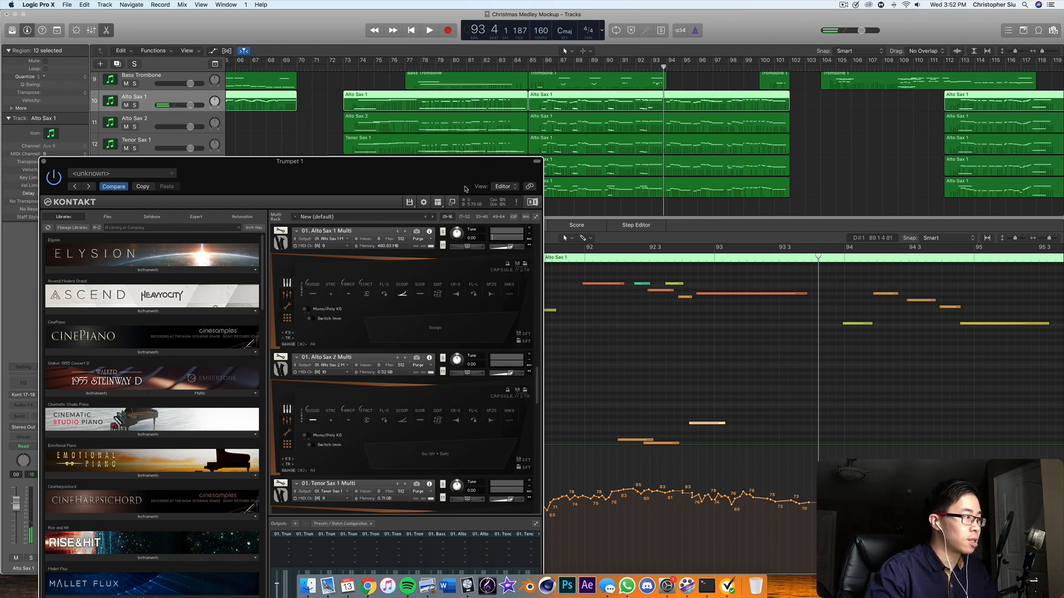
Move the Kontakt window clear of the notes and set the piano roll's controller lane to Pitch Bend
left_click_drag(464, 183, 274, 416)
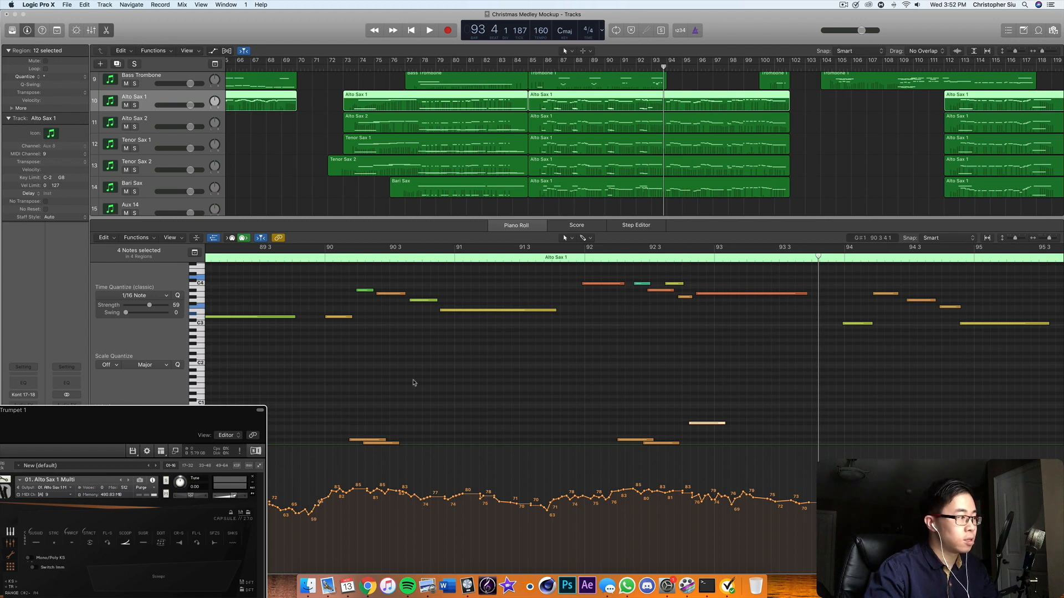
left_click_drag(220, 430, 36, 450)
left_click(156, 512)
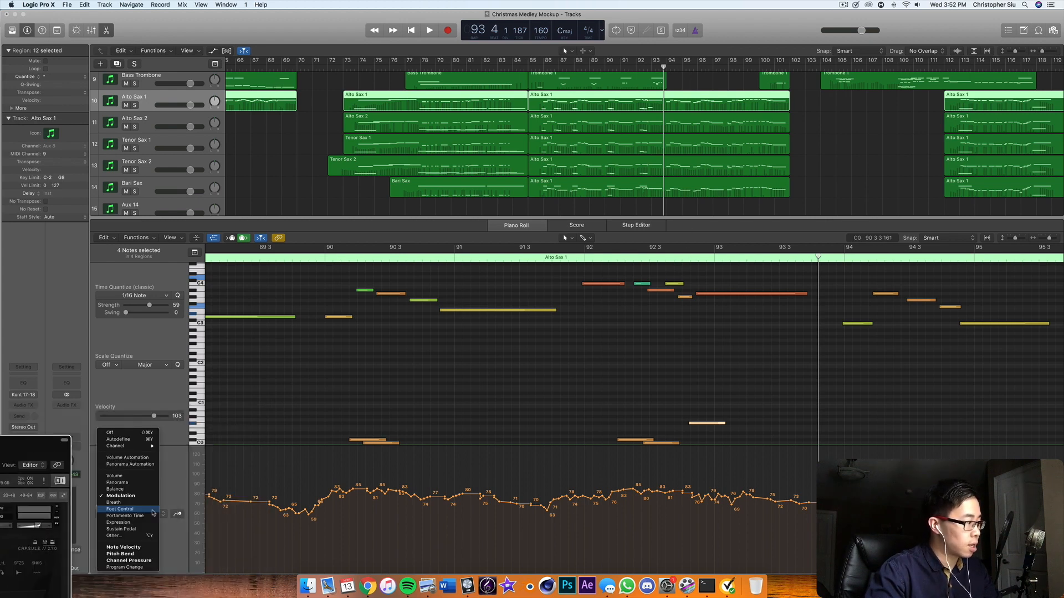
left_click(141, 553)
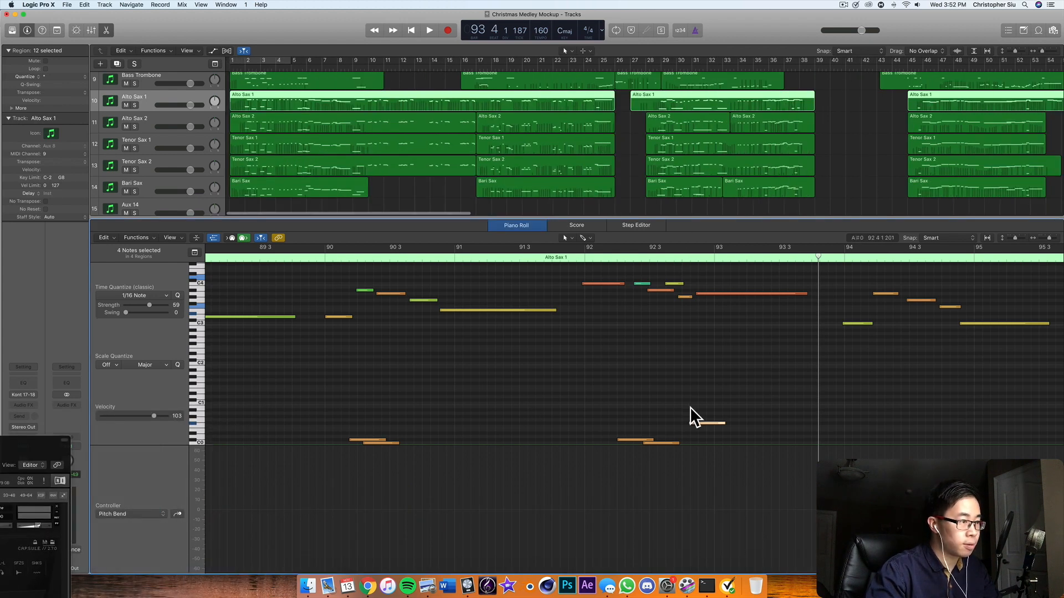
Add pitch bend points at the start of Alto Sax 1's long note, near bar 92 beat 4, and play the passage
left_click(691, 511)
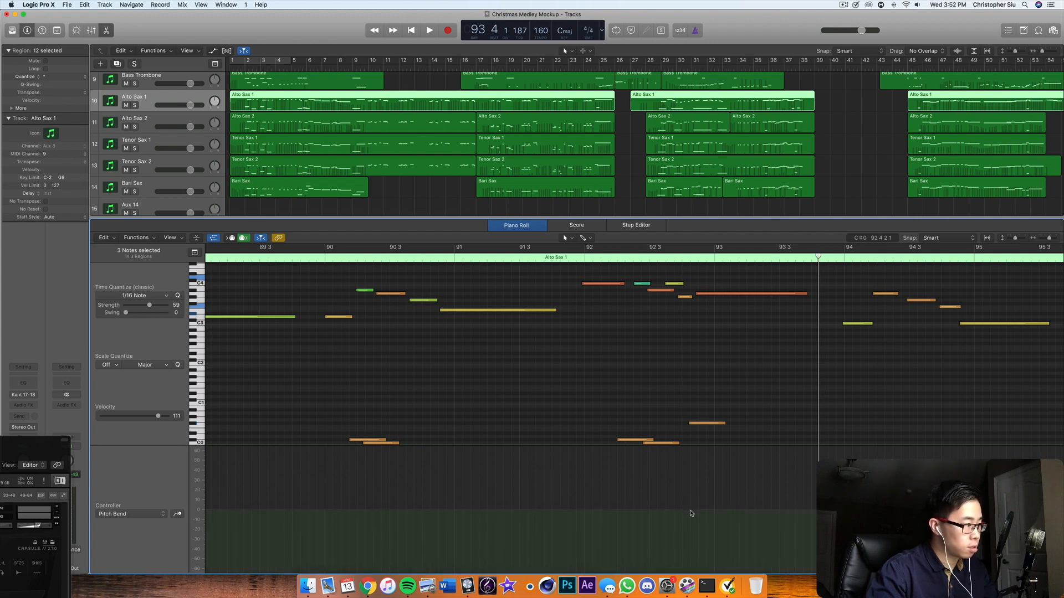
scroll(696, 498, "right", 3)
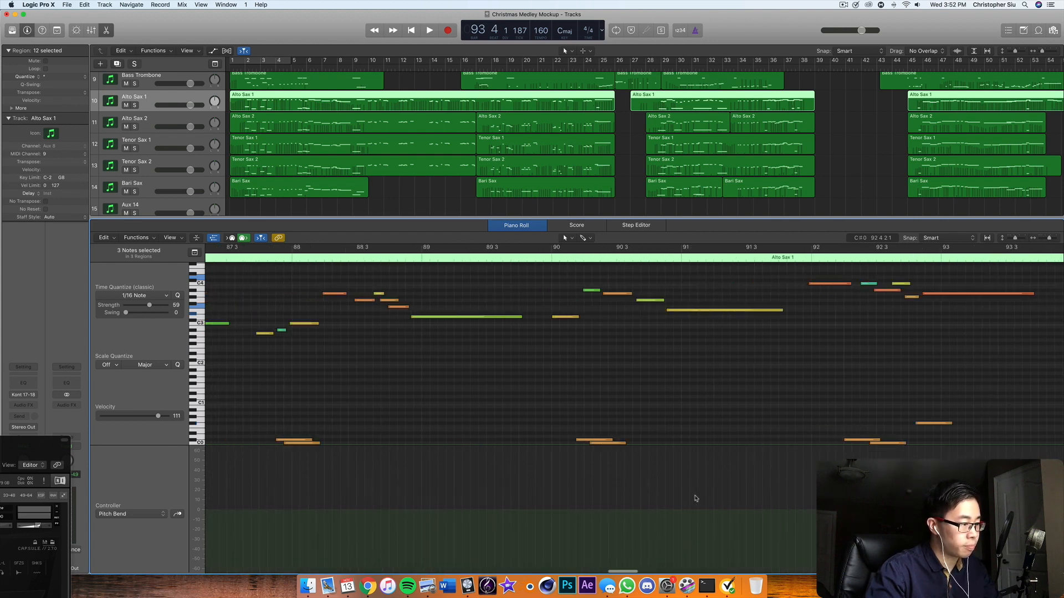
left_click(530, 250)
key("space")
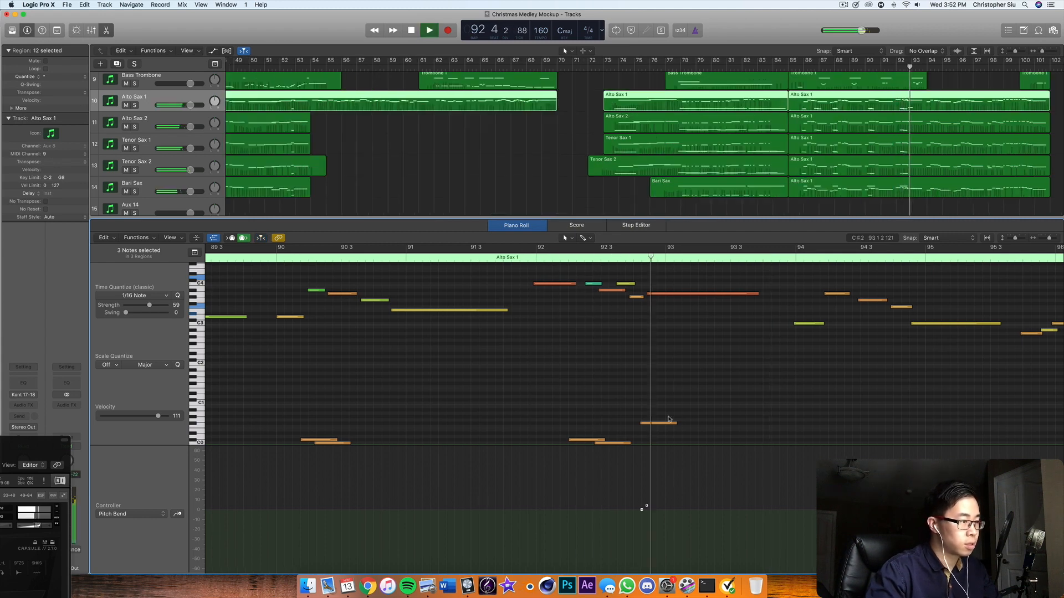
key("space")
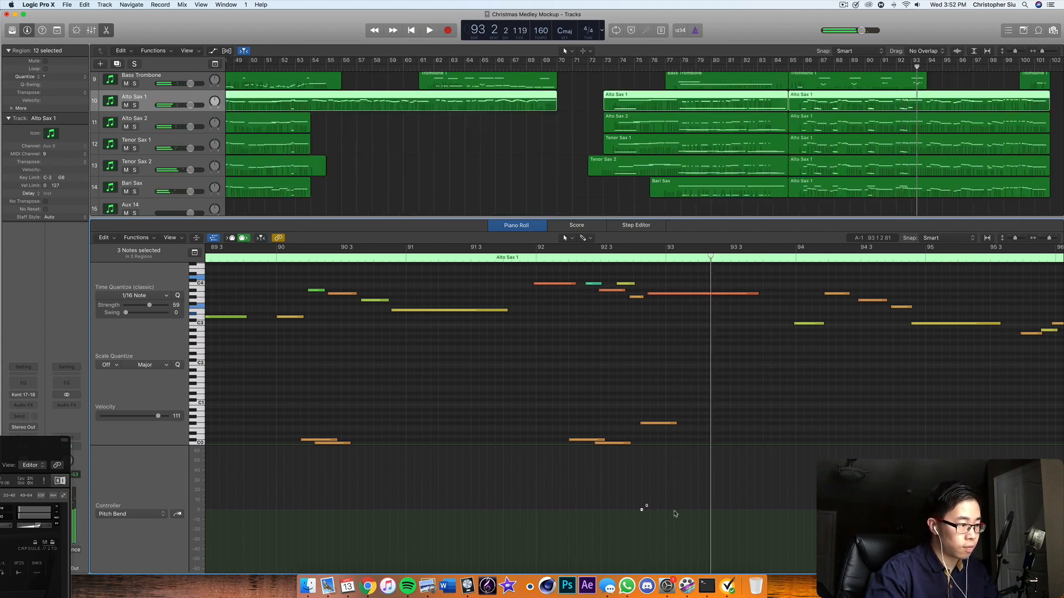
Pull Alto Sax 1's pitch bend down to -44 at the start of the long note near bar 92 beat 4, and play the passage
left_click_drag(640, 510, 641, 552)
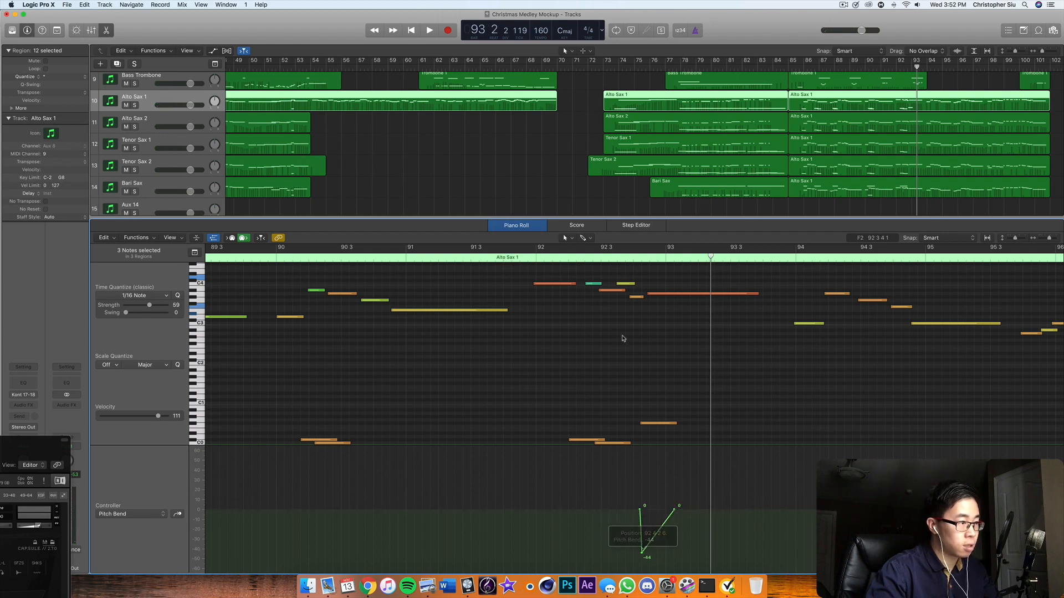
left_click(510, 250)
key("space")
Bring the Kontakt window fully into view beside the piano roll and play the Alto Sax 1 passage from just before bar 92
left_click_drag(37, 441, 440, 61)
key("space")
left_click(526, 259)
key("space")
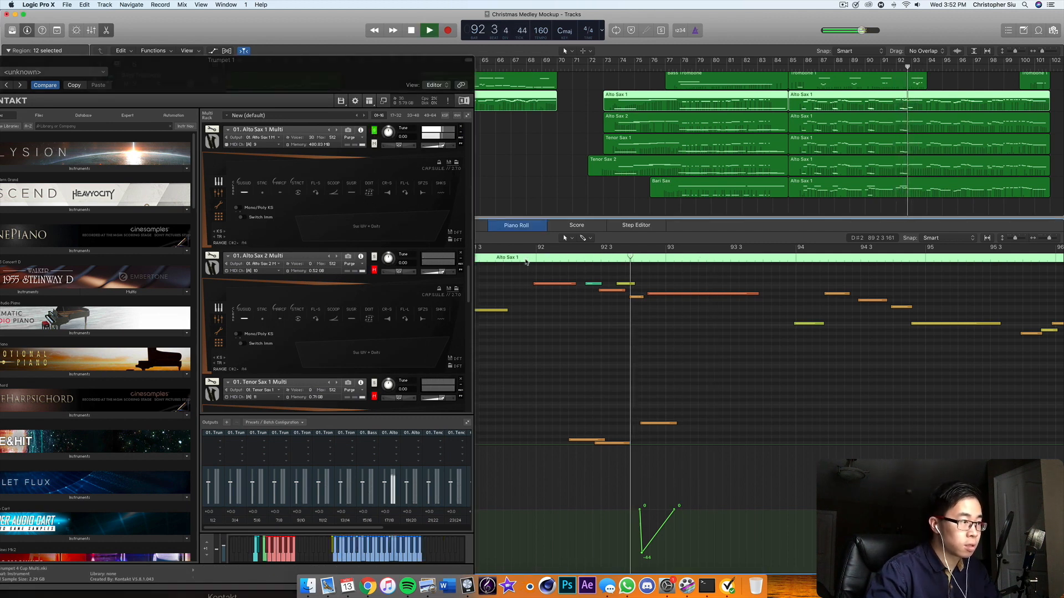
left_click(527, 260)
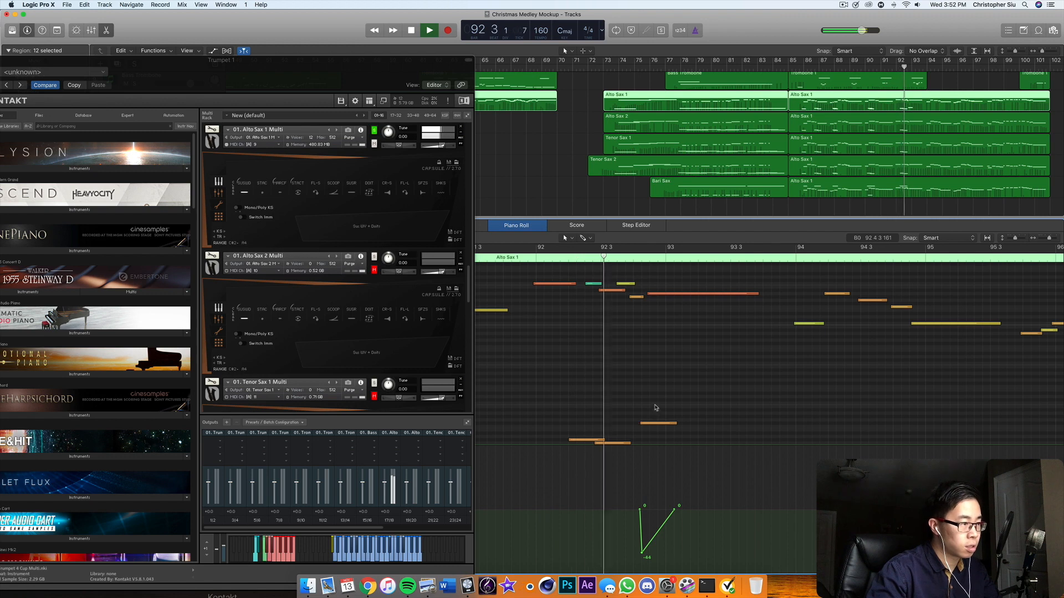
key("space")
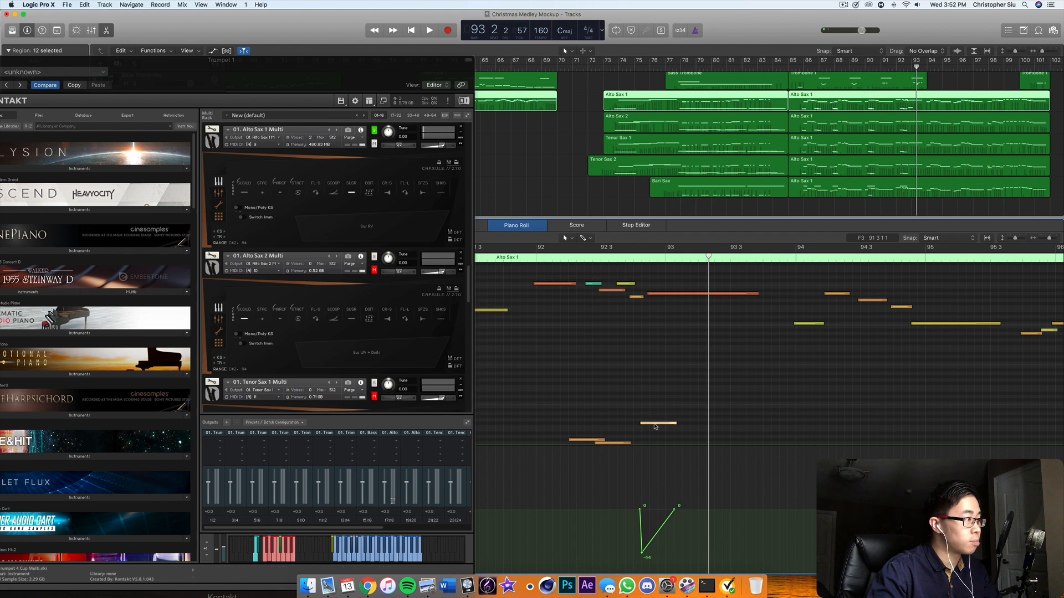
Delete the raised keyswitch note near bar 92 beat 4 in the Alto Sax 1 region and replay the passage
mouse_move(655, 426)
left_click(520, 249)
key("space")
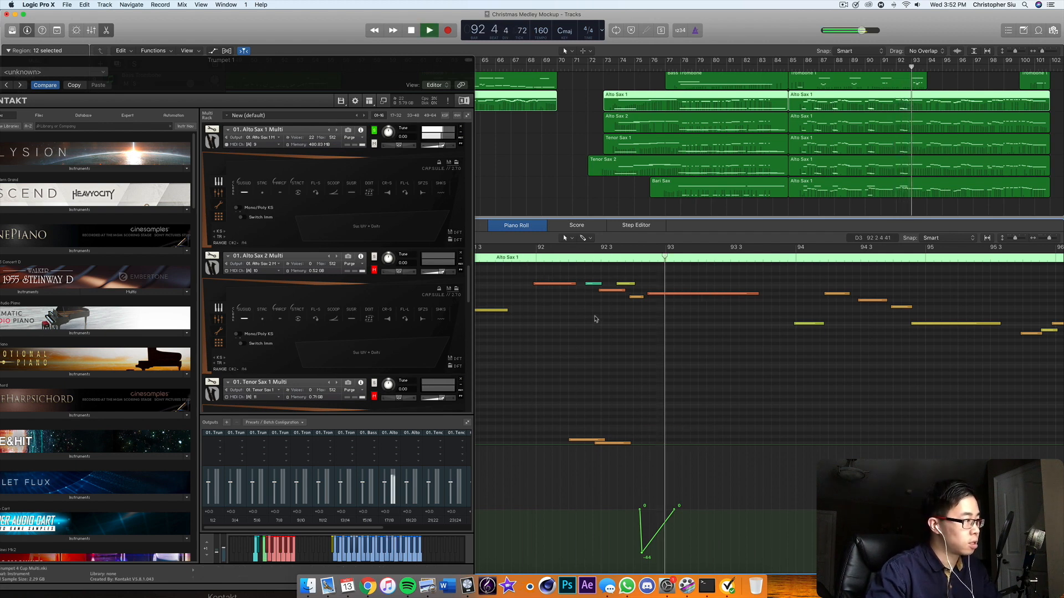
key("space")
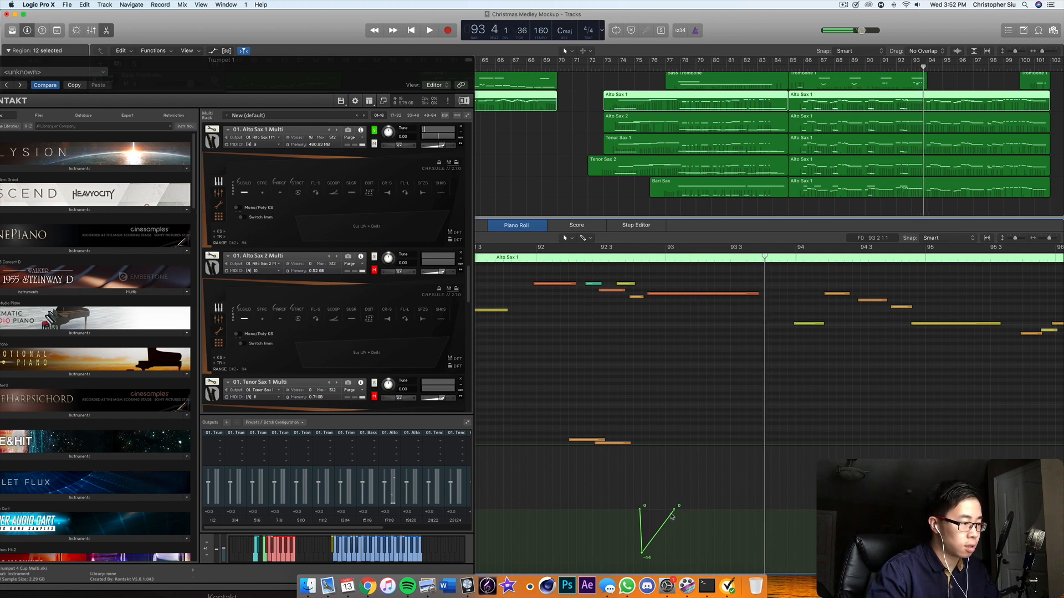
key("space")
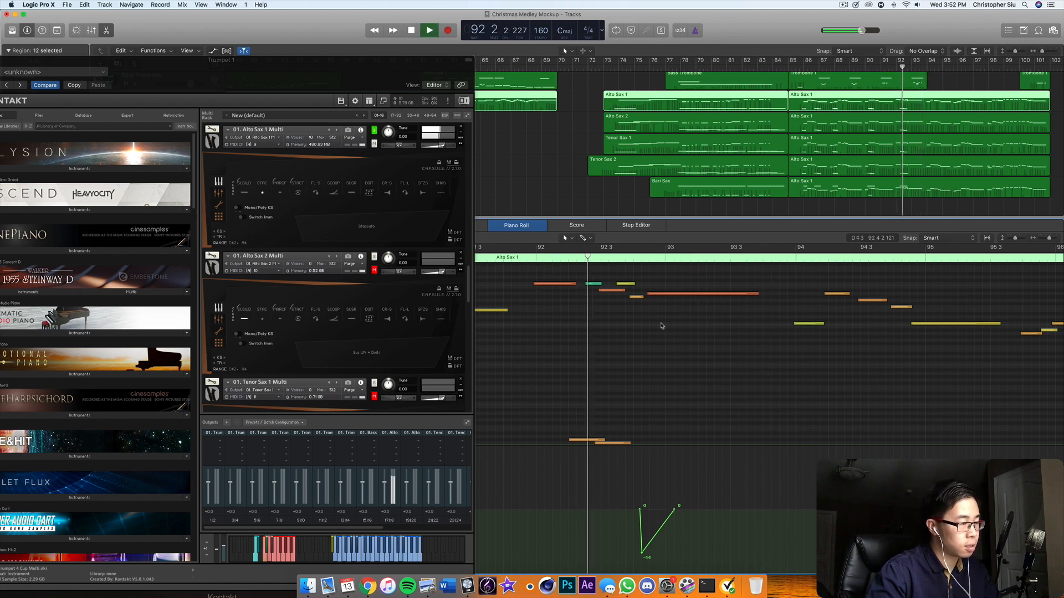
key("space")
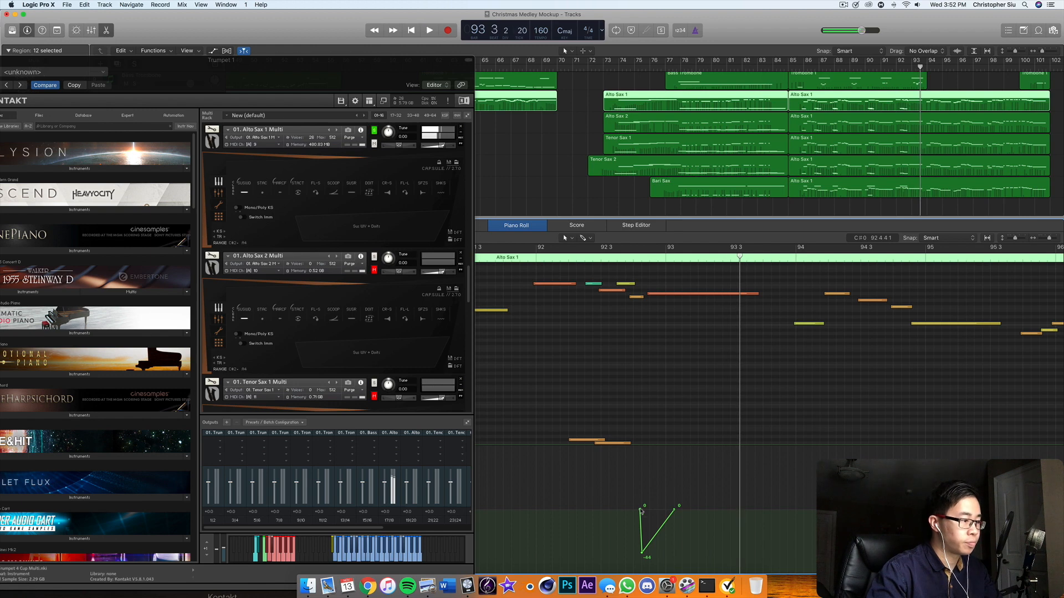
Deepen Alto Sax 1's pitch bend dip to about -56, shift it slightly later, and play from before bar 92
left_click_drag(640, 512, 646, 563)
double_click(515, 257)
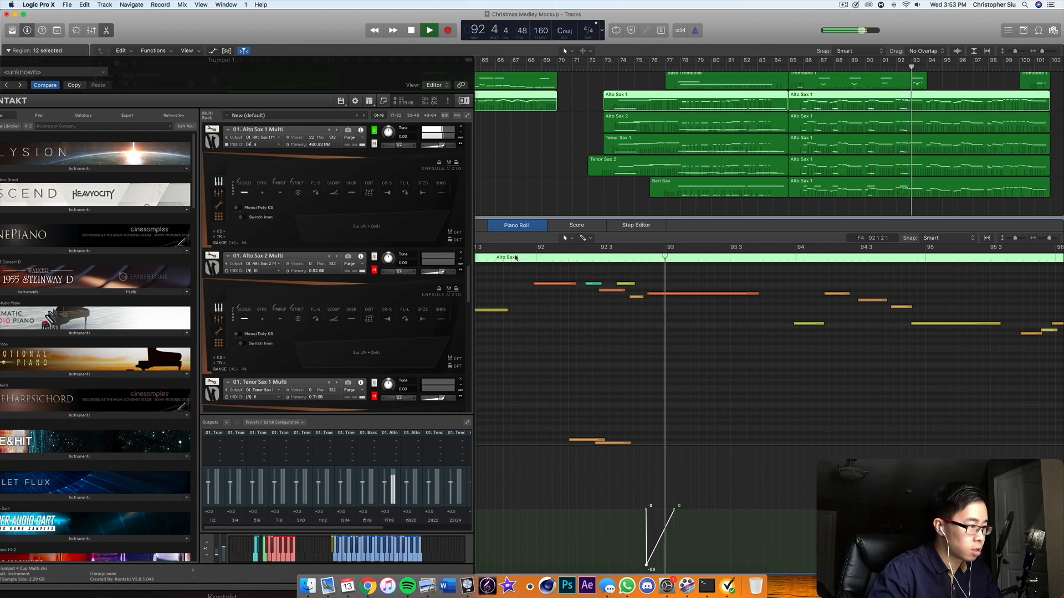
left_click(516, 258)
key("space")
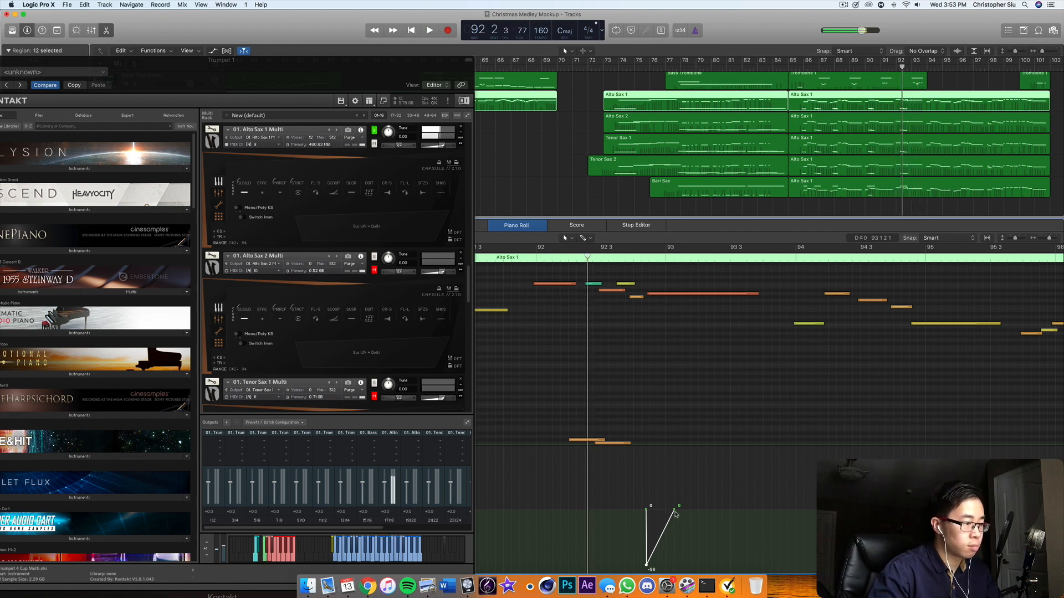
Lengthen Alto Sax 1's pitch bend rise by moving its final zero point further past bar 93, and play the passage
left_click_drag(674, 508, 690, 507)
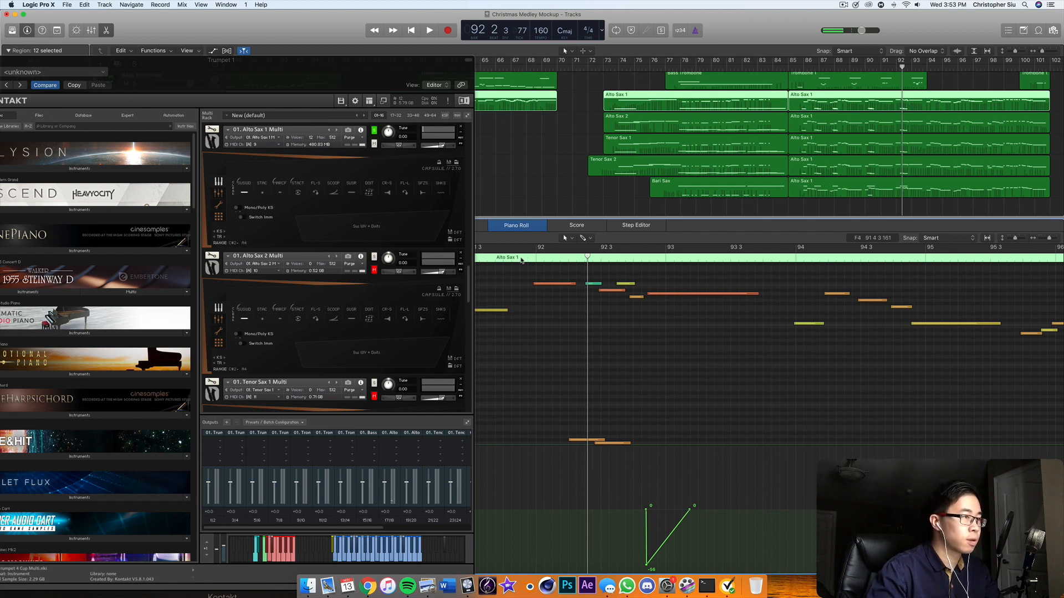
double_click(521, 258)
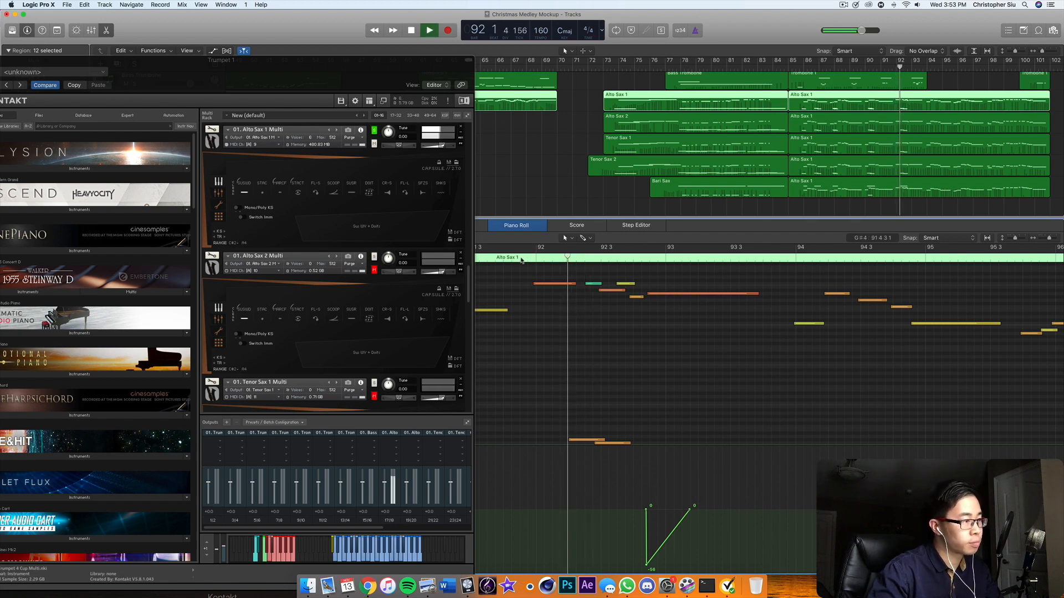
key("space")
Turn off the Alto Sax 1 solo in Kontakt and play the passage with the whole sax section
left_click(375, 132)
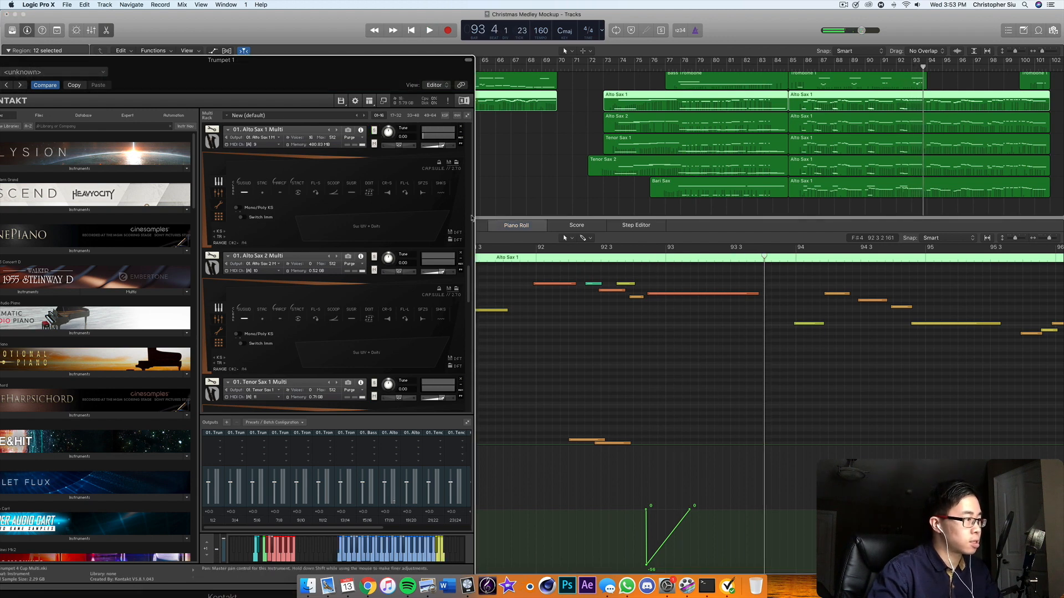
double_click(517, 258)
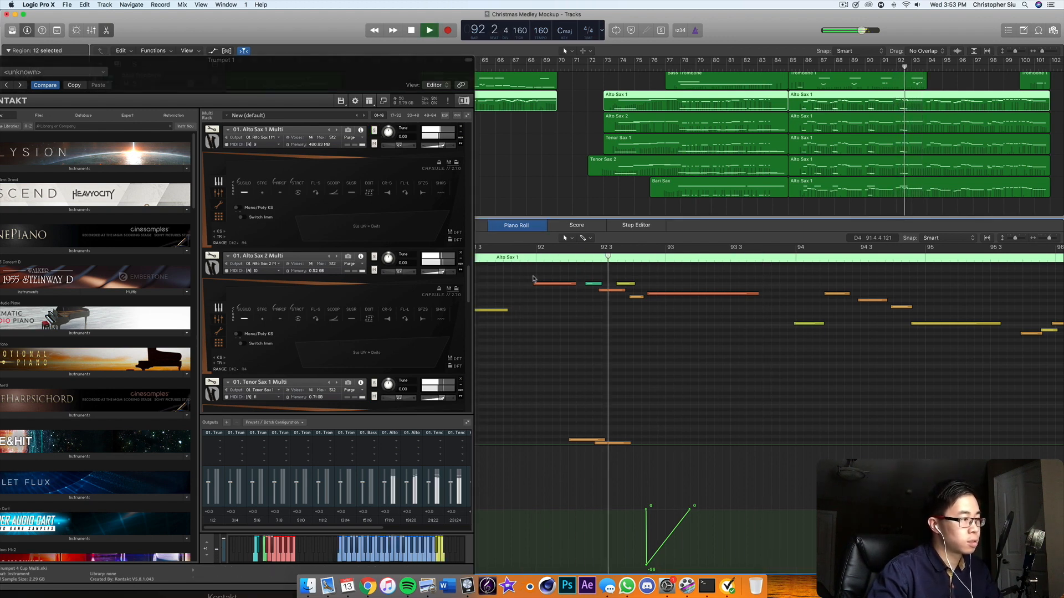
key("space")
Show the Alto Sax 2 region starting at bar 85, move Kontakt clear of the controller lane, and add an initial pitch bend point at 0
left_click(820, 122)
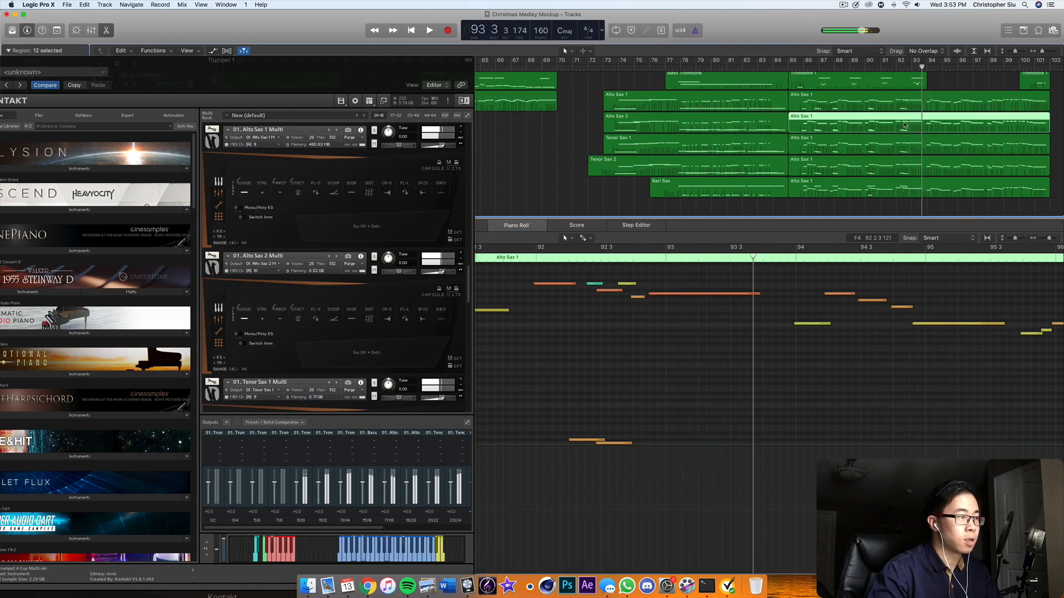
left_click_drag(410, 94, 56, 208)
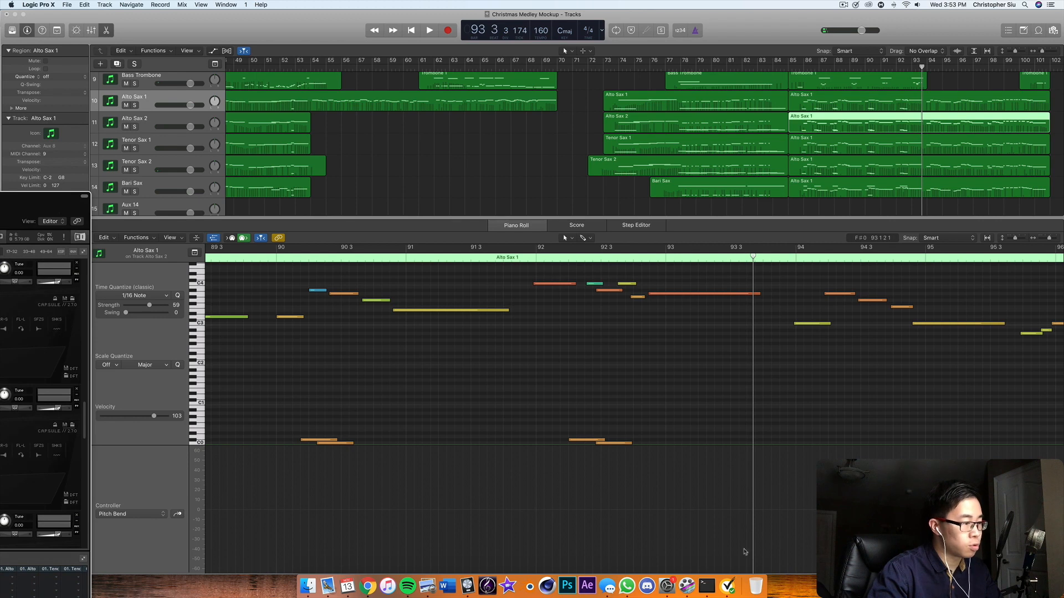
left_click(644, 513)
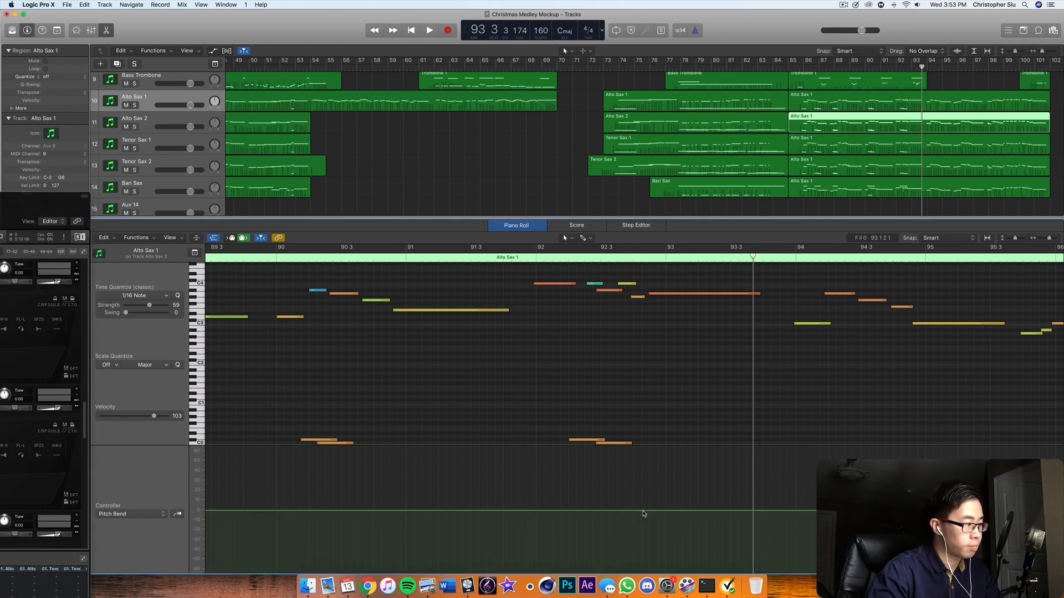
left_click(643, 512)
left_click(643, 512)
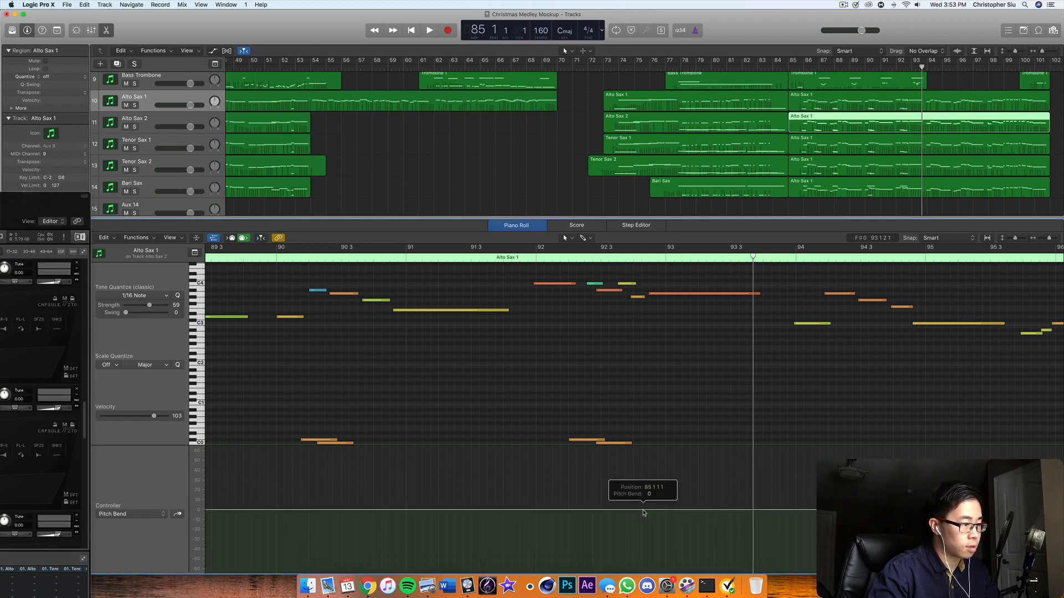
left_click(637, 510)
Shape a pitch bend dip to about -58 at the start of Alto Sax 2's long note, returning to 0 just after bar 93, and play it
left_click_drag(641, 509, 645, 510)
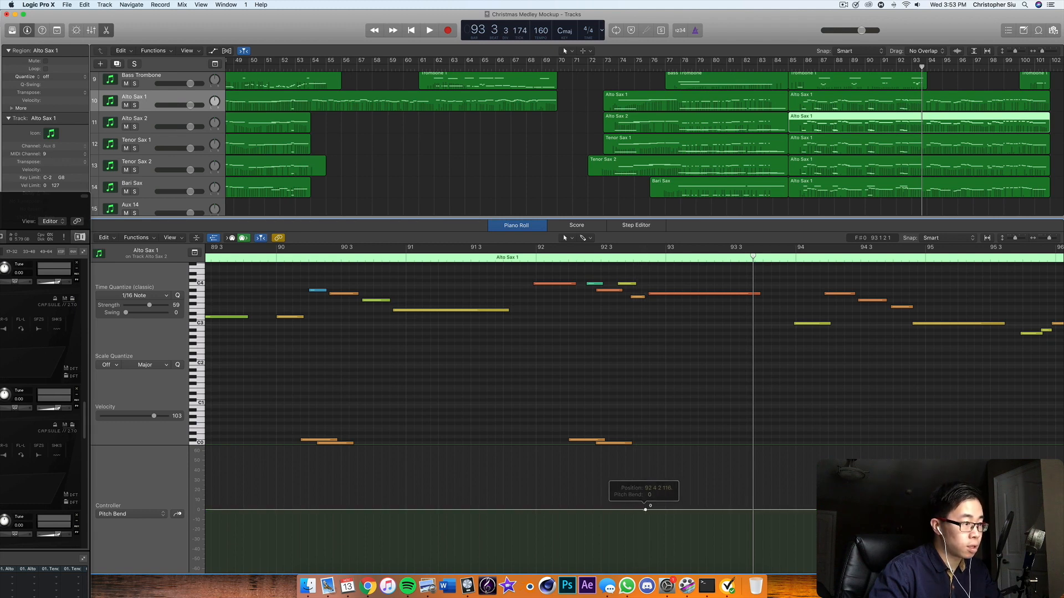
left_click_drag(649, 509, 647, 554)
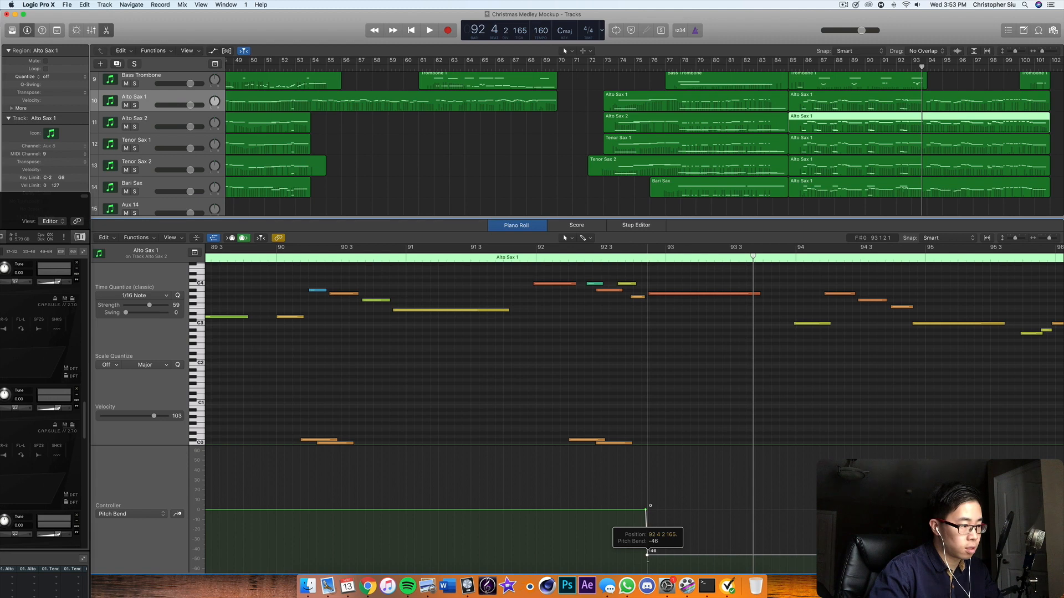
left_click_drag(646, 554, 692, 509)
left_click(514, 257)
key("space")
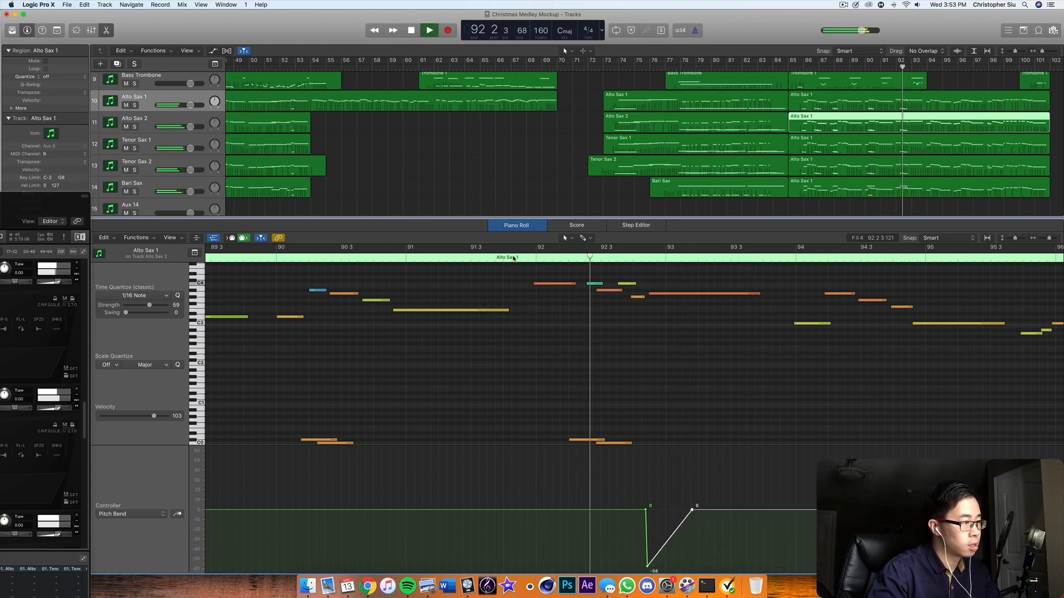
left_click(514, 257)
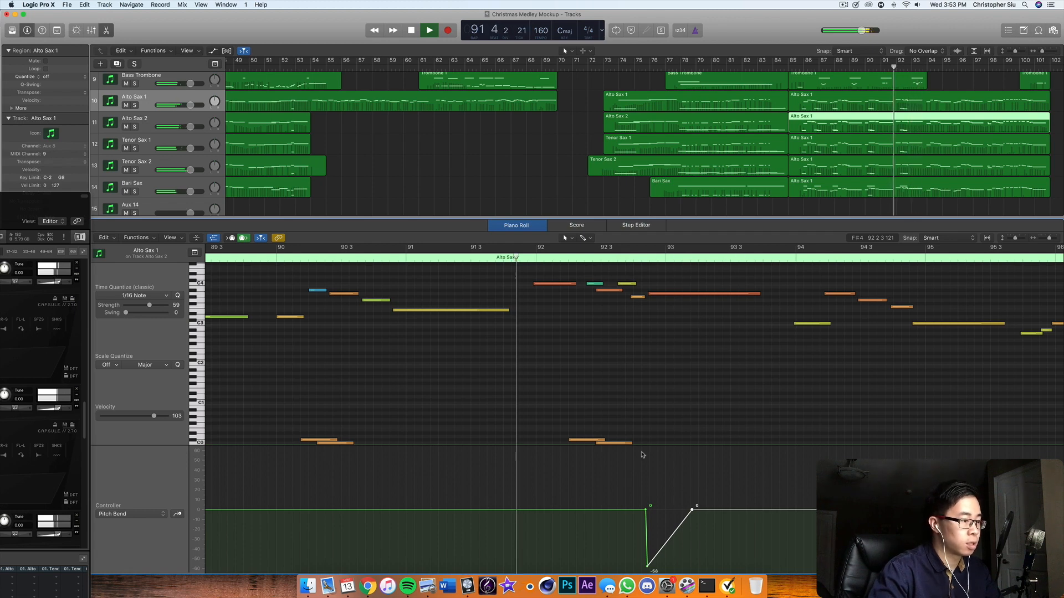
key("space")
Deepen Alto Sax 2's pitch bend dip to -64, move its return to zero slightly earlier, and play the passage
left_click_drag(648, 568, 649, 573)
left_click_drag(692, 509, 687, 510)
left_click(533, 258)
key("space")
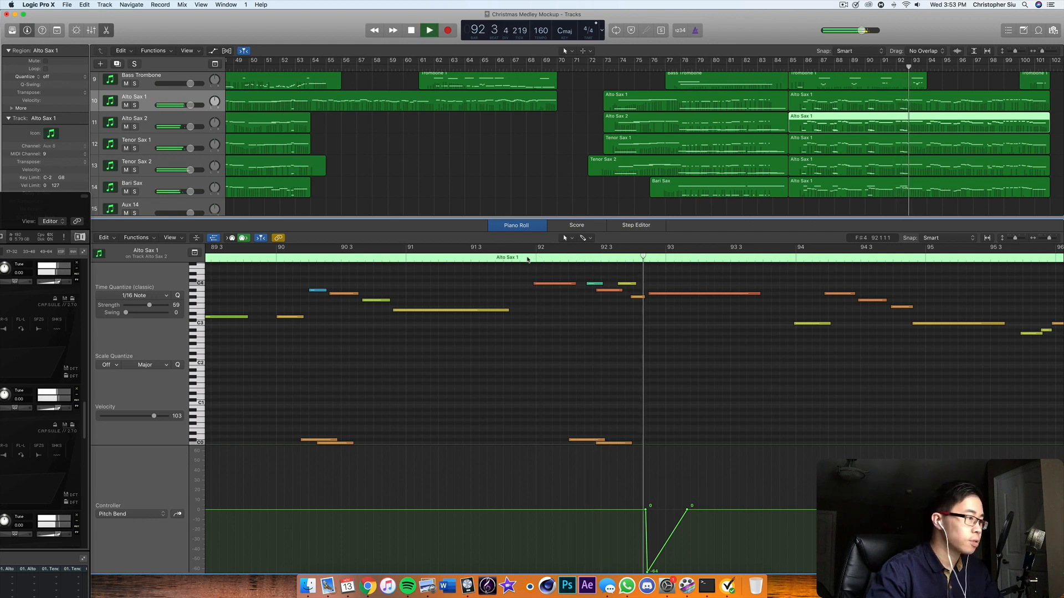
left_click(529, 258)
Shorten Alto Sax 2's pitch bend rise so it returns to 0 at position 93 1 1 109, and play the passage
left_click_drag(687, 509, 679, 509)
key("space")
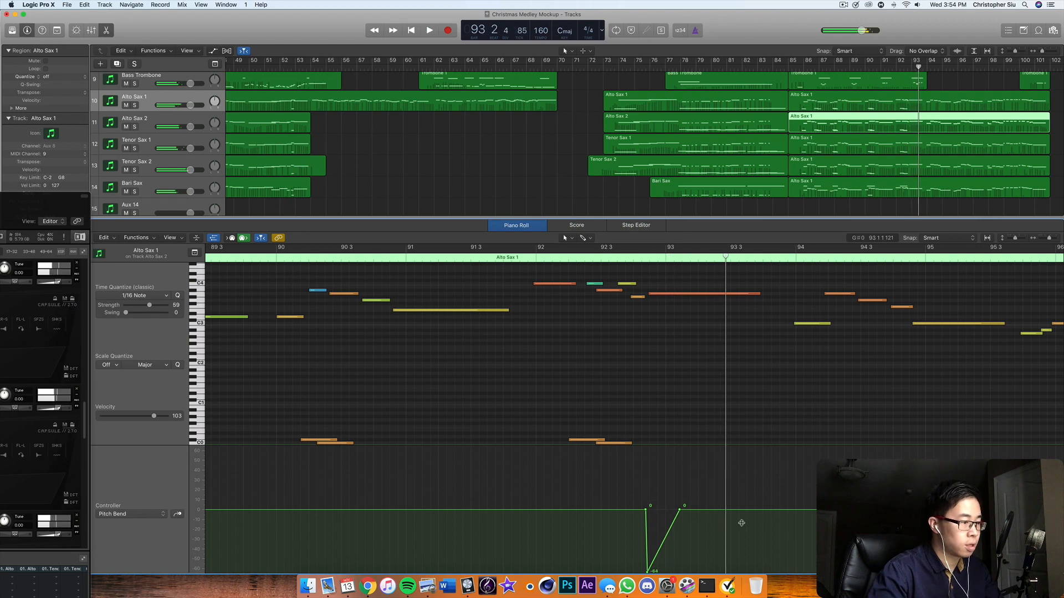
left_click_drag(680, 509, 669, 510)
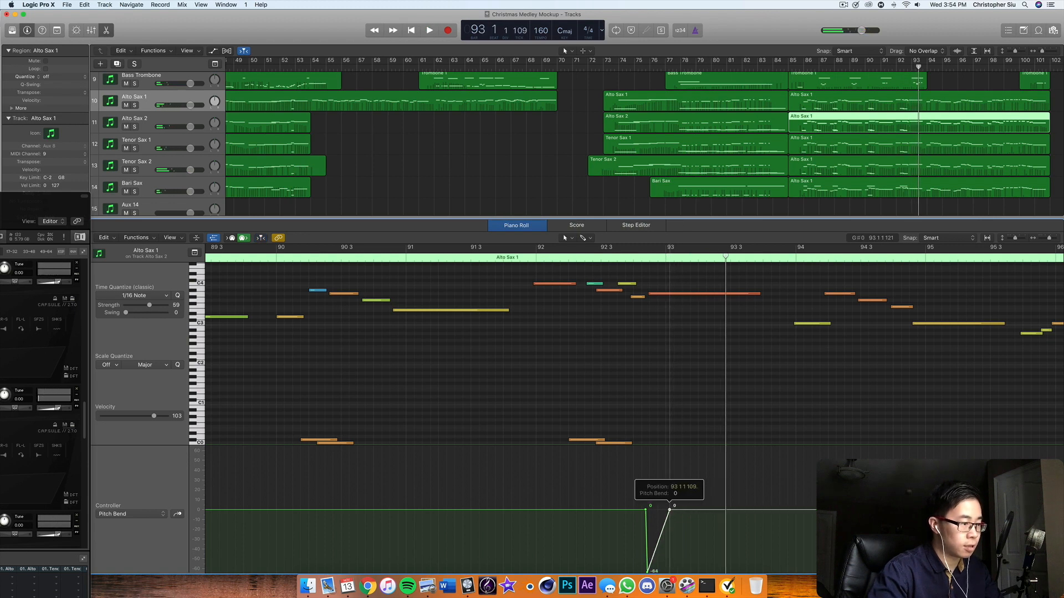
left_click(519, 258)
key("space")
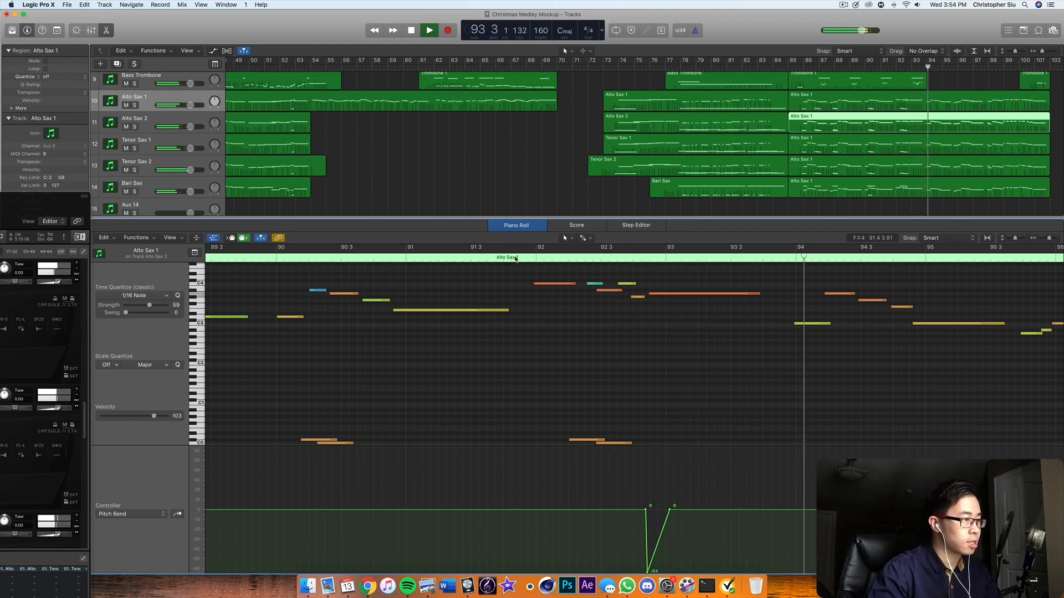
left_click(523, 260)
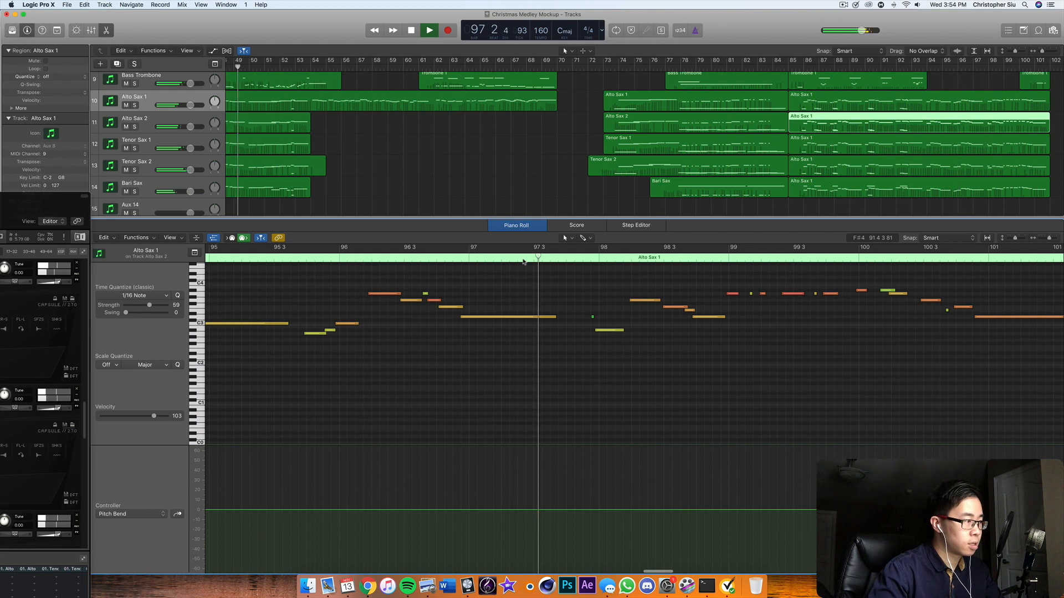
Go back to around bar 91 and listen to the saxes through the end of bar 93
scroll(522, 260, "left", 12)
key("space")
scroll(522, 261, "left", 5)
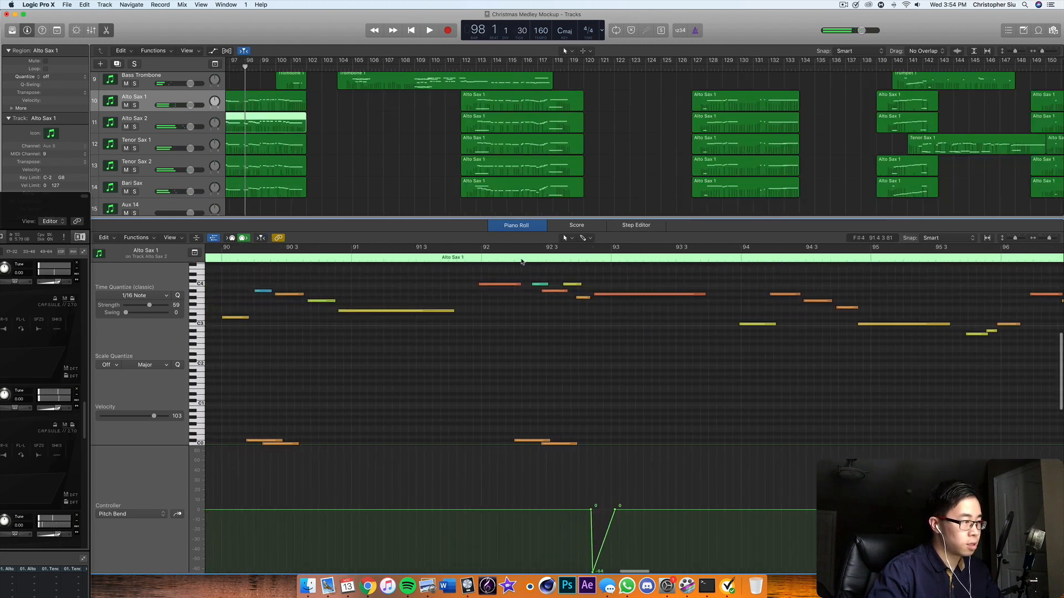
left_click(392, 257)
key("space")
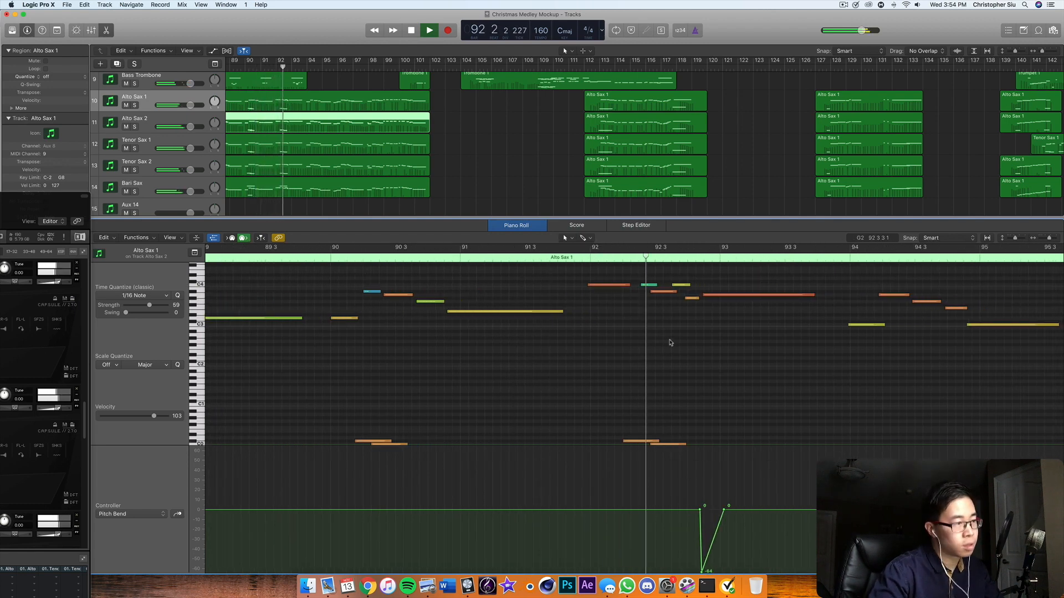
key("space")
scroll(608, 138, "left", 10)
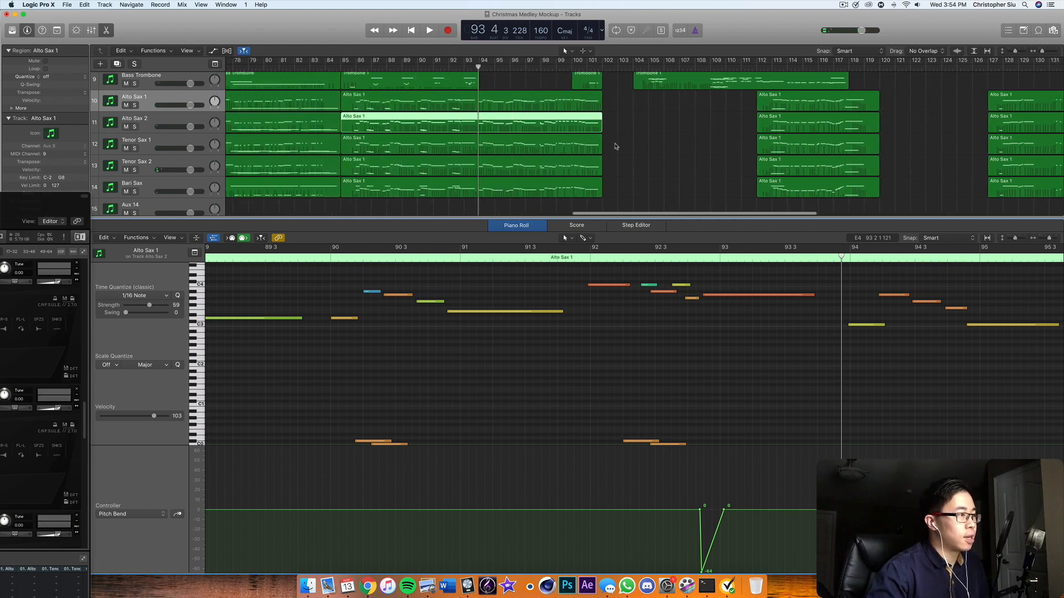
Select the five sax regions starting at bar 85 and play the section together from bar 85 beat 3
left_click(623, 149)
left_click(345, 69)
left_click_drag(392, 204, 570, 133)
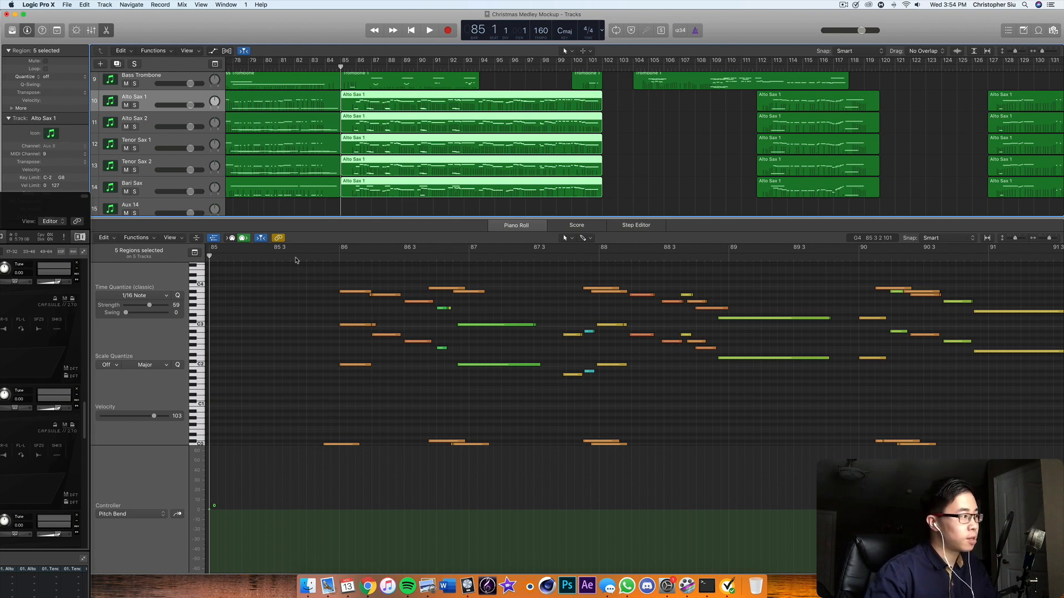
left_click(304, 258)
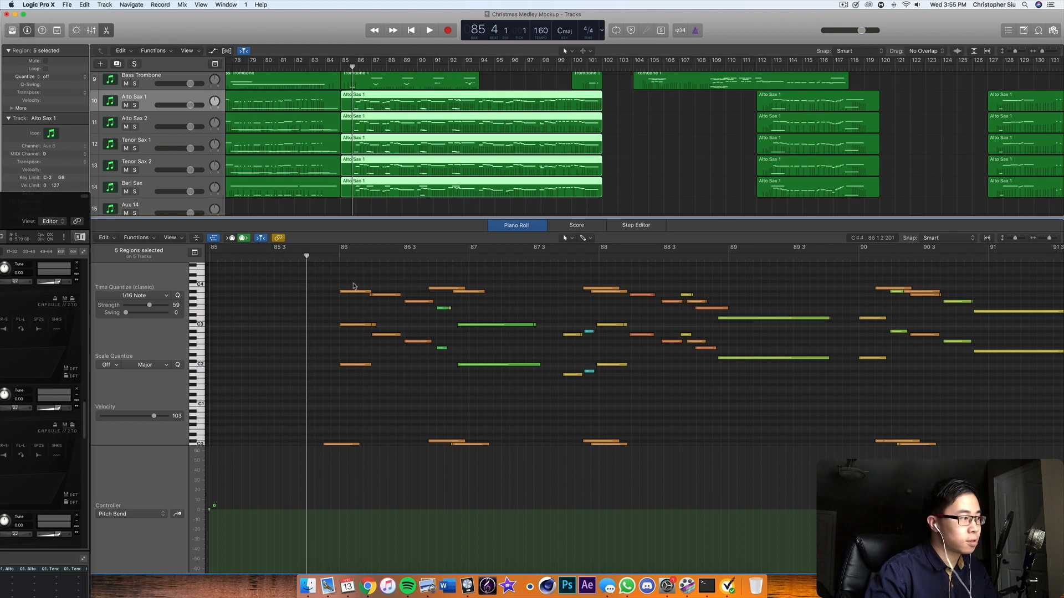
scroll(353, 286, "left", 3)
scroll(354, 286, "down", 2)
scroll(354, 287, "right", 3)
scroll(354, 286, "right", 2)
scroll(349, 284, "up", 1)
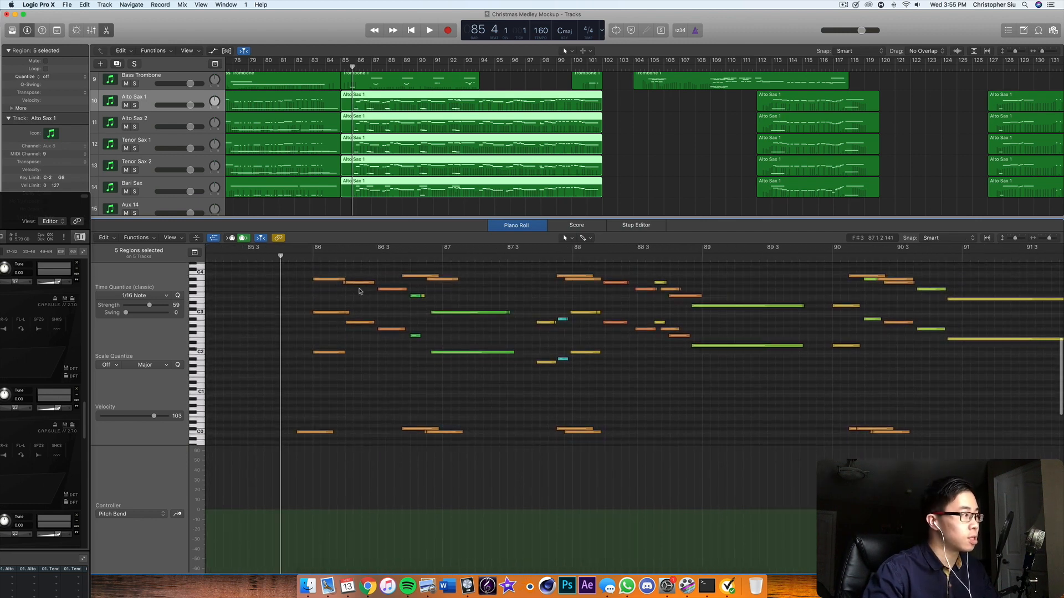
left_click(248, 256)
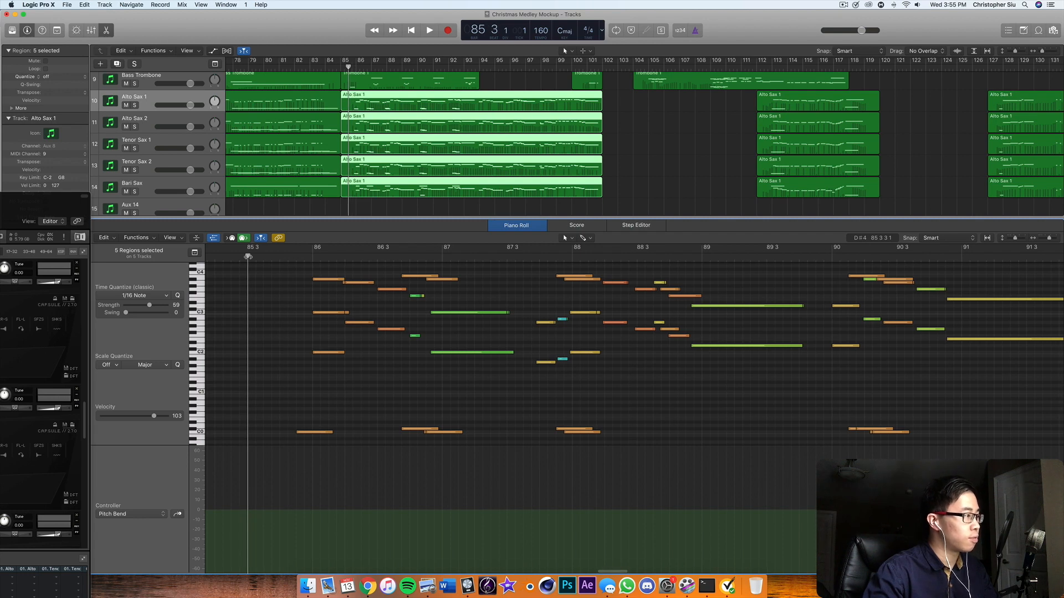
key("space")
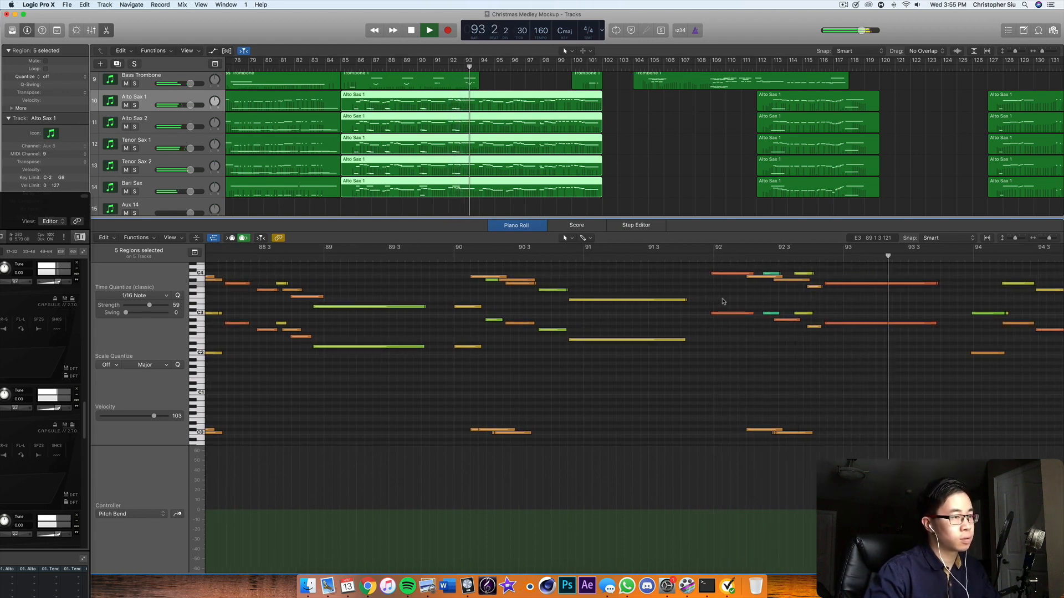
Play the sax section again from bar 87 beat 3
key("space")
scroll(722, 302, "left", 3)
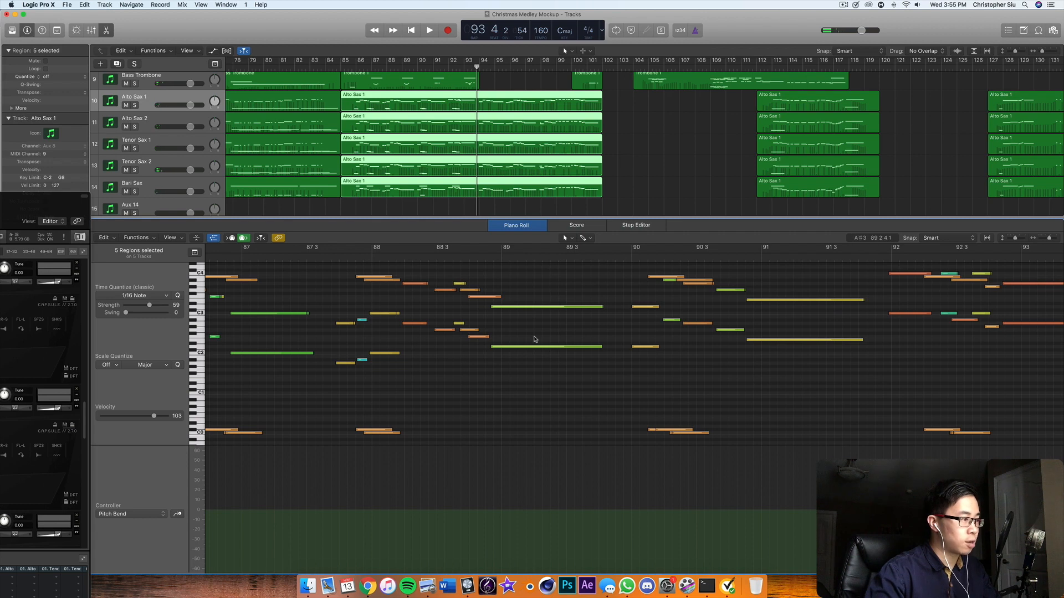
left_click(318, 256)
key("space")
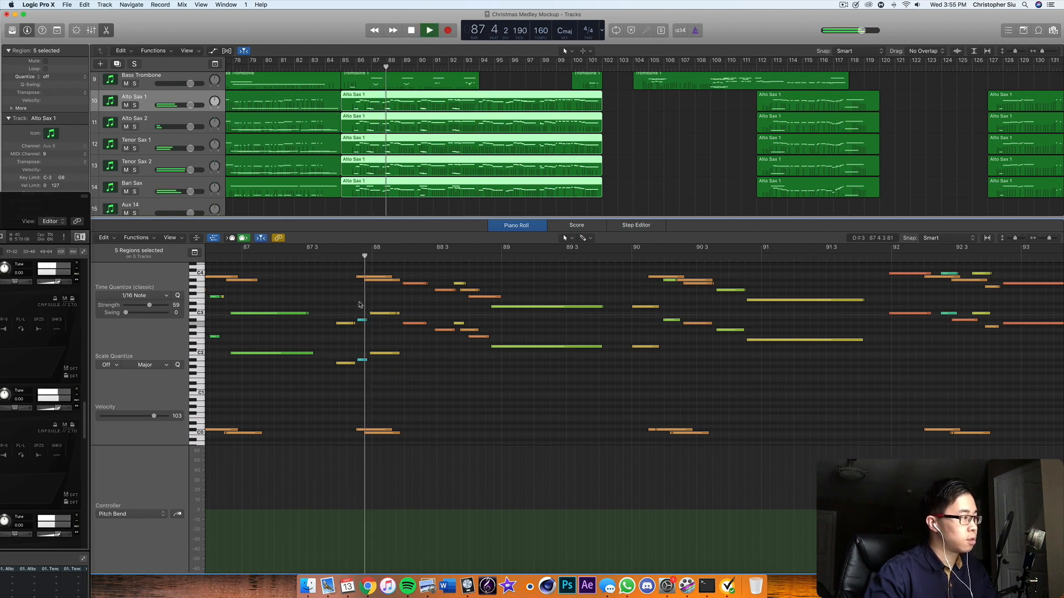
Shorten the last short note of bar 88 in all five saxes and replay from around bar 87 beat 3
key("space")
left_click_drag(500, 296, 483, 336)
double_click(339, 259)
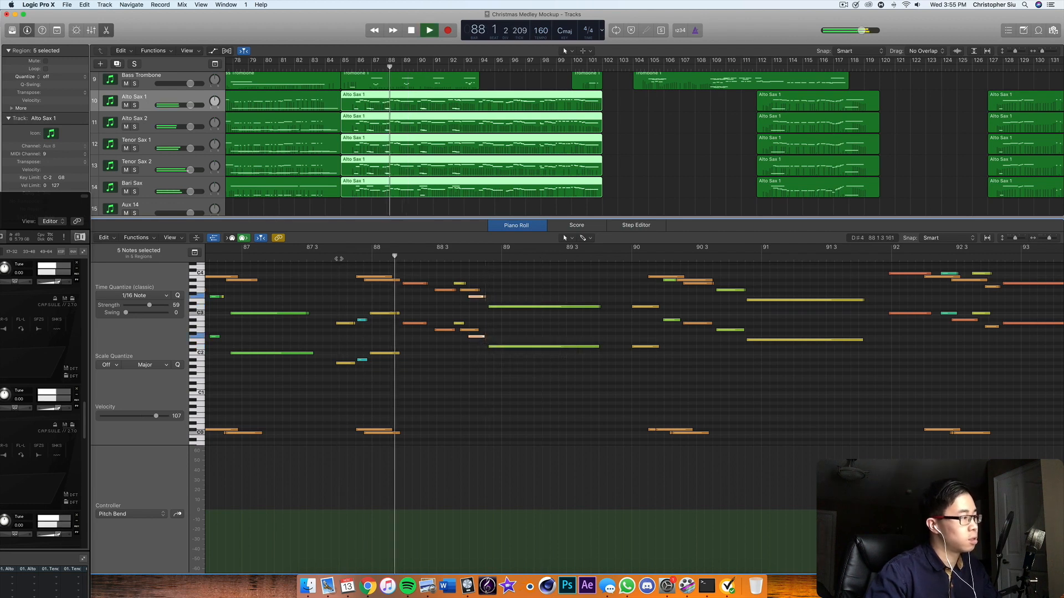
left_click(339, 258)
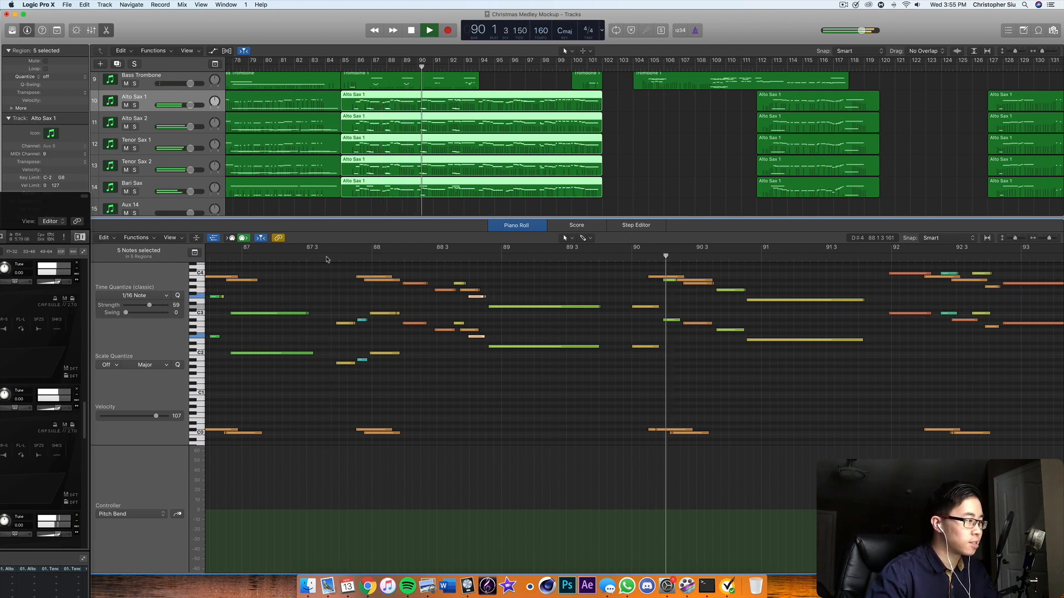
left_click(327, 257)
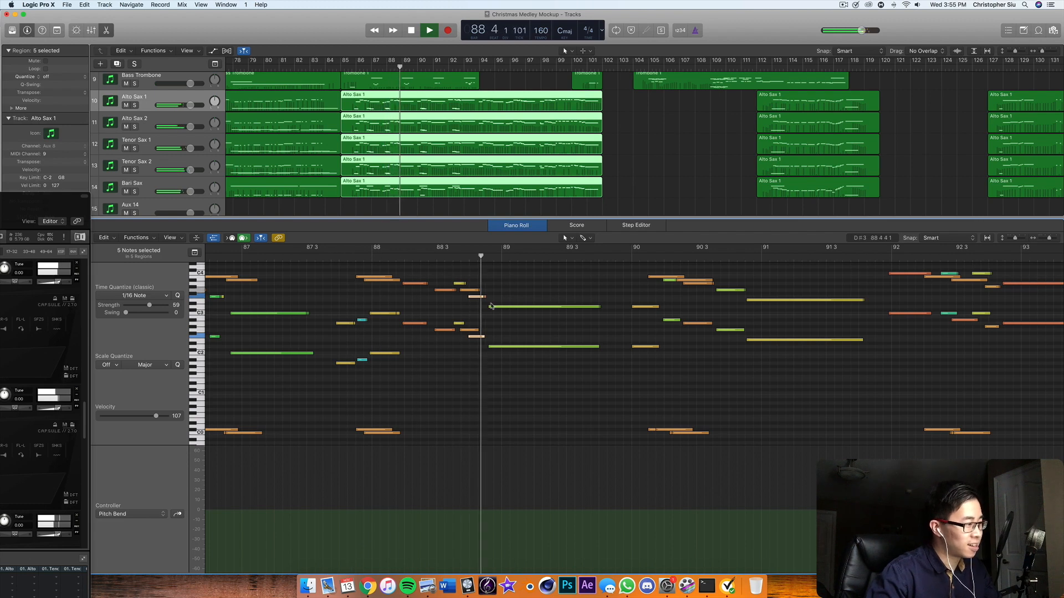
Lengthen the saxes' last note of bar 88 slightly, ending just before the long held note, and play the passage
key("space")
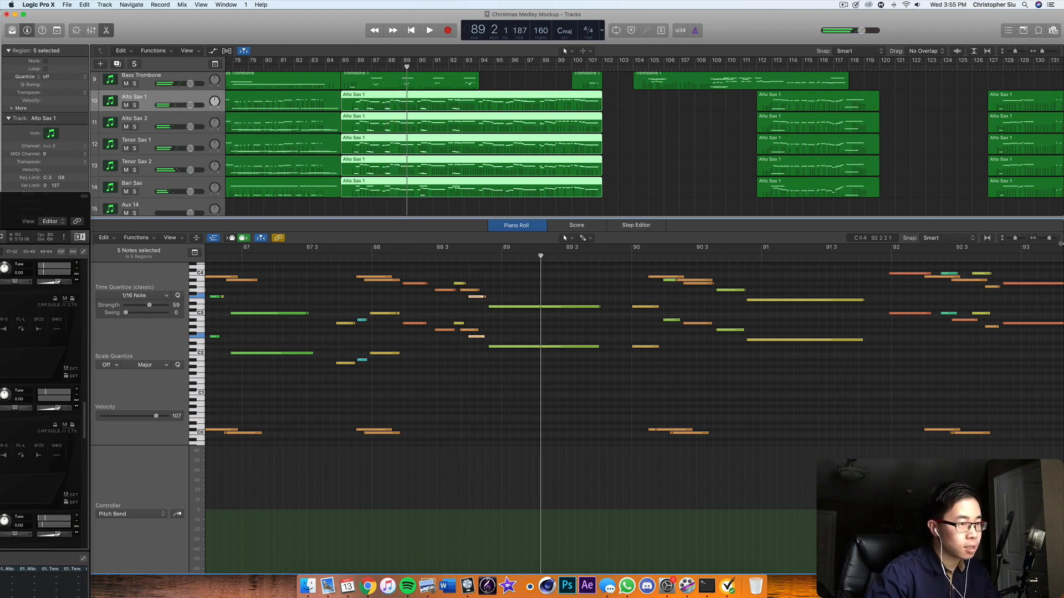
left_click_drag(1050, 242, 1051, 241)
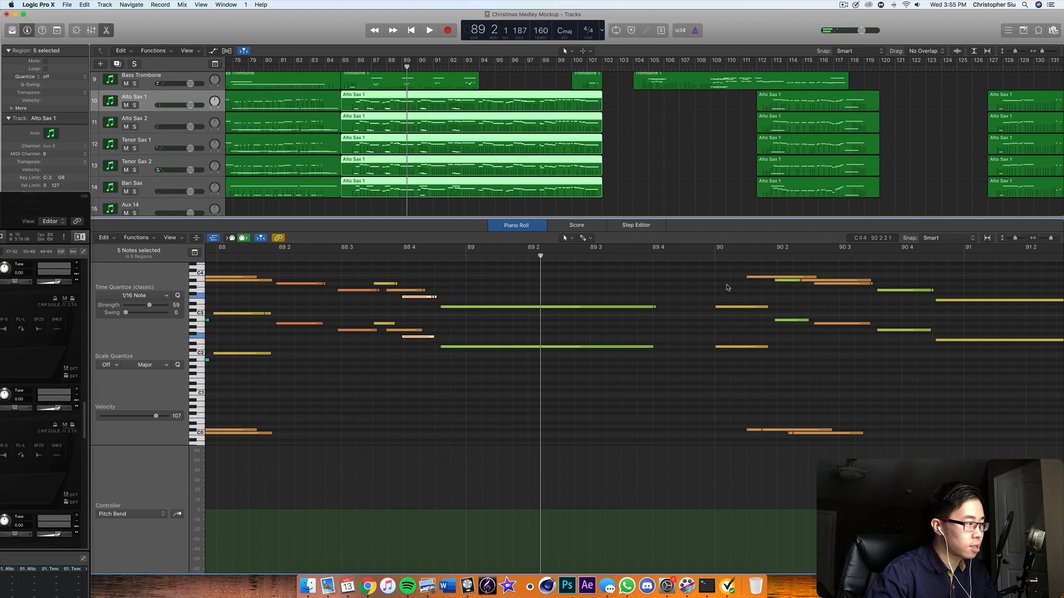
left_click_drag(435, 298, 439, 298)
key("space")
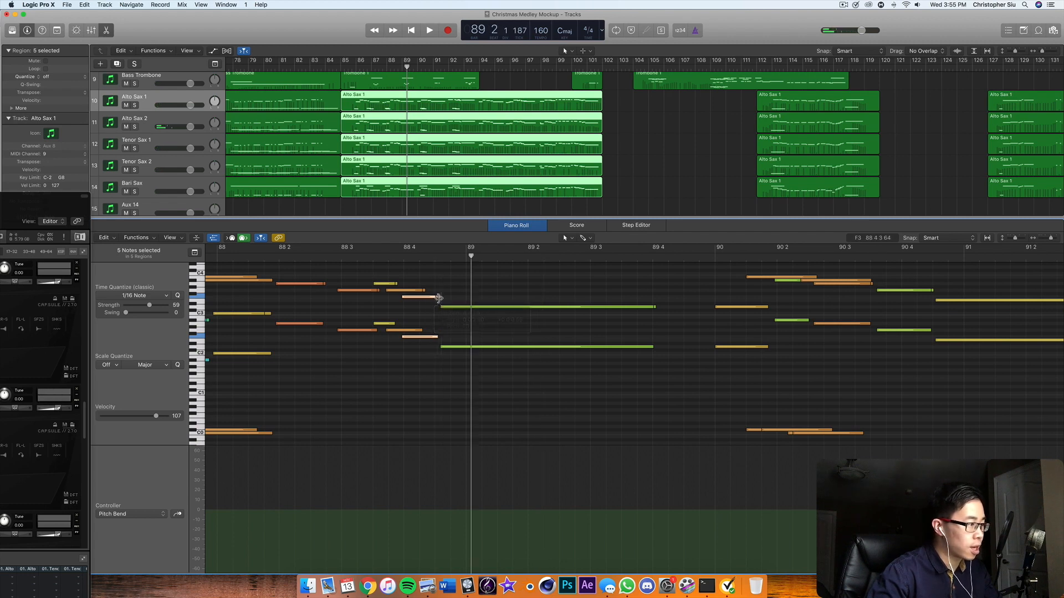
scroll(438, 298, "left", 3)
left_click(265, 255)
key("space")
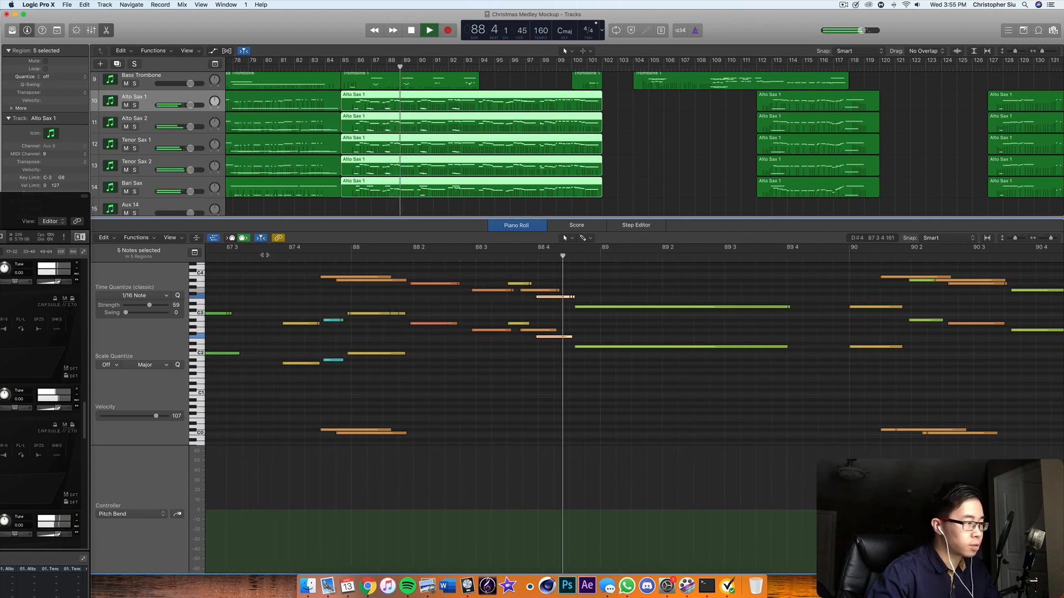
left_click(265, 255)
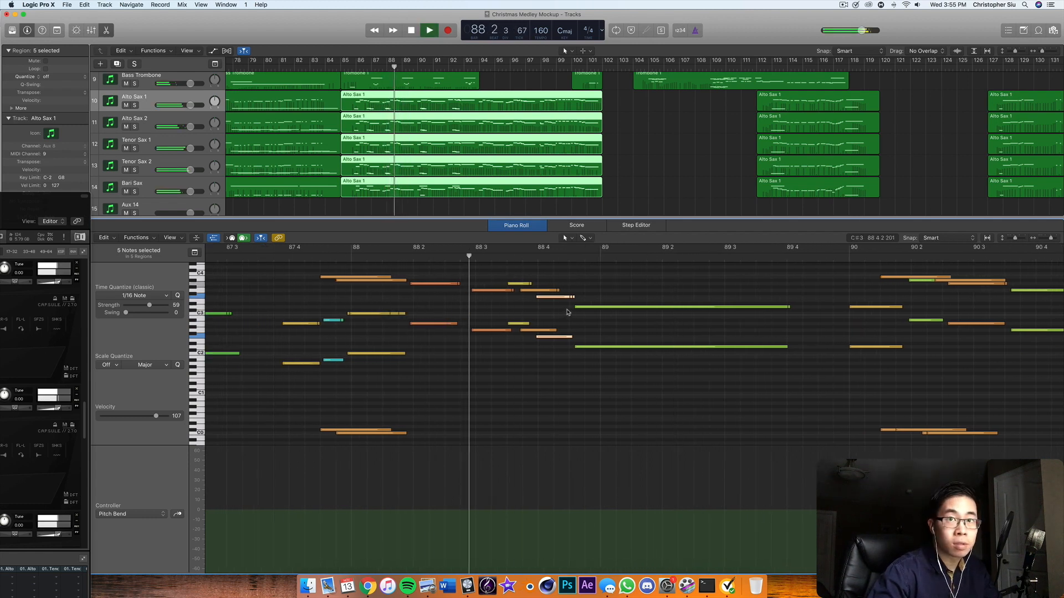
Shorten the last two notes of bar 88 in all five saxes and play from late in bar 87
key("space")
left_click_drag(570, 302, 536, 331)
left_click(271, 256)
key("space")
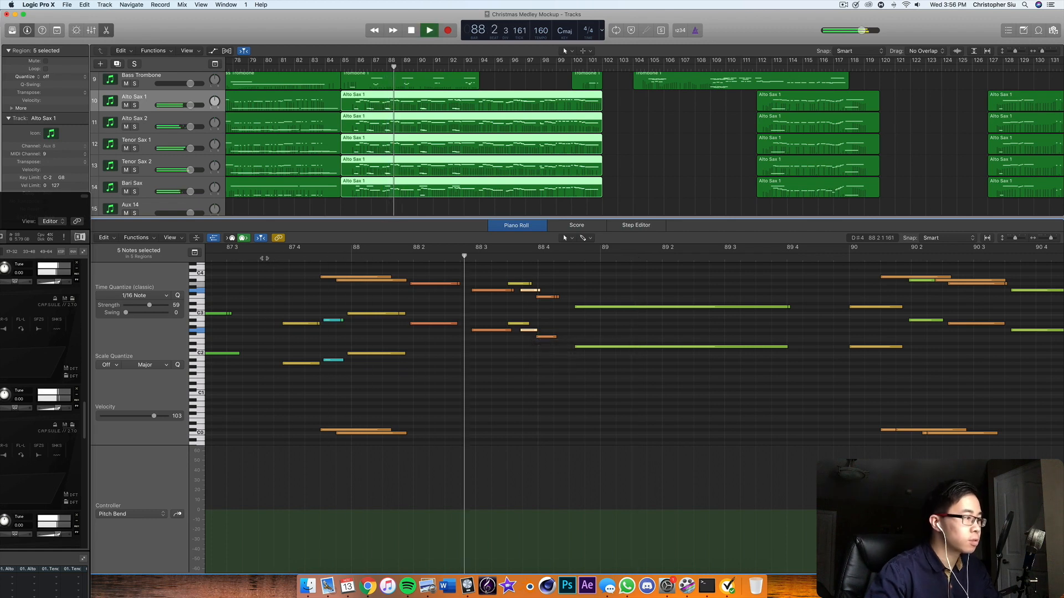
Listen repeatedly to the saxes' shortened bar 88 run leading into the long held note
key("space")
left_click(460, 256)
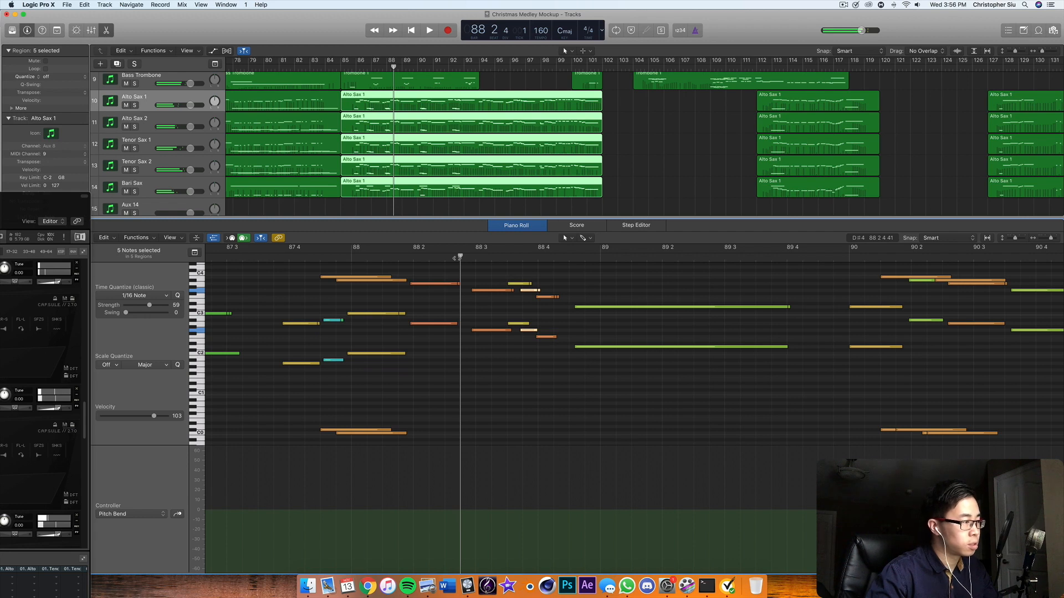
key("space")
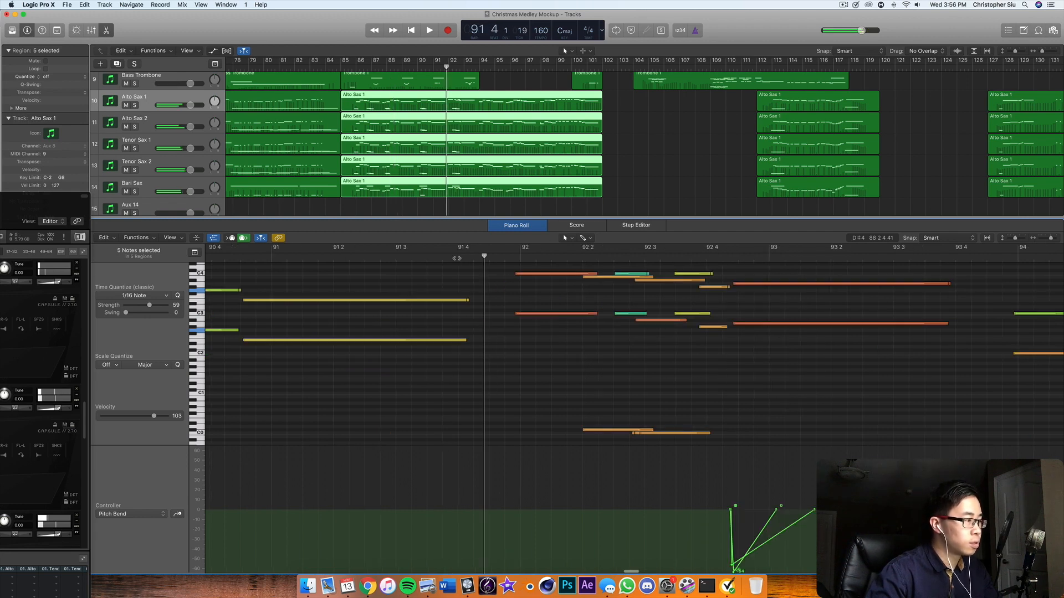
left_click(457, 258)
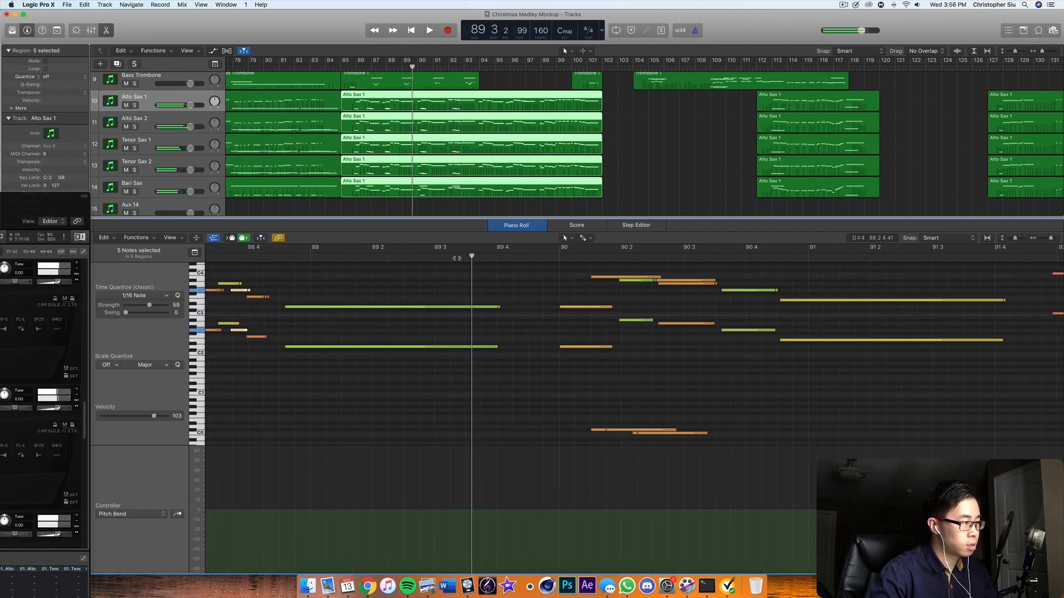
left_click(457, 258)
left_click(457, 258)
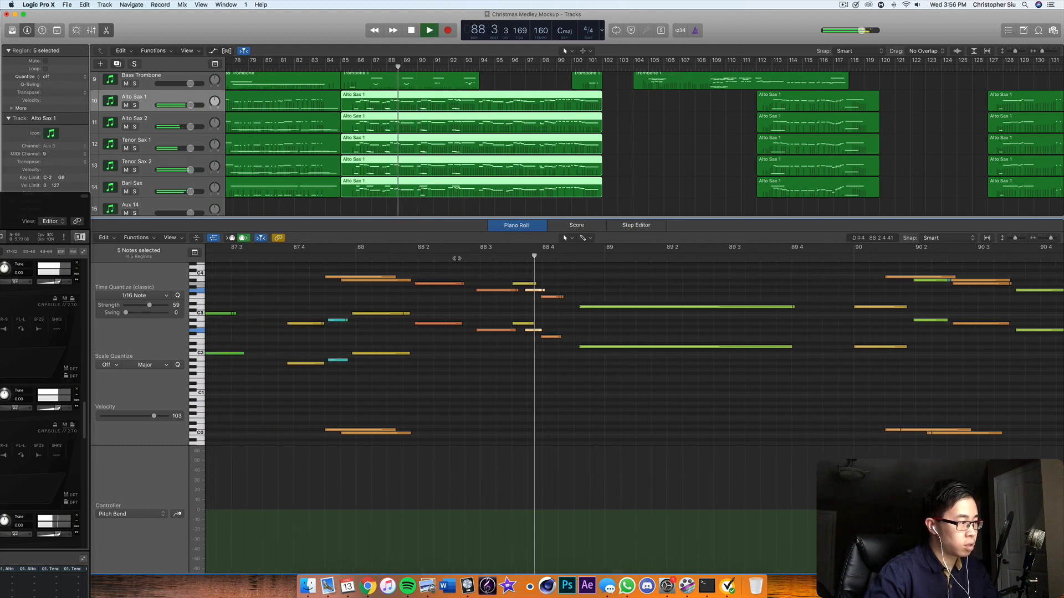
left_click(456, 258)
left_click(356, 258)
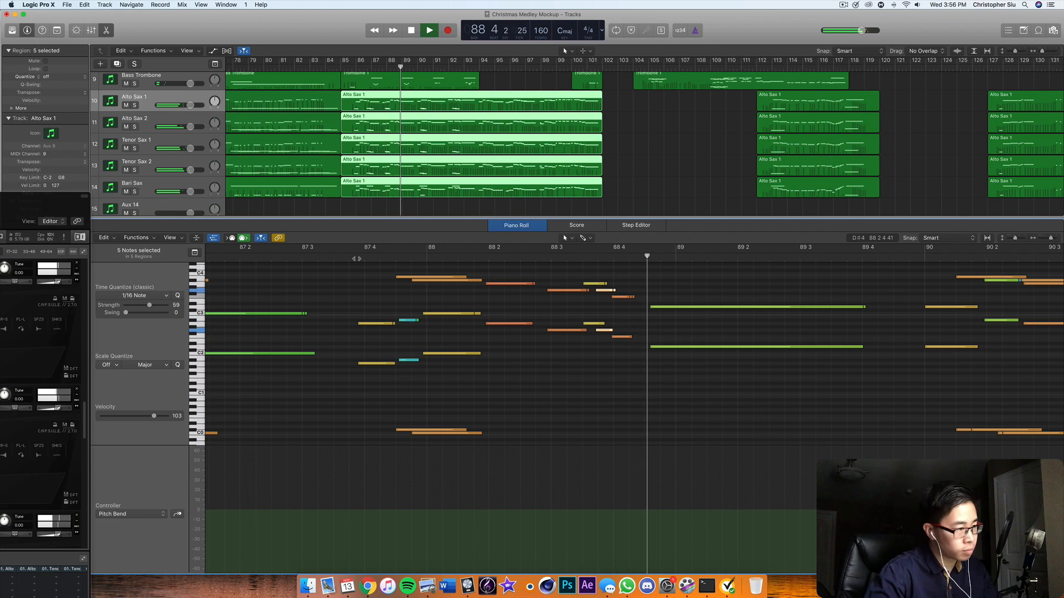
left_click(355, 258)
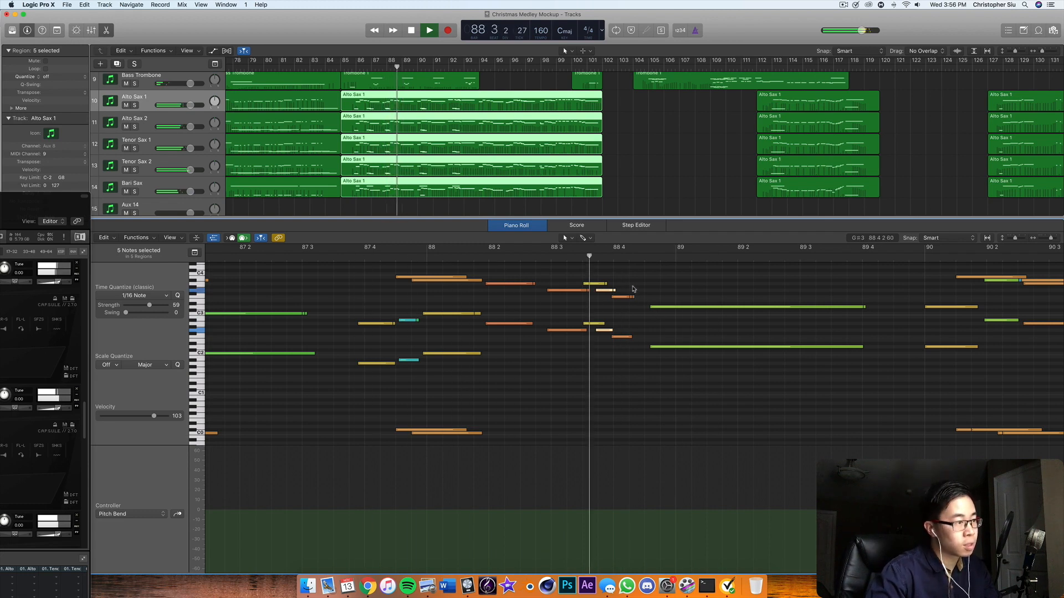
Trim the saxes' final short note of bar 88 a little more, play the passage, and save the project
key("space")
left_click_drag(625, 290, 624, 337)
left_click(340, 260)
key("space")
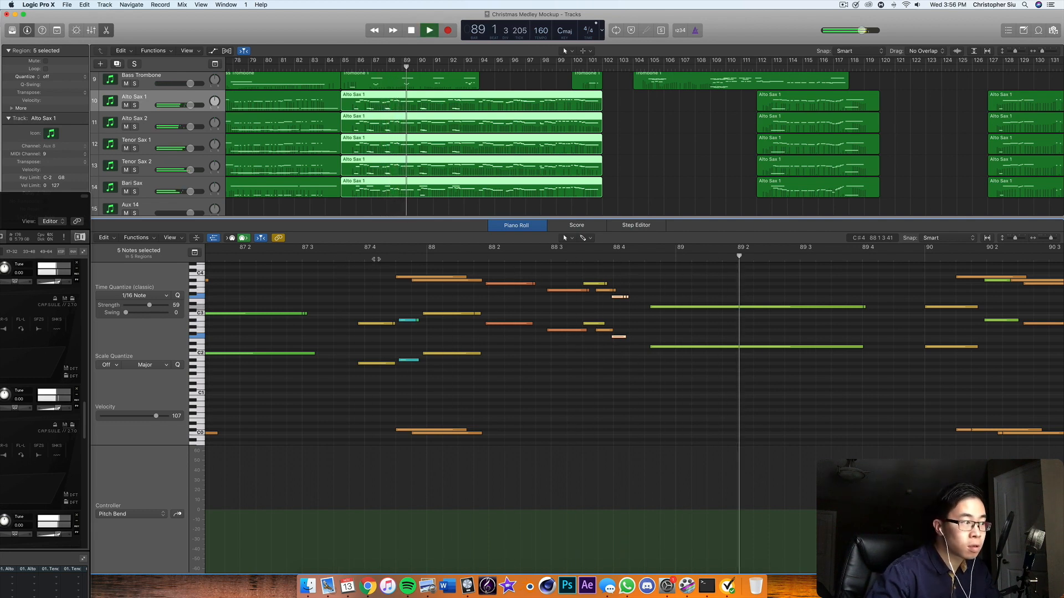
key("space")
key("super+s")
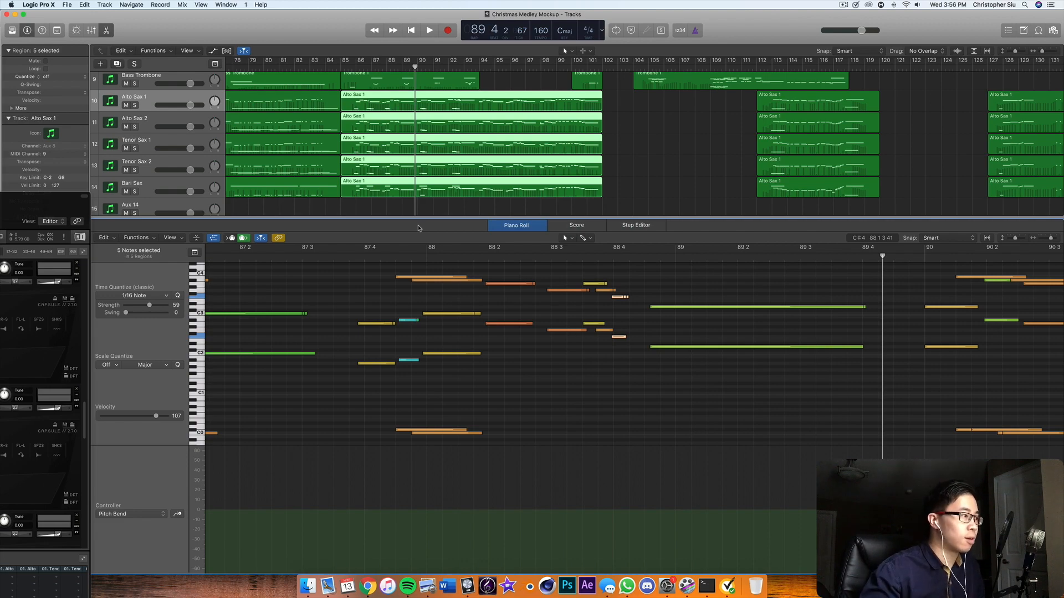
Bring the Kontakt window fully into view and look through its rack from the saxes down to Screaming Trumpet
left_click_drag(41, 204, 706, 97)
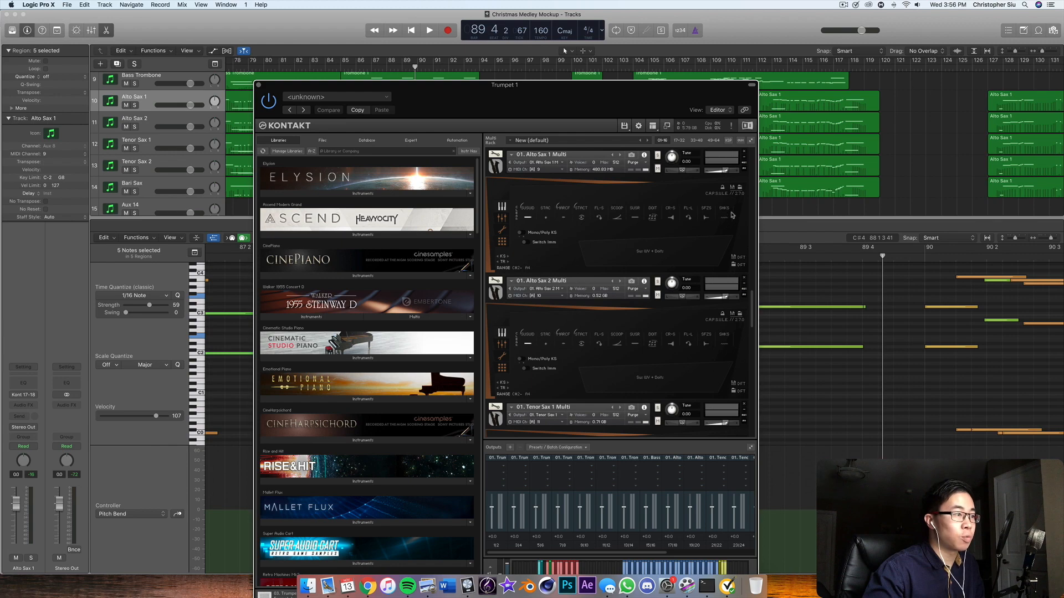
scroll(637, 244, "down", 10)
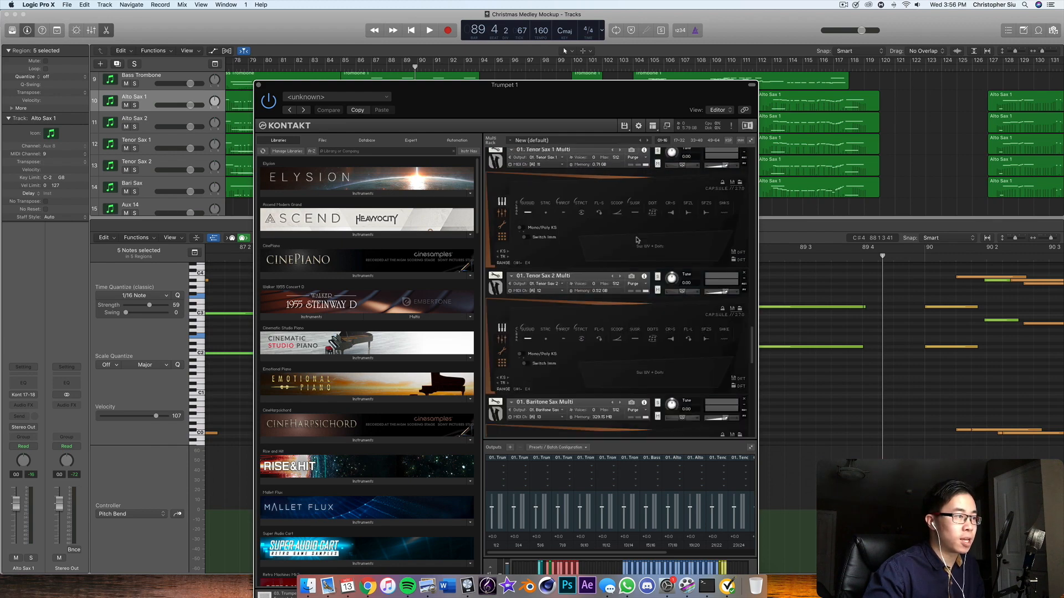
scroll(637, 240, "down", 5)
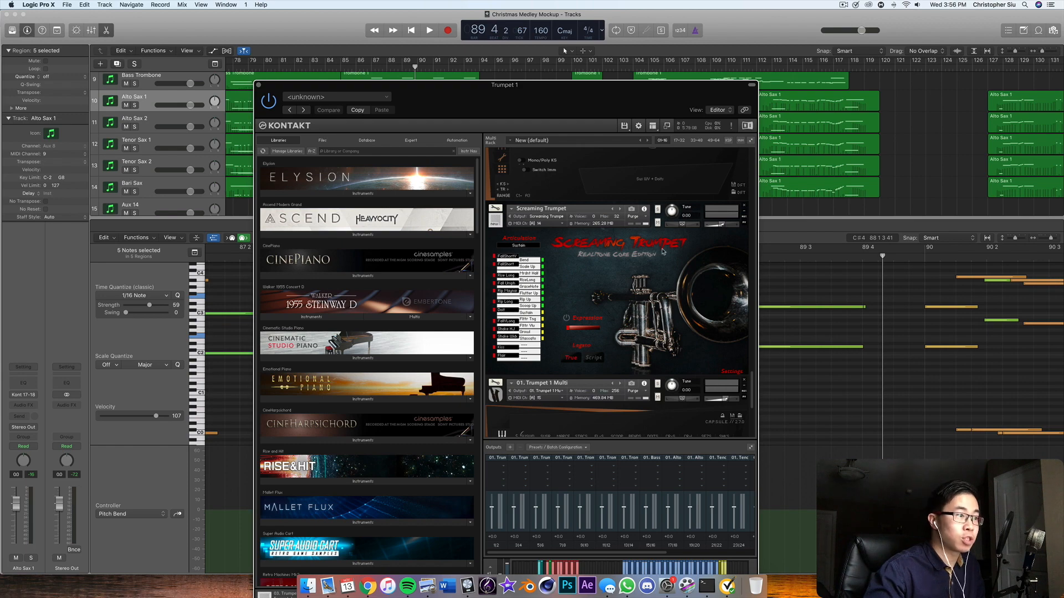
scroll(607, 311, "down", 5)
scroll(607, 310, "up", 5)
Examine the Screaming Trumpet track in the arrangement alongside the trumpet instruments in Kontakt's rack
left_click_drag(566, 97, 522, 196)
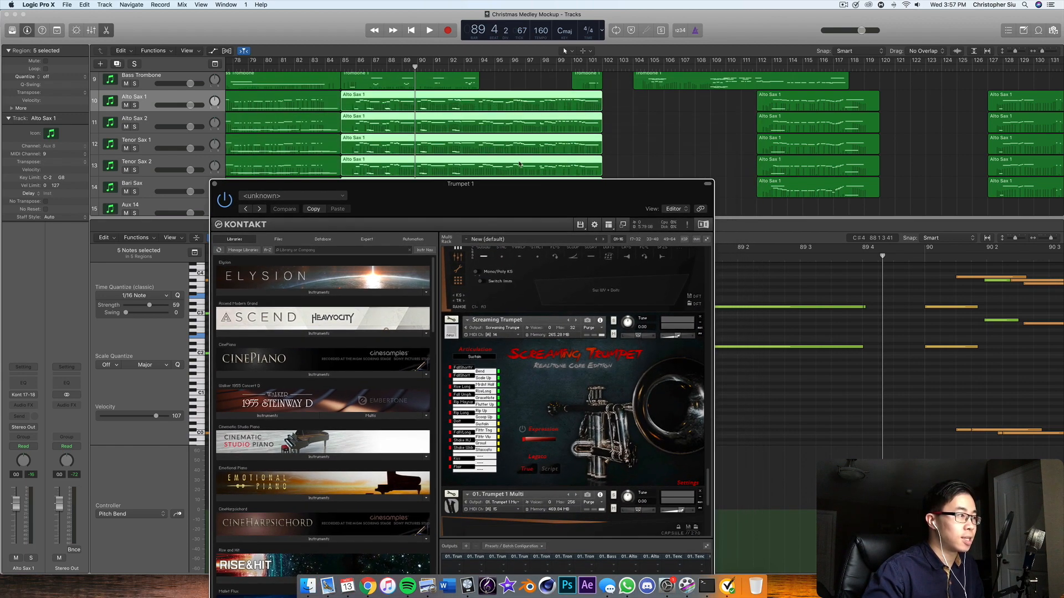
scroll(658, 116, "up", 5)
scroll(658, 117, "left", 10)
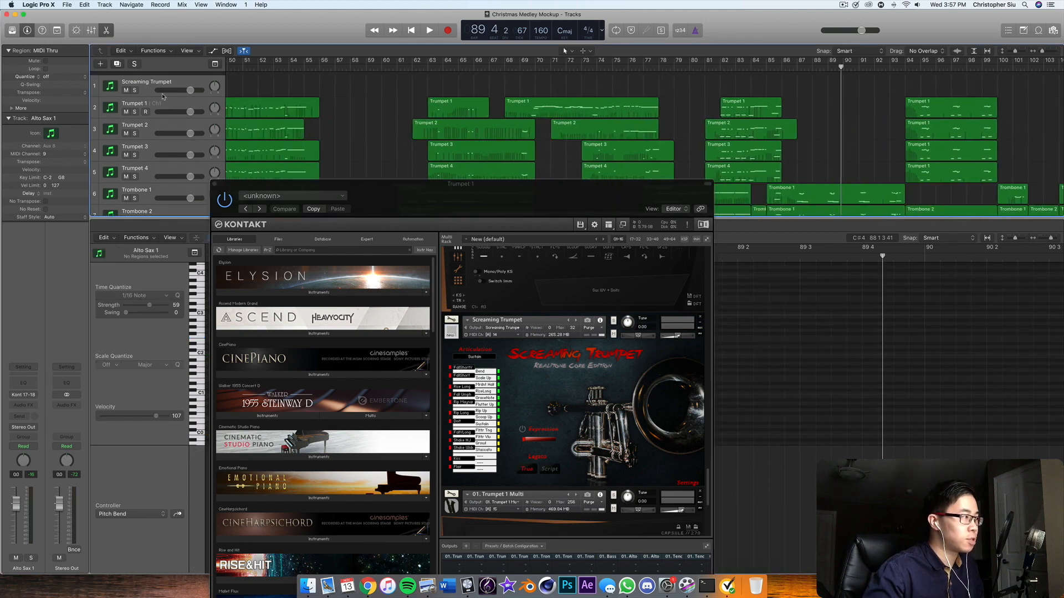
left_click_drag(520, 186, 514, 50)
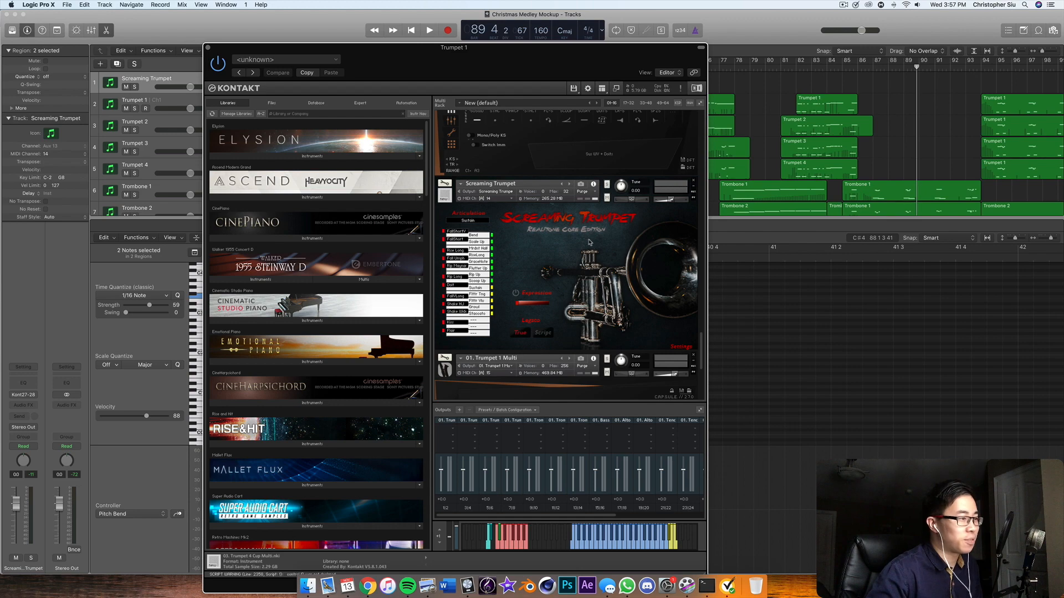
scroll(592, 244, "down", 10)
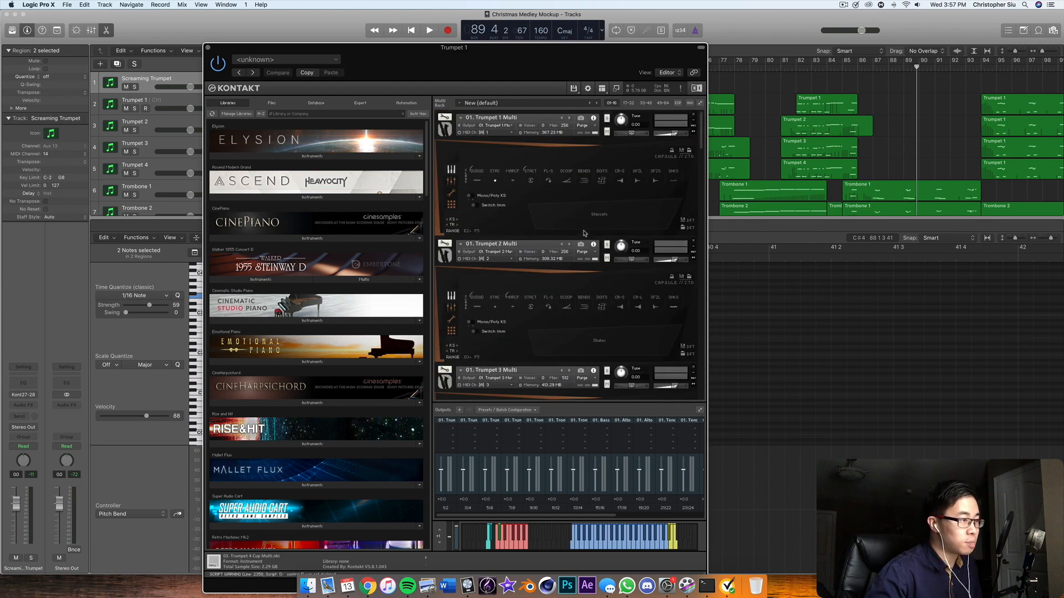
left_click_drag(492, 61, 544, 130)
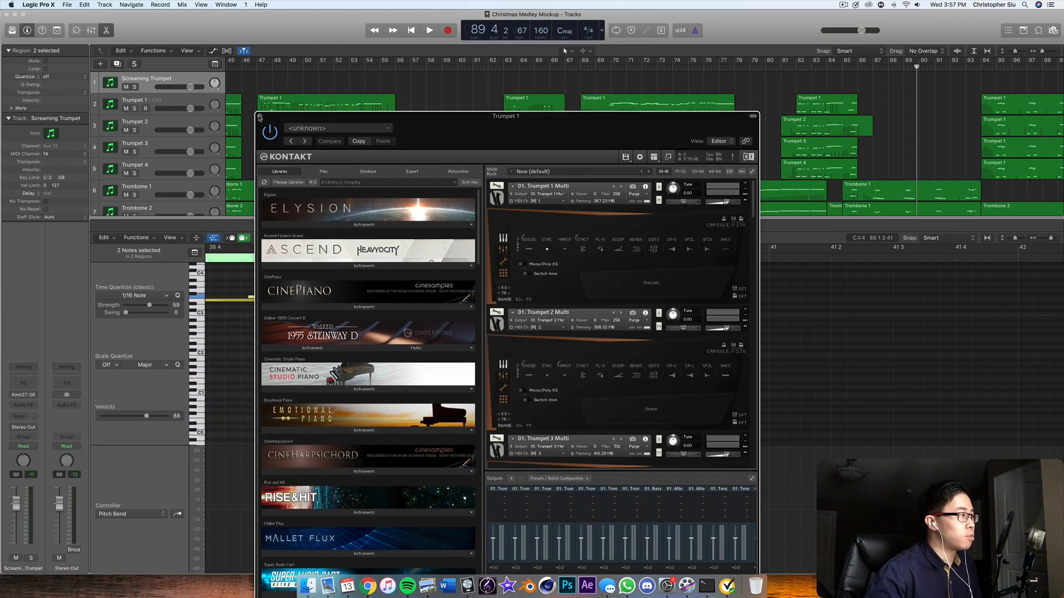
Close the Kontakt window and the note editor, and survey all tracks of the arrangement from bar 1
left_click(261, 116)
left_click(107, 30)
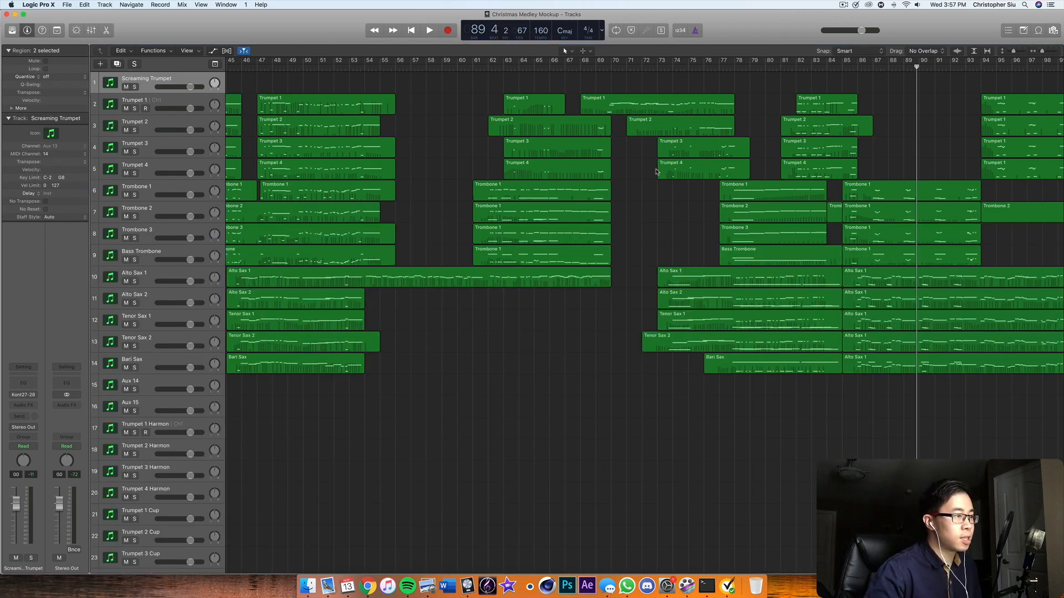
scroll(656, 172, "left", 15)
scroll(656, 172, "down", 5)
scroll(463, 304, "down", 5)
scroll(335, 420, "down", 5)
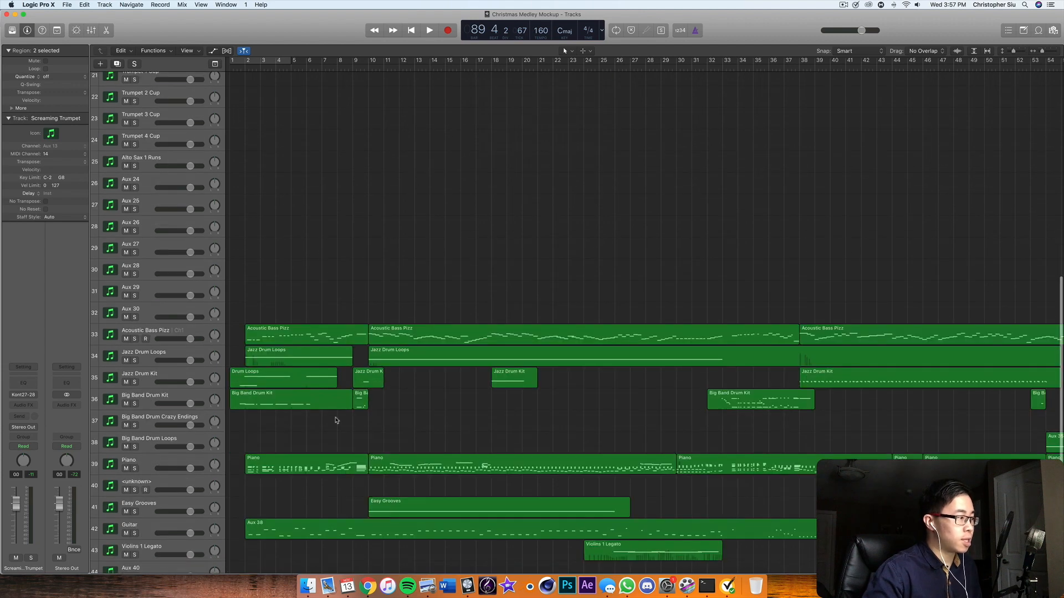
scroll(360, 471, "down", 5)
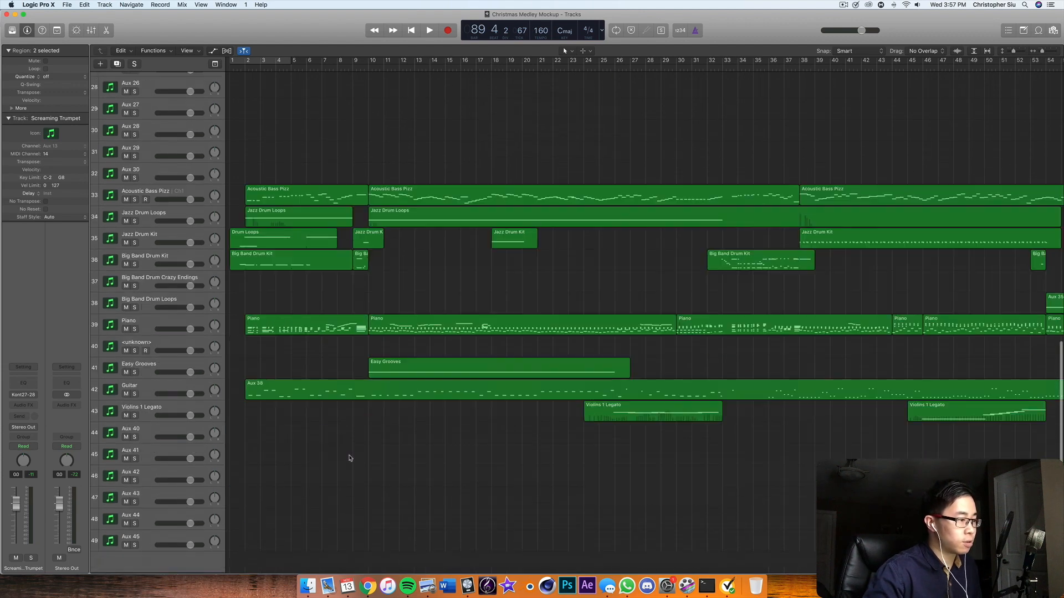
scroll(588, 415, "up", 6)
scroll(588, 415, "up", 10)
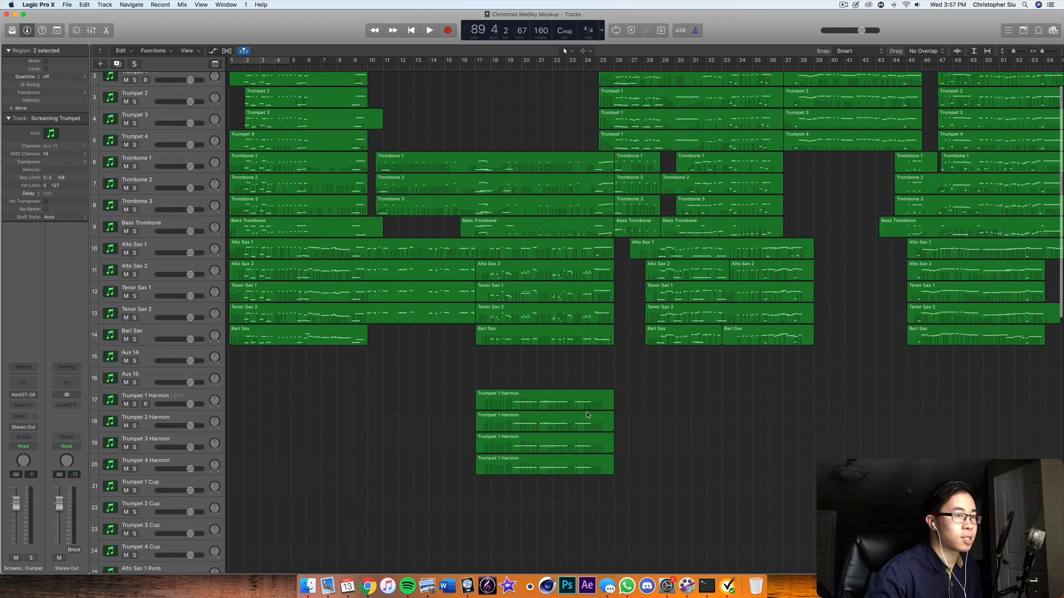